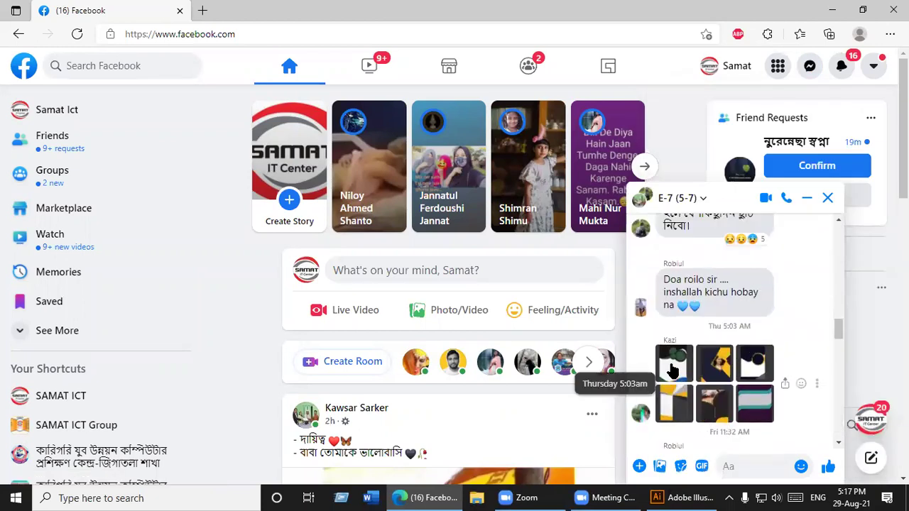
- Open the first shared flyer design in the E-7 (5-7) group chat and page forward through the shared images
{"action": "left_click", "coordinate": [673, 368]}
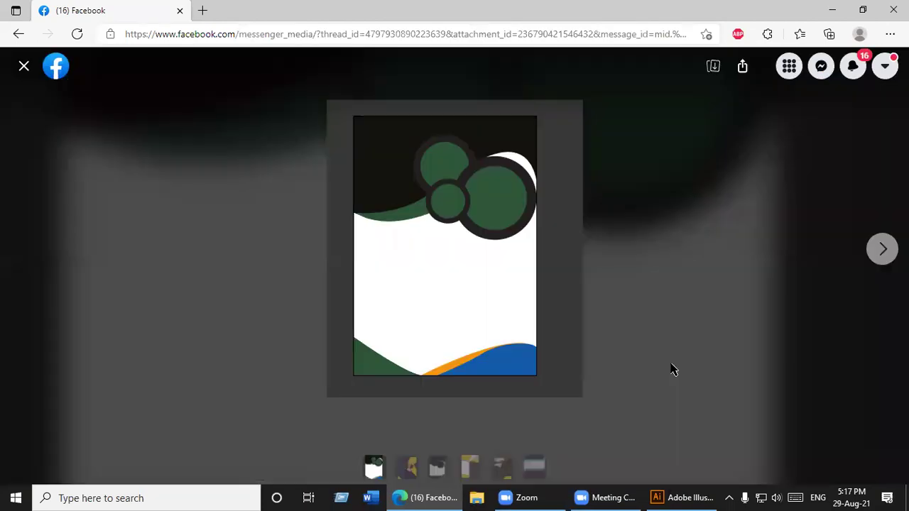
{"action": "left_click", "coordinate": [881, 250]}
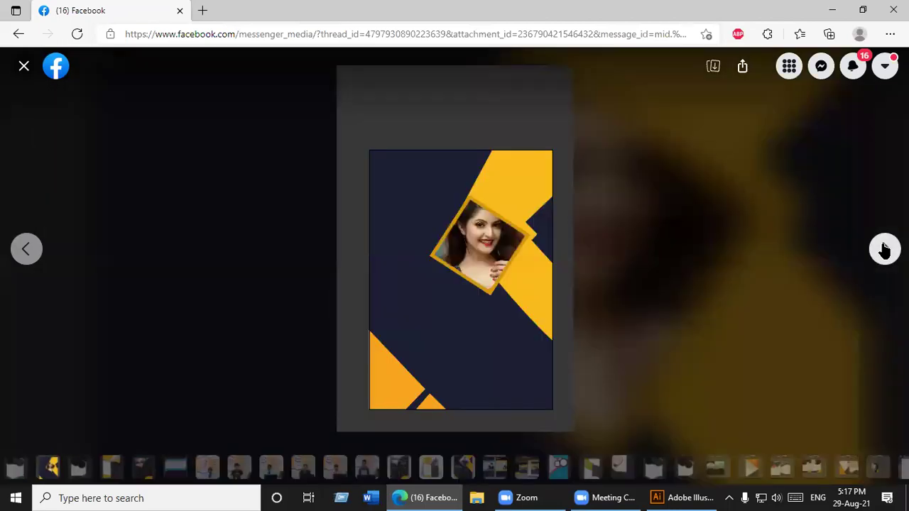
{"action": "left_click", "coordinate": [884, 250]}
{"action": "left_click", "coordinate": [884, 250]}
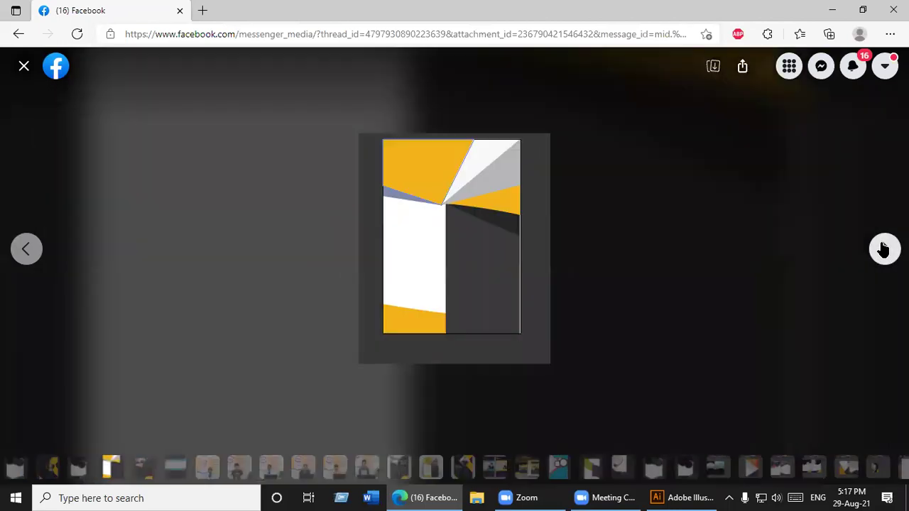
{"action": "left_click", "coordinate": [884, 250]}
{"action": "left_click", "coordinate": [884, 250]}
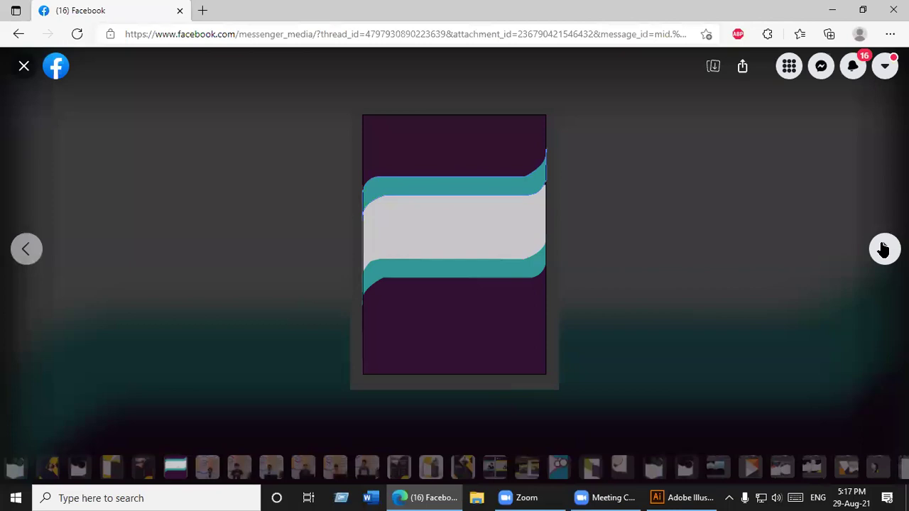
{"action": "left_click", "coordinate": [884, 250]}
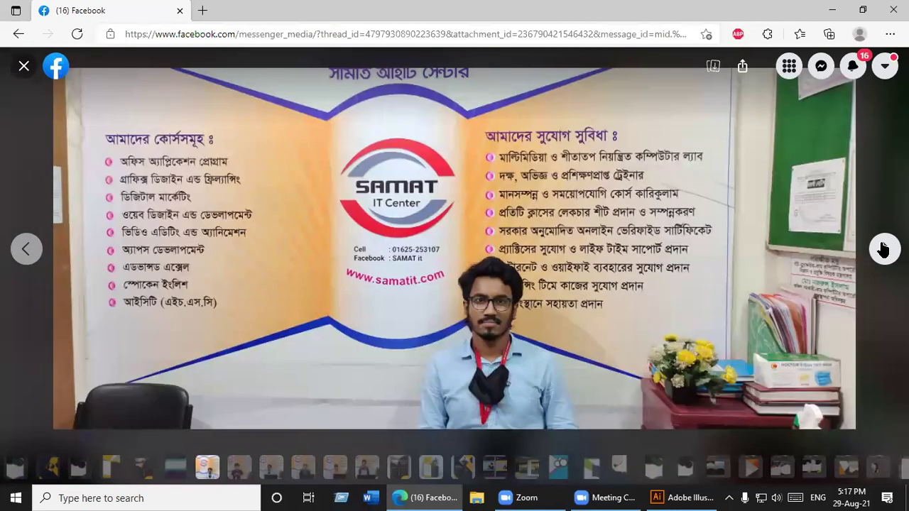
- Page back through the shared images to review the Illustrator screenshots, stopping at the one with the purple and navy flyers
{"action": "left_click", "coordinate": [23, 249]}
{"action": "left_click", "coordinate": [24, 248]}
{"action": "left_click", "coordinate": [24, 248]}
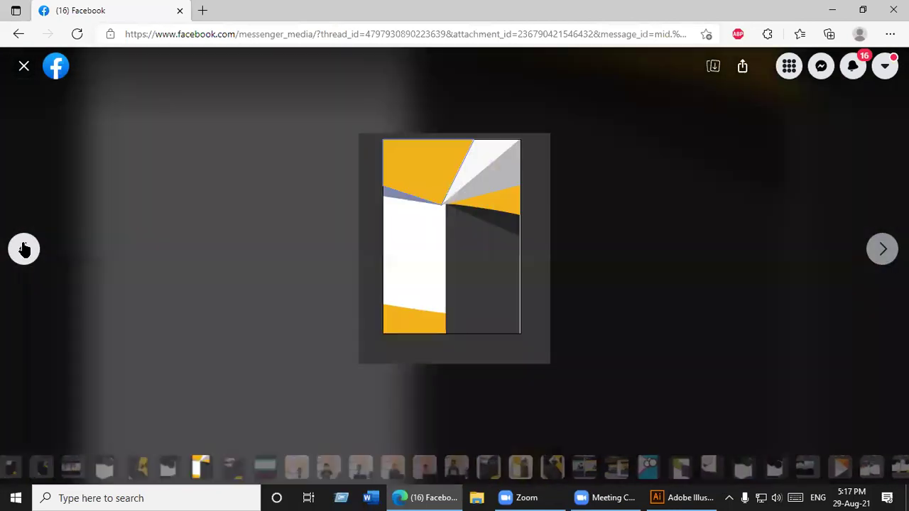
{"action": "left_click", "coordinate": [23, 248]}
{"action": "left_click", "coordinate": [24, 249]}
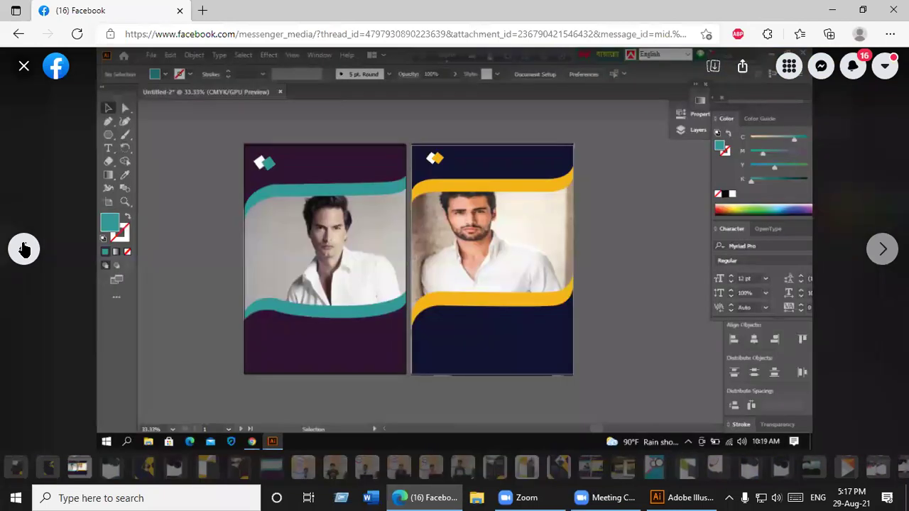
{"action": "left_click", "coordinate": [24, 249]}
{"action": "left_click", "coordinate": [25, 250]}
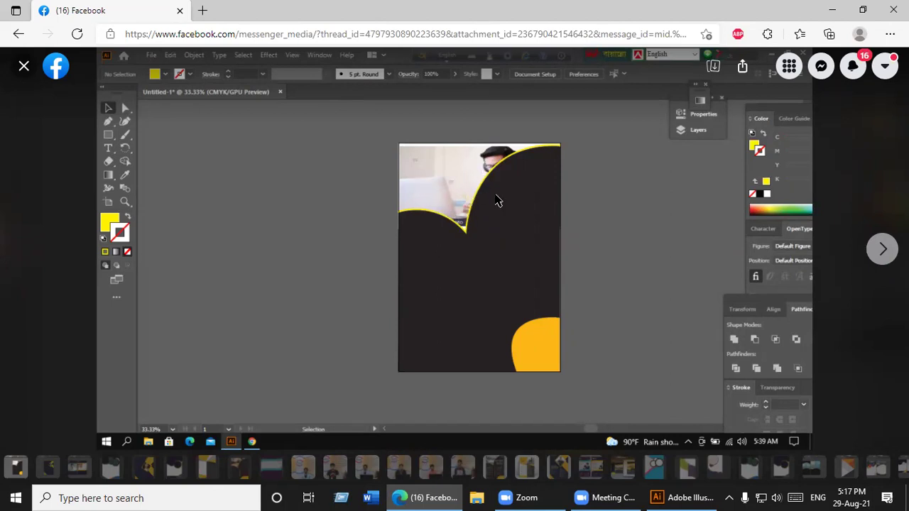
{"action": "left_click", "coordinate": [882, 249]}
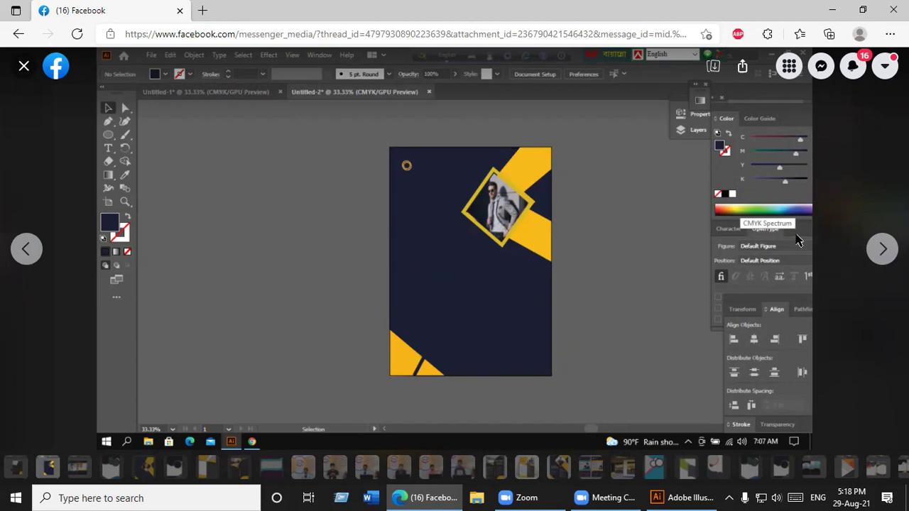
{"action": "left_click", "coordinate": [884, 248]}
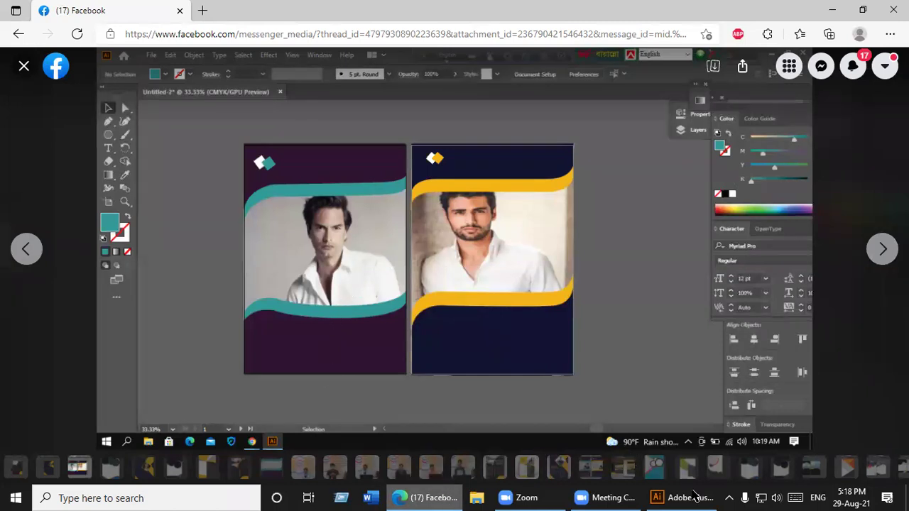
- Copy the image with the purple and navy flyers and switch to Adobe Illustrator
{"action": "mouse_move", "coordinate": [688, 495]}
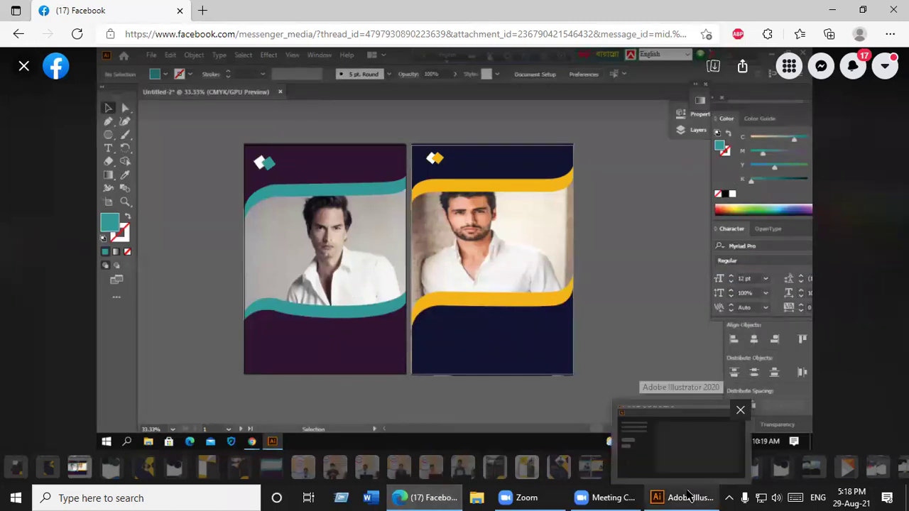
{"action": "right_click", "coordinate": [287, 261]}
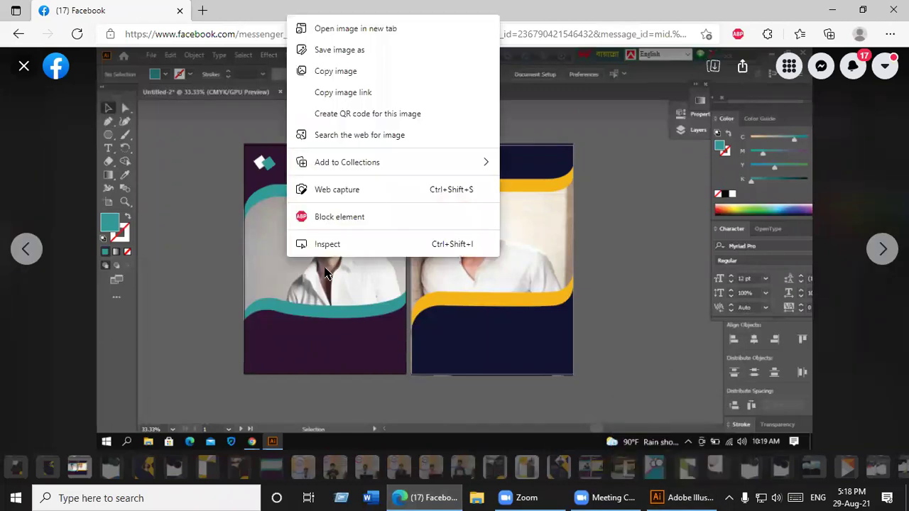
{"action": "left_click", "coordinate": [676, 496]}
- Create a new A4 portrait print document
{"action": "left_click", "coordinate": [224, 11]}
{"action": "left_click", "coordinate": [253, 32]}
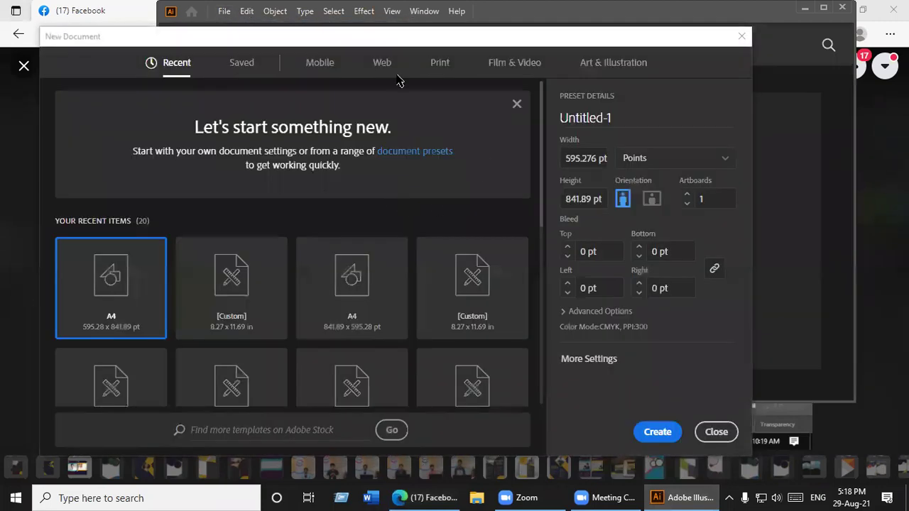
{"action": "left_click", "coordinate": [444, 69]}
{"action": "left_click", "coordinate": [258, 168]}
{"action": "left_click", "coordinate": [657, 433]}
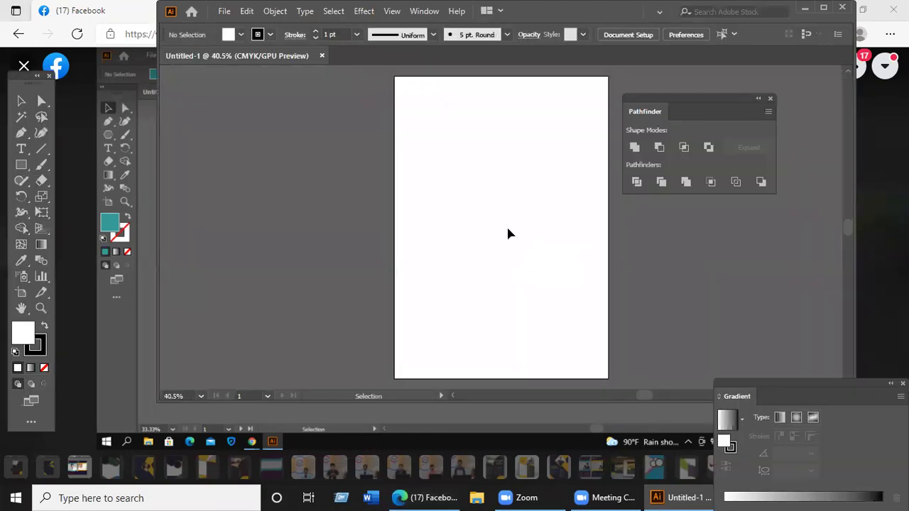
- Paste the copied flyer image into the document as a reference and maximize the application window
{"action": "key", "text": "ctrl+v"}
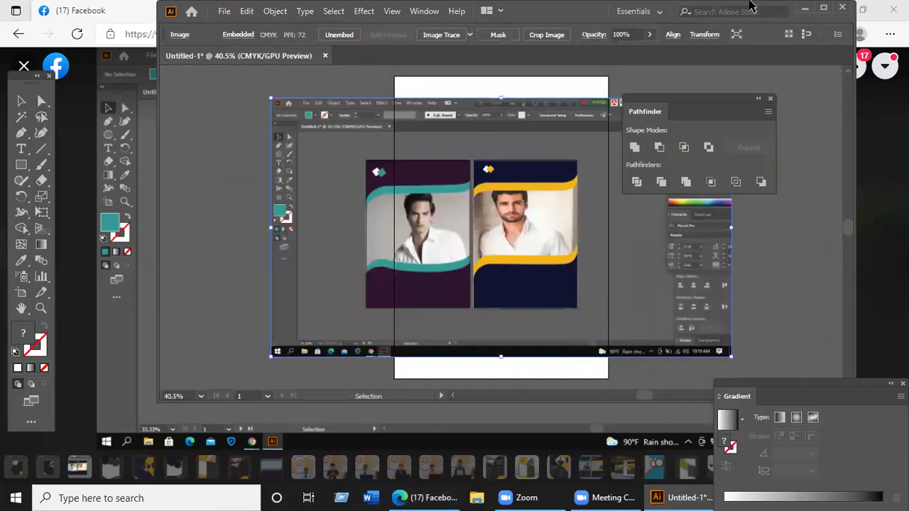
{"action": "left_click", "coordinate": [822, 8]}
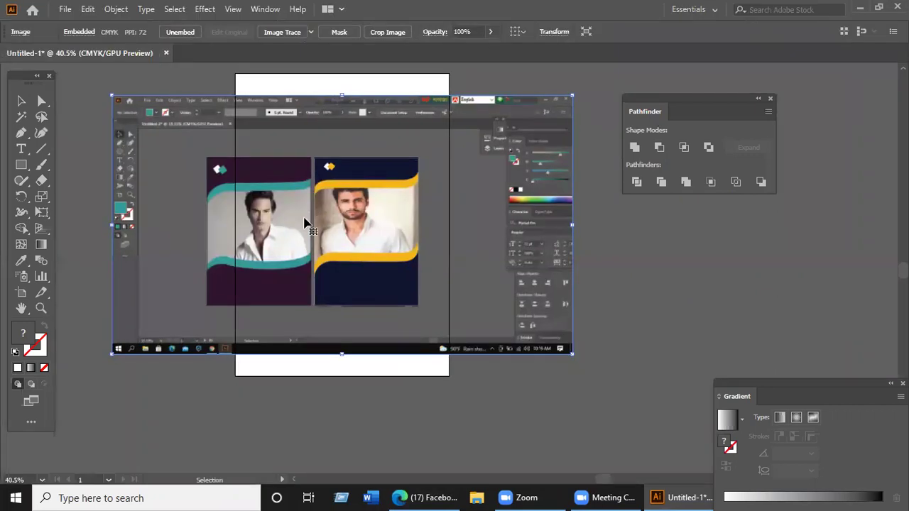
{"action": "scroll", "coordinate": [305, 226], "scroll_direction": "up", "scroll_amount": 2}
{"action": "scroll", "coordinate": [305, 228], "scroll_direction": "down", "scroll_amount": 2}
{"action": "left_click_drag", "start_coordinate": [305, 227], "coordinate": [504, 228]}
{"action": "scroll", "coordinate": [478, 227], "scroll_direction": "up", "scroll_amount": 1}
{"action": "scroll", "coordinate": [477, 227], "scroll_direction": "up", "scroll_amount": 1}
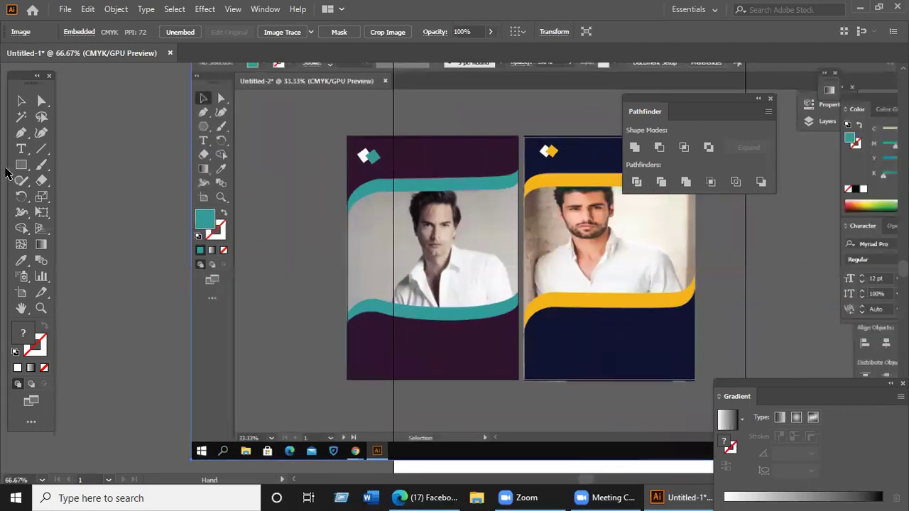
- Draw a large white rounded rectangle without stroke, overlapping the edge of the purple flyer, with strongly rounded corners
{"action": "left_click", "coordinate": [21, 165]}
{"action": "left_click_drag", "start_coordinate": [21, 164], "coordinate": [66, 182]}
{"action": "left_click_drag", "start_coordinate": [156, 173], "coordinate": [370, 438]}
{"action": "key", "text": "Down"}
{"action": "key", "text": "Down"}
{"action": "key", "text": "Down"}
{"action": "key", "text": "Down"}
{"action": "key", "text": "Down"}
{"action": "key", "text": "Down"}
{"action": "key", "text": "Down"}
{"action": "key", "text": "Down"}
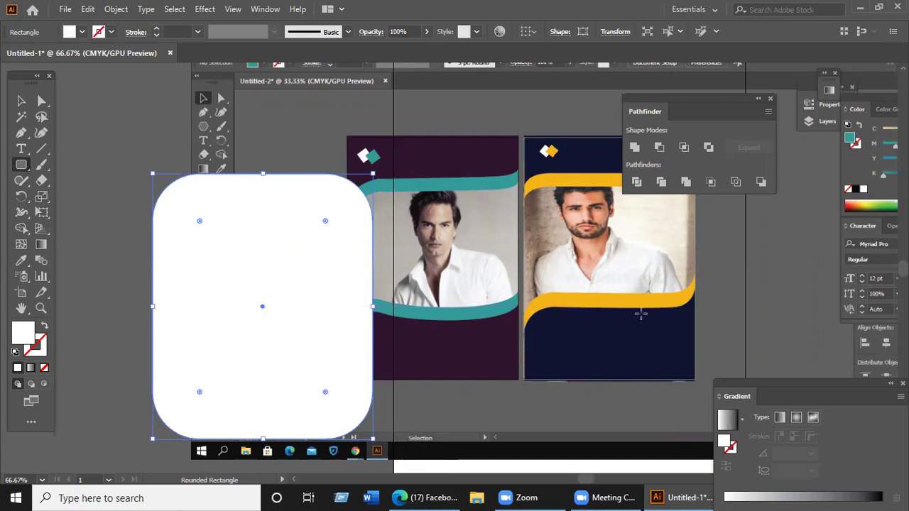
- Duplicate the rounded rectangle straight down by about 27 pt
{"action": "left_click", "coordinate": [21, 100]}
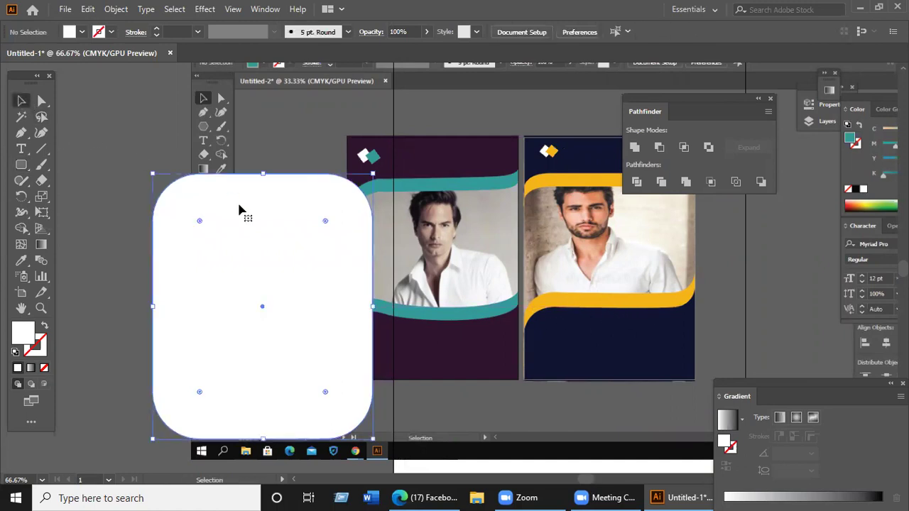
{"action": "left_click_drag", "start_coordinate": [239, 212], "coordinate": [236, 225]}
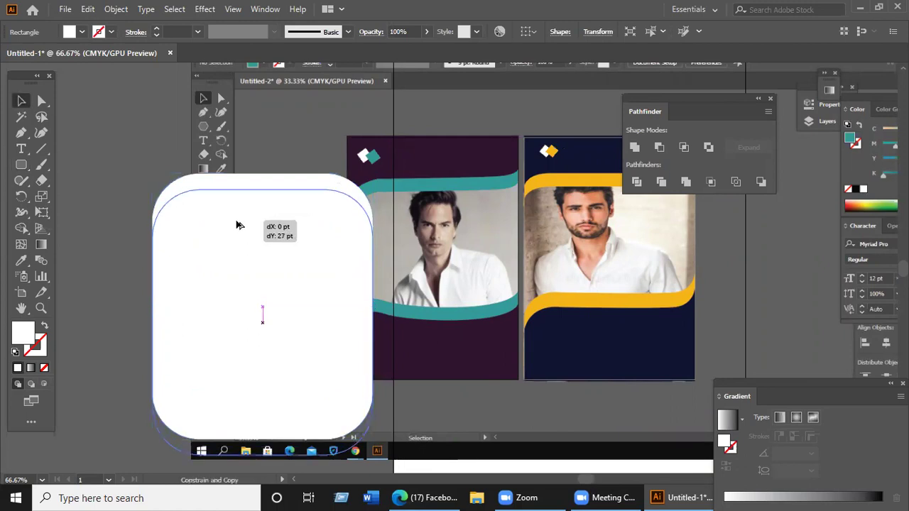
{"action": "left_click_drag", "start_coordinate": [236, 225], "coordinate": [190, 227]}
- Remove the overlapping middle area of both rounded rectangles with the Shape Builder, keeping the upper and lower curved bands
{"action": "left_click", "coordinate": [153, 201]}
{"action": "left_click", "coordinate": [22, 228]}
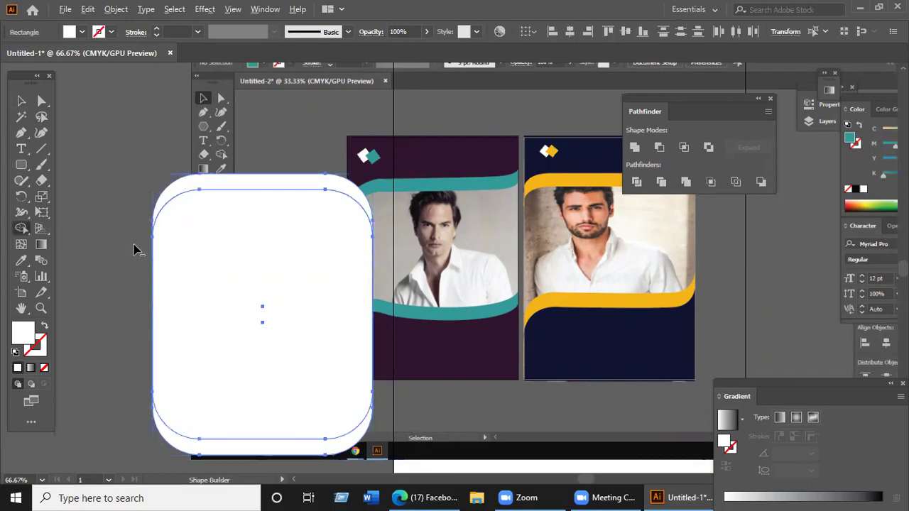
{"action": "left_click", "coordinate": [199, 254], "text": "alt"}
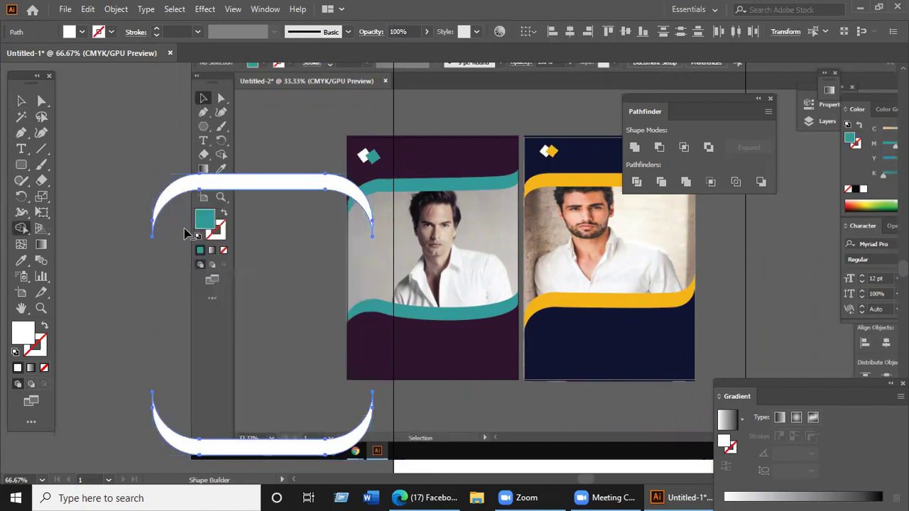
- Move the lower curved band straight up so its straight part lies on the upper band
{"action": "left_click", "coordinate": [21, 100]}
{"action": "left_click", "coordinate": [227, 204]}
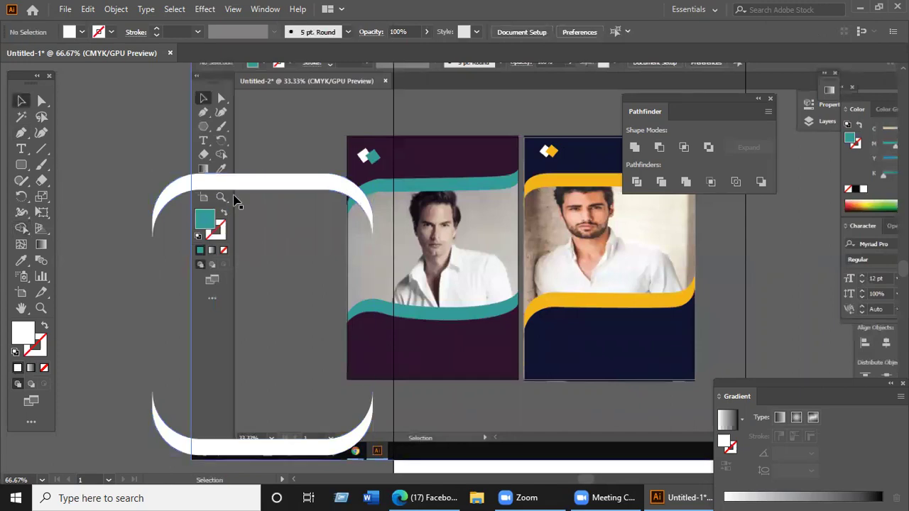
{"action": "left_click", "coordinate": [587, 329]}
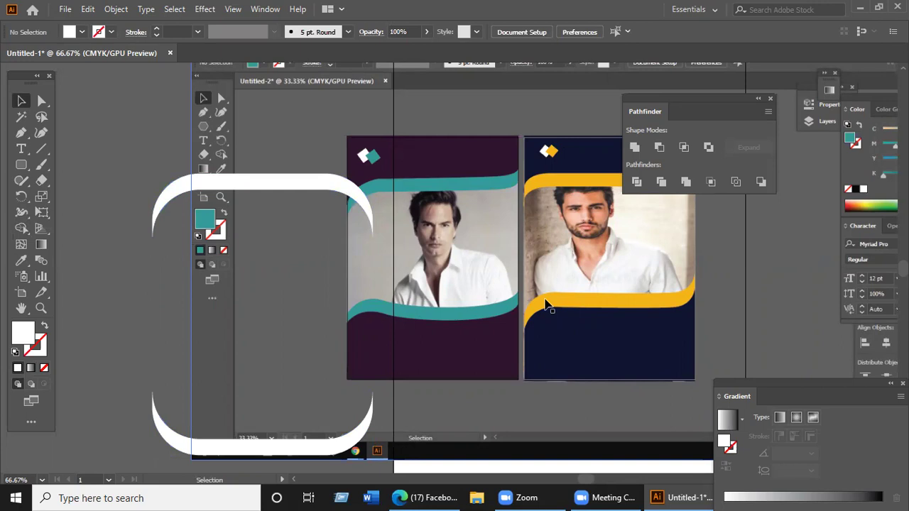
{"action": "left_click_drag", "start_coordinate": [217, 430], "coordinate": [227, 186]}
{"action": "left_click", "coordinate": [293, 256]}
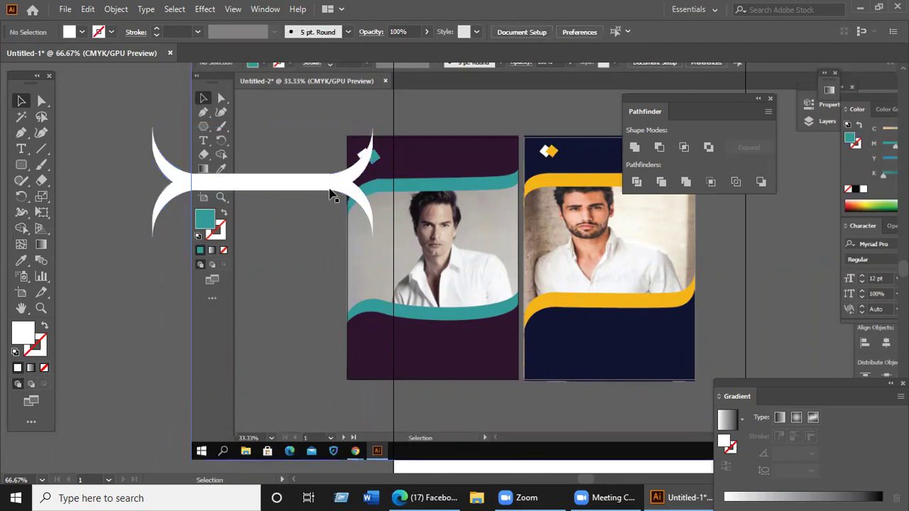
{"action": "left_click", "coordinate": [374, 215]}
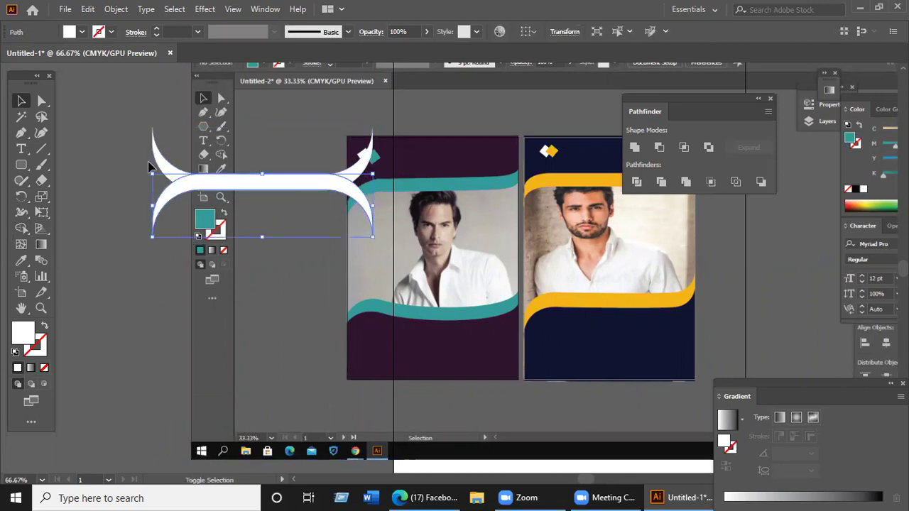
{"action": "left_click", "coordinate": [260, 220], "text": "shift"}
{"action": "left_click", "coordinate": [127, 245]}
{"action": "left_click", "coordinate": [267, 240]}
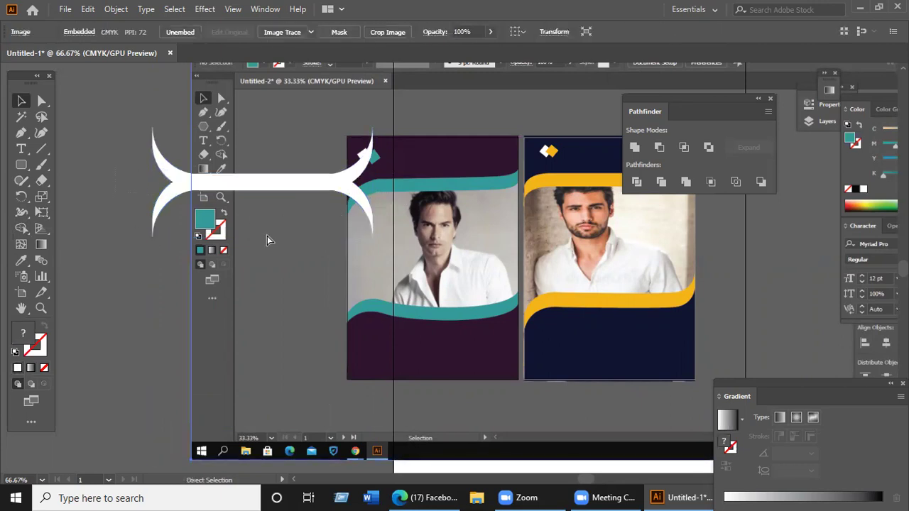
{"action": "left_click", "coordinate": [144, 254]}
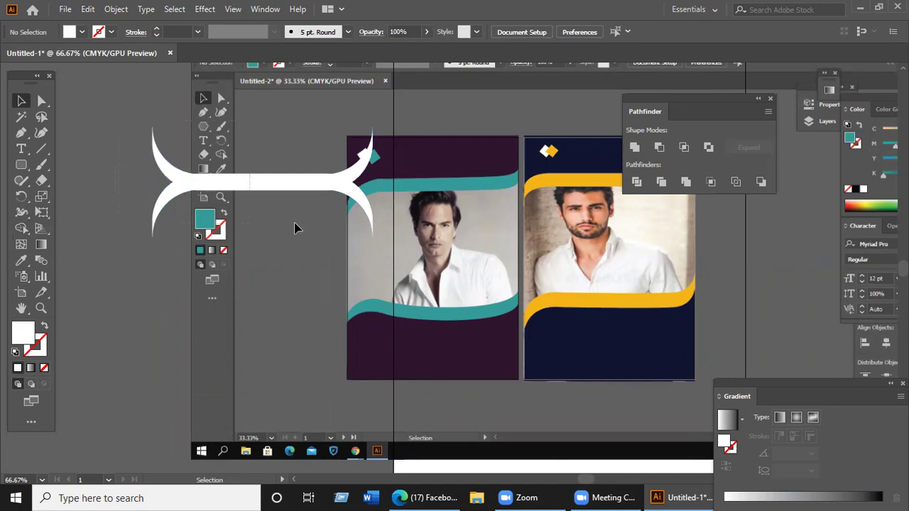
- Select both bands and remove their upper-left and lower-right curved ends with the Shape Builder to form an S-shaped ribbon
{"action": "left_click", "coordinate": [373, 226]}
{"action": "left_click", "coordinate": [21, 228]}
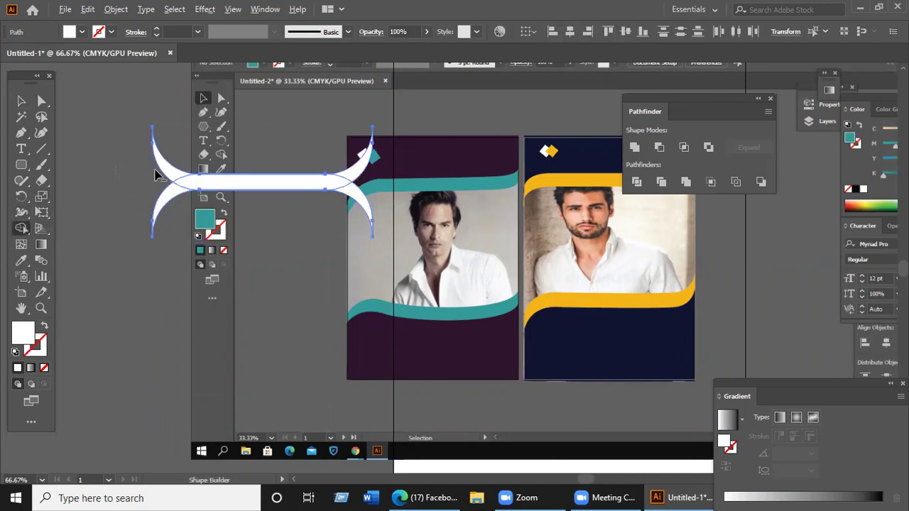
{"action": "left_click", "coordinate": [164, 165], "text": "alt"}
{"action": "left_click", "coordinate": [354, 213], "text": "alt"}
- Unite the remaining ribbon pieces into a single shape
{"action": "left_click", "coordinate": [24, 102]}
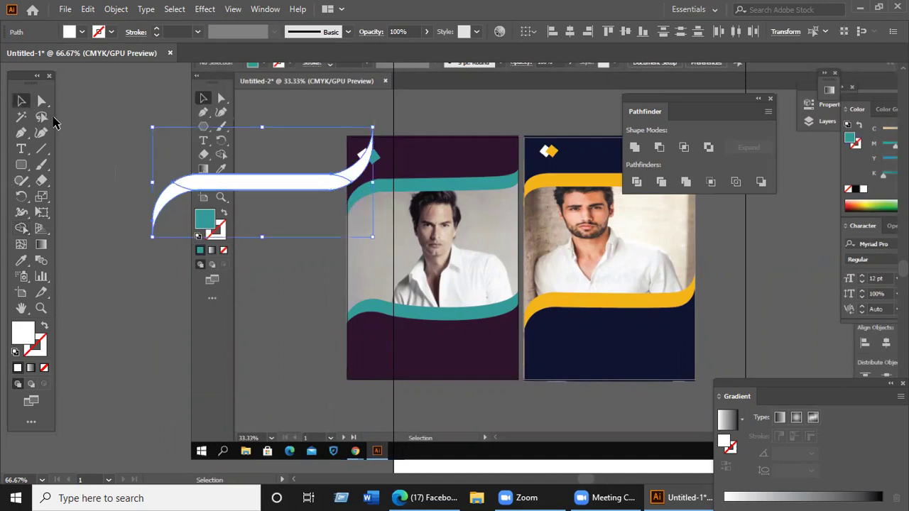
{"action": "left_click", "coordinate": [634, 147]}
{"action": "left_click", "coordinate": [165, 268]}
- Move the white ribbon off the reference image to the empty area below and right of the artboard
{"action": "scroll", "coordinate": [165, 268], "scroll_direction": "down", "scroll_amount": 1}
{"action": "left_click_drag", "start_coordinate": [263, 207], "coordinate": [249, 339]}
{"action": "left_click", "coordinate": [163, 395]}
{"action": "scroll", "coordinate": [239, 274], "scroll_direction": "down", "scroll_amount": 2}
{"action": "scroll", "coordinate": [240, 274], "scroll_direction": "left", "scroll_amount": 1}
{"action": "left_click_drag", "start_coordinate": [245, 269], "coordinate": [452, 417]}
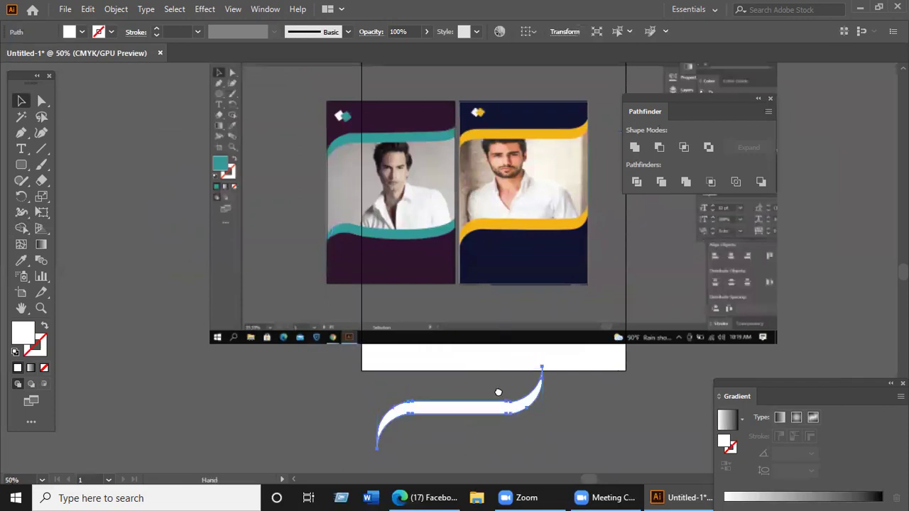
{"action": "scroll", "coordinate": [497, 391], "scroll_direction": "down", "scroll_amount": 3}
{"action": "scroll", "coordinate": [497, 392], "scroll_direction": "left", "scroll_amount": 1}
{"action": "left_click", "coordinate": [522, 372]}
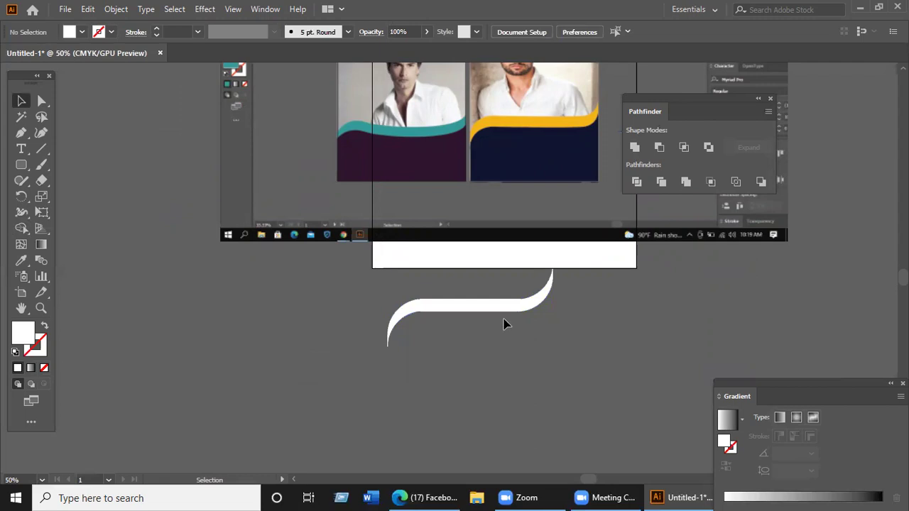
{"action": "left_click_drag", "start_coordinate": [500, 317], "coordinate": [731, 320]}
- Start a Pen tool path at the left tip of the navy flyer's lower yellow ribbon and curve it to the straight lower edge
{"action": "scroll", "coordinate": [524, 356], "scroll_direction": "up", "scroll_amount": 2}
{"action": "left_click", "coordinate": [21, 133]}
{"action": "scroll", "coordinate": [321, 357], "scroll_direction": "down", "scroll_amount": 2}
{"action": "scroll", "coordinate": [321, 357], "scroll_direction": "right", "scroll_amount": 3}
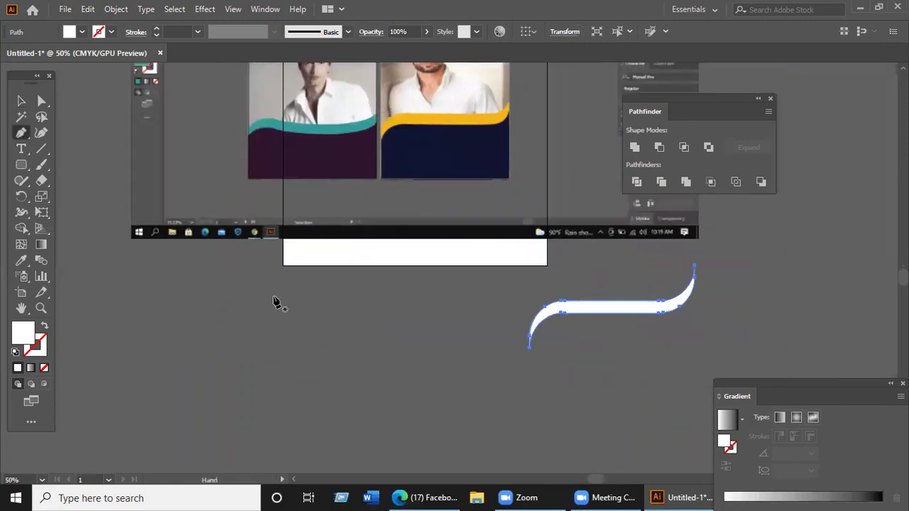
{"action": "scroll", "coordinate": [284, 298], "scroll_direction": "up", "scroll_amount": 2}
{"action": "scroll", "coordinate": [337, 256], "scroll_direction": "up", "scroll_amount": 1}
{"action": "scroll", "coordinate": [336, 255], "scroll_direction": "up", "scroll_amount": 1}
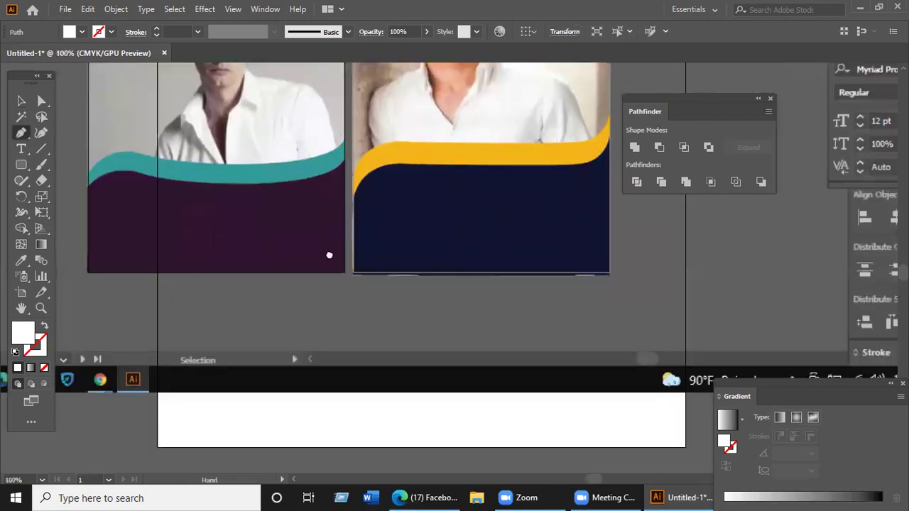
{"action": "scroll", "coordinate": [329, 253], "scroll_direction": "up", "scroll_amount": 3}
{"action": "scroll", "coordinate": [329, 253], "scroll_direction": "right", "scroll_amount": 1}
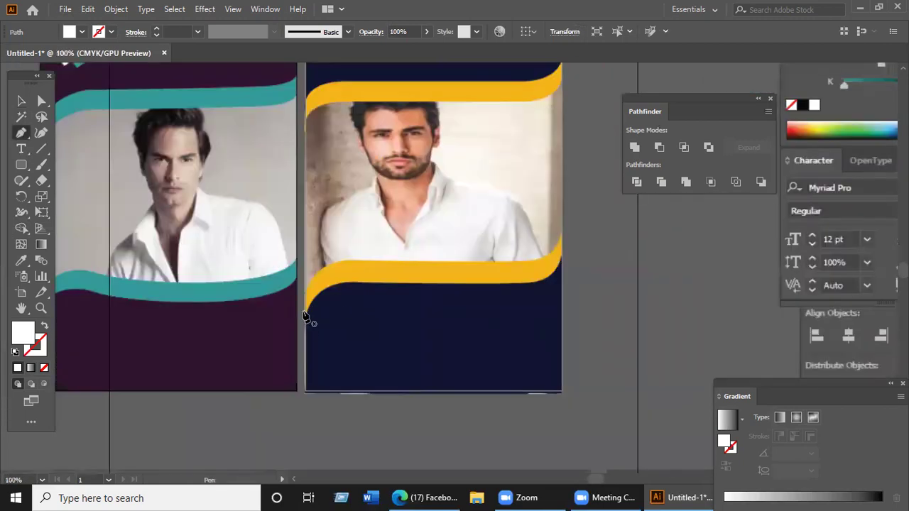
{"action": "left_click_drag", "start_coordinate": [305, 315], "coordinate": [363, 291]}
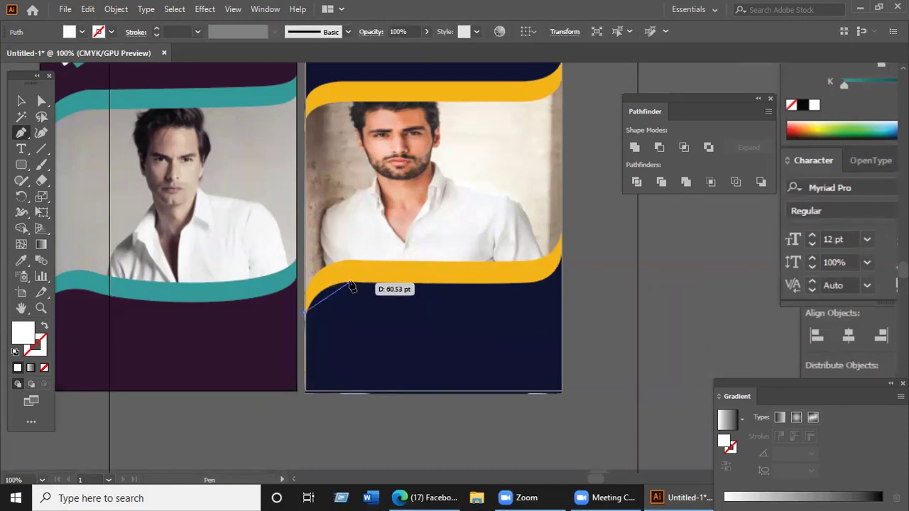
{"action": "left_click_drag", "start_coordinate": [350, 284], "coordinate": [384, 286]}
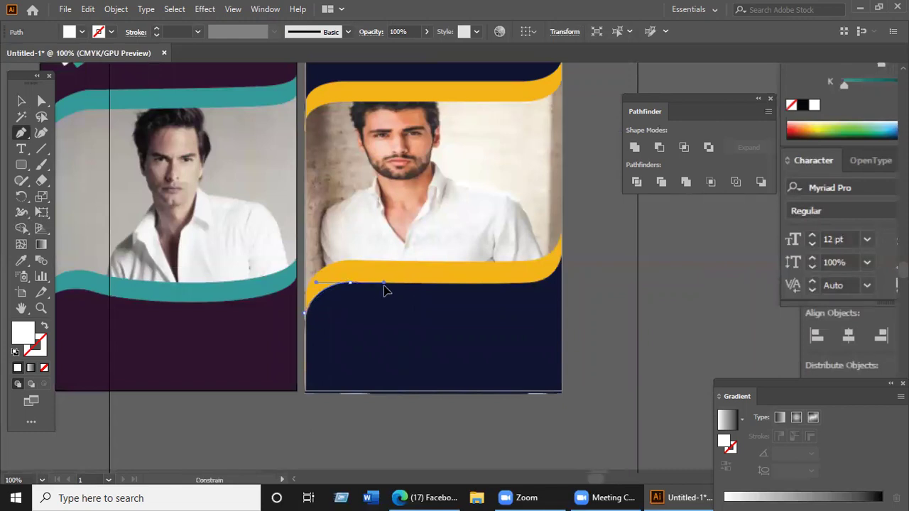
{"action": "left_click_drag", "start_coordinate": [360, 291], "coordinate": [359, 289]}
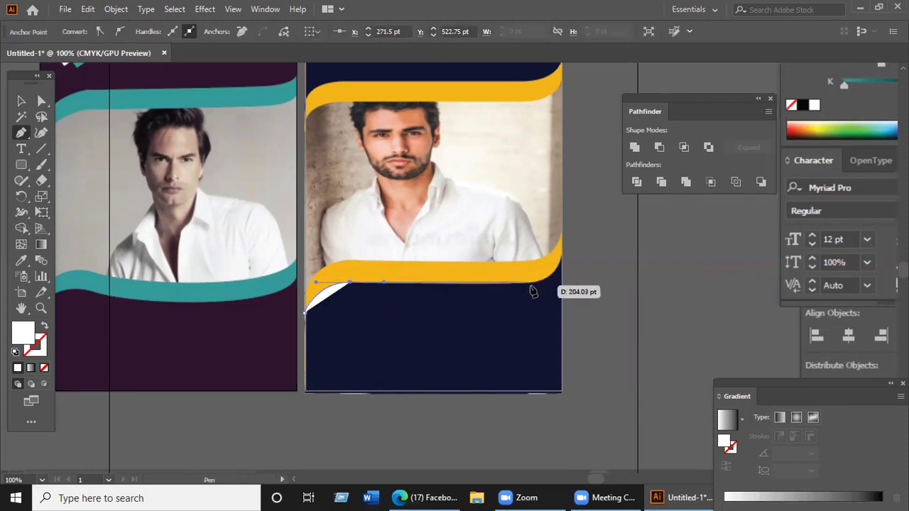
- Continue the path along the ribbon's straight lower edge and curve it up to the right tip
{"action": "left_click", "coordinate": [529, 283]}
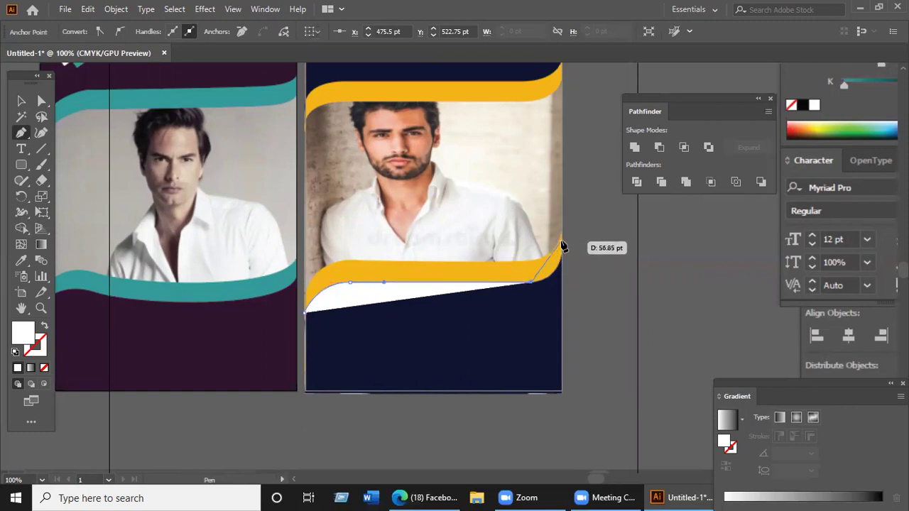
{"action": "left_click_drag", "start_coordinate": [561, 236], "coordinate": [558, 210]}
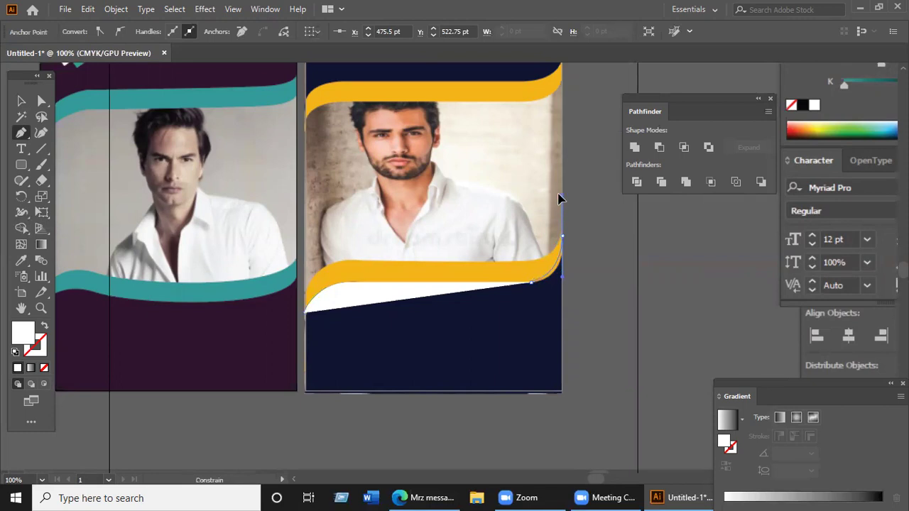
{"action": "left_click_drag", "start_coordinate": [563, 179], "coordinate": [545, 209]}
{"action": "left_click", "coordinate": [555, 192], "text": "ctrl"}
{"action": "left_click", "coordinate": [561, 237]}
{"action": "left_click", "coordinate": [305, 312]}
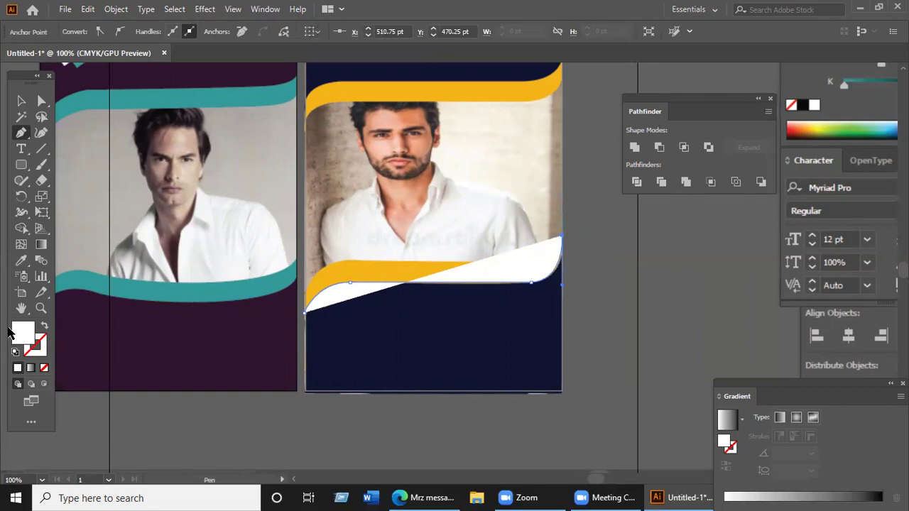
- Swap the path's fill and stroke, show the rulers and place a vertical guide at the ribbon's right bend
{"action": "left_click", "coordinate": [44, 327]}
{"action": "mouse_move", "coordinate": [561, 237]}
{"action": "left_mouse_down"}
{"action": "mouse_move", "coordinate": [539, 272]}
{"action": "mouse_move", "coordinate": [529, 265]}
{"action": "mouse_move", "coordinate": [531, 282]}
{"action": "left_mouse_up"}
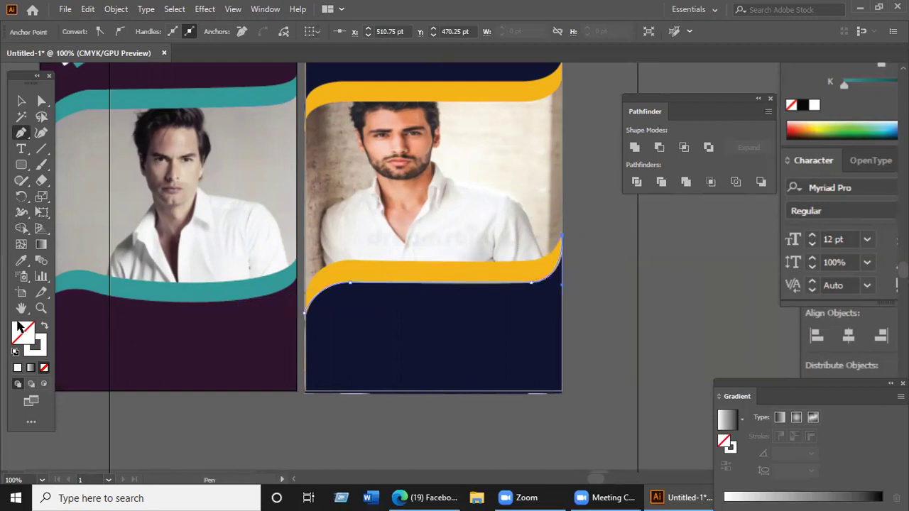
{"action": "key", "text": "ctrl+r"}
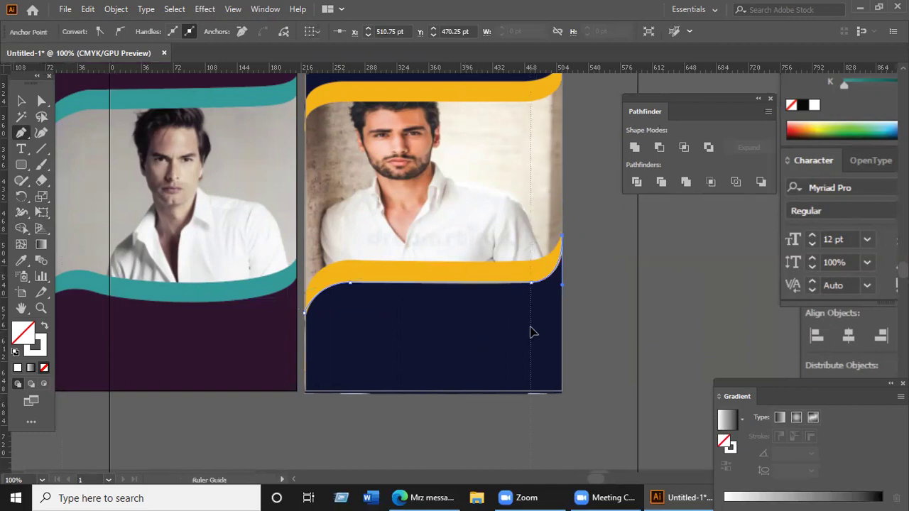
{"action": "left_click_drag", "start_coordinate": [534, 331], "coordinate": [531, 331]}
- Curve the path back from the right tip to the ribbon's upper edge at the guide
{"action": "scroll", "coordinate": [537, 264], "scroll_direction": "up", "scroll_amount": 5}
{"action": "left_click_drag", "start_coordinate": [540, 284], "coordinate": [544, 362]}
{"action": "scroll", "coordinate": [549, 288], "scroll_direction": "down", "scroll_amount": 3}
{"action": "left_click_drag", "start_coordinate": [549, 289], "coordinate": [498, 292]}
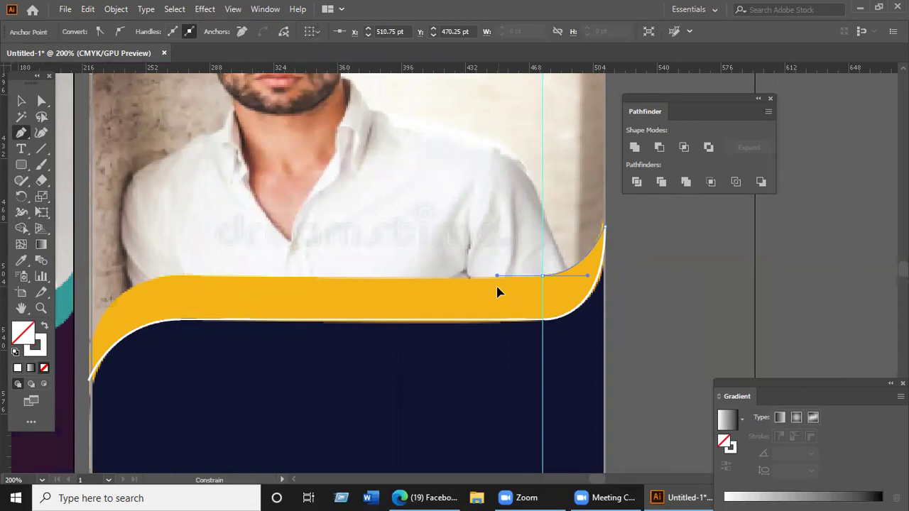
{"action": "left_click_drag", "start_coordinate": [499, 293], "coordinate": [468, 297]}
{"action": "scroll", "coordinate": [478, 296], "scroll_direction": "down", "scroll_amount": 1}
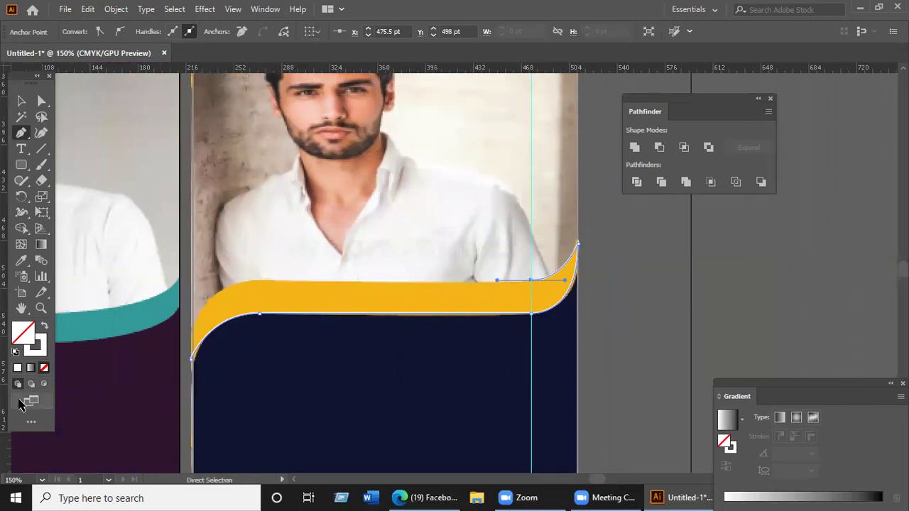
- Place a second vertical guide at the ribbon's left bend and close the path along the upper edge and left curve
{"action": "left_click_drag", "start_coordinate": [3, 462], "coordinate": [261, 369]}
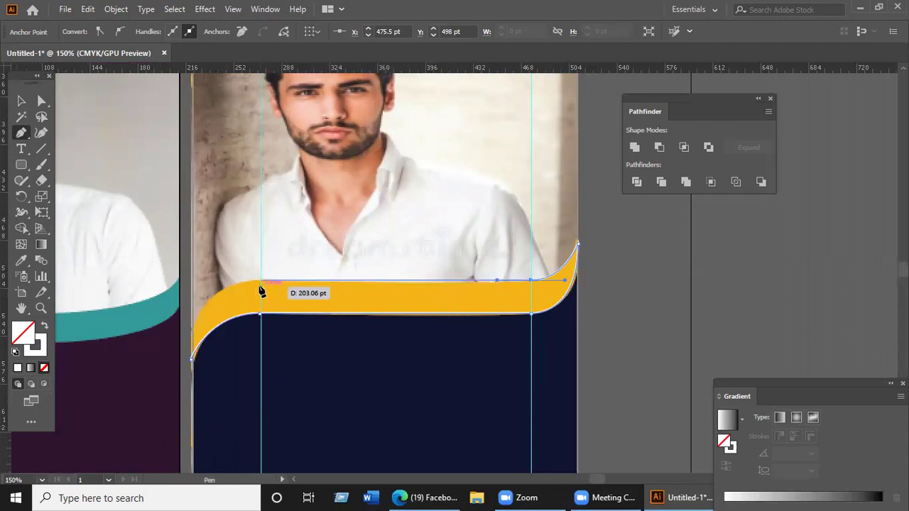
{"action": "left_click_drag", "start_coordinate": [261, 283], "coordinate": [209, 313]}
{"action": "left_click", "coordinate": [191, 359]}
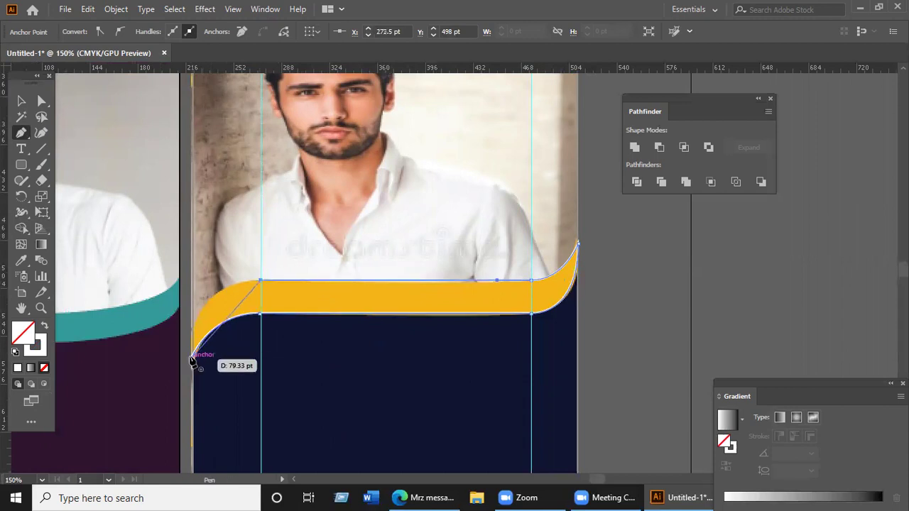
{"action": "left_click", "coordinate": [186, 444]}
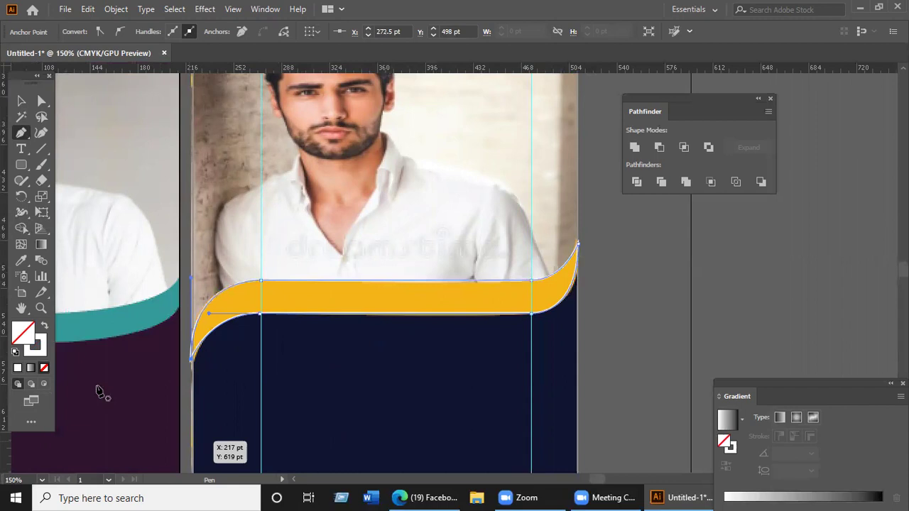
- Swap the closed ribbon's fill and stroke to give it a white fill, and deselect it
{"action": "left_click", "coordinate": [44, 327]}
{"action": "left_click", "coordinate": [21, 101]}
{"action": "left_click", "coordinate": [779, 281]}
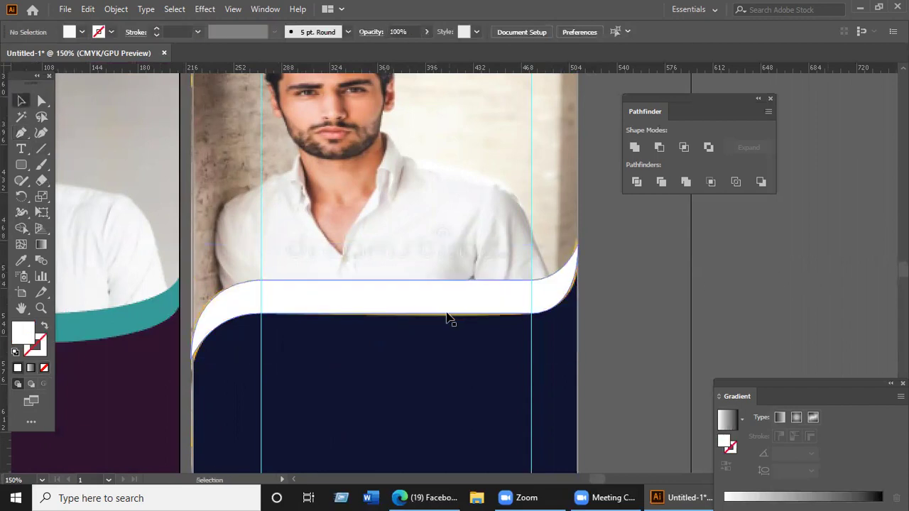
- Recolour the traced ribbon blue with the Eyedropper, sampling the colour spectrum in the reference image
{"action": "scroll", "coordinate": [448, 316], "scroll_direction": "down", "scroll_amount": 1}
{"action": "left_click_drag", "start_coordinate": [417, 336], "coordinate": [335, 355]}
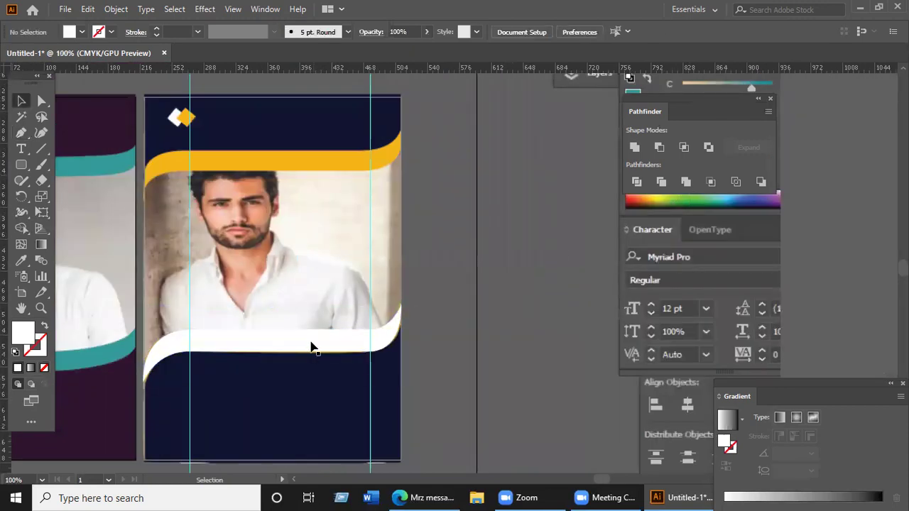
{"action": "left_click", "coordinate": [311, 348]}
{"action": "key", "text": "ctrl+shift+a"}
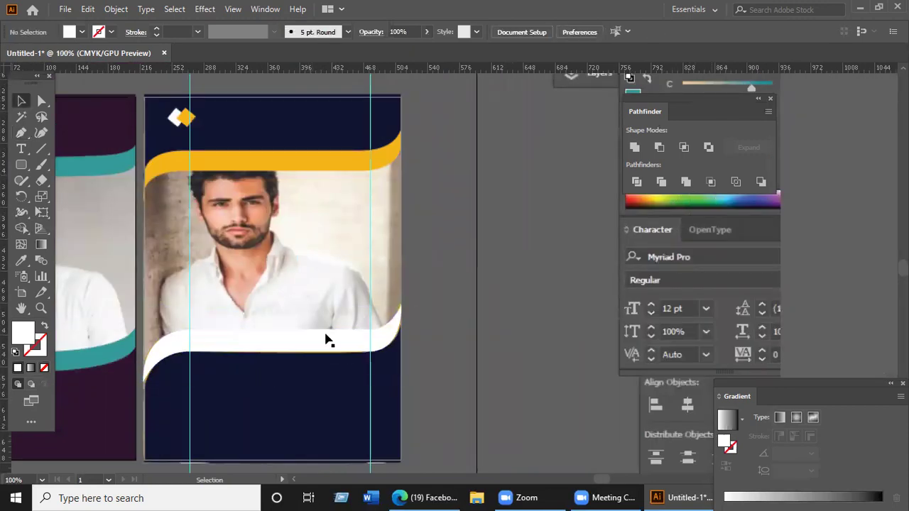
{"action": "left_click", "coordinate": [296, 358]}
{"action": "left_click", "coordinate": [22, 259]}
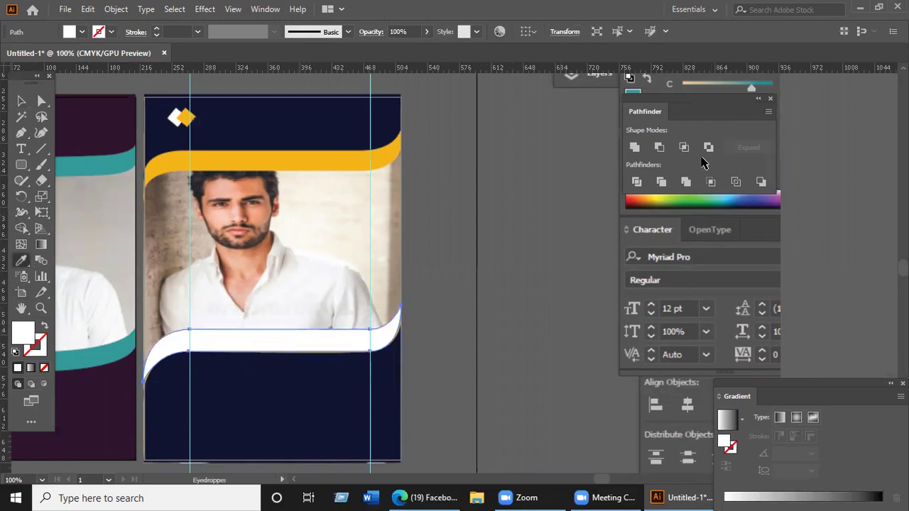
{"action": "left_click_drag", "start_coordinate": [703, 192], "coordinate": [742, 195]}
{"action": "key", "text": "v"}
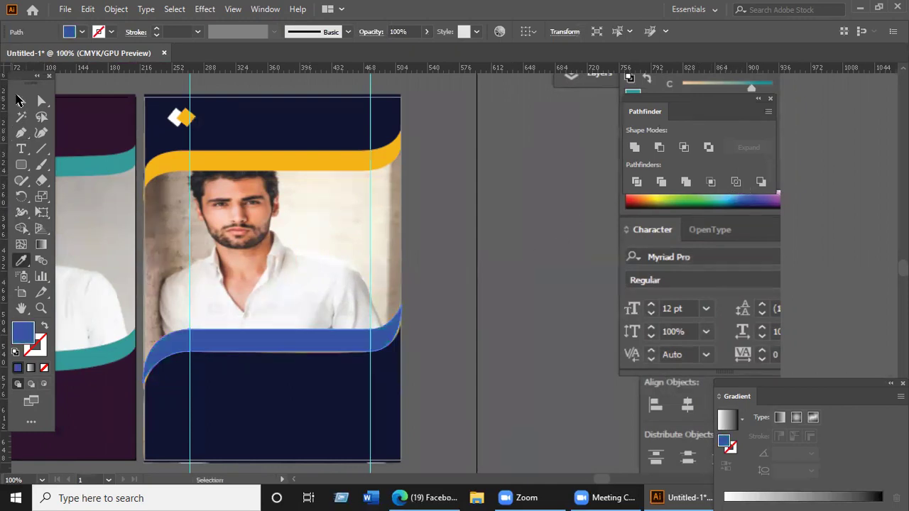
{"action": "left_click", "coordinate": [556, 310]}
- Move the blue ribbon off the yellow one to beside the navy flyer and close the Pathfinder panel
{"action": "left_click_drag", "start_coordinate": [279, 343], "coordinate": [541, 218]}
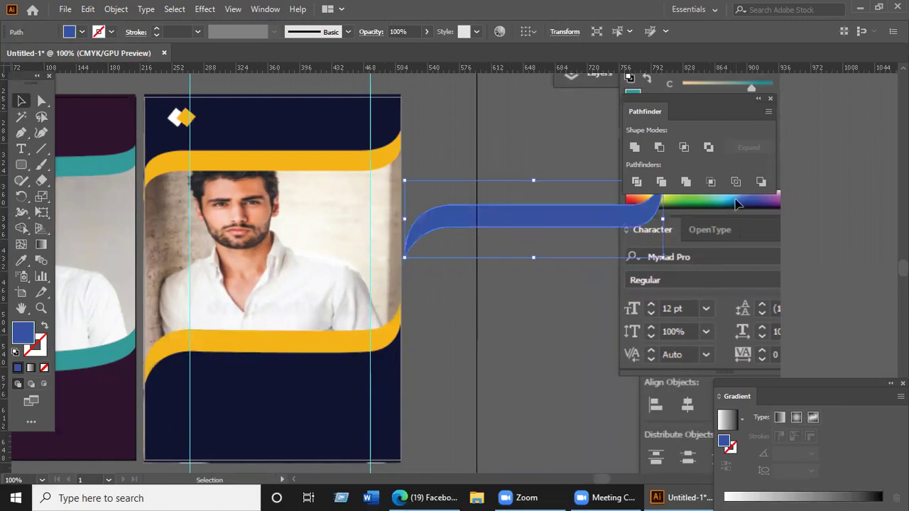
{"action": "left_click", "coordinate": [616, 234]}
{"action": "left_click_drag", "start_coordinate": [617, 226], "coordinate": [574, 243]}
{"action": "left_click_drag", "start_coordinate": [703, 103], "coordinate": [808, 231]}
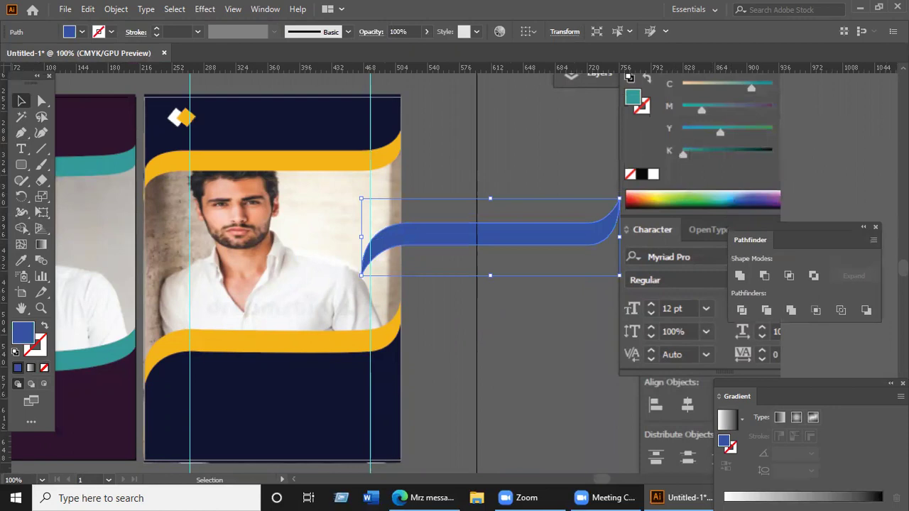
{"action": "left_click", "coordinate": [876, 226]}
{"action": "left_click", "coordinate": [789, 259]}
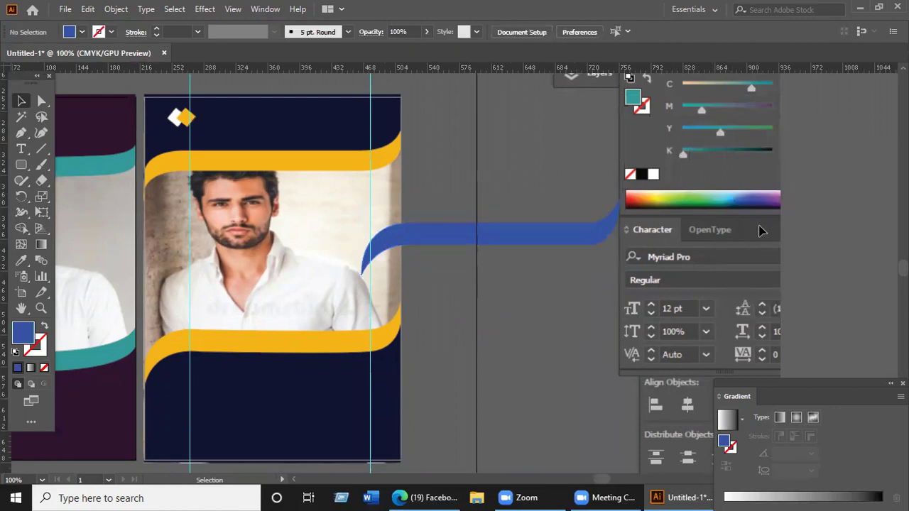
{"action": "left_click_drag", "start_coordinate": [597, 241], "coordinate": [587, 240]}
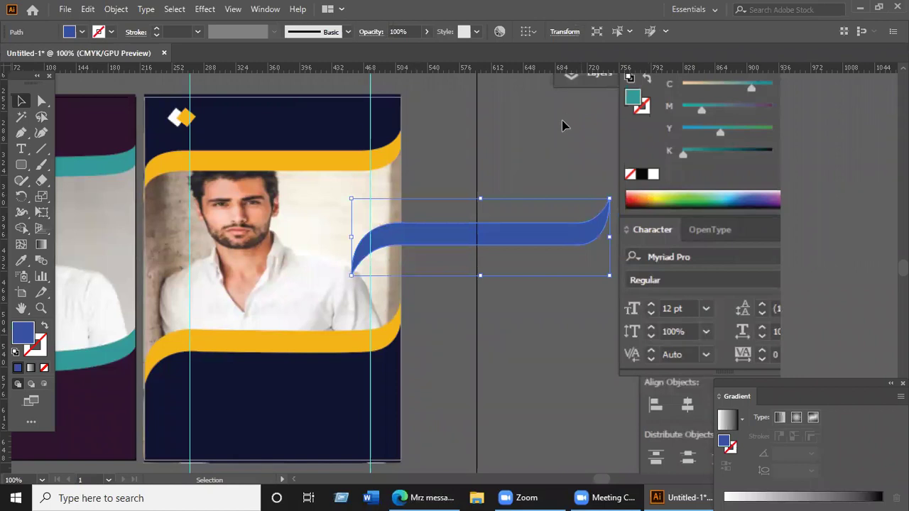
{"action": "left_click", "coordinate": [493, 389]}
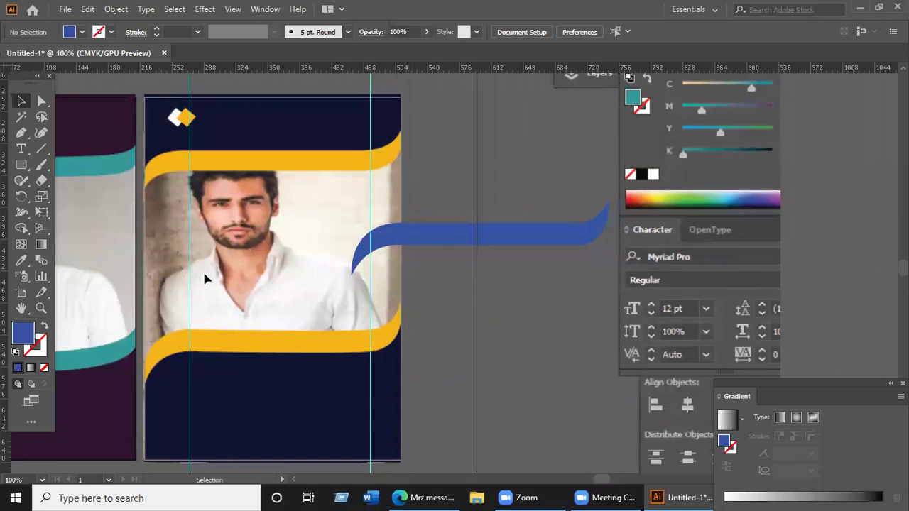
- Move the blue ribbon off the reference image to the empty canvas on its right
{"action": "scroll", "coordinate": [276, 305], "scroll_direction": "down", "scroll_amount": 1}
{"action": "left_click_drag", "start_coordinate": [458, 264], "coordinate": [503, 264]}
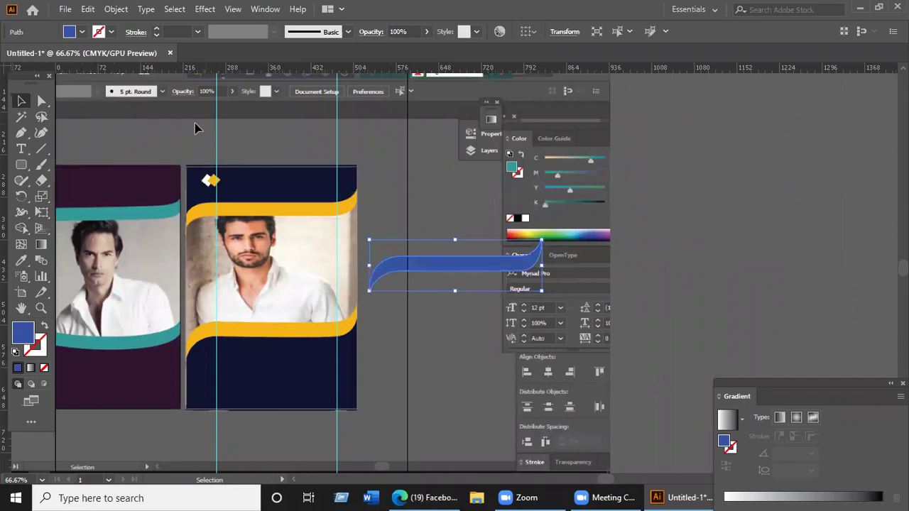
{"action": "left_click", "coordinate": [365, 157]}
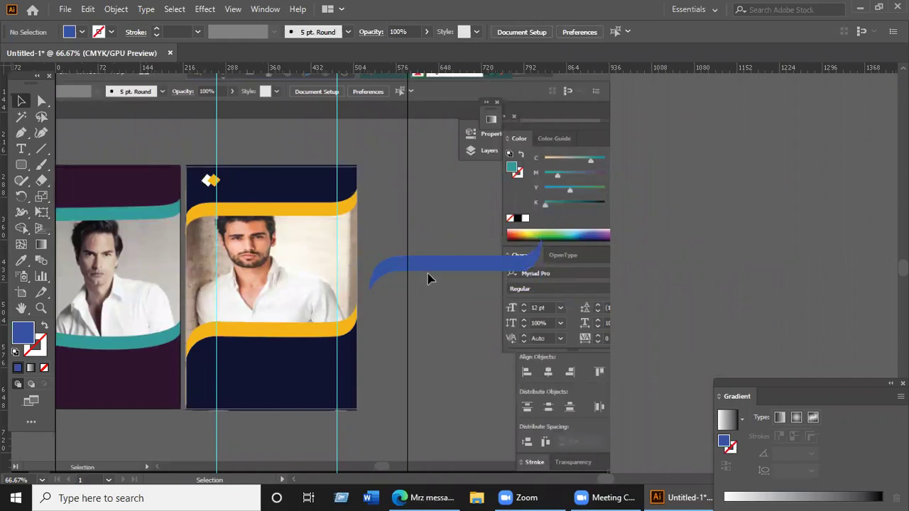
{"action": "left_click_drag", "start_coordinate": [430, 271], "coordinate": [392, 311]}
{"action": "left_click", "coordinate": [739, 264]}
{"action": "key", "text": "ctrl+plus"}
{"action": "key", "text": "ctrl+plus"}
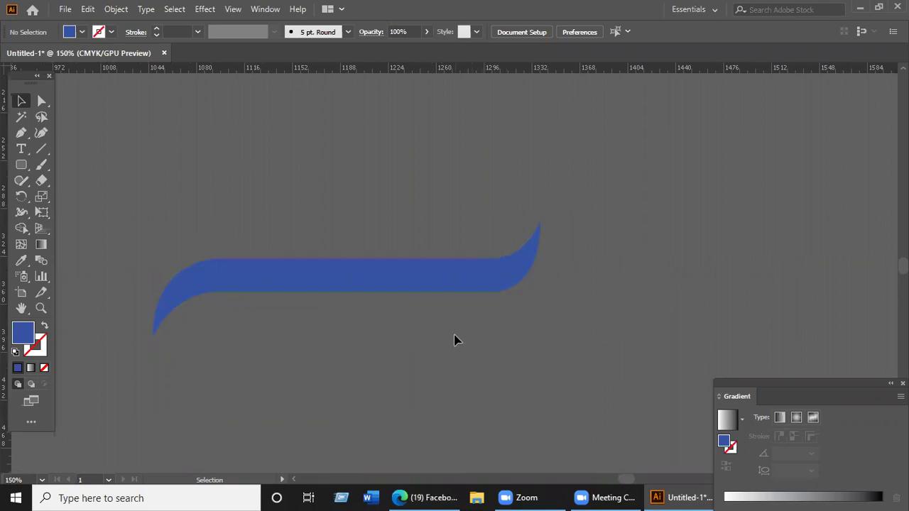
- Draw a rounded rectangle about 260 by 128 pt on empty canvas, reducing its corner radius while drawing
{"action": "left_click", "coordinate": [27, 165]}
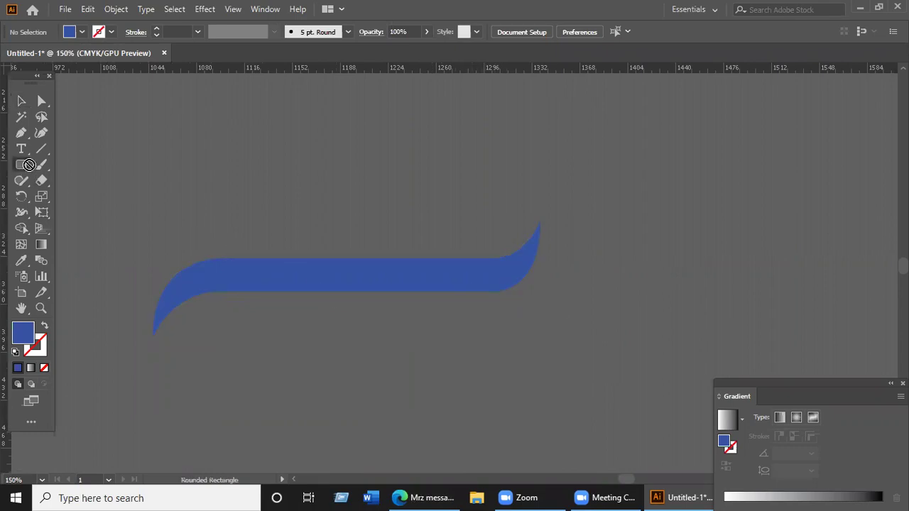
{"action": "scroll", "coordinate": [251, 412], "scroll_direction": "down", "scroll_amount": 5}
{"action": "scroll", "coordinate": [251, 412], "scroll_direction": "right", "scroll_amount": 5}
{"action": "left_click_drag", "start_coordinate": [164, 140], "coordinate": [511, 310]}
{"action": "key", "text": "Down"}
{"action": "key", "text": "Down"}
{"action": "key", "text": "Down"}
{"action": "key", "text": "Down"}
{"action": "key", "text": "Down"}
{"action": "key", "text": "Down"}
{"action": "key", "text": "Down"}
{"action": "key", "text": "Down"}
- Switch to the plain Rectangle tool and fill the rounded rectangle with yellow
{"action": "left_click_drag", "start_coordinate": [21, 164], "coordinate": [78, 162]}
{"action": "left_click", "coordinate": [21, 101]}
{"action": "left_click", "coordinate": [83, 32]}
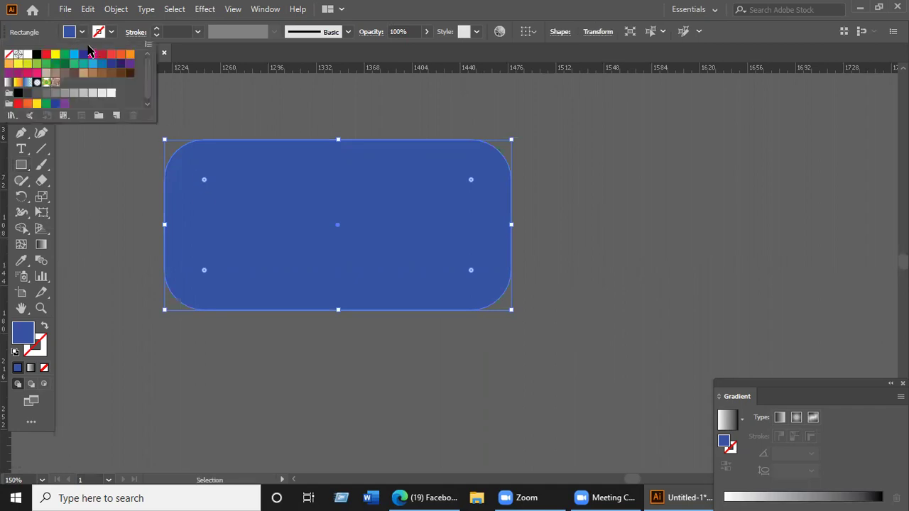
{"action": "left_click", "coordinate": [56, 56]}
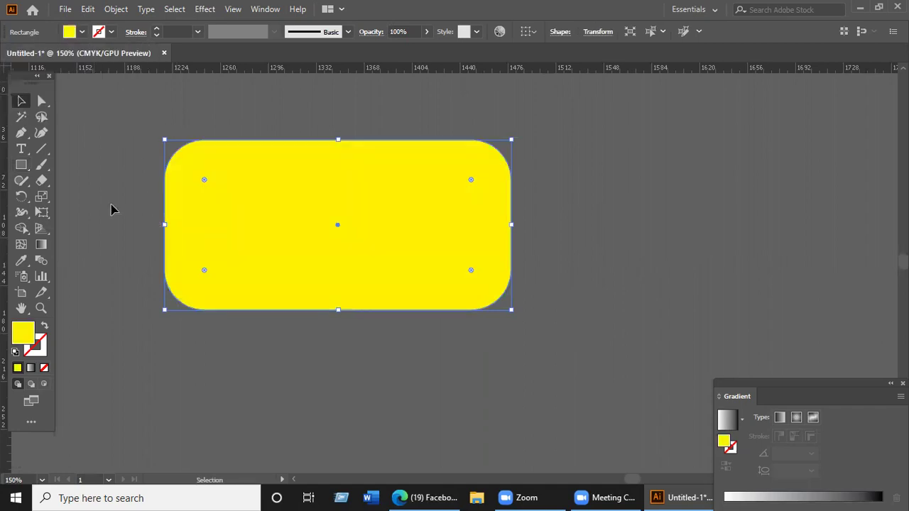
- Draw a square-cornered rectangle about 189 by 91 pt inside the yellow shape and fill it light blue
{"action": "key", "text": "m"}
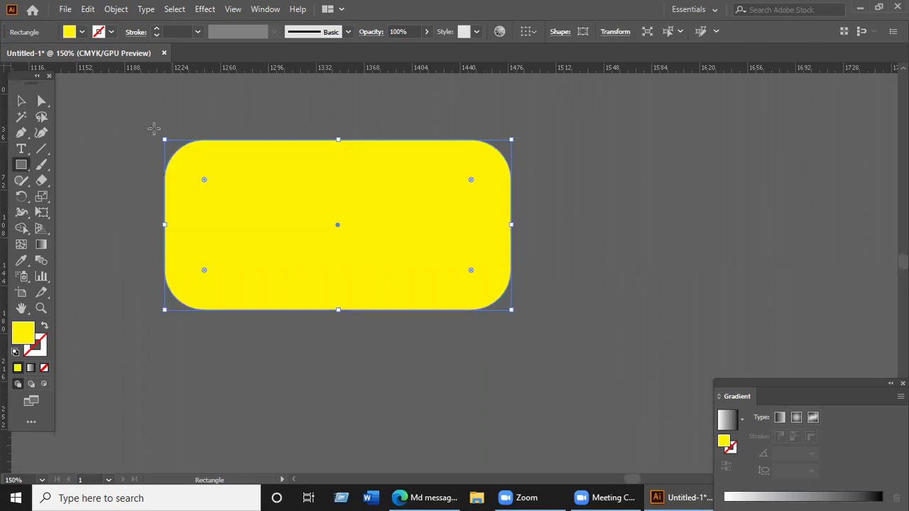
{"action": "left_click_drag", "start_coordinate": [218, 171], "coordinate": [470, 291]}
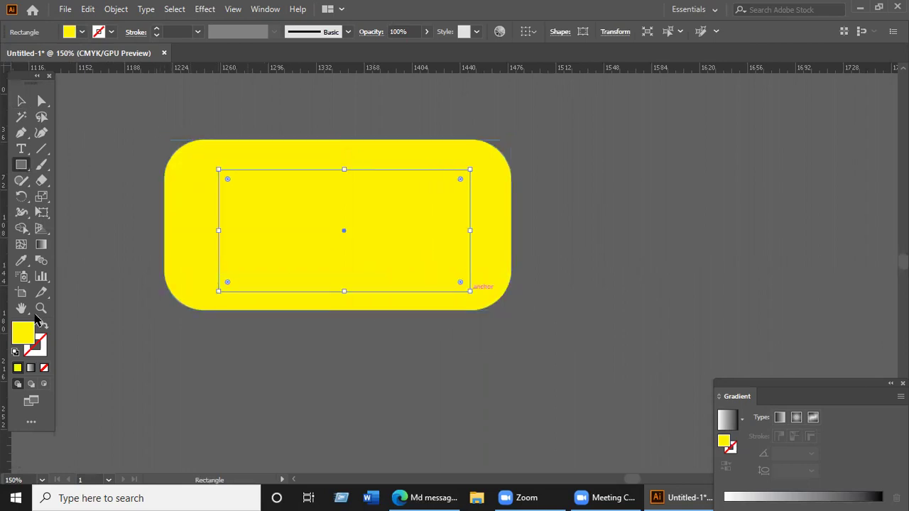
{"action": "left_click", "coordinate": [81, 31]}
{"action": "left_click", "coordinate": [75, 57]}
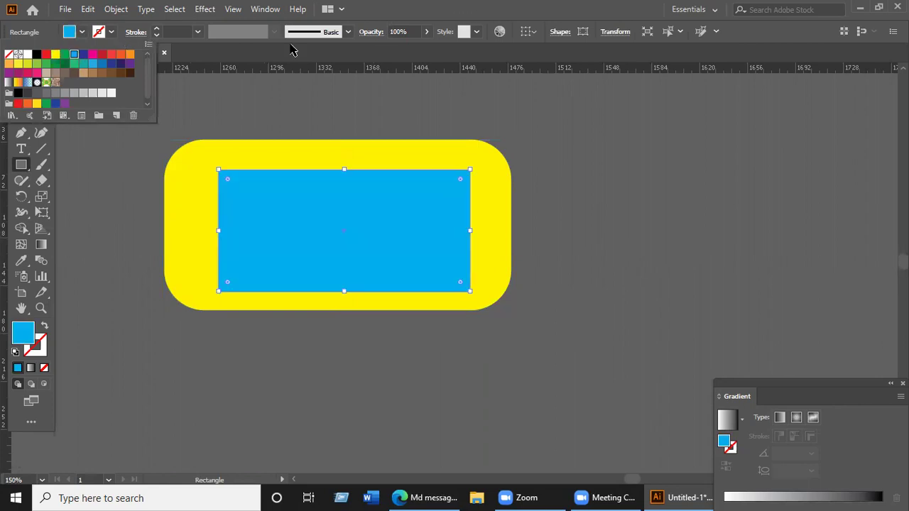
- Move the light blue rectangle onto the yellow shape's upper-left corner and enlarge it to the yellow shape's full width and height
{"action": "key", "text": "Escape"}
{"action": "key", "text": "v"}
{"action": "left_click", "coordinate": [286, 132]}
{"action": "left_click_drag", "start_coordinate": [276, 205], "coordinate": [222, 175]}
{"action": "left_click_drag", "start_coordinate": [335, 218], "coordinate": [335, 218]}
{"action": "left_click_drag", "start_coordinate": [417, 262], "coordinate": [515, 311]}
{"action": "left_click", "coordinate": [582, 286]}
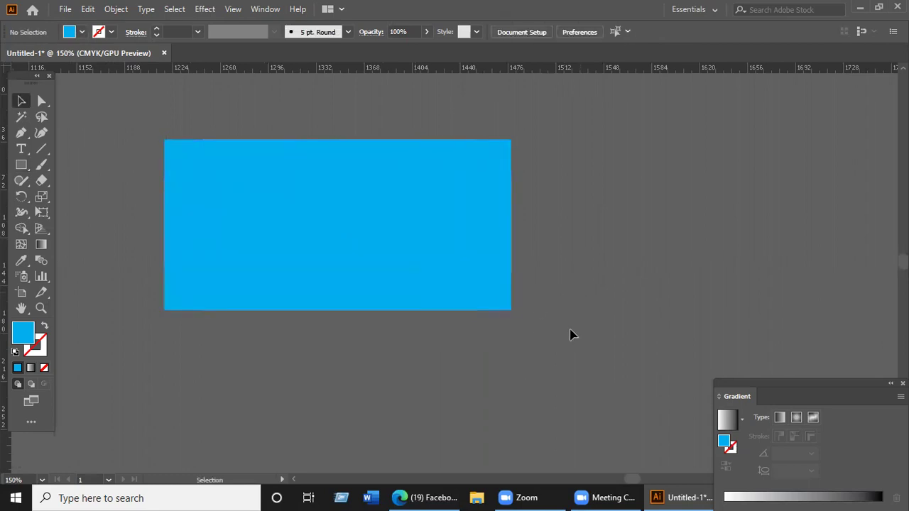
- Check the overlap of the two shapes in Outline view, and open the Align panel with both shapes selected
{"action": "key", "text": "ctrl+y"}
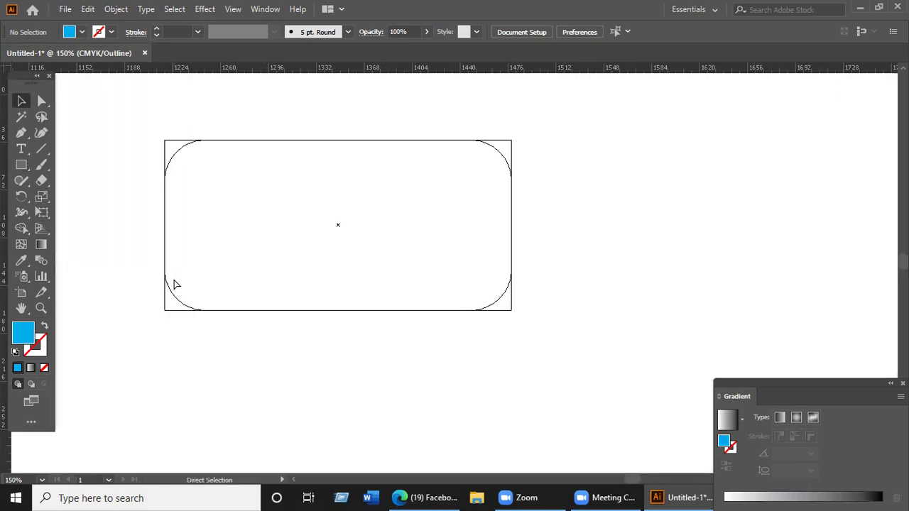
{"action": "key", "text": "ctrl+y"}
{"action": "left_click_drag", "start_coordinate": [320, 318], "coordinate": [183, 112]}
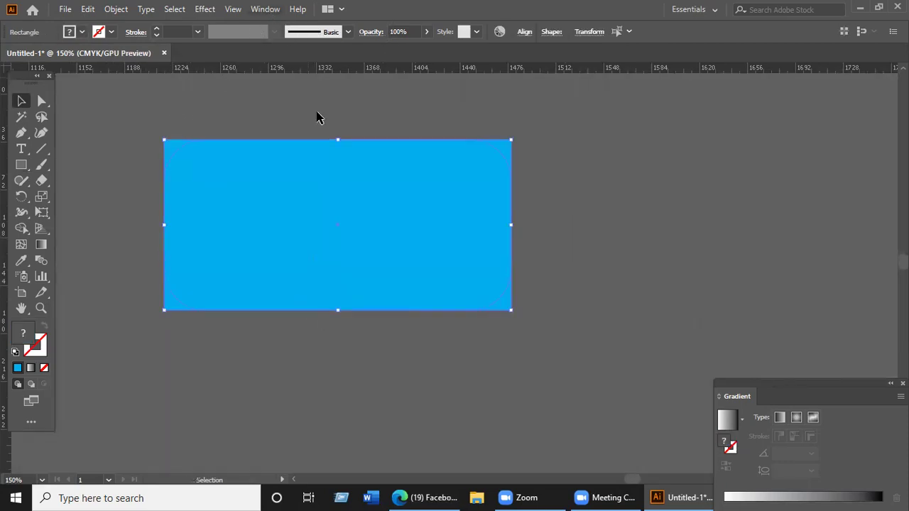
{"action": "left_click", "coordinate": [265, 9]}
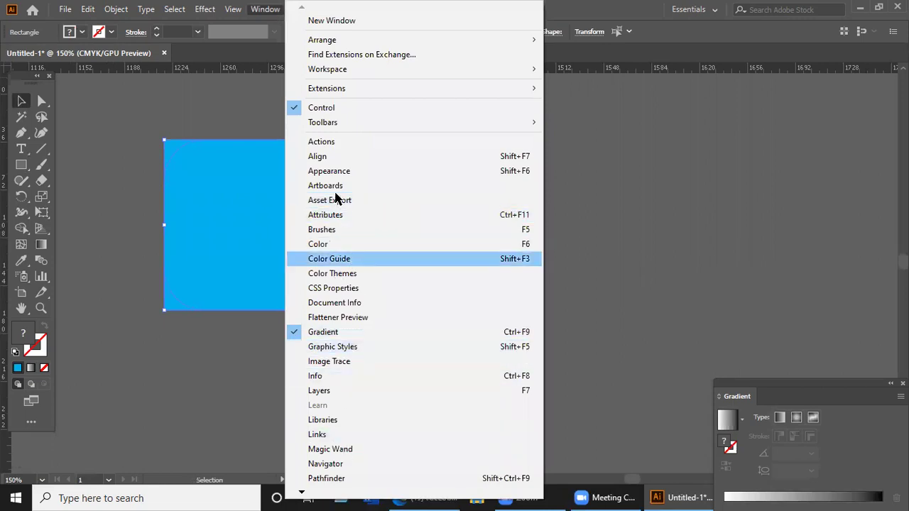
{"action": "left_click", "coordinate": [355, 157]}
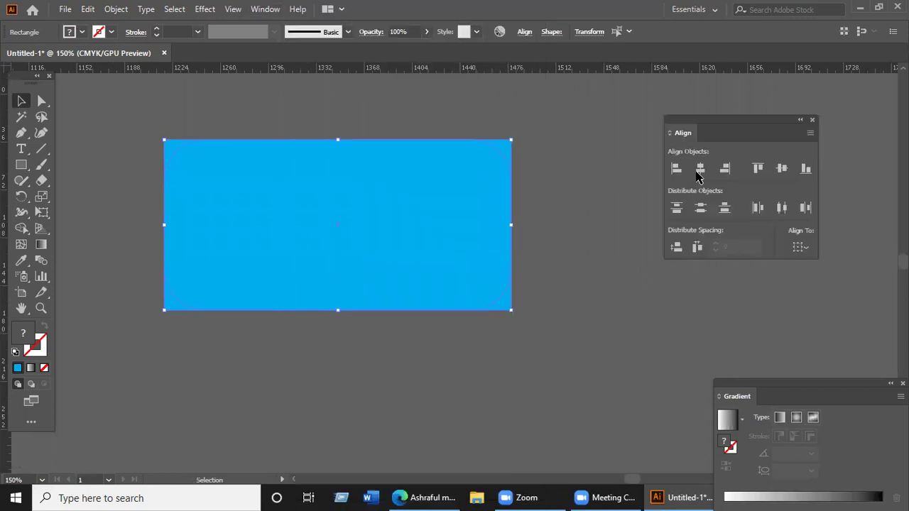
{"action": "left_click", "coordinate": [595, 249]}
- Send the light blue rectangle to the back, behind the yellow rounded rectangle
{"action": "left_click", "coordinate": [436, 223]}
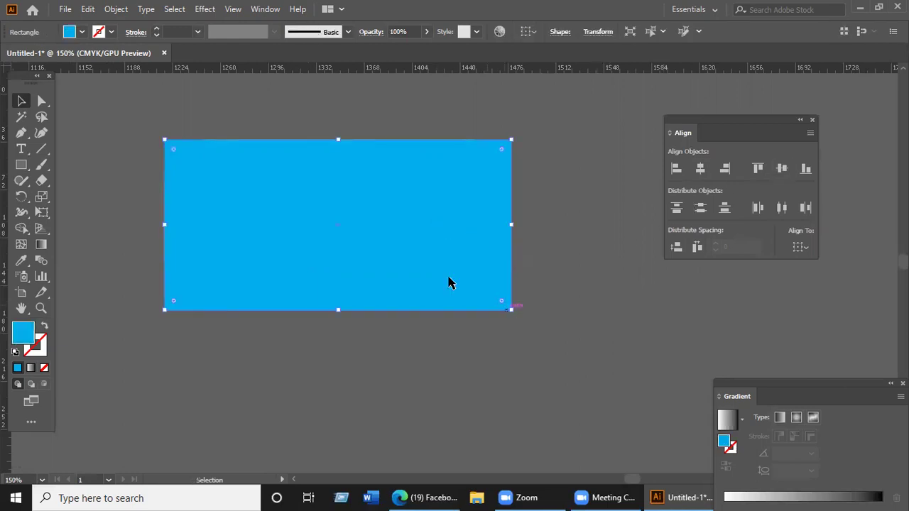
{"action": "right_click", "coordinate": [449, 282]}
{"action": "mouse_move", "coordinate": [520, 419]}
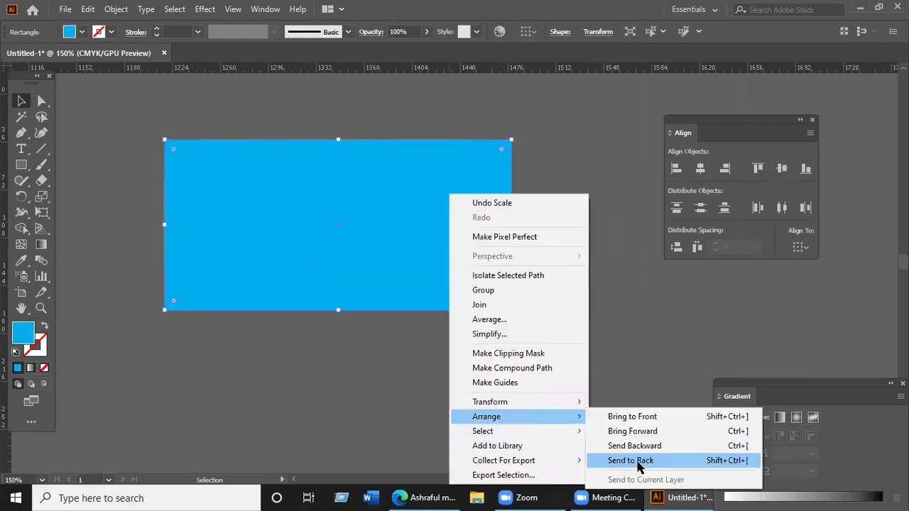
{"action": "left_click", "coordinate": [643, 461]}
{"action": "left_click", "coordinate": [553, 354]}
- Cut off the lower-left and upper-right corner pieces outside the rounded outline with the Shape Builder tool
{"action": "key", "text": "ctrl+a"}
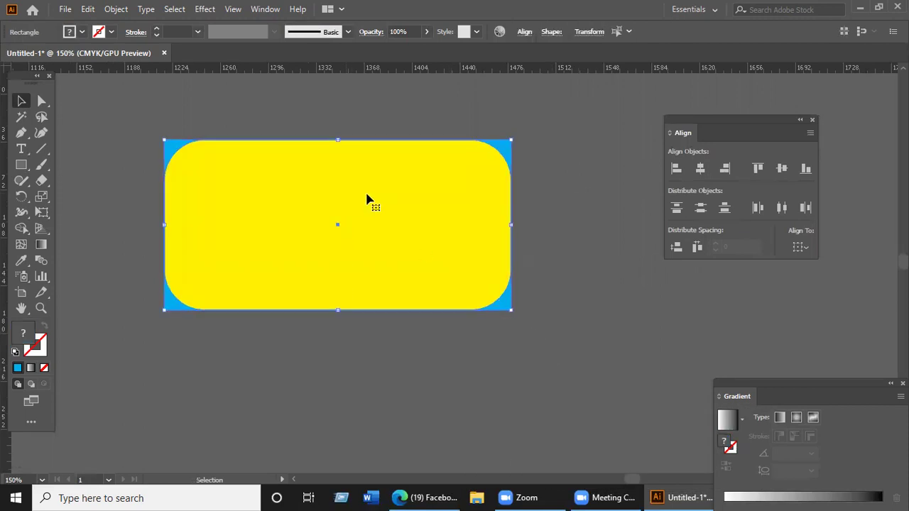
{"action": "left_click", "coordinate": [22, 228]}
{"action": "key", "text": "ctrl+y"}
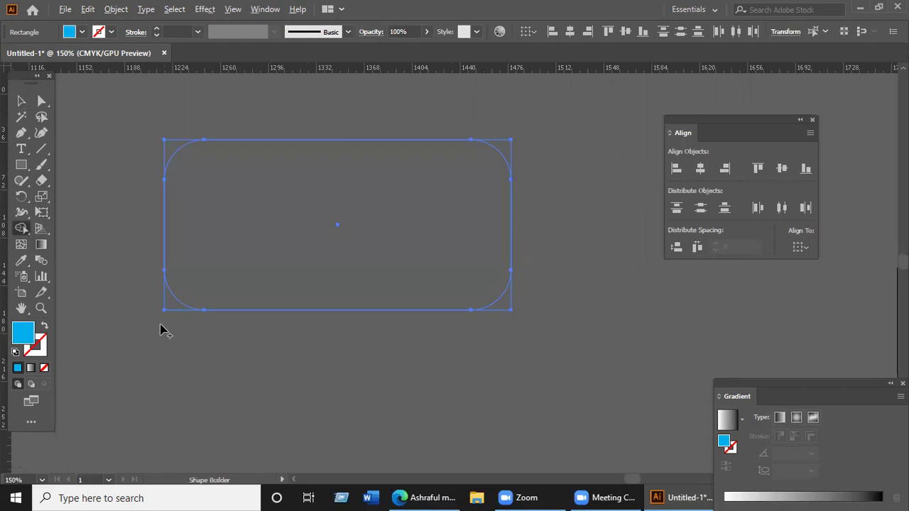
{"action": "key", "text": "ctrl+y"}
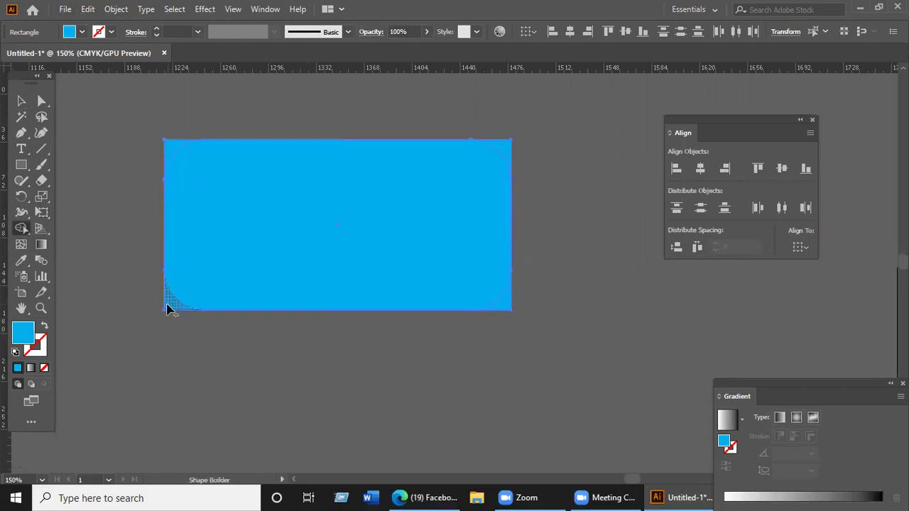
{"action": "left_click", "coordinate": [168, 308], "text": "alt"}
{"action": "left_click", "coordinate": [507, 150], "text": "alt"}
{"action": "key", "text": "ctrl+shift+a"}
- Merge the remaining regions into a single blue shape with two square and two rounded corners using the Shape Builder tool
{"action": "left_click", "coordinate": [21, 100]}
{"action": "key", "text": "ctrl+a"}
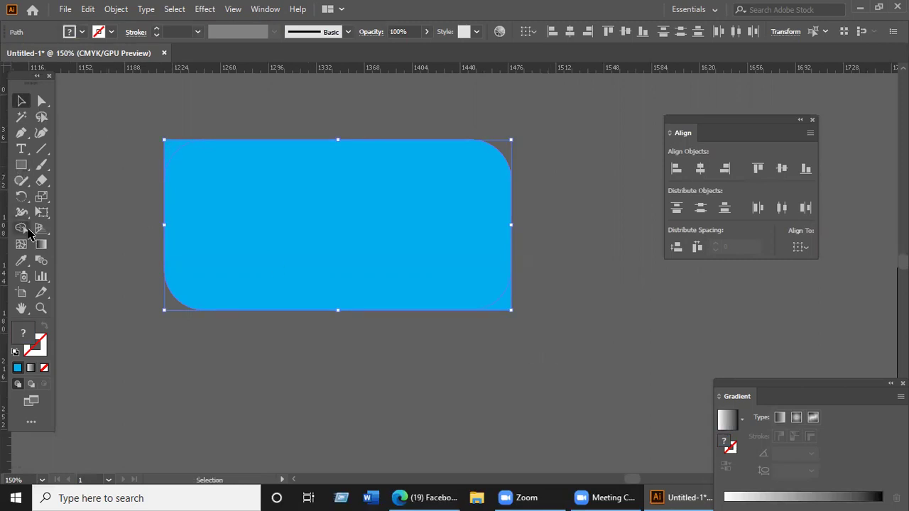
{"action": "left_click", "coordinate": [21, 227]}
{"action": "left_click_drag", "start_coordinate": [497, 293], "coordinate": [523, 317]}
{"action": "left_click", "coordinate": [21, 100]}
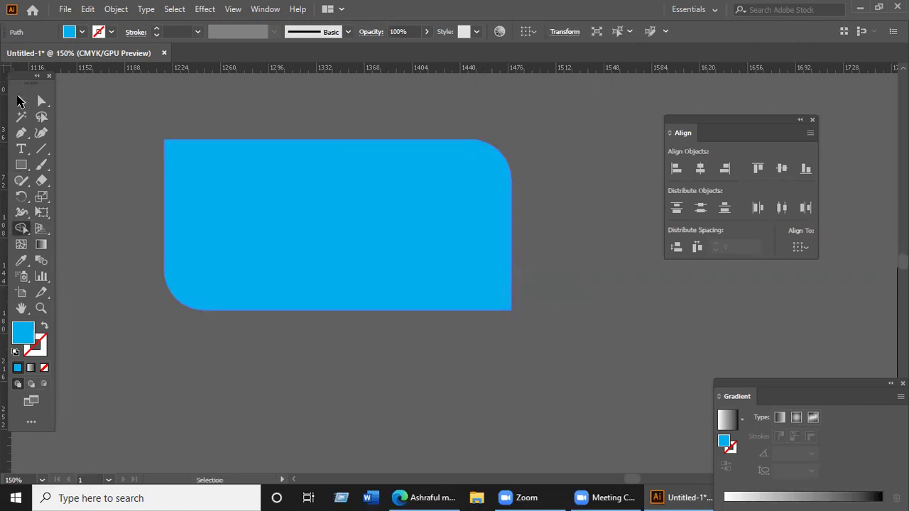
{"action": "left_click", "coordinate": [181, 348]}
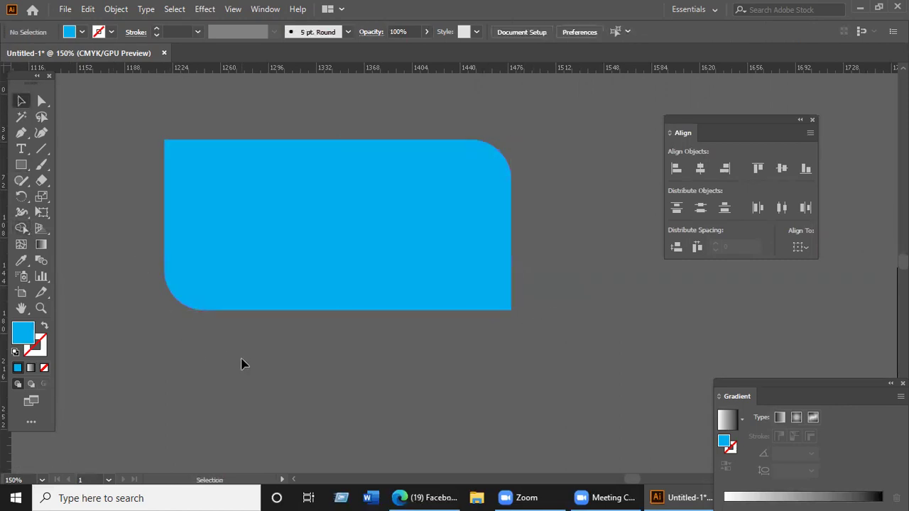
- Compare the blue two-corner rounded shape with the dark blue ribbon and the flyers in the reference image
{"action": "scroll", "coordinate": [255, 358], "scroll_direction": "down", "scroll_amount": 1, "text": "alt"}
{"action": "left_click_drag", "start_coordinate": [275, 347], "coordinate": [381, 308]}
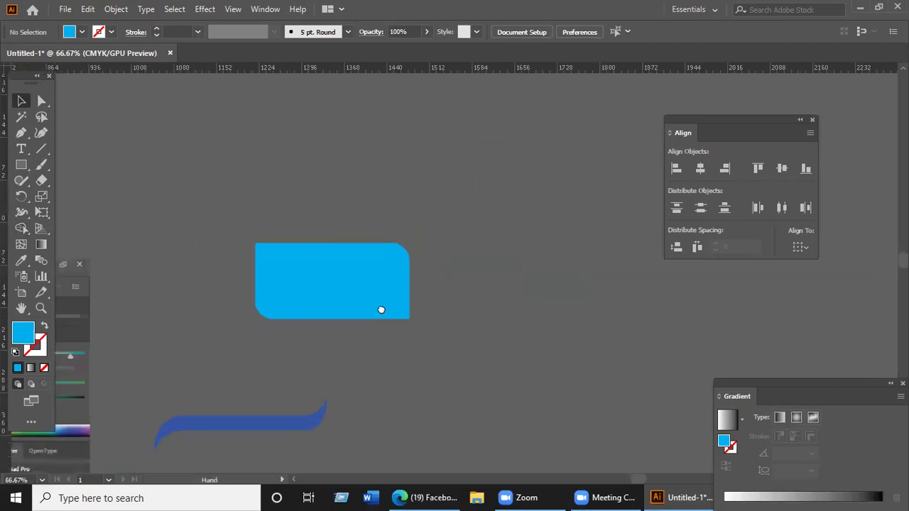
{"action": "left_click_drag", "start_coordinate": [319, 298], "coordinate": [636, 200]}
{"action": "left_click_drag", "start_coordinate": [468, 235], "coordinate": [317, 276]}
{"action": "scroll", "coordinate": [373, 263], "scroll_direction": "up", "scroll_amount": 1}
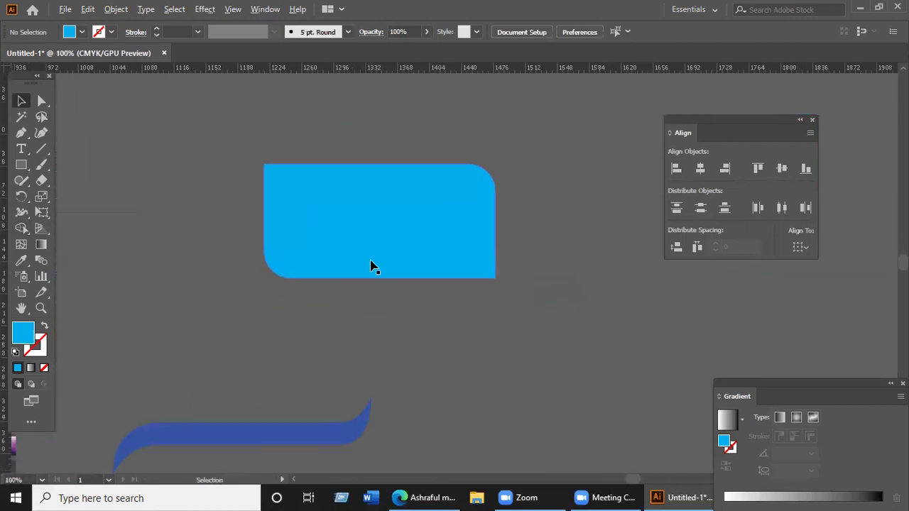
{"action": "scroll", "coordinate": [370, 263], "scroll_direction": "up", "scroll_amount": 1}
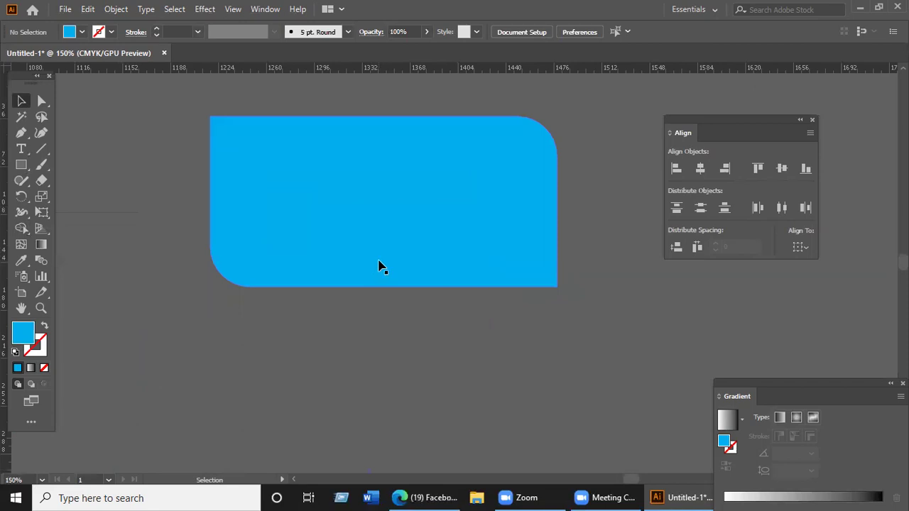
{"action": "scroll", "coordinate": [380, 264], "scroll_direction": "down", "scroll_amount": 1}
{"action": "scroll", "coordinate": [380, 262], "scroll_direction": "down", "scroll_amount": 2}
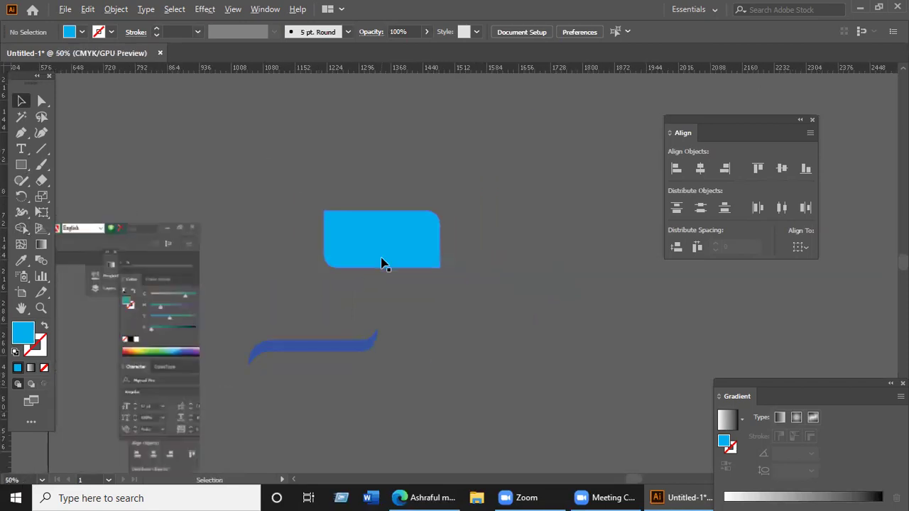
{"action": "scroll", "coordinate": [383, 264], "scroll_direction": "left", "scroll_amount": 2}
{"action": "scroll", "coordinate": [399, 270], "scroll_direction": "down", "scroll_amount": 1}
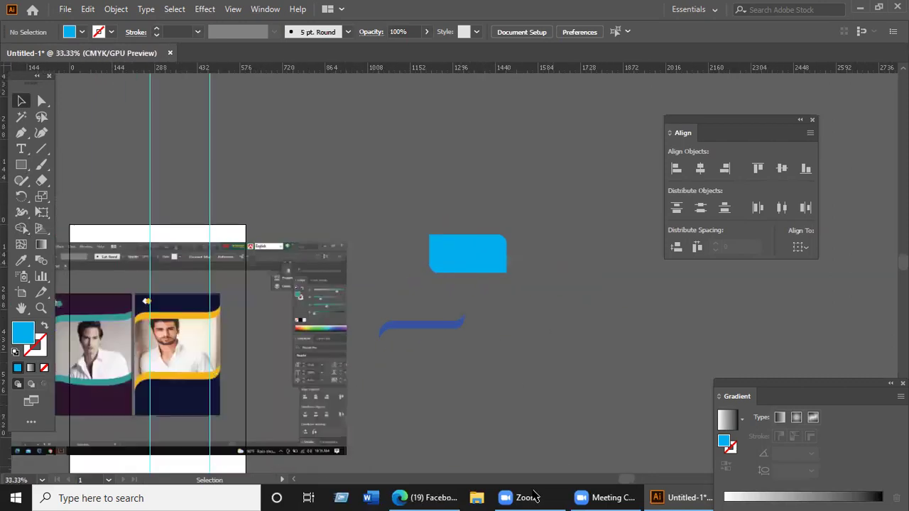
- Switch to the Facebook image viewer in Edge, browse the flyer images up to the teal-ribbon design, and return to Illustrator
{"action": "left_click", "coordinate": [394, 497]}
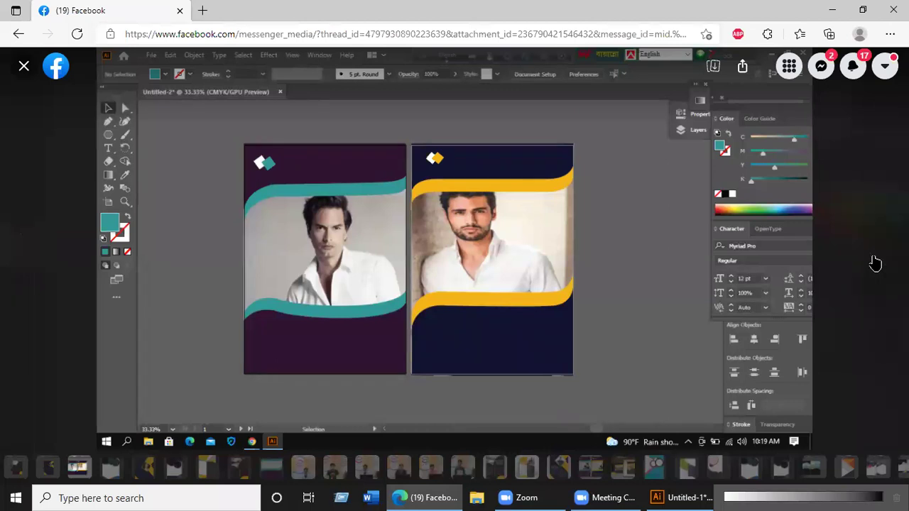
{"action": "mouse_move", "coordinate": [875, 245]}
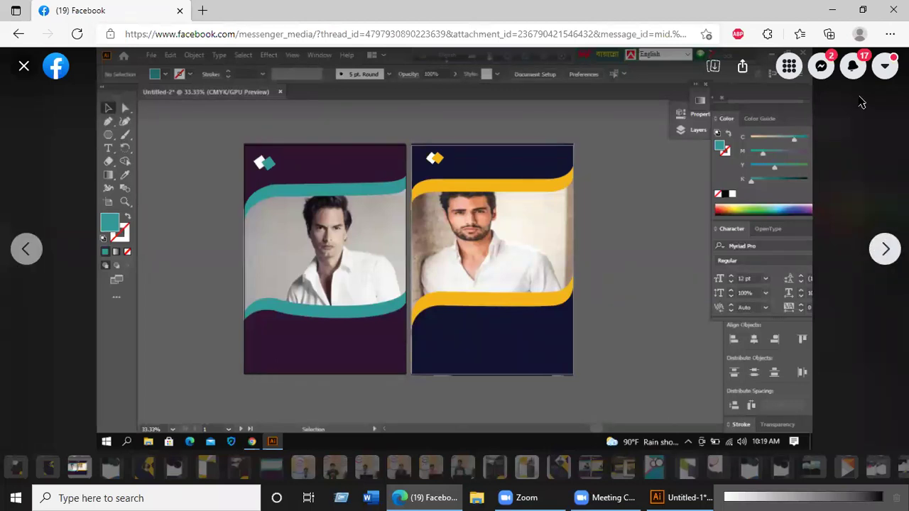
{"action": "left_click", "coordinate": [881, 261]}
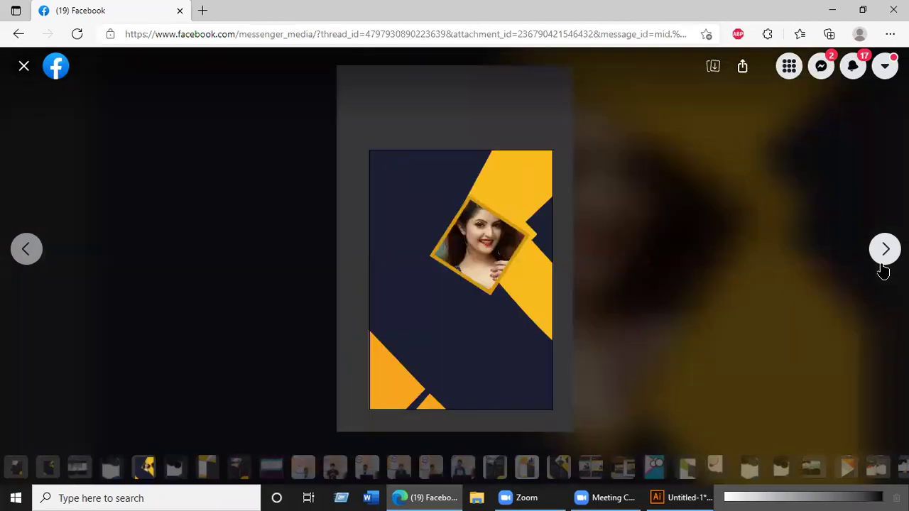
{"action": "left_click", "coordinate": [882, 264]}
{"action": "left_click", "coordinate": [882, 268]}
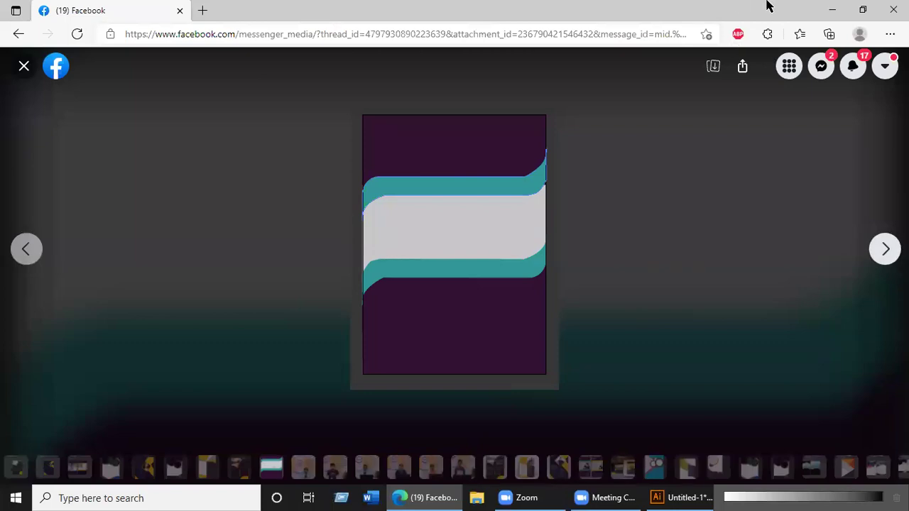
{"action": "left_click", "coordinate": [824, 12]}
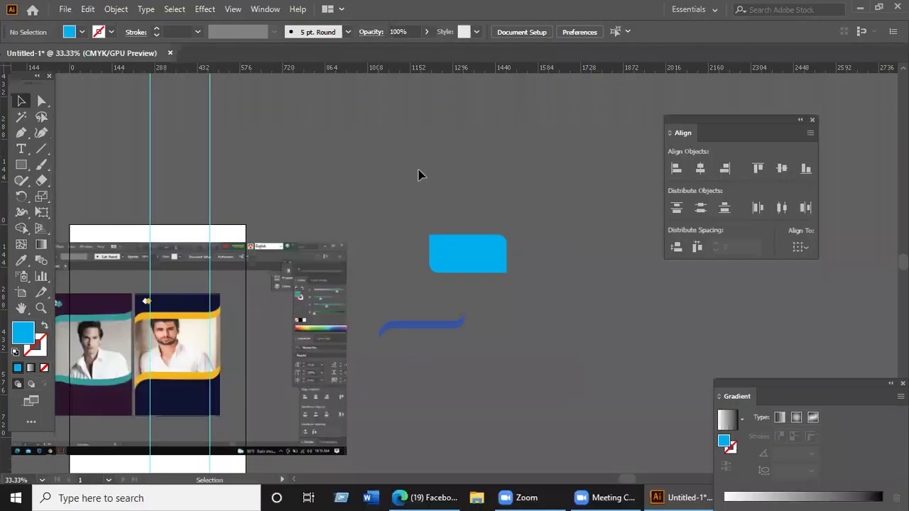
- Draw a square-cornered light blue rectangle about 530 by 380 pt on empty canvas above the other practice shapes
{"action": "left_click_drag", "start_coordinate": [22, 165], "coordinate": [79, 174]}
{"action": "left_click_drag", "start_coordinate": [348, 122], "coordinate": [222, 243]}
{"action": "scroll", "coordinate": [223, 244], "scroll_direction": "up", "scroll_amount": 3}
{"action": "scroll", "coordinate": [223, 244], "scroll_direction": "right", "scroll_amount": 3}
{"action": "key", "text": "ctrl+equal"}
{"action": "key", "text": "ctrl+equal"}
{"action": "left_click_drag", "start_coordinate": [281, 147], "coordinate": [593, 372]}
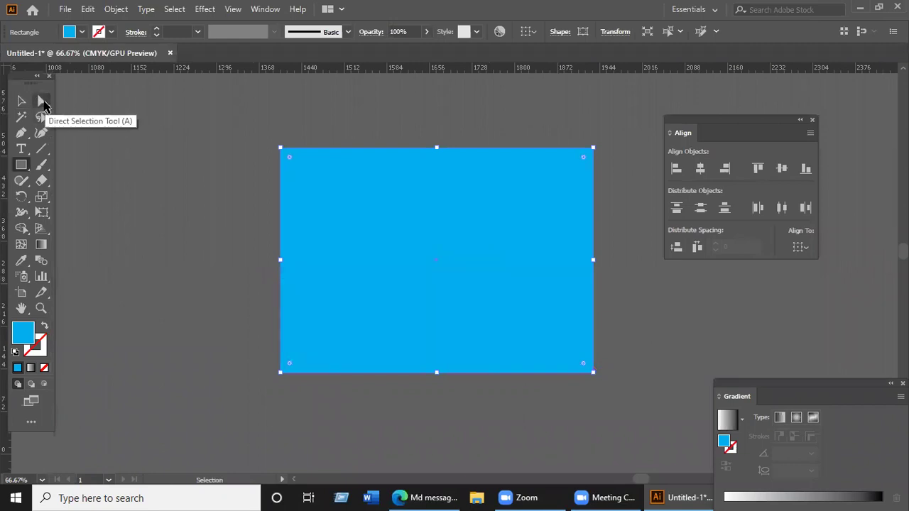
- Round only the rectangle's upper-left corner to 235.69 pt and its lower-right corner to a similarly large radius
{"action": "left_click", "coordinate": [42, 104]}
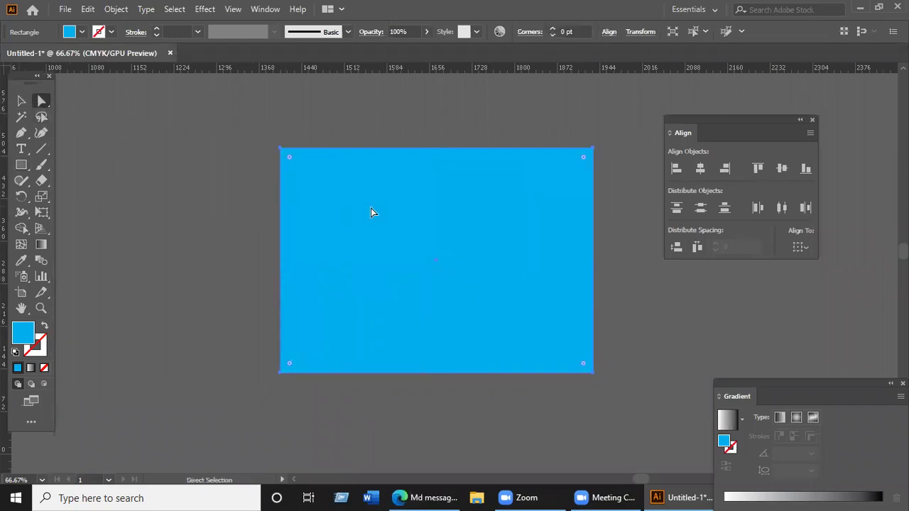
{"action": "left_click_drag", "start_coordinate": [337, 179], "coordinate": [364, 202]}
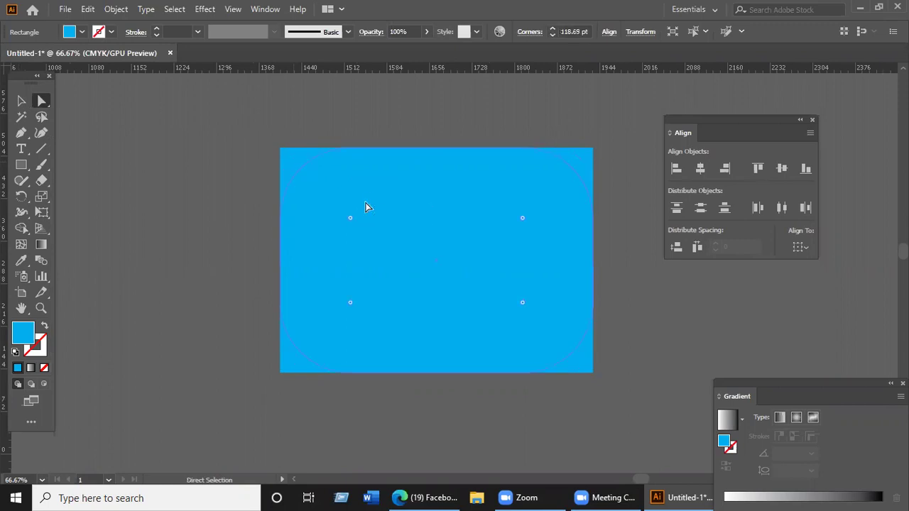
{"action": "key", "text": "ctrl+z"}
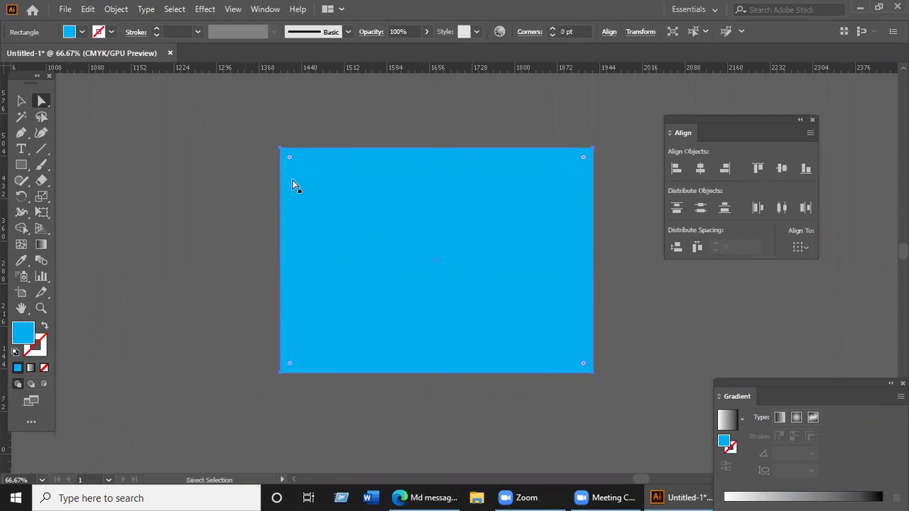
{"action": "left_click_drag", "start_coordinate": [290, 159], "coordinate": [281, 270]}
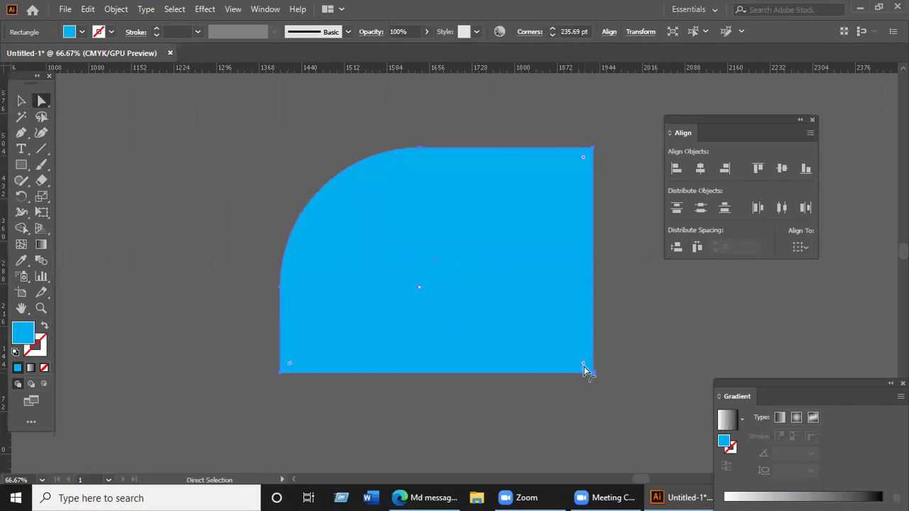
{"action": "left_click_drag", "start_coordinate": [582, 364], "coordinate": [390, 261]}
{"action": "left_click", "coordinate": [609, 333]}
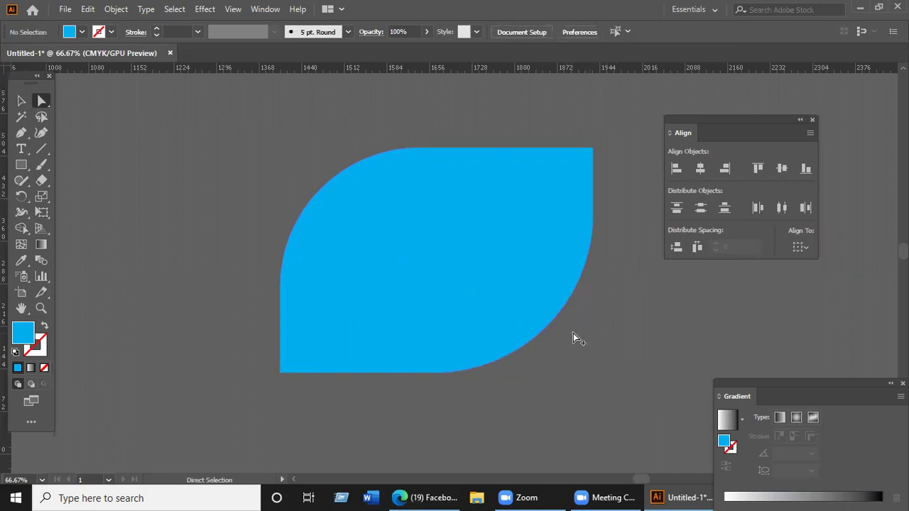
{"action": "scroll", "coordinate": [573, 333], "scroll_direction": "down", "scroll_amount": 1}
{"action": "scroll", "coordinate": [573, 333], "scroll_direction": "down", "scroll_amount": 1}
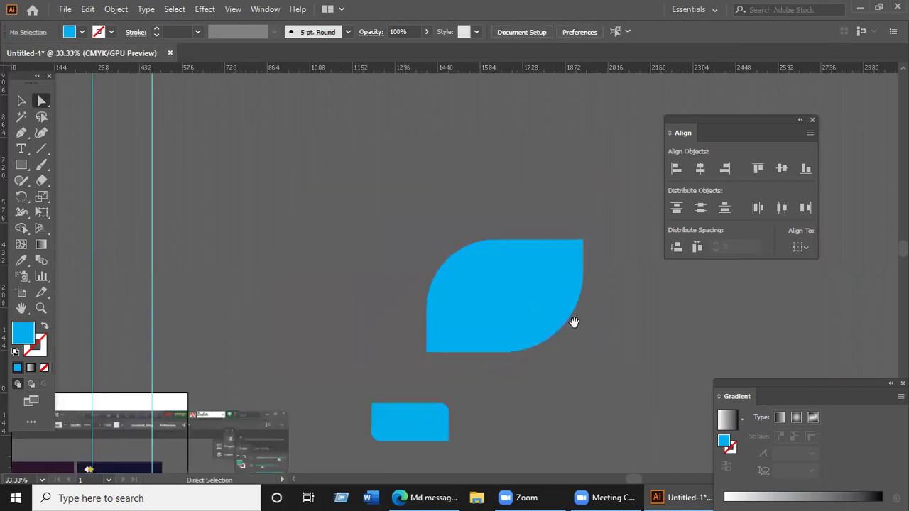
{"action": "left_click_drag", "start_coordinate": [558, 288], "coordinate": [548, 264]}
{"action": "left_click", "coordinate": [547, 281]}
{"action": "left_click", "coordinate": [646, 288]}
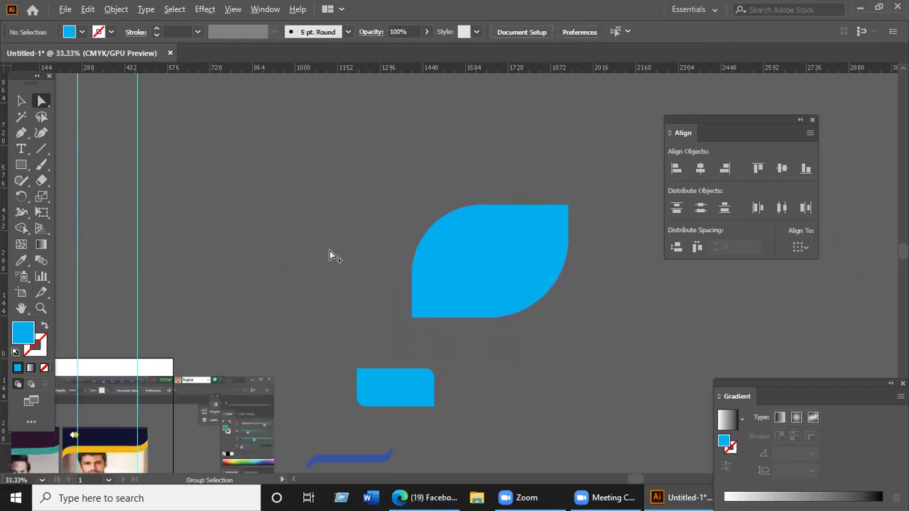
- Delete the embedded reference screenshot of the two flyers lying over the artboard
{"action": "left_click", "coordinate": [21, 100]}
{"action": "scroll", "coordinate": [320, 210], "scroll_direction": "down", "scroll_amount": 3}
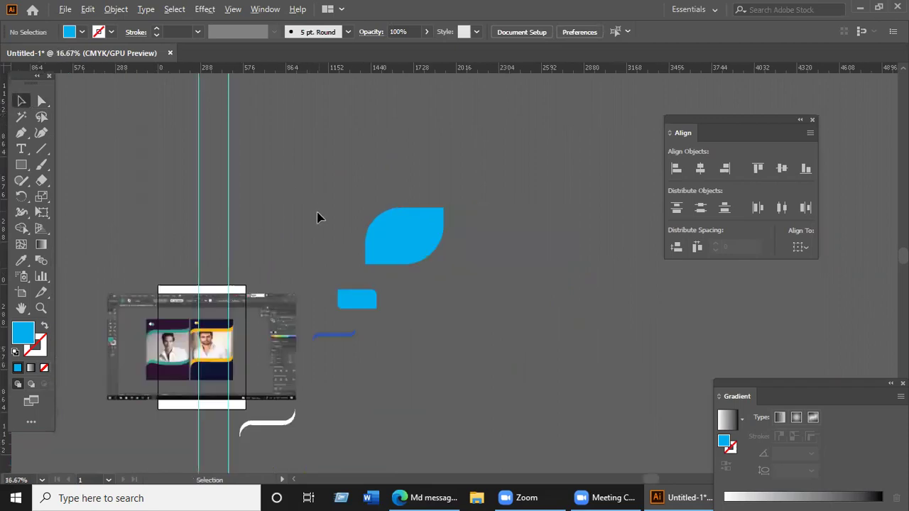
{"action": "key", "text": "ctrl+alt"}
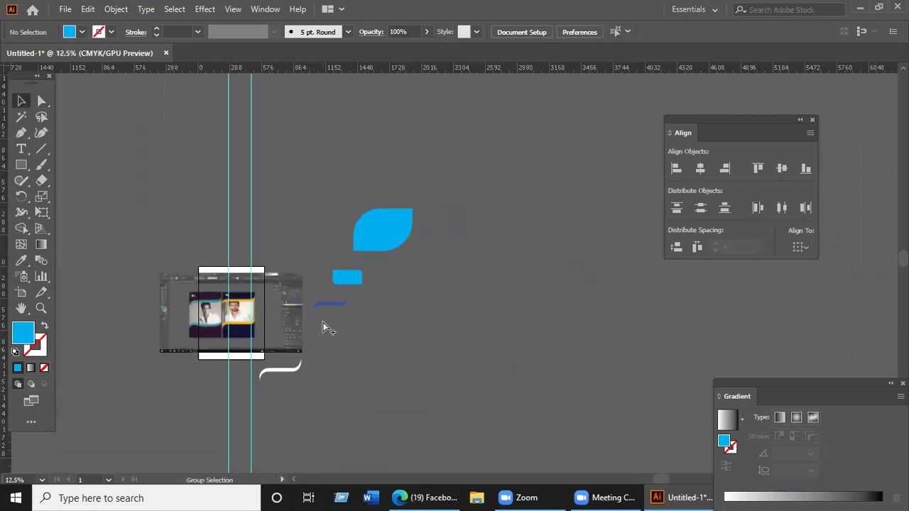
{"action": "left_click_drag", "start_coordinate": [323, 325], "coordinate": [177, 315]}
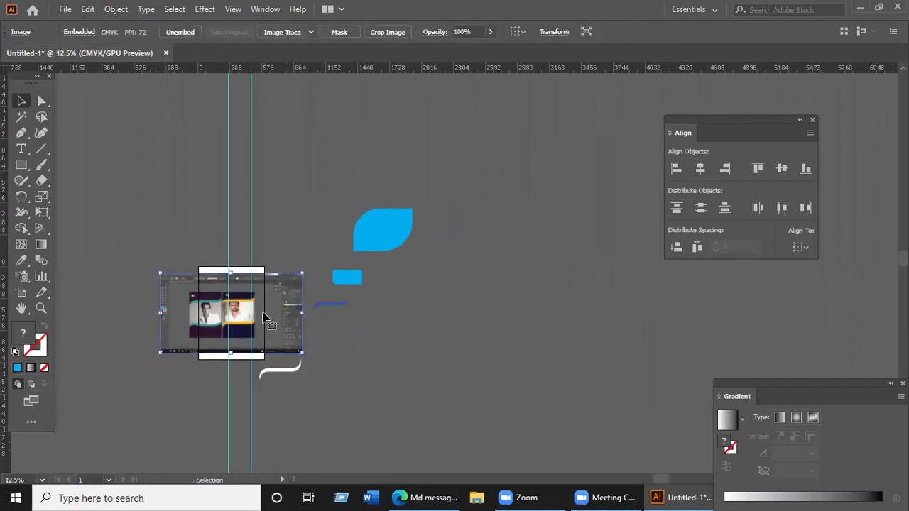
{"action": "key", "text": "Delete"}
- Delete the blue practice shapes beside the artboard and draw a light blue hexagon in their place
{"action": "left_click_drag", "start_coordinate": [292, 216], "coordinate": [460, 332]}
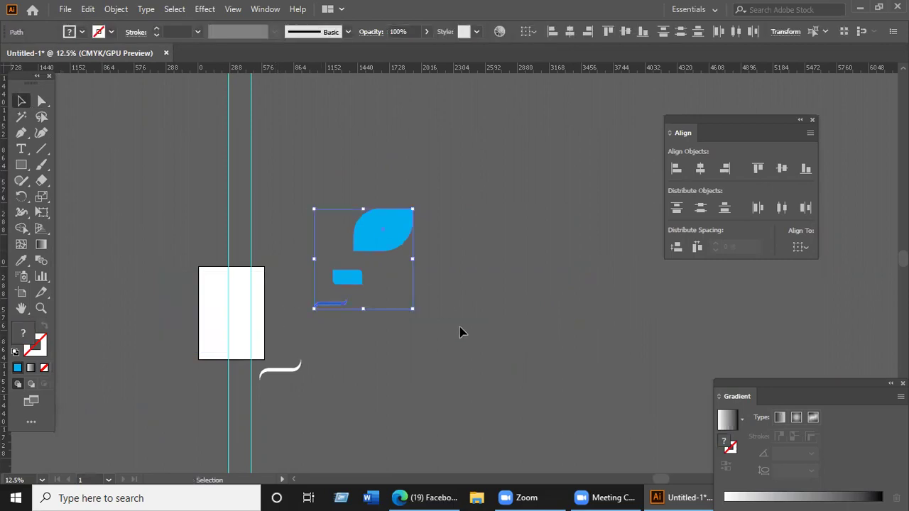
{"action": "key", "text": "Delete"}
{"action": "left_click_drag", "start_coordinate": [21, 164], "coordinate": [75, 212]}
{"action": "left_click_drag", "start_coordinate": [330, 179], "coordinate": [386, 247]}
- Duplicate the hexagon into a honeycomb cluster of seven with narrow gaps and move the cluster to empty canvas far from the artboard
{"action": "key", "text": "v"}
{"action": "left_click", "coordinate": [304, 199]}
{"action": "left_click_drag", "start_coordinate": [385, 247], "coordinate": [424, 209]}
{"action": "left_click_drag", "start_coordinate": [424, 208], "coordinate": [438, 261]}
{"action": "left_click_drag", "start_coordinate": [431, 189], "coordinate": [357, 150]}
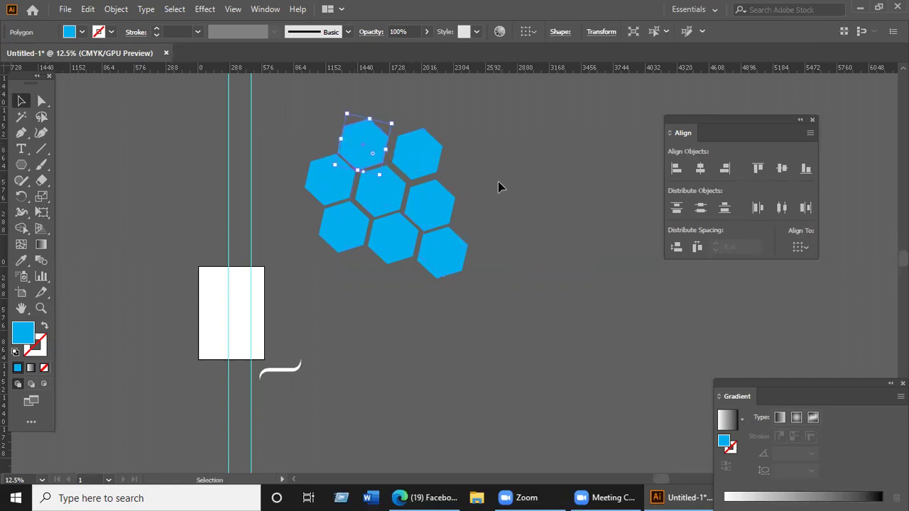
{"action": "left_click", "coordinate": [445, 265]}
{"action": "key", "text": "Delete"}
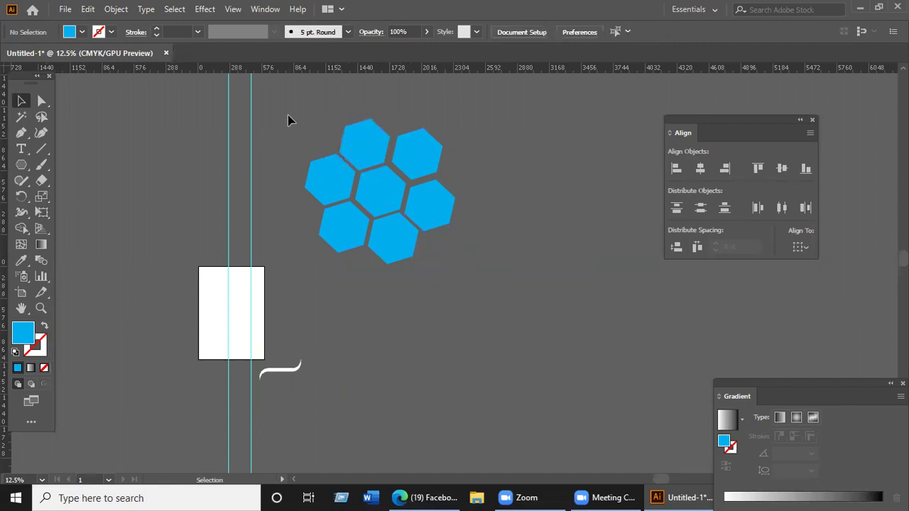
{"action": "left_click_drag", "start_coordinate": [389, 239], "coordinate": [519, 300]}
{"action": "left_click_drag", "start_coordinate": [362, 291], "coordinate": [519, 280]}
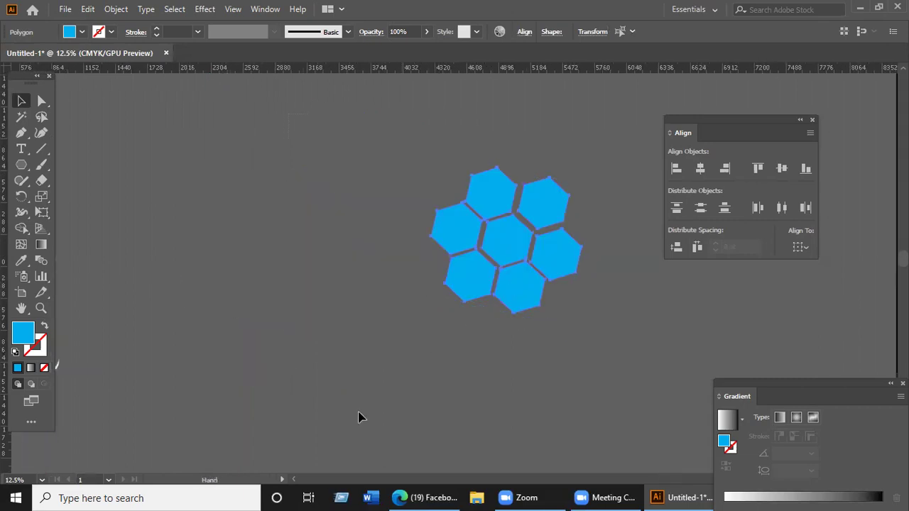
- Switch to Edge and search Google for "hero alam" in a new tab, showing the image results
{"action": "left_click", "coordinate": [426, 495]}
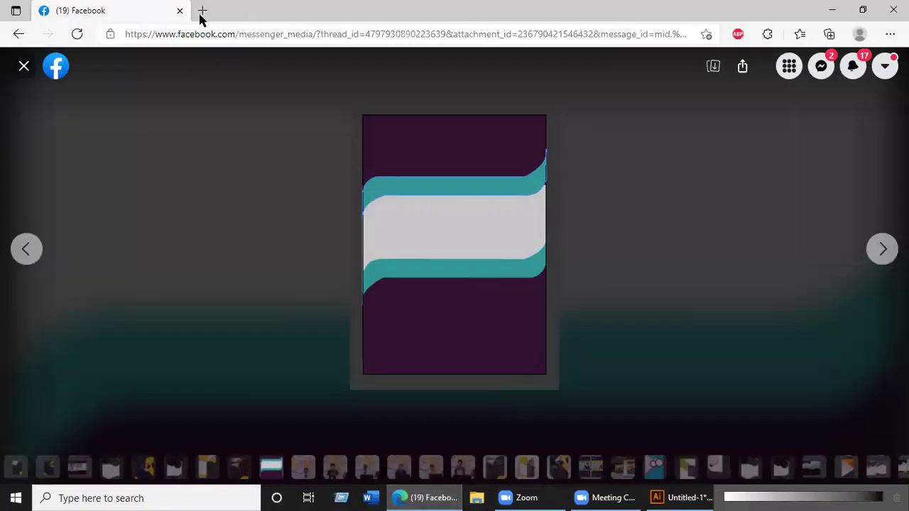
{"action": "left_click", "coordinate": [201, 13]}
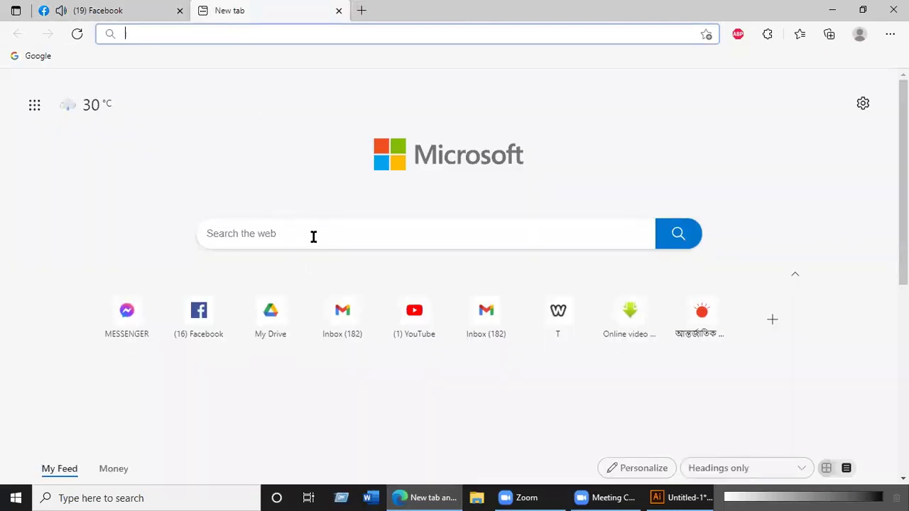
{"action": "left_click", "coordinate": [313, 236]}
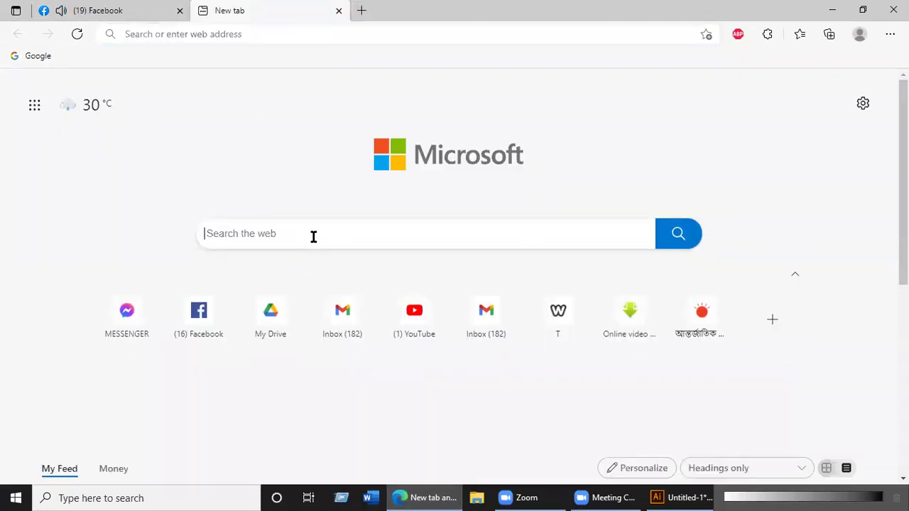
{"action": "type", "text": "hero"}
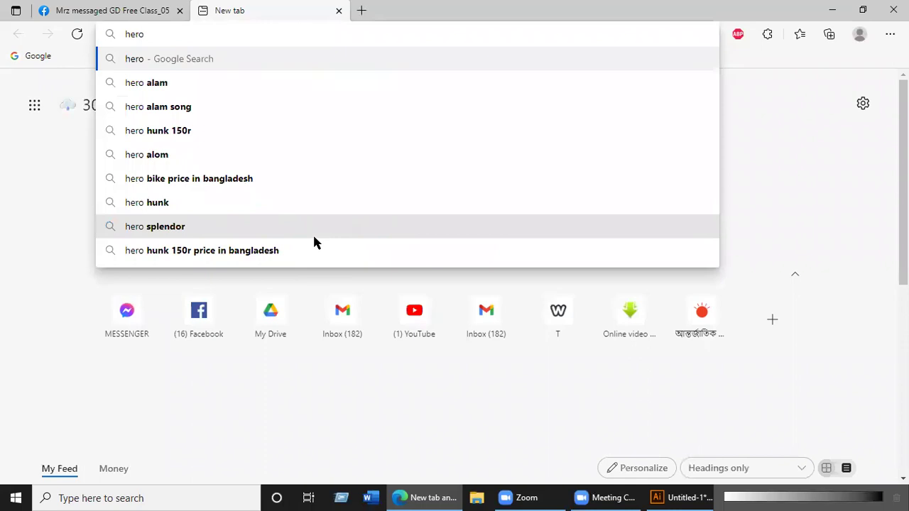
{"action": "key", "text": "Down"}
{"action": "key", "text": "Return"}
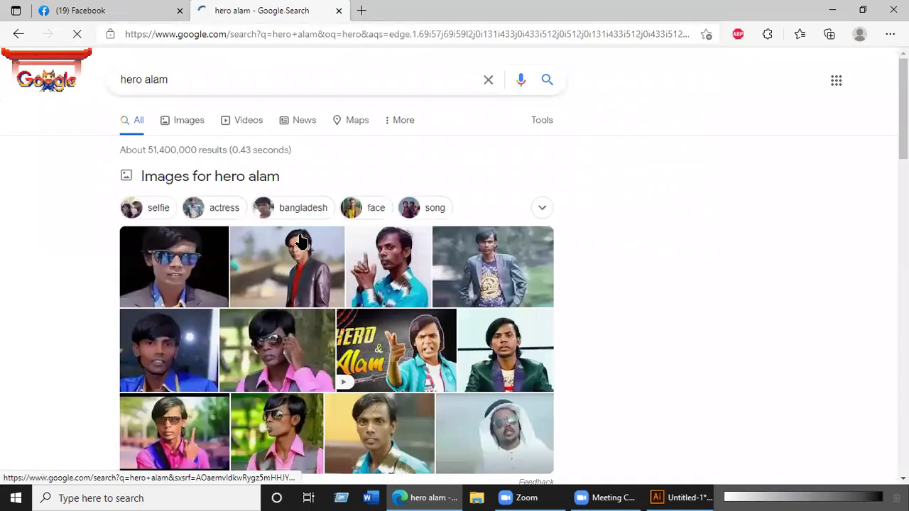
{"action": "left_click", "coordinate": [297, 257]}
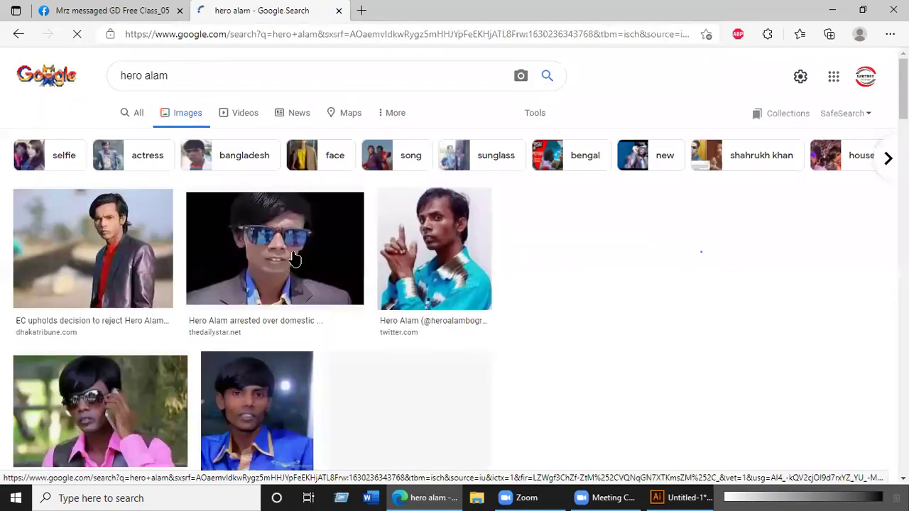
- Copy the Dhaka Tribune photo of the man in the dark jacket and red shirt, and paste it into the Illustrator document
{"action": "left_click", "coordinate": [138, 251]}
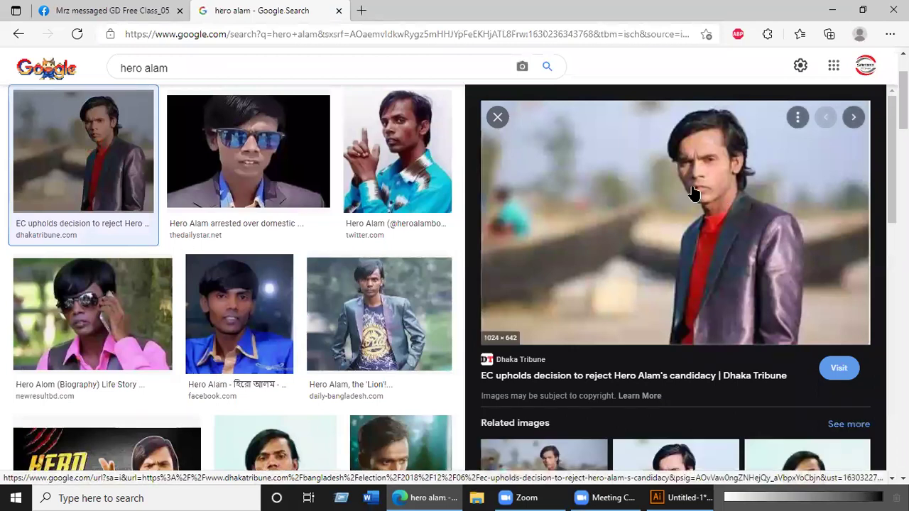
{"action": "right_click", "coordinate": [694, 193]}
{"action": "left_click", "coordinate": [570, 317]}
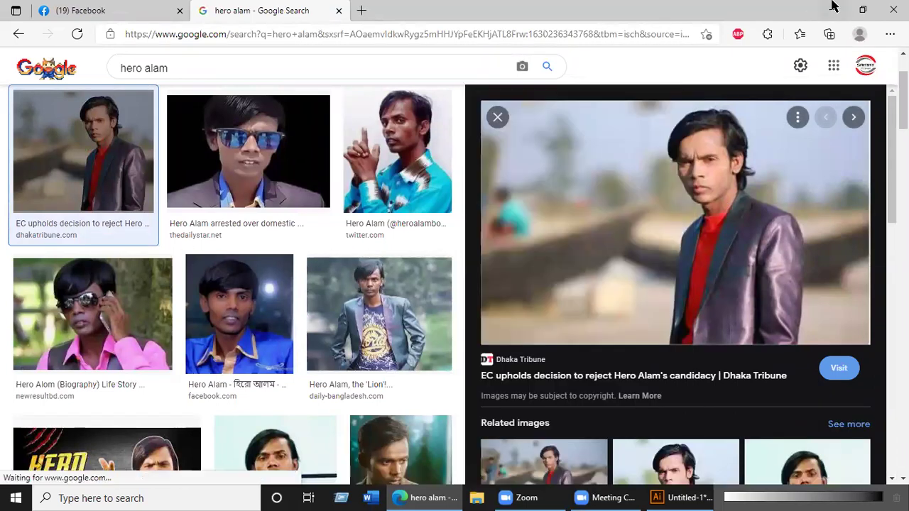
{"action": "left_click", "coordinate": [832, 8]}
{"action": "left_click", "coordinate": [626, 355]}
{"action": "key", "text": "ctrl+v"}
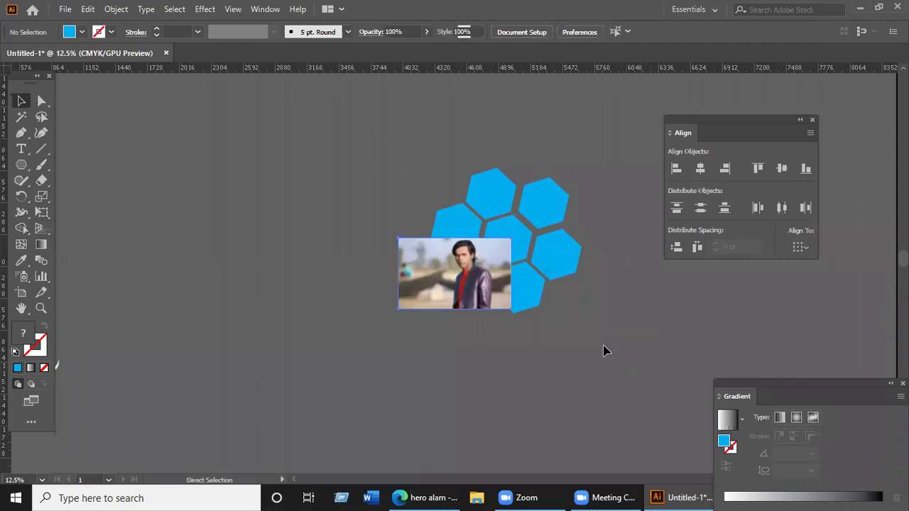
- Enlarge the pasted photo to about 2580 by 1618 pt over the hexagon cluster and send it to the back
{"action": "left_click_drag", "start_coordinate": [495, 303], "coordinate": [609, 355]}
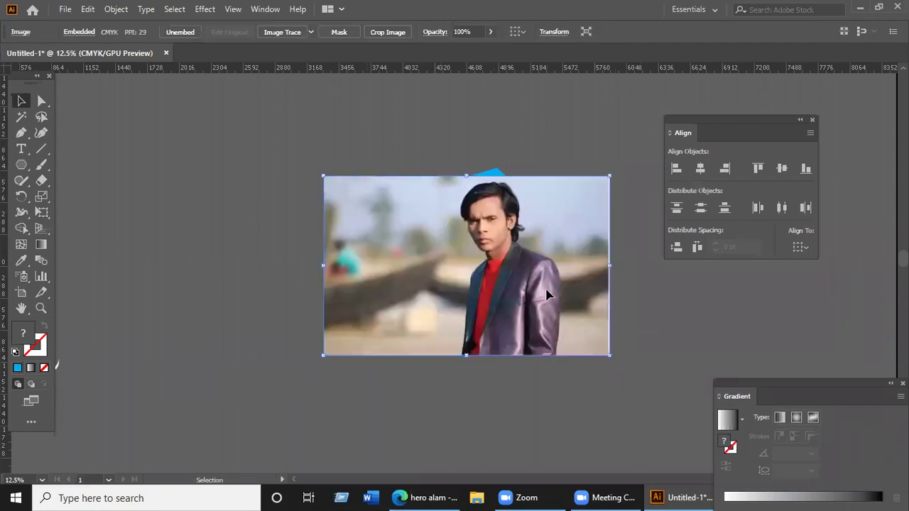
{"action": "left_click_drag", "start_coordinate": [546, 293], "coordinate": [545, 274]}
{"action": "right_click", "coordinate": [543, 281]}
{"action": "mouse_move", "coordinate": [623, 391]}
{"action": "left_click", "coordinate": [699, 434]}
{"action": "left_click", "coordinate": [331, 112]}
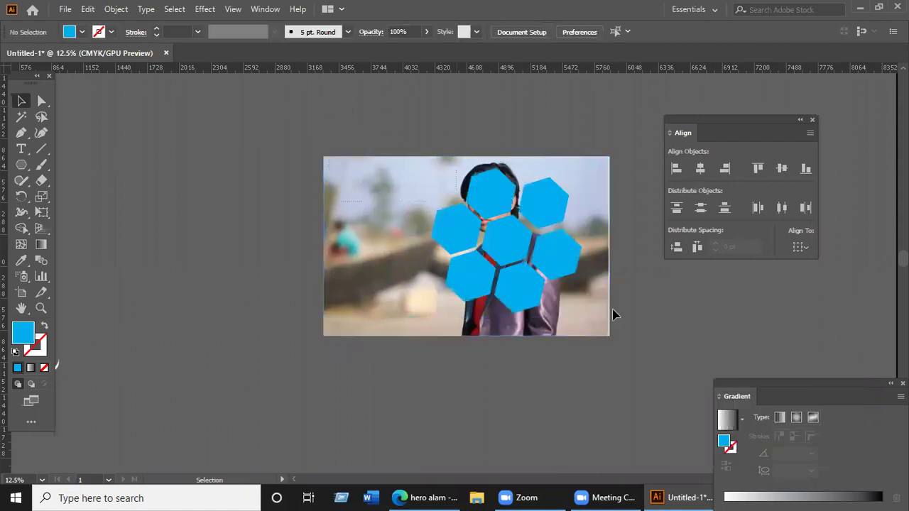
- Try to make a clipping mask from the photo and the seven separate hexagons
{"action": "key", "text": "ctrl+a"}
{"action": "right_click", "coordinate": [577, 307]}
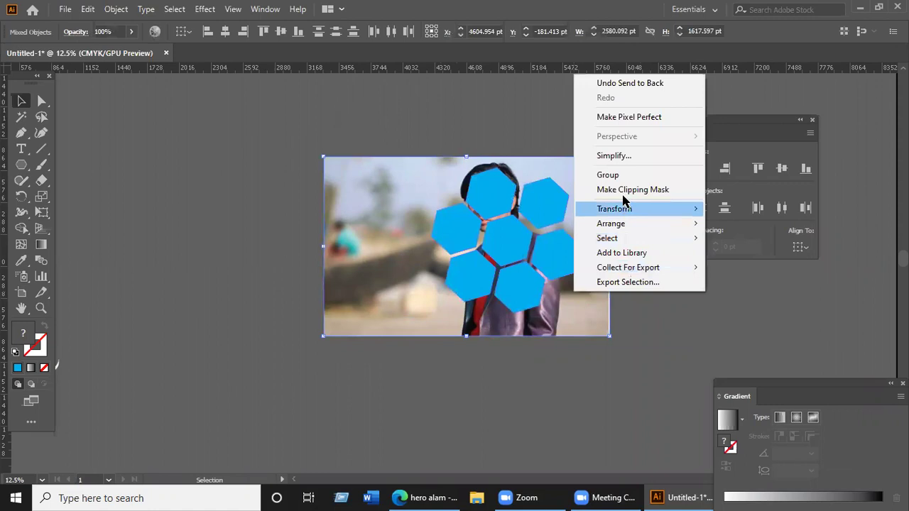
{"action": "left_click", "coordinate": [623, 190]}
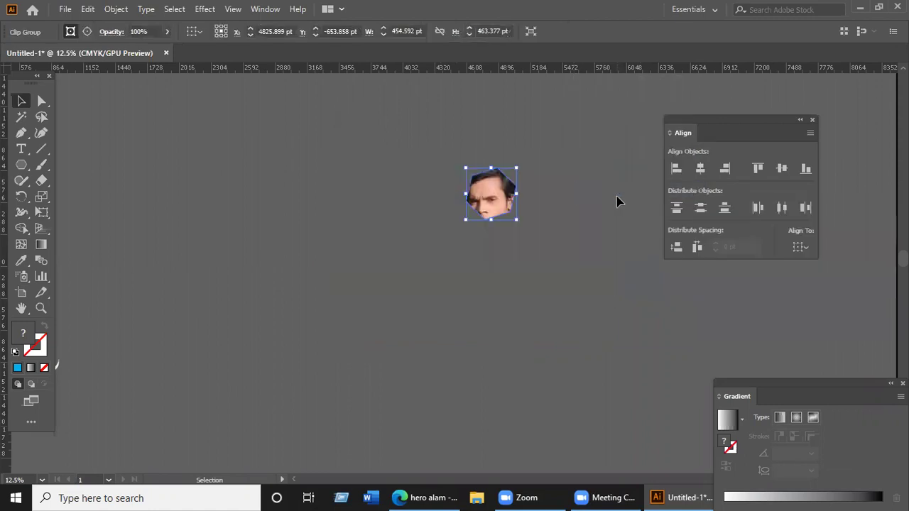
{"action": "key", "text": "a"}
{"action": "key", "text": "ctrl+z"}
{"action": "key", "text": "v"}
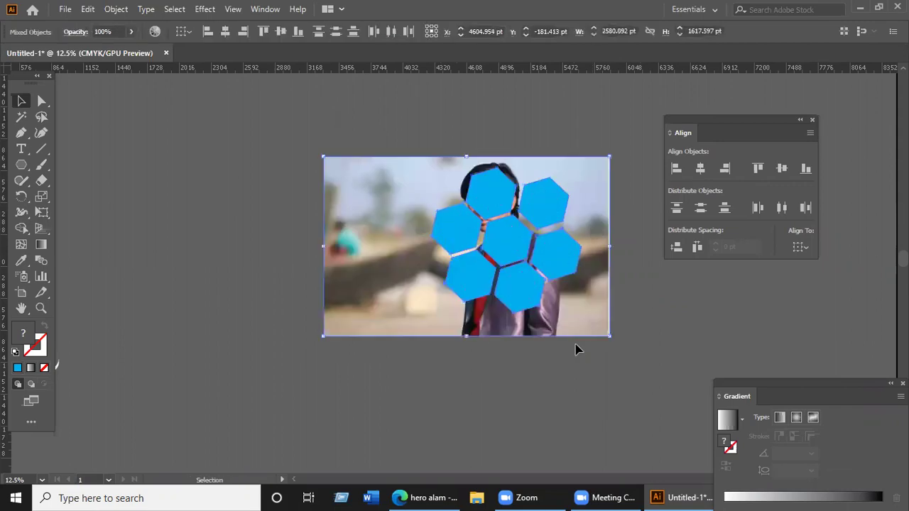
- Move the photo off the hexagons and combine all seven hexagons into one compound path
{"action": "left_click", "coordinate": [579, 355]}
{"action": "left_click_drag", "start_coordinate": [338, 194], "coordinate": [103, 235]}
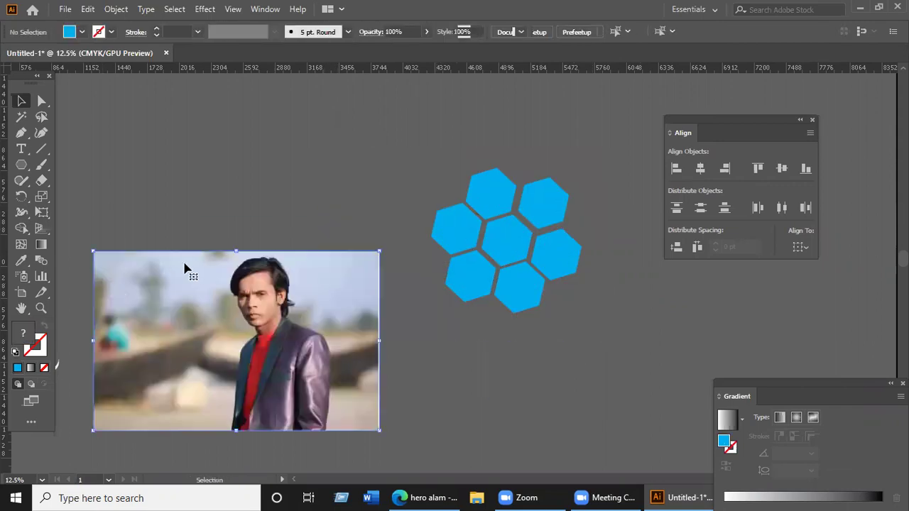
{"action": "left_click", "coordinate": [548, 377]}
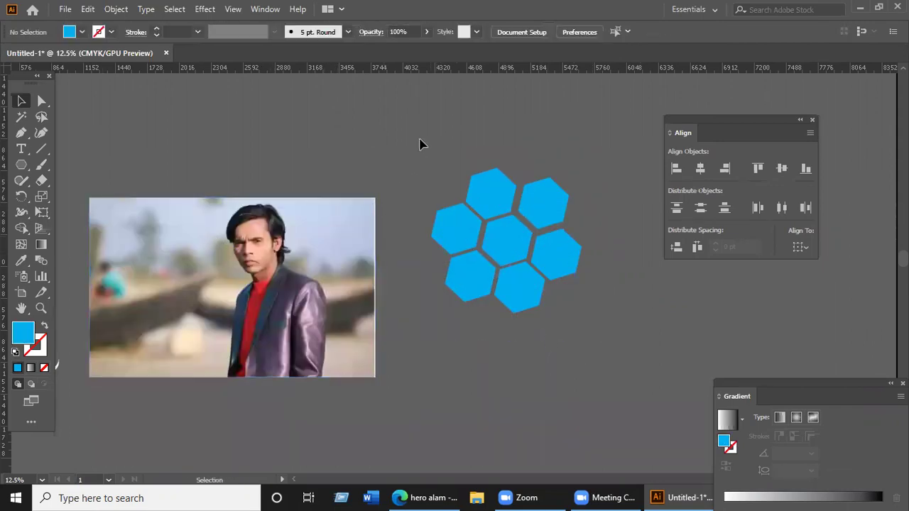
{"action": "left_click", "coordinate": [570, 335]}
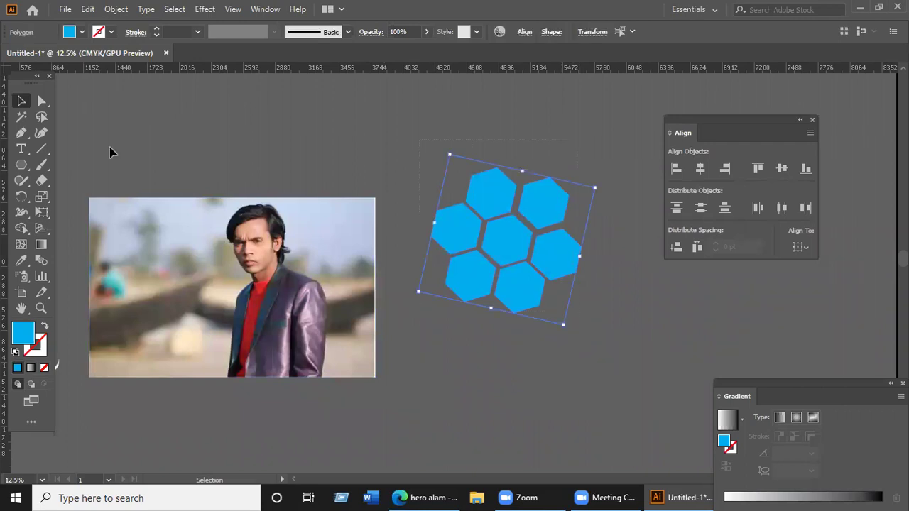
{"action": "left_click", "coordinate": [116, 9]}
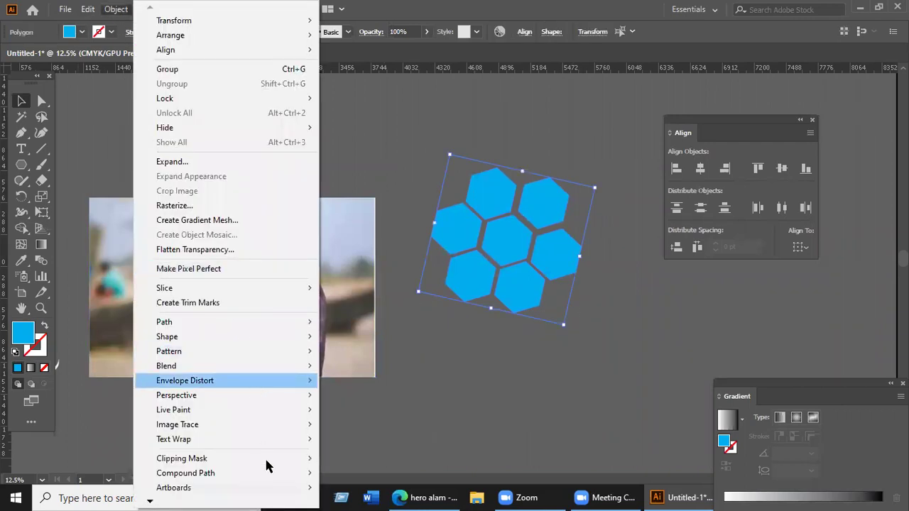
{"action": "mouse_move", "coordinate": [269, 461]}
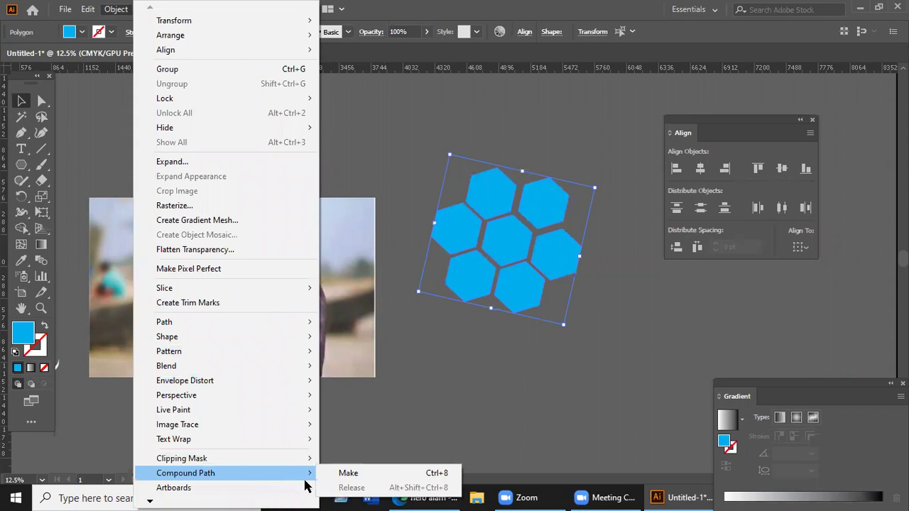
{"action": "left_click", "coordinate": [402, 477]}
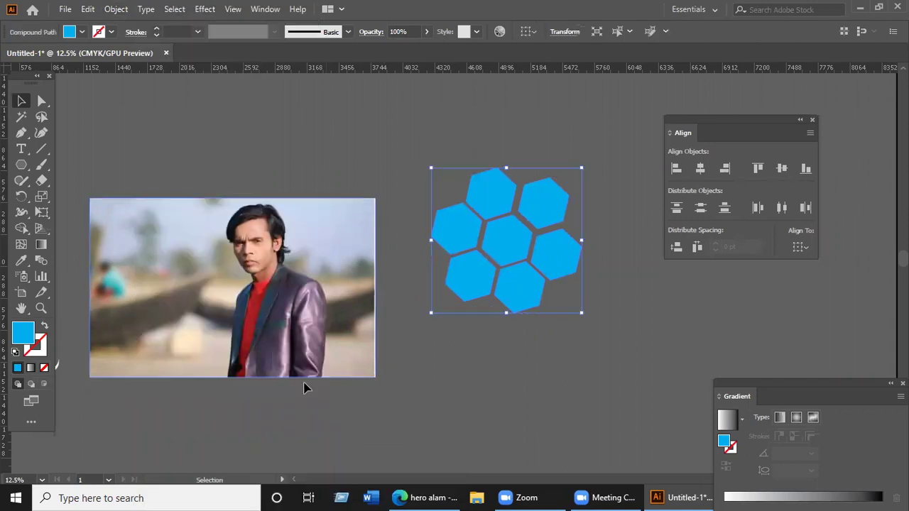
- Place the photo behind the hexagon compound path and clip it to the hexagons with a clipping mask
{"action": "left_click", "coordinate": [311, 443]}
{"action": "left_click_drag", "start_coordinate": [312, 264], "coordinate": [593, 259]}
{"action": "left_click", "coordinate": [538, 243], "text": "shift"}
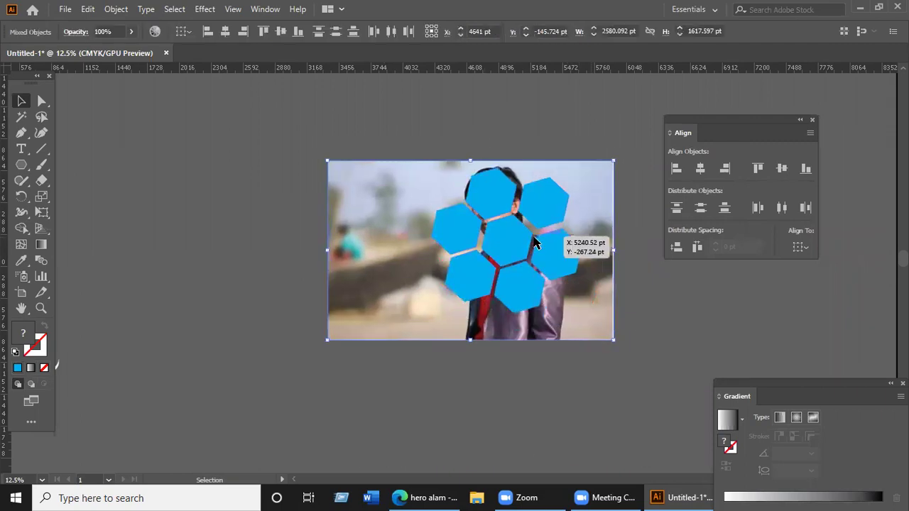
{"action": "right_click", "coordinate": [540, 238]}
{"action": "left_click", "coordinate": [594, 359]}
{"action": "left_click", "coordinate": [624, 349]}
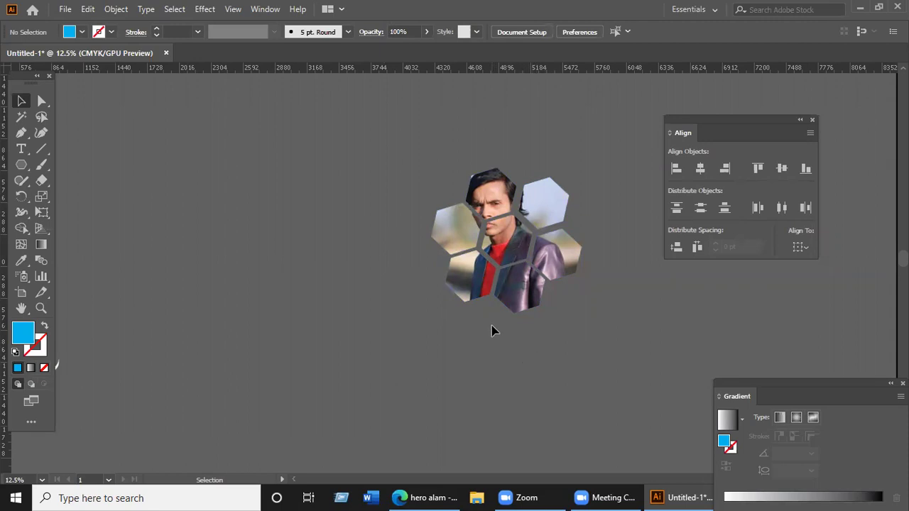
- Release the hexagon clipping mask and move the photo clear of the hexagon cluster
{"action": "key", "text": "ctrl"}
{"action": "left_click", "coordinate": [491, 304]}
{"action": "key", "text": "ctrl+alt+7"}
{"action": "left_click_drag", "start_coordinate": [356, 265], "coordinate": [171, 283]}
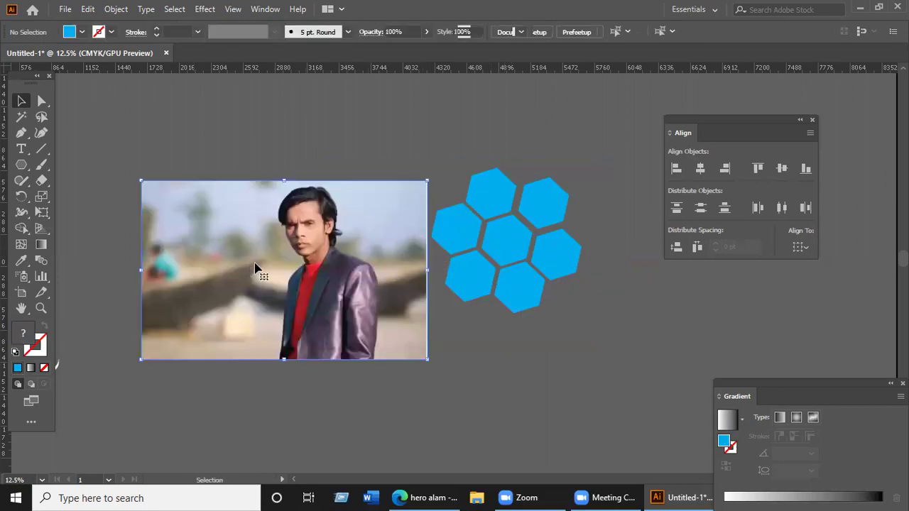
{"action": "left_click", "coordinate": [599, 303]}
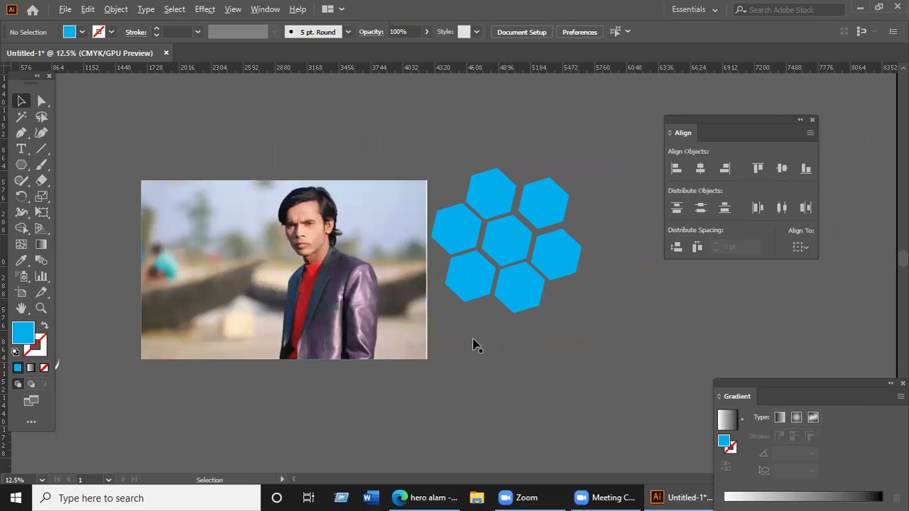
- Switch to the browser and search Google for "brush png" in a new tab
{"action": "key", "text": "ctrl+minus"}
{"action": "scroll", "coordinate": [527, 280], "scroll_direction": "right", "scroll_amount": 2}
{"action": "key", "text": "ctrl+minus"}
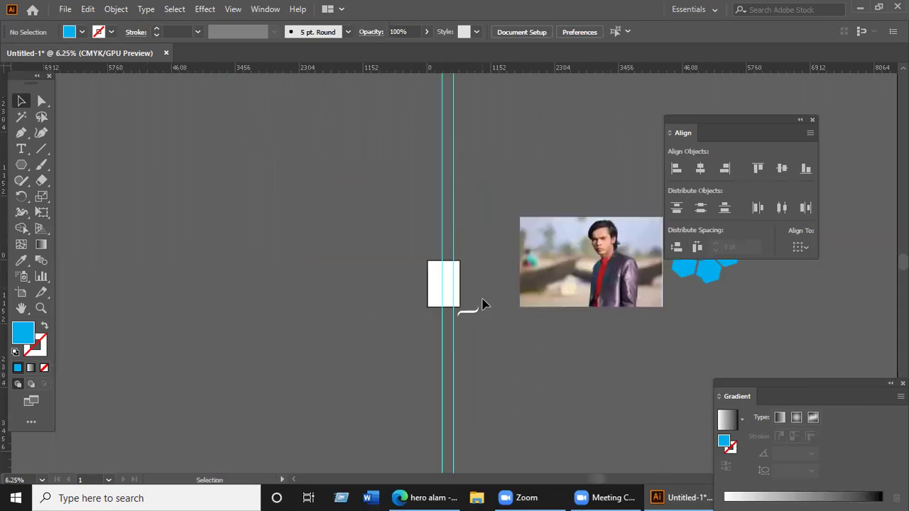
{"action": "left_click", "coordinate": [421, 497]}
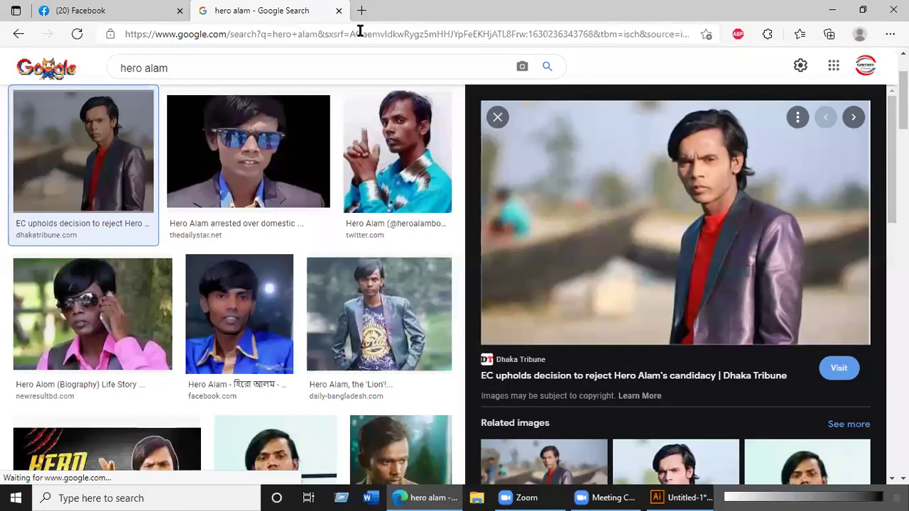
{"action": "left_click", "coordinate": [360, 10]}
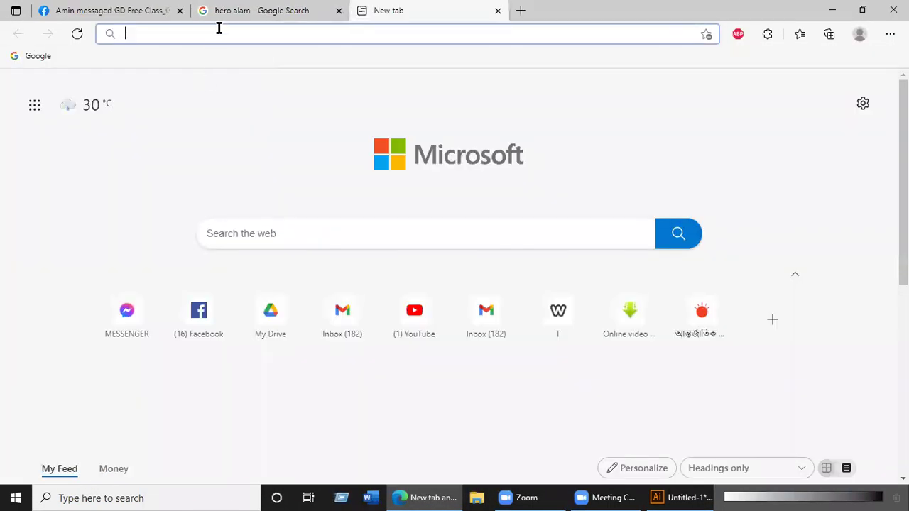
{"action": "type", "text": "brus"}
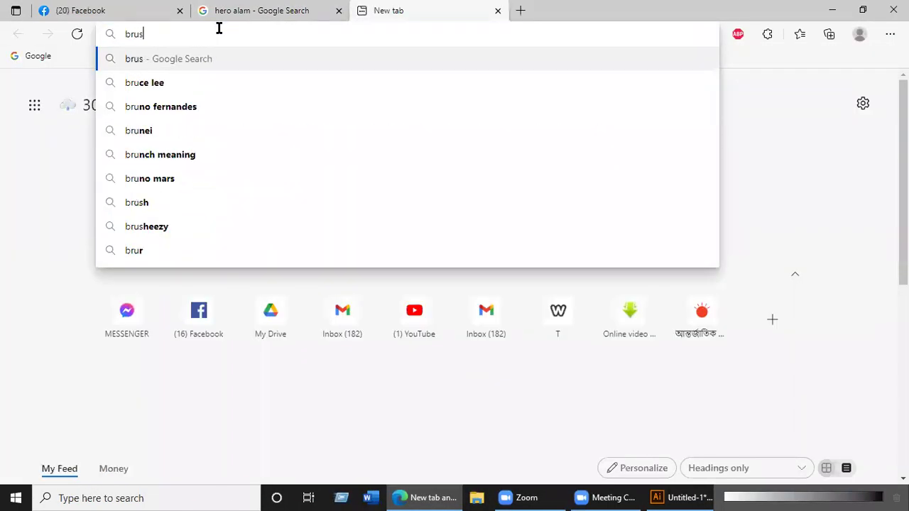
{"action": "type", "text": "h"}
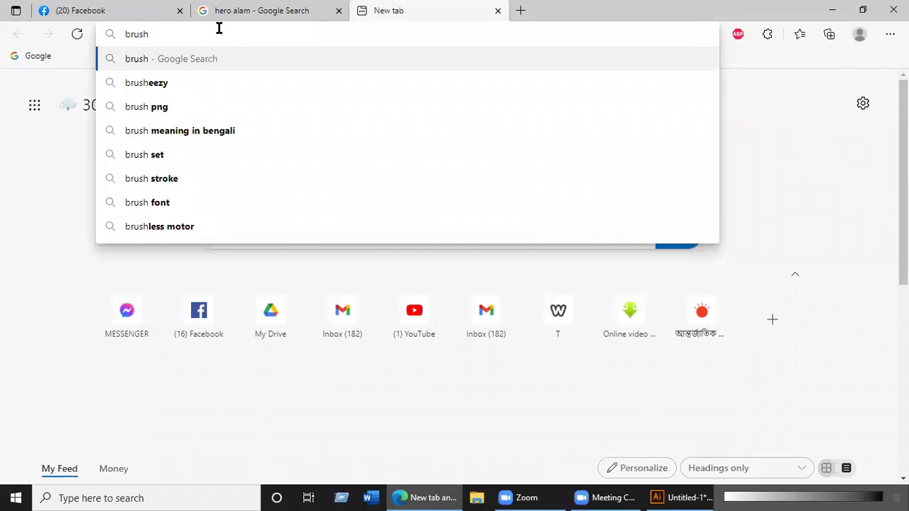
{"action": "type", "text": "0"}
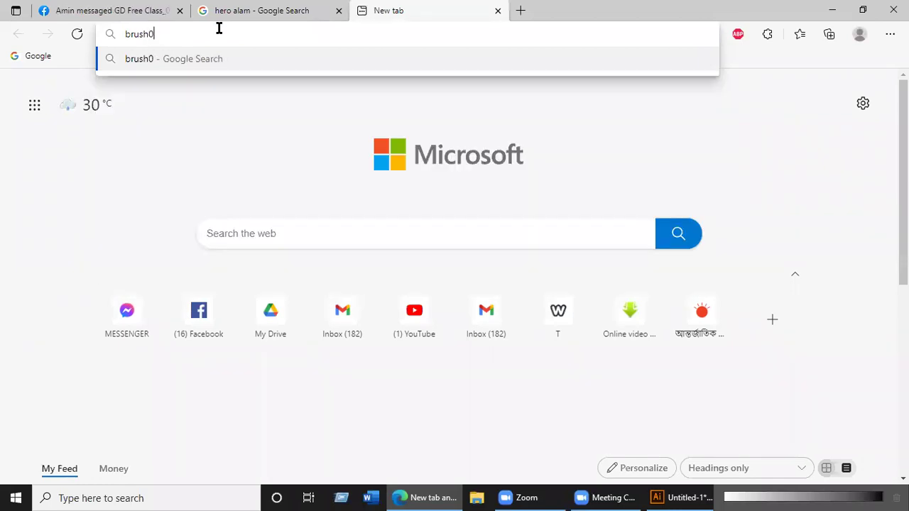
{"action": "key", "text": "BackSpace"}
{"action": "key", "text": "Down"}
{"action": "key", "text": "Down"}
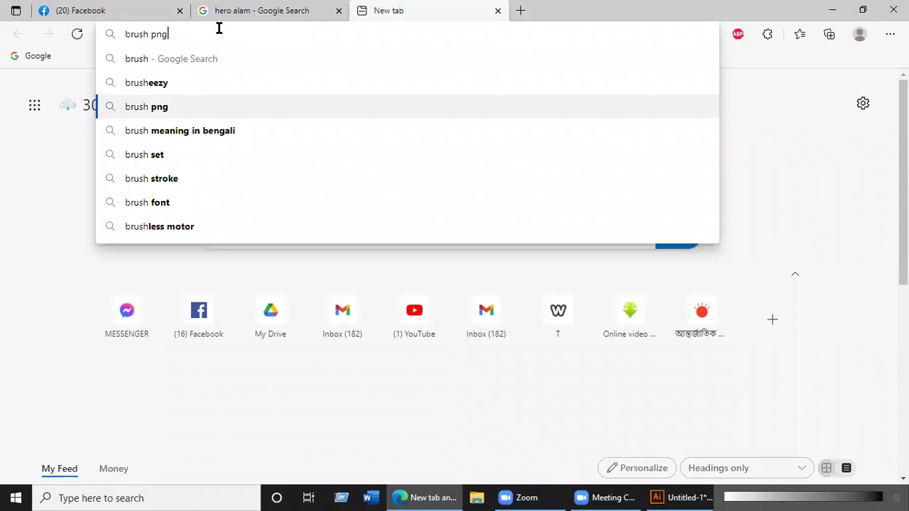
{"action": "key", "text": "Return"}
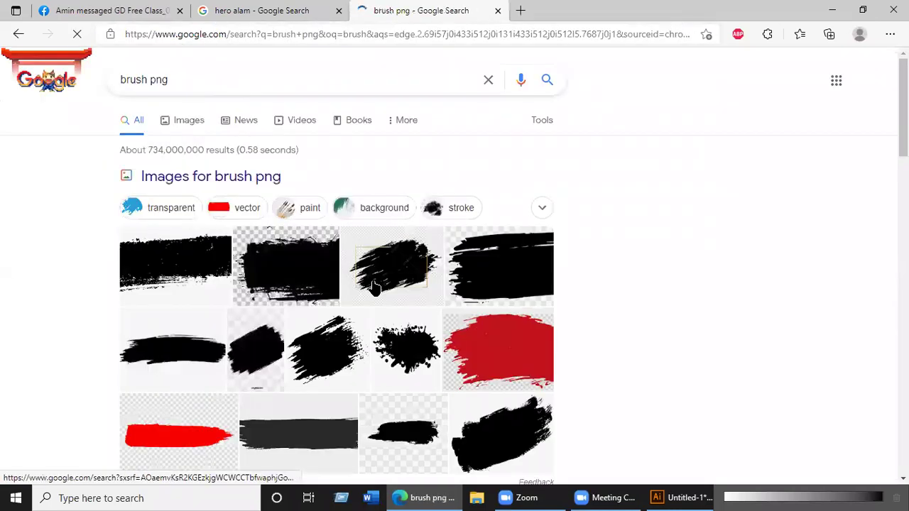
- Browse the brush image results, follow the related search "transparent brush png" and open the blue paint brush stroke from seekpng.com
{"action": "left_click", "coordinate": [273, 361]}
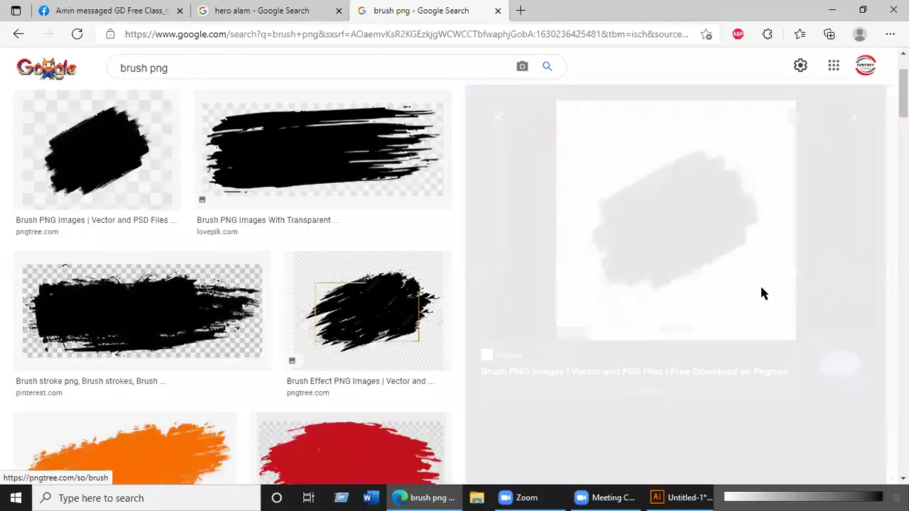
{"action": "scroll", "coordinate": [483, 371], "scroll_direction": "down", "scroll_amount": 3}
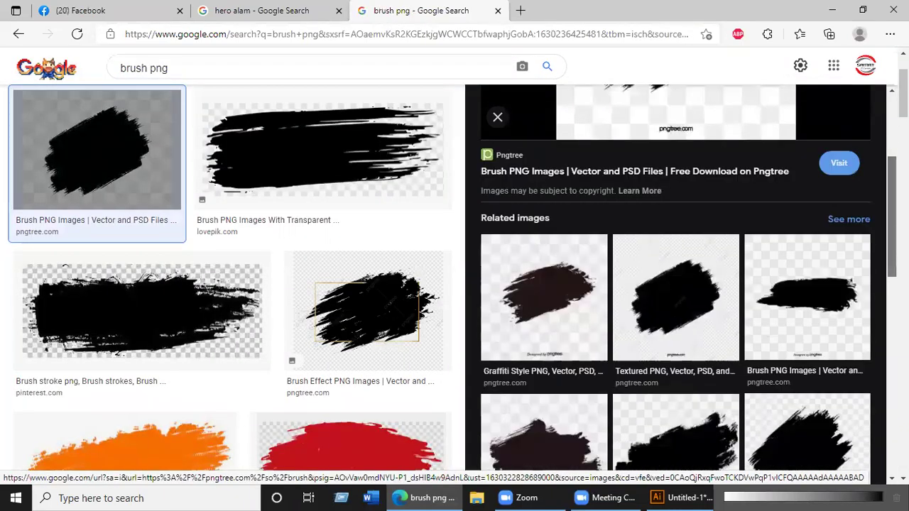
{"action": "scroll", "coordinate": [481, 371], "scroll_direction": "down", "scroll_amount": 3}
{"action": "scroll", "coordinate": [363, 368], "scroll_direction": "down", "scroll_amount": 5}
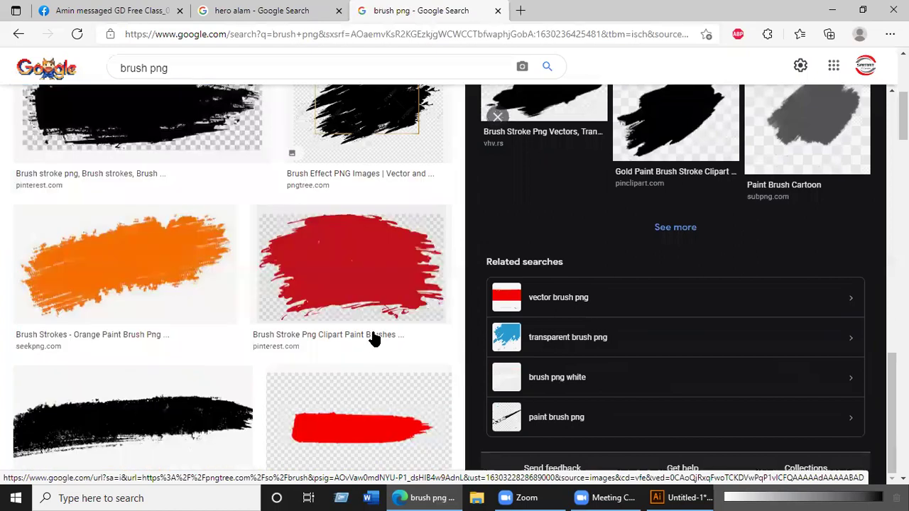
{"action": "left_click", "coordinate": [512, 341]}
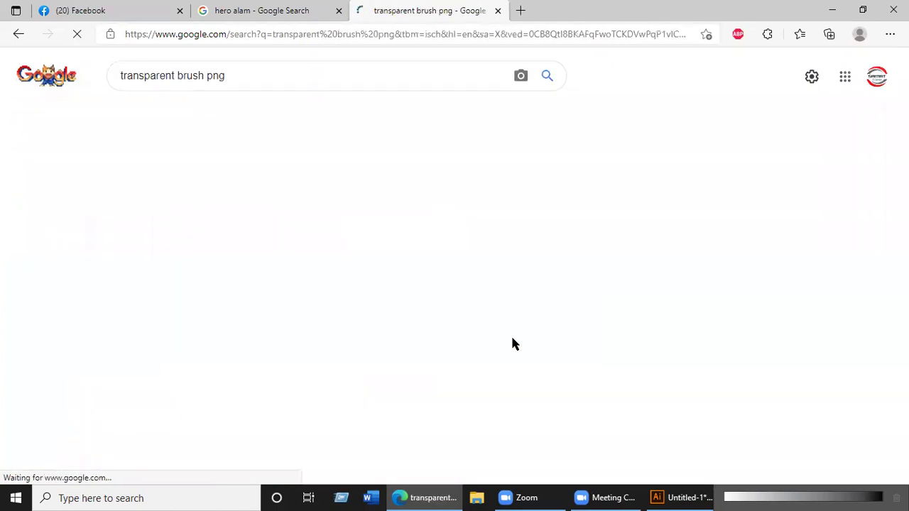
{"action": "left_click", "coordinate": [319, 277]}
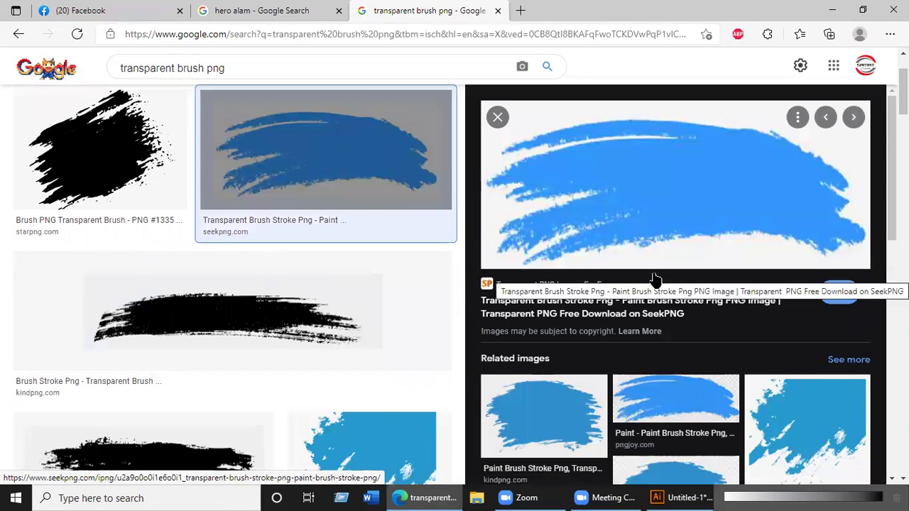
- Copy the blue brush stroke image, return to Illustrator and paste it onto the empty canvas beside the artboard
{"action": "right_click", "coordinate": [724, 328]}
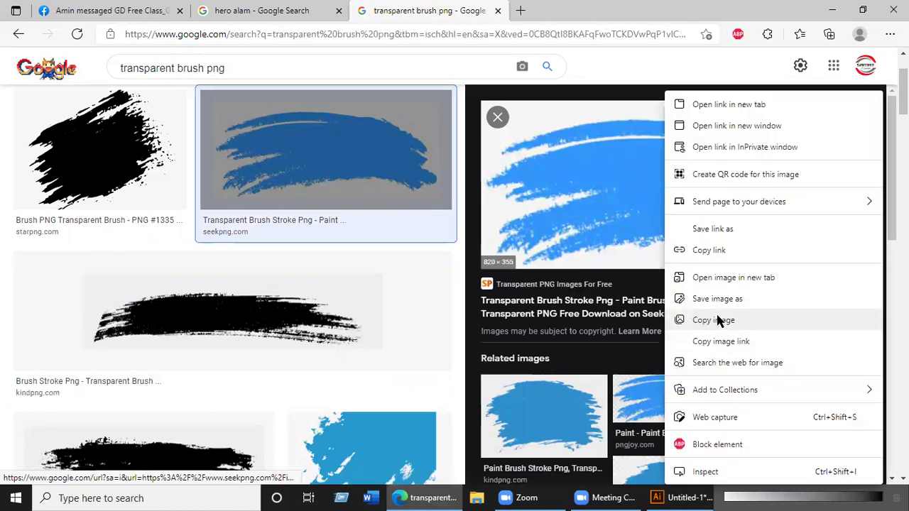
{"action": "left_click", "coordinate": [719, 320]}
{"action": "left_click", "coordinate": [832, 10]}
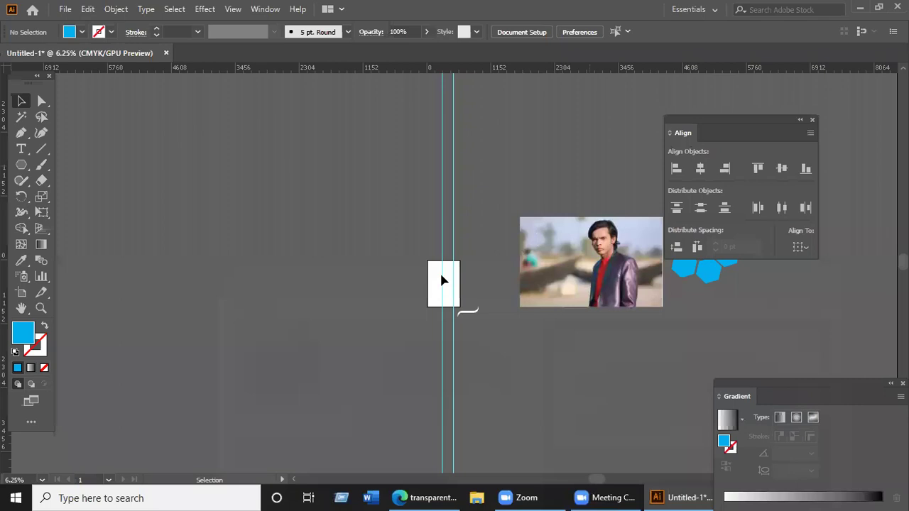
{"action": "key", "text": "ctrl+v"}
{"action": "mouse_move", "coordinate": [474, 275]}
{"action": "left_mouse_down"}
{"action": "mouse_move", "coordinate": [391, 238]}
{"action": "mouse_move", "coordinate": [629, 314]}
{"action": "left_mouse_up"}
{"action": "scroll", "coordinate": [390, 244], "scroll_direction": "up", "scroll_amount": 6}
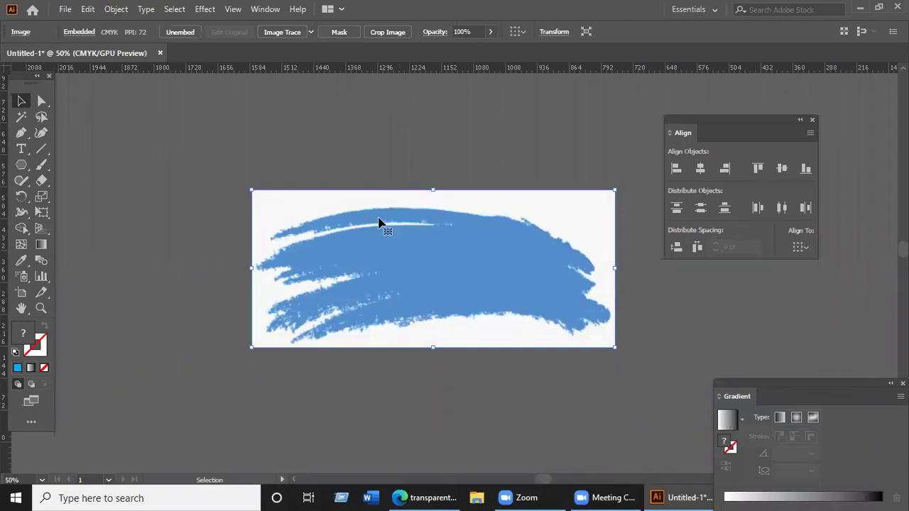
- Reposition the brush stroke image on the empty canvas to the left of the artboard
{"action": "left_click", "coordinate": [319, 149]}
{"action": "left_click_drag", "start_coordinate": [454, 286], "coordinate": [382, 261]}
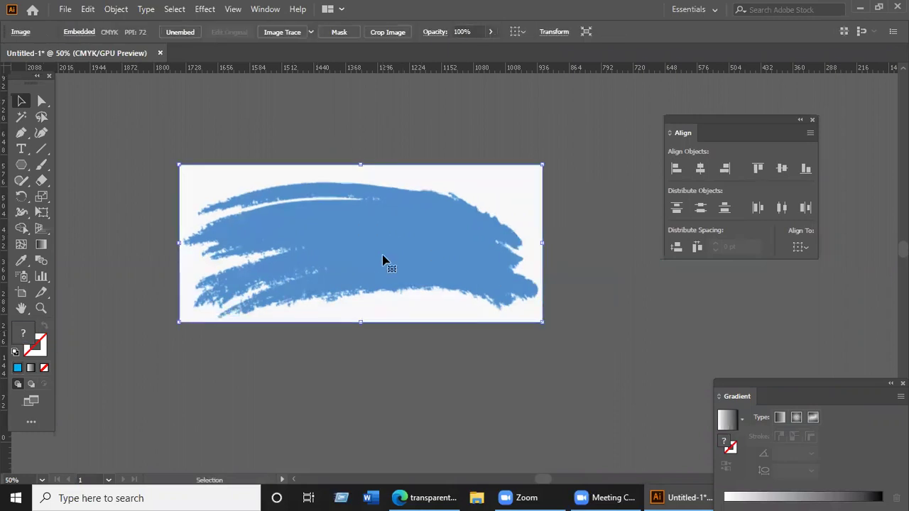
{"action": "key", "text": "shift+Down"}
{"action": "key", "text": "shift+Down"}
{"action": "key", "text": "shift+Down"}
{"action": "key", "text": "shift+Down"}
{"action": "key", "text": "shift+Down"}
{"action": "key", "text": "shift+Down"}
{"action": "key", "text": "shift+Down"}
{"action": "key", "text": "shift+Down"}
{"action": "key", "text": "shift+Down"}
{"action": "key", "text": "shift+Down"}
{"action": "key", "text": "shift+Down"}
{"action": "key", "text": "shift+Down"}
{"action": "key", "text": "shift+Down"}
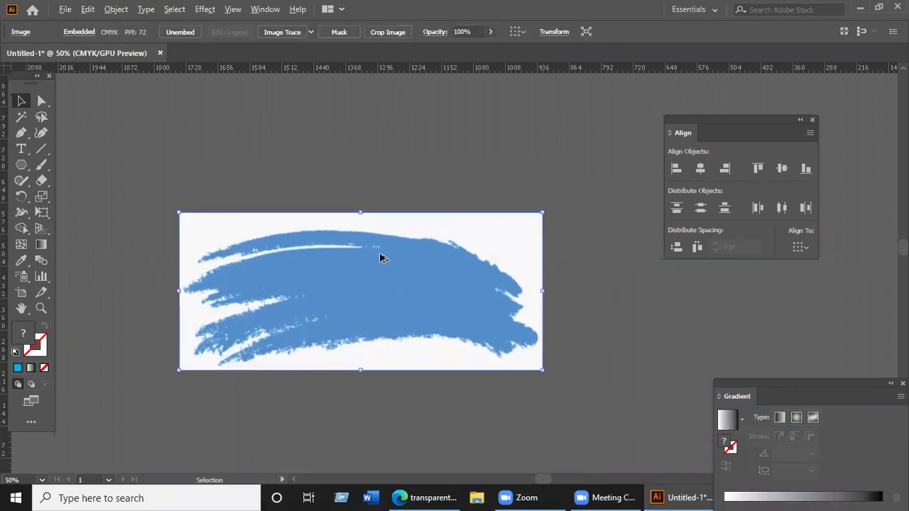
{"action": "scroll", "coordinate": [383, 259], "scroll_direction": "down", "scroll_amount": 1}
{"action": "left_click_drag", "start_coordinate": [400, 280], "coordinate": [441, 223]}
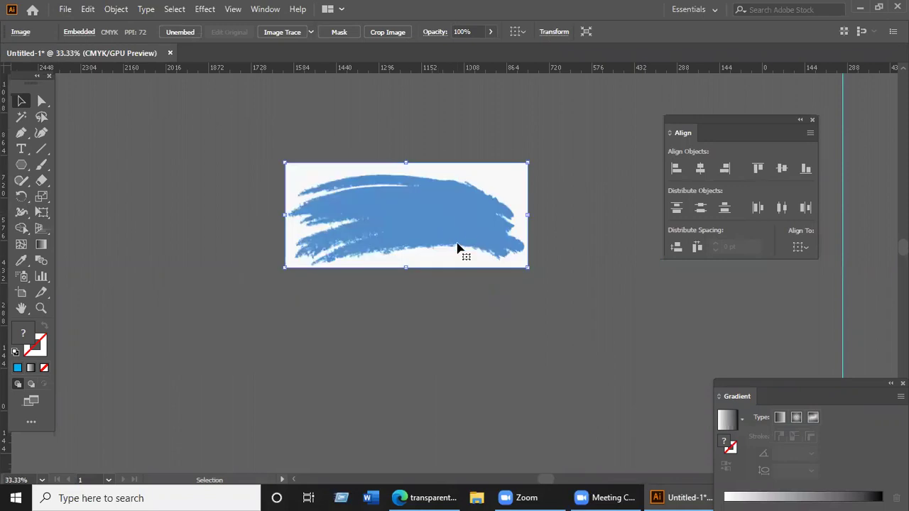
{"action": "left_click", "coordinate": [432, 344]}
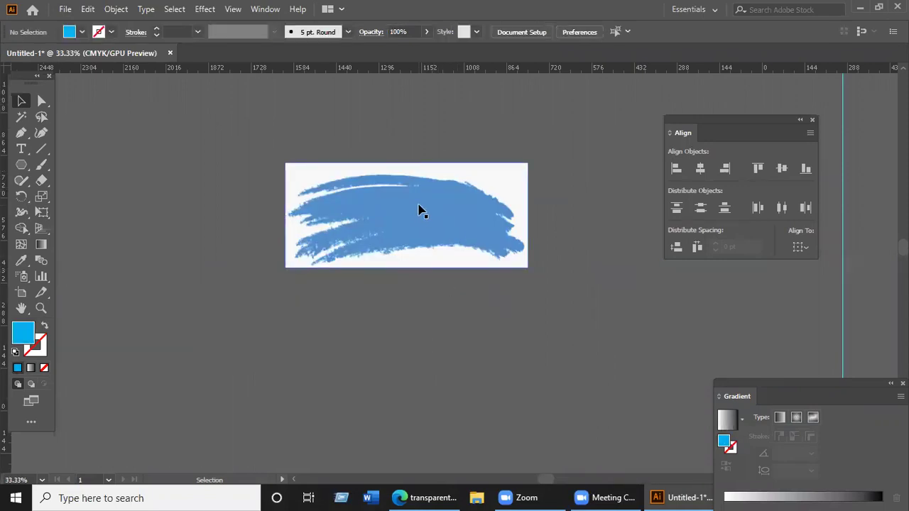
{"action": "left_click", "coordinate": [408, 217]}
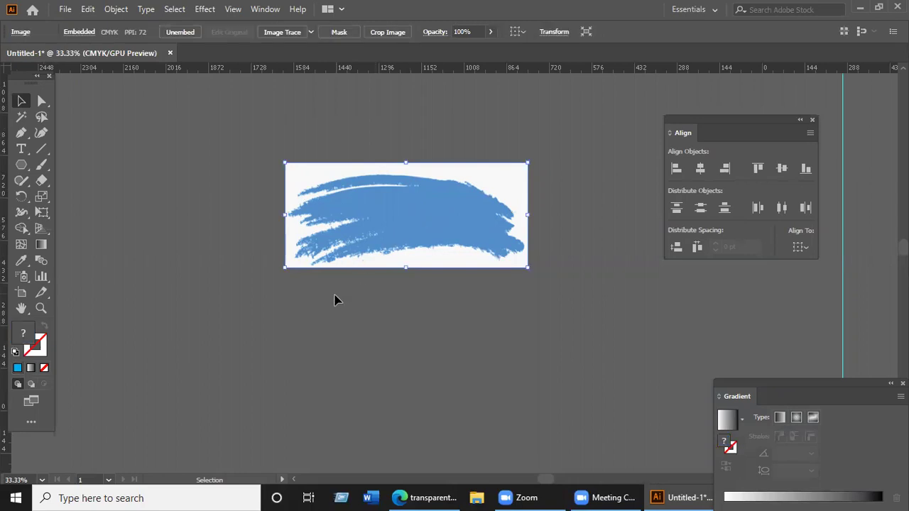
- Draw a closed, irregular curved shape with a blue fill using the Pen tool beside the brush image, and shift it slightly
{"action": "left_click", "coordinate": [336, 300]}
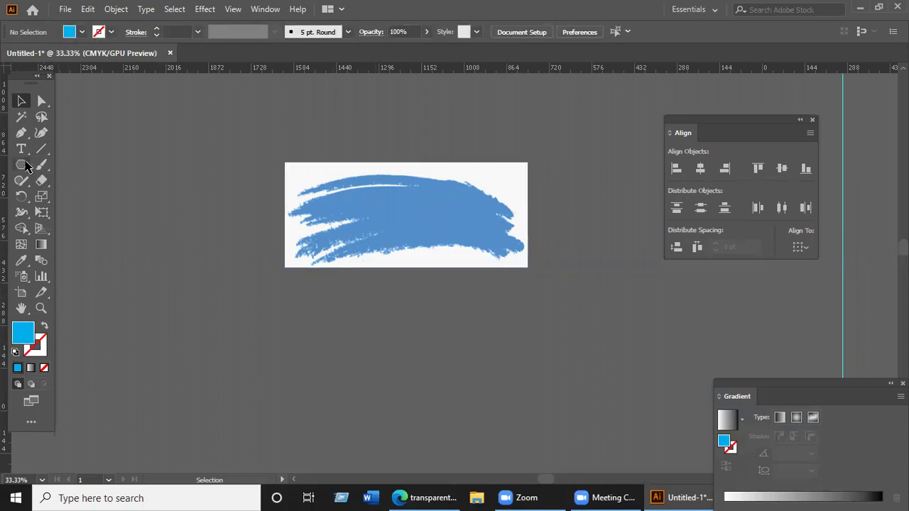
{"action": "left_click", "coordinate": [21, 132]}
{"action": "left_click_drag", "start_coordinate": [109, 232], "coordinate": [123, 193]}
{"action": "left_click_drag", "start_coordinate": [177, 207], "coordinate": [191, 223]}
{"action": "left_click_drag", "start_coordinate": [212, 251], "coordinate": [234, 277]}
{"action": "left_click_drag", "start_coordinate": [271, 304], "coordinate": [327, 302]}
{"action": "left_click_drag", "start_coordinate": [328, 334], "coordinate": [320, 351]}
{"action": "left_click_drag", "start_coordinate": [200, 411], "coordinate": [102, 429]}
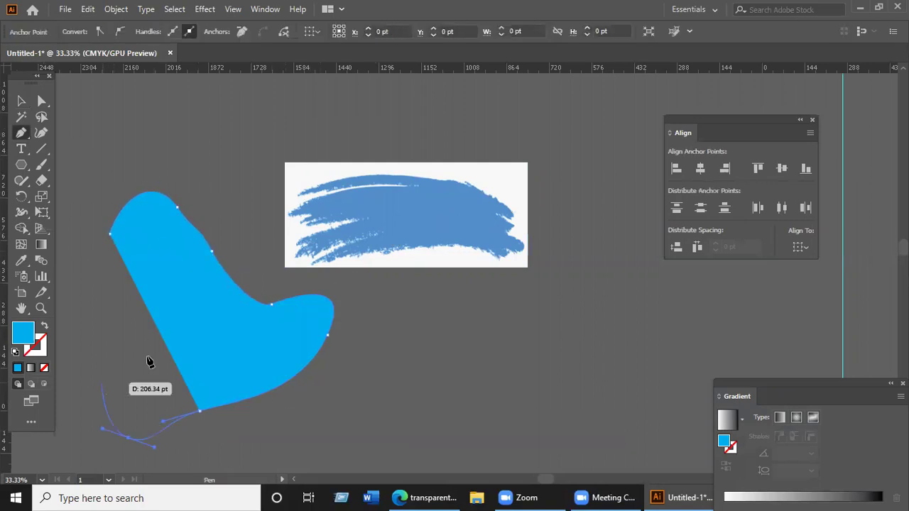
{"action": "left_click_drag", "start_coordinate": [103, 382], "coordinate": [114, 375]}
{"action": "left_click", "coordinate": [162, 350]}
{"action": "left_click", "coordinate": [138, 296]}
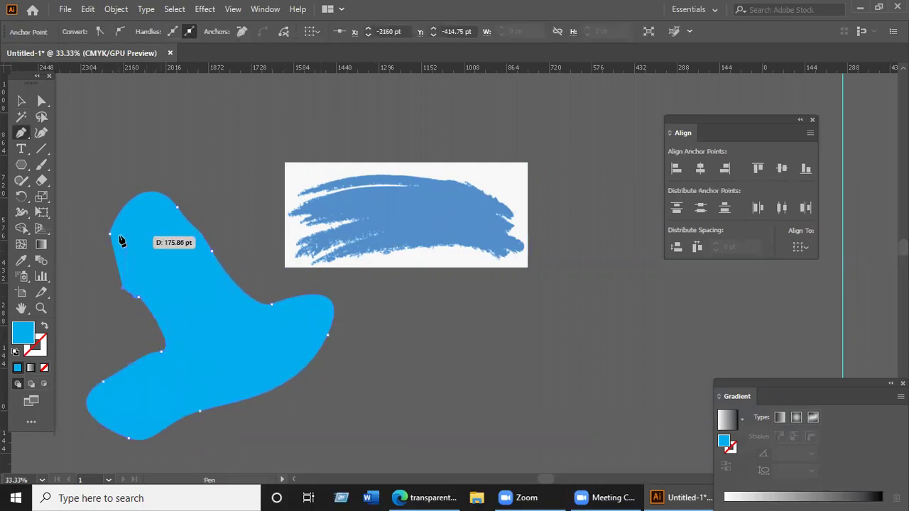
{"action": "left_click", "coordinate": [110, 234]}
{"action": "left_click", "coordinate": [21, 101]}
{"action": "mouse_move", "coordinate": [169, 254]}
{"action": "left_mouse_down"}
{"action": "mouse_move", "coordinate": [225, 334]}
{"action": "mouse_move", "coordinate": [152, 274]}
{"action": "mouse_move", "coordinate": [179, 266]}
{"action": "left_mouse_up"}
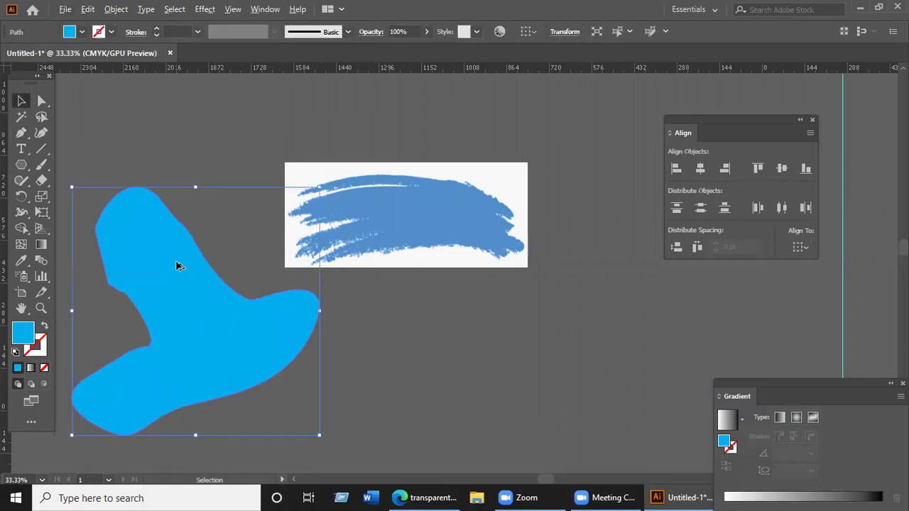
- Examine the edges of the drawn vector shape and of the brush stroke image at high magnification to compare their quality
{"action": "scroll", "coordinate": [179, 266], "scroll_direction": "up", "scroll_amount": 10}
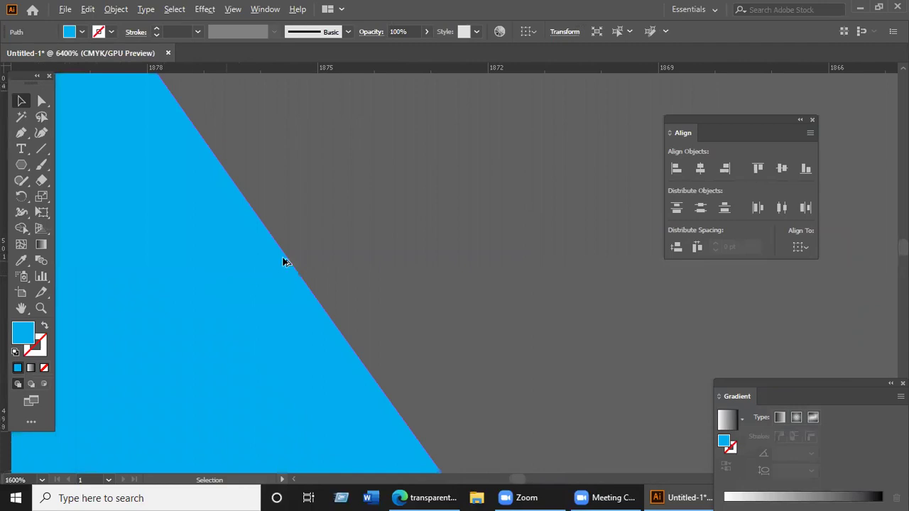
{"action": "scroll", "coordinate": [294, 247], "scroll_direction": "down", "scroll_amount": 3}
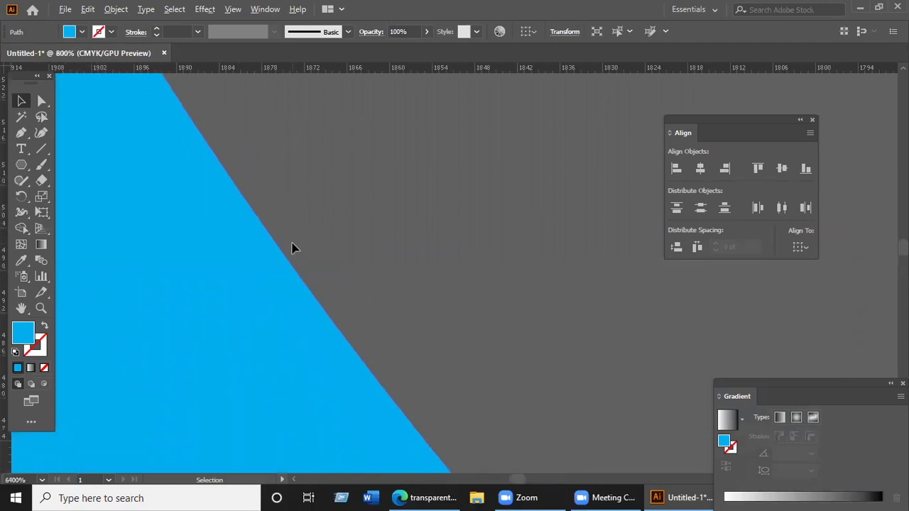
{"action": "scroll", "coordinate": [295, 247], "scroll_direction": "down", "scroll_amount": 15}
{"action": "key", "text": "alt+space"}
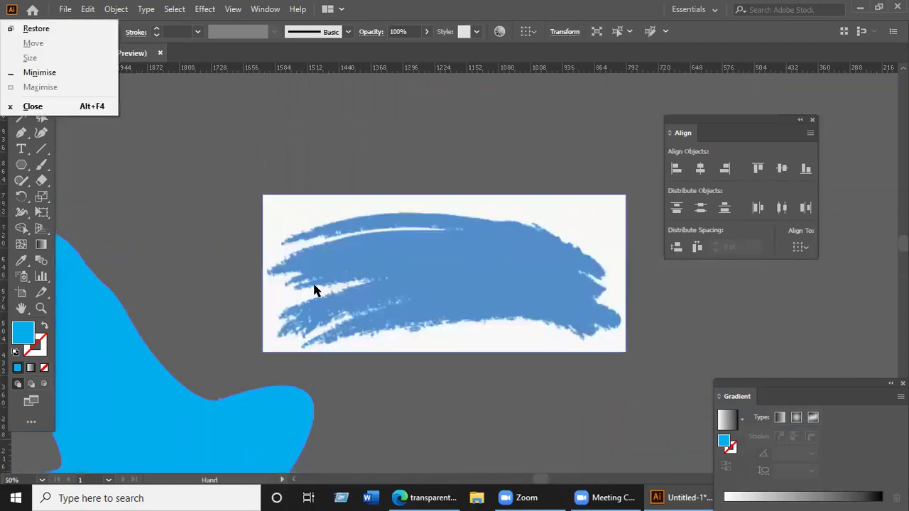
{"action": "left_click", "coordinate": [298, 280]}
{"action": "scroll", "coordinate": [301, 284], "scroll_direction": "up", "scroll_amount": 8}
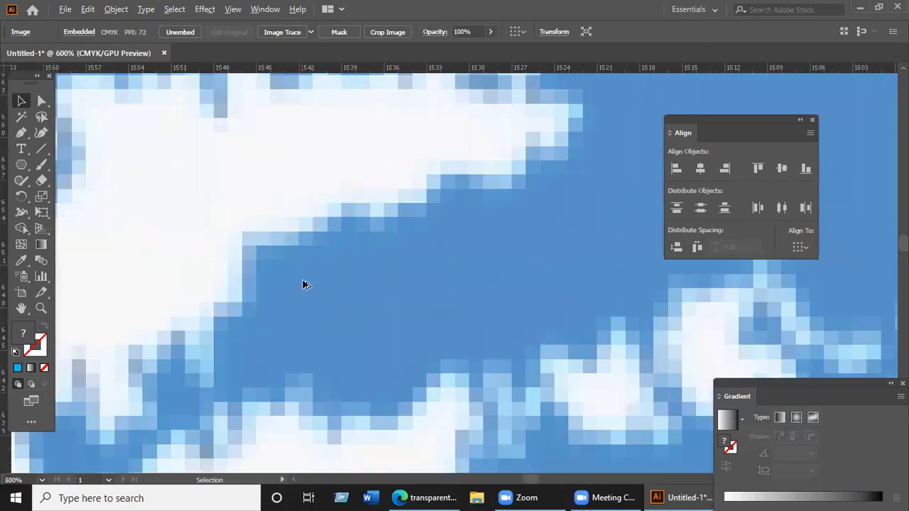
{"action": "scroll", "coordinate": [304, 231], "scroll_direction": "up", "scroll_amount": 4}
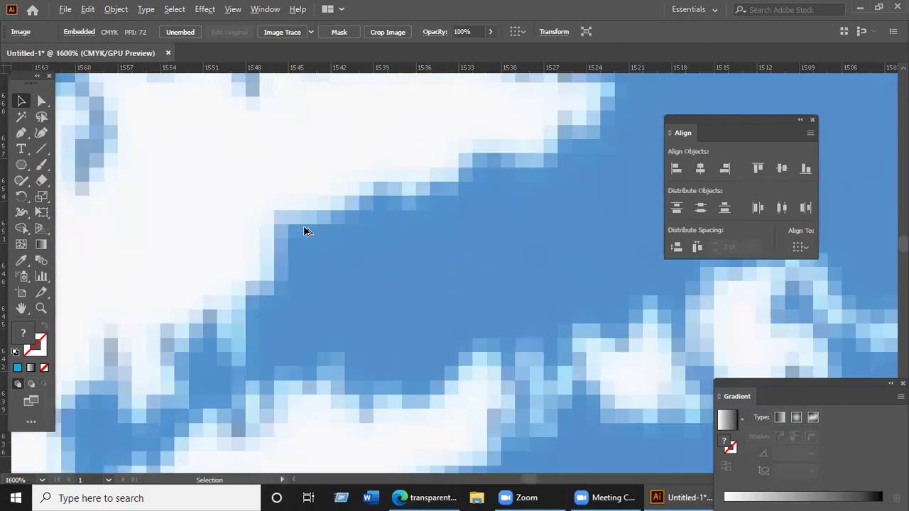
{"action": "scroll", "coordinate": [305, 232], "scroll_direction": "down", "scroll_amount": 7}
{"action": "scroll", "coordinate": [296, 258], "scroll_direction": "down", "scroll_amount": 2}
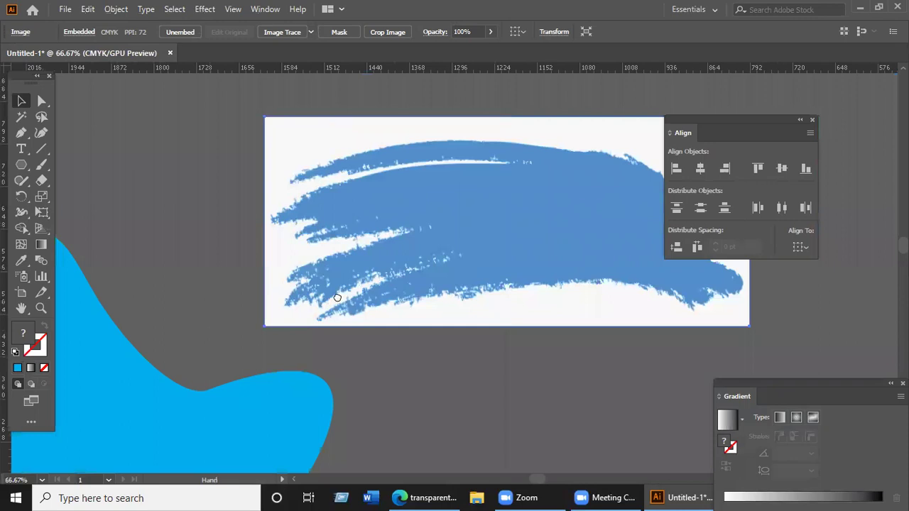
{"action": "scroll", "coordinate": [338, 297], "scroll_direction": "left", "scroll_amount": 5}
- Delete the blue freeform shape and move the brush stroke image into the space it occupied
{"action": "left_click_drag", "start_coordinate": [319, 329], "coordinate": [321, 295]}
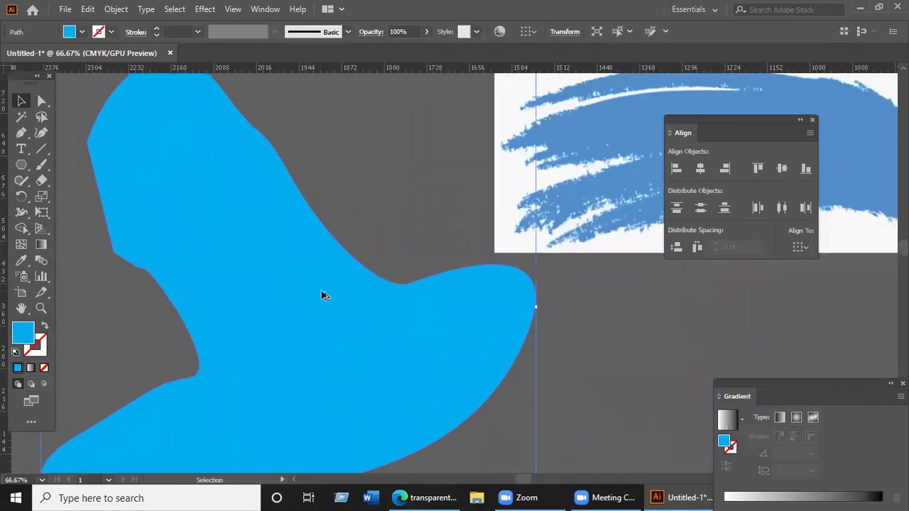
{"action": "scroll", "coordinate": [321, 295], "scroll_direction": "down", "scroll_amount": 2}
{"action": "left_click_drag", "start_coordinate": [341, 325], "coordinate": [284, 341]}
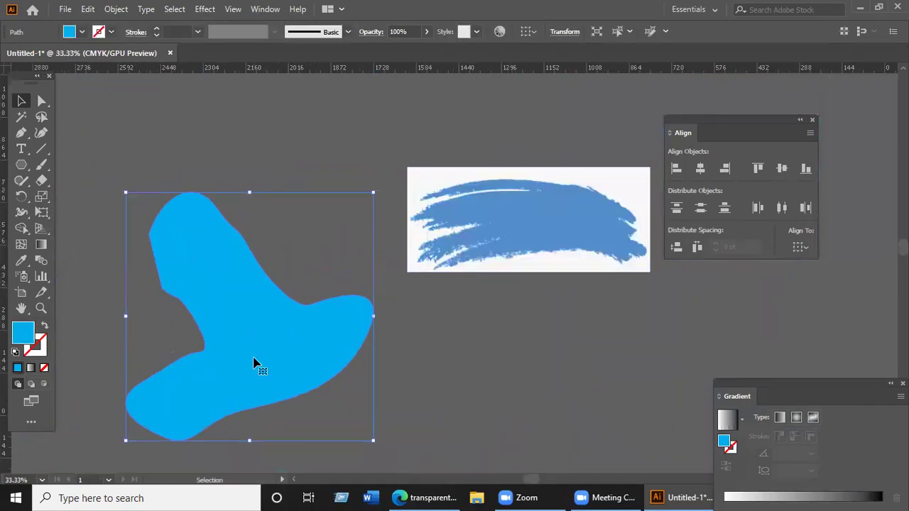
{"action": "key", "text": "Delete"}
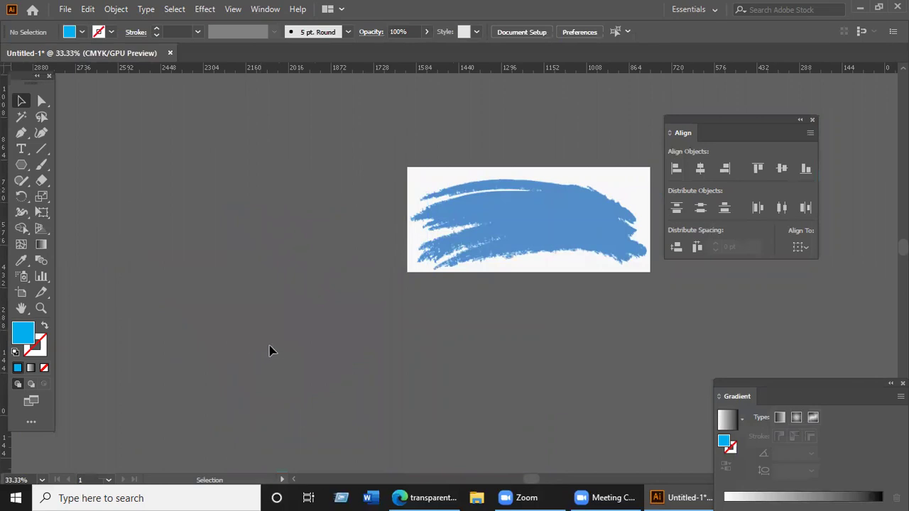
{"action": "left_click_drag", "start_coordinate": [465, 189], "coordinate": [298, 232]}
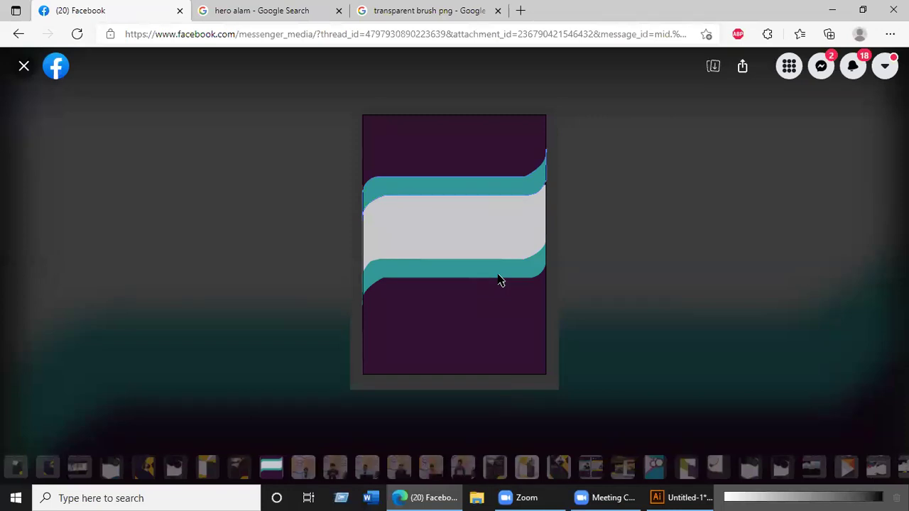
- Check the file format offered for saving the flyer image, cancel the save, and close the image viewer
{"action": "right_click", "coordinate": [512, 213]}
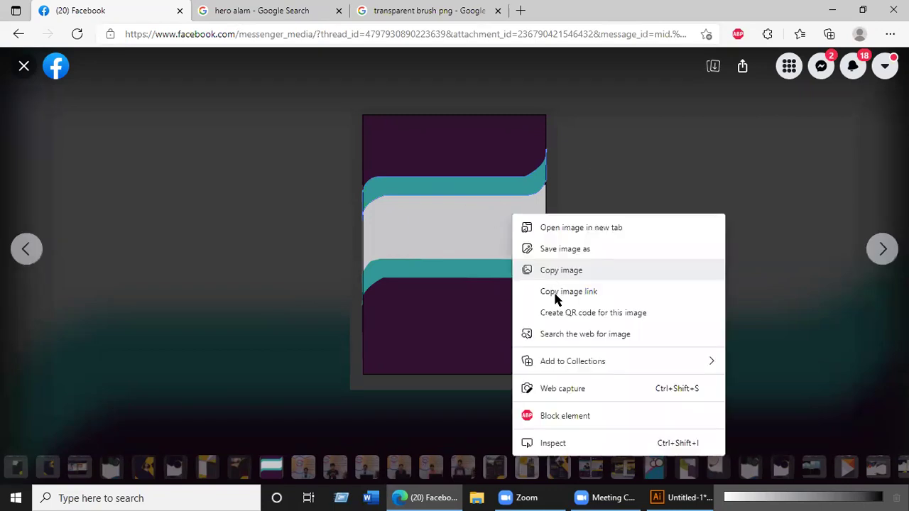
{"action": "left_click", "coordinate": [599, 246]}
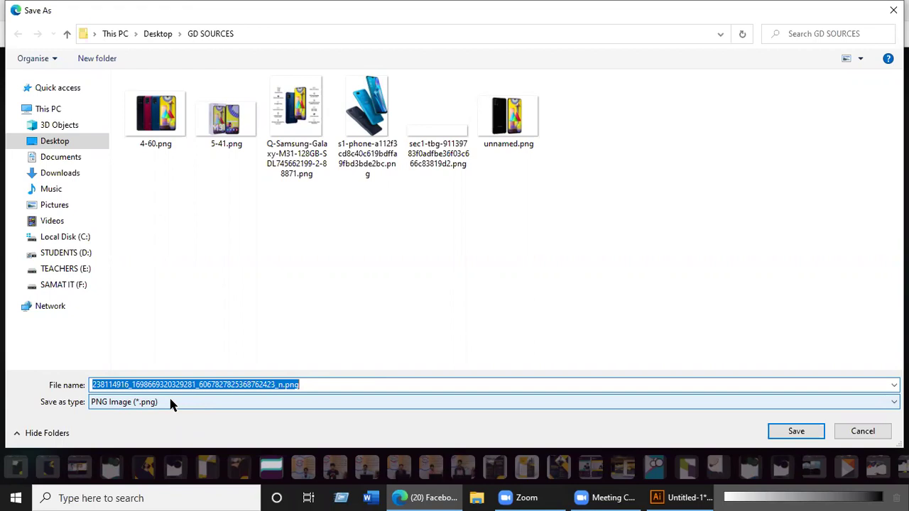
{"action": "left_click", "coordinate": [862, 431]}
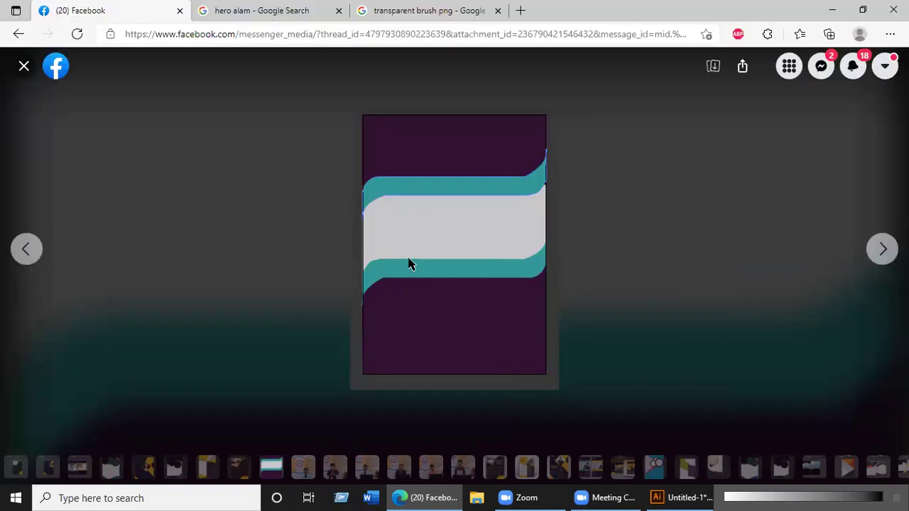
{"action": "left_click", "coordinate": [24, 66]}
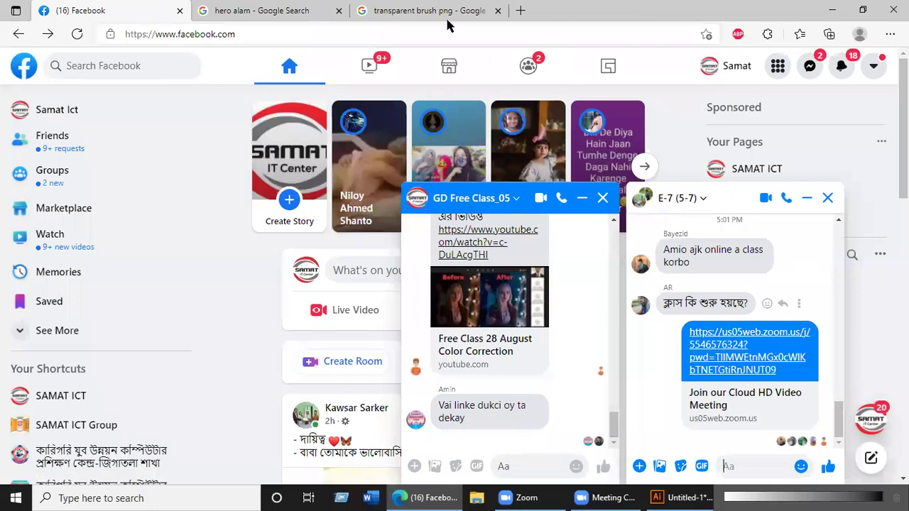
- Switch to Illustrator and examine the man's photo at high magnification around the hair edges to inspect its pixels
{"action": "left_click", "coordinate": [832, 10]}
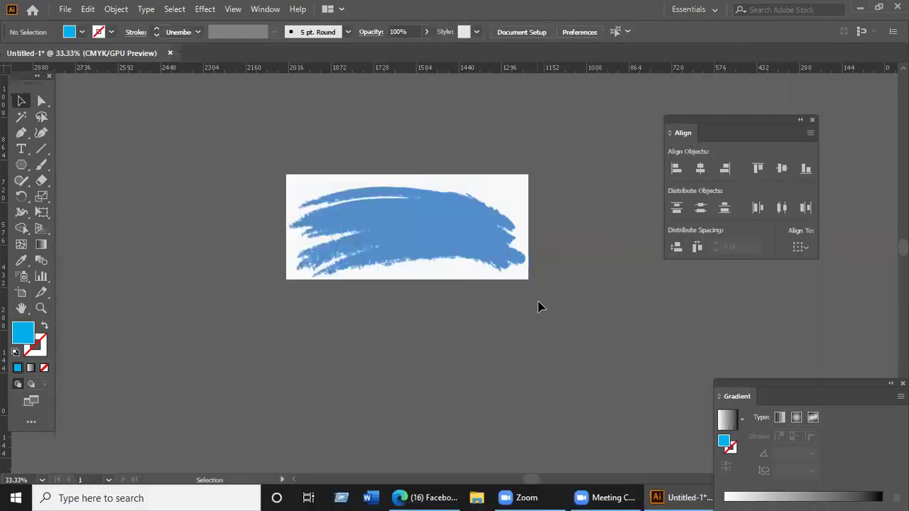
{"action": "scroll", "coordinate": [538, 307], "scroll_direction": "down", "scroll_amount": 4}
{"action": "scroll", "coordinate": [442, 277], "scroll_direction": "right", "scroll_amount": 5}
{"action": "scroll", "coordinate": [442, 278], "scroll_direction": "down", "scroll_amount": 1}
{"action": "left_click_drag", "start_coordinate": [405, 339], "coordinate": [357, 407]}
{"action": "scroll", "coordinate": [619, 348], "scroll_direction": "up", "scroll_amount": 1}
{"action": "scroll", "coordinate": [619, 347], "scroll_direction": "down", "scroll_amount": 2}
{"action": "left_click_drag", "start_coordinate": [509, 364], "coordinate": [313, 196]}
{"action": "scroll", "coordinate": [312, 196], "scroll_direction": "up", "scroll_amount": 2}
{"action": "scroll", "coordinate": [430, 270], "scroll_direction": "up", "scroll_amount": 1}
{"action": "scroll", "coordinate": [431, 270], "scroll_direction": "left", "scroll_amount": 2}
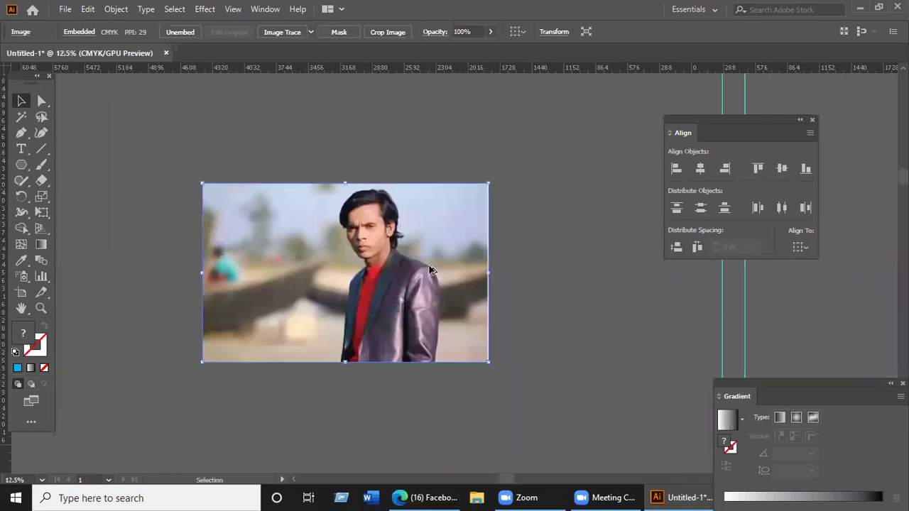
{"action": "scroll", "coordinate": [430, 269], "scroll_direction": "up", "scroll_amount": 2}
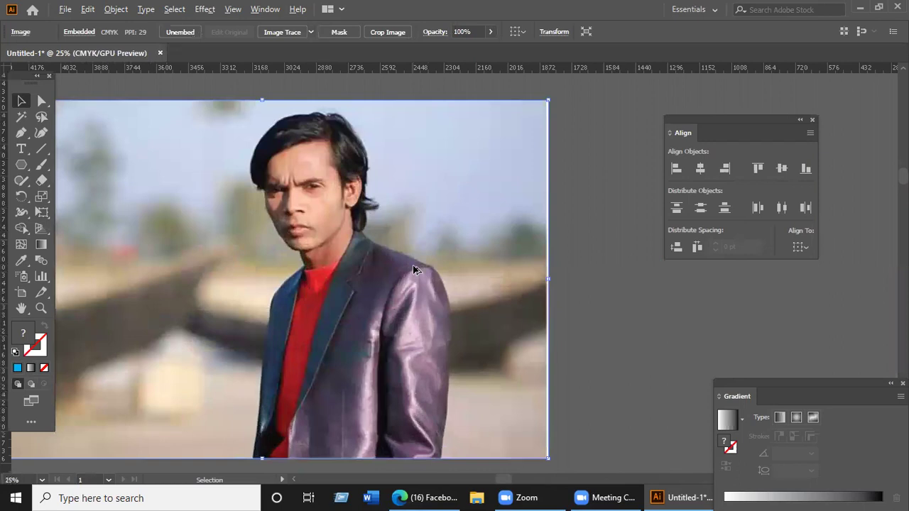
{"action": "scroll", "coordinate": [415, 270], "scroll_direction": "down", "scroll_amount": 1}
{"action": "scroll", "coordinate": [455, 272], "scroll_direction": "left", "scroll_amount": 2}
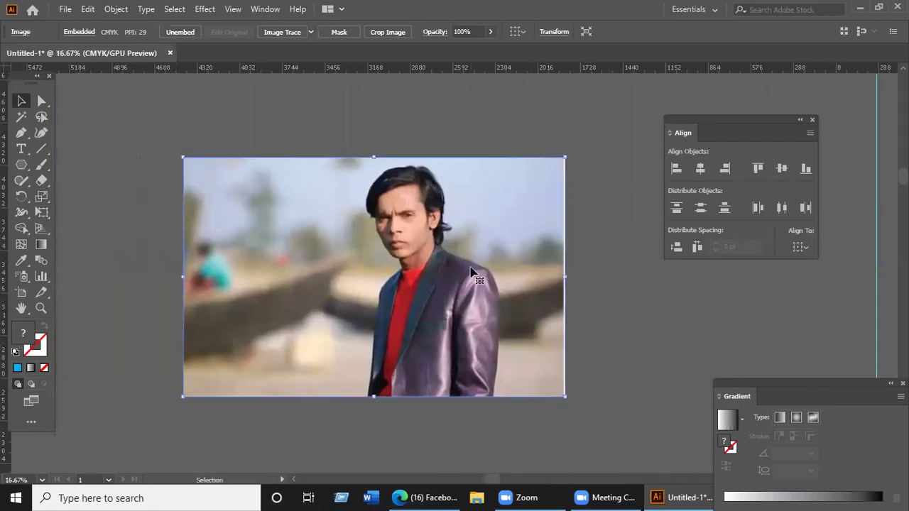
{"action": "scroll", "coordinate": [440, 271], "scroll_direction": "down", "scroll_amount": 2}
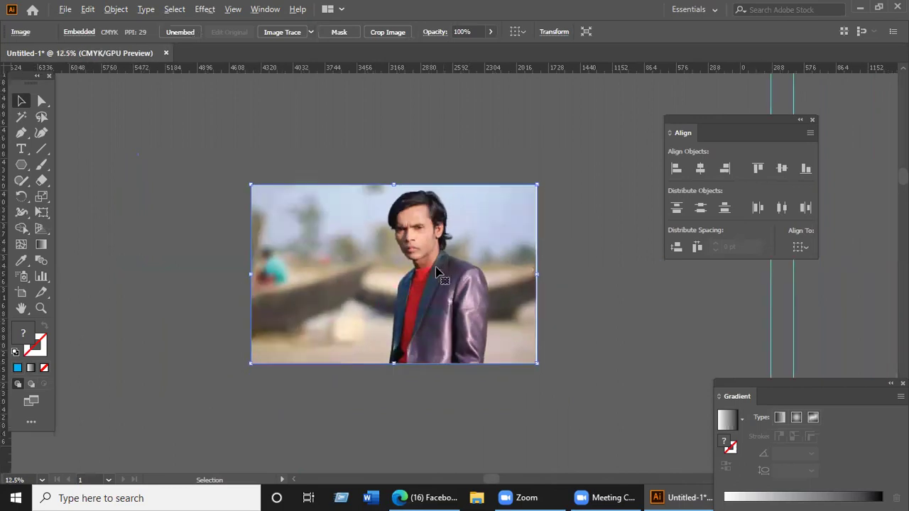
{"action": "scroll", "coordinate": [390, 255], "scroll_direction": "up", "scroll_amount": 10}
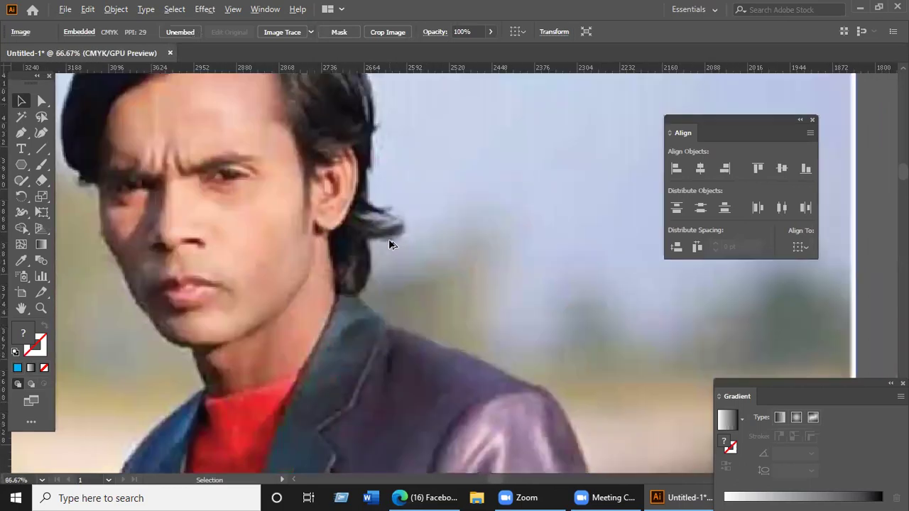
{"action": "scroll", "coordinate": [422, 196], "scroll_direction": "up", "scroll_amount": 2}
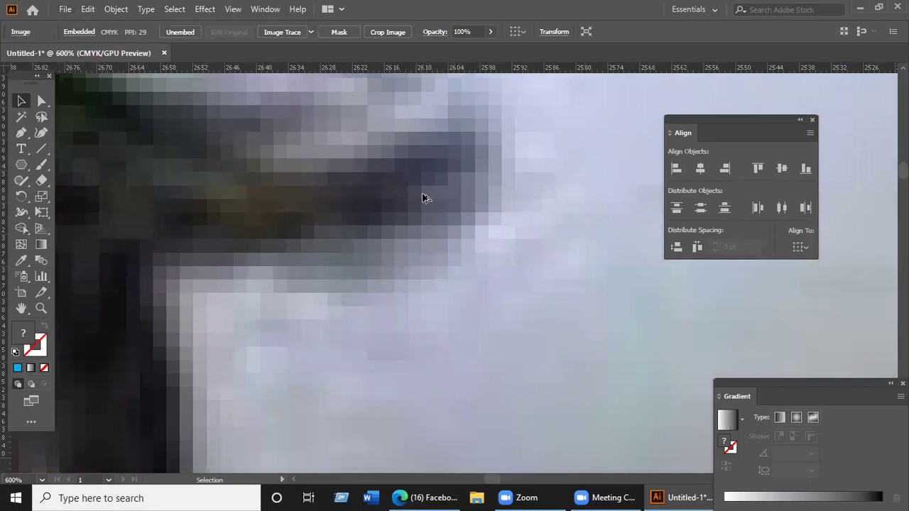
{"action": "scroll", "coordinate": [425, 197], "scroll_direction": "down", "scroll_amount": 1}
{"action": "scroll", "coordinate": [422, 197], "scroll_direction": "down", "scroll_amount": 4}
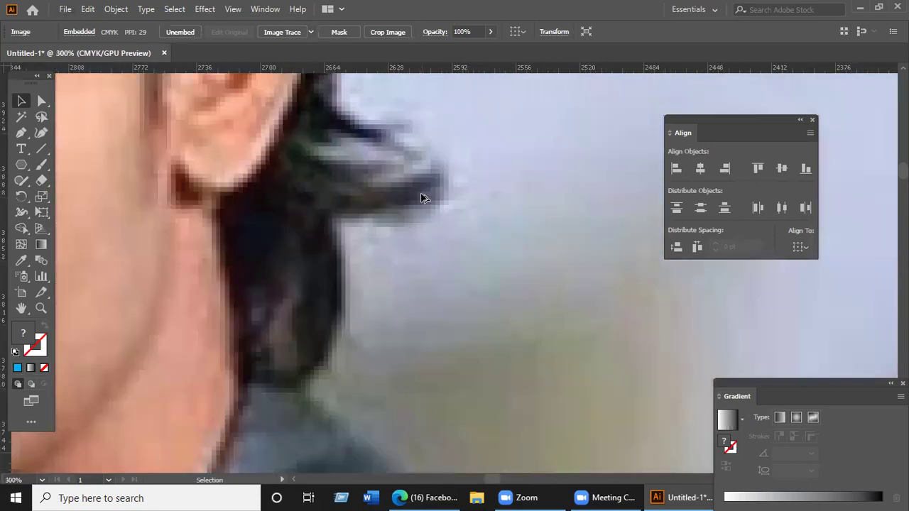
{"action": "scroll", "coordinate": [415, 203], "scroll_direction": "down", "scroll_amount": 4}
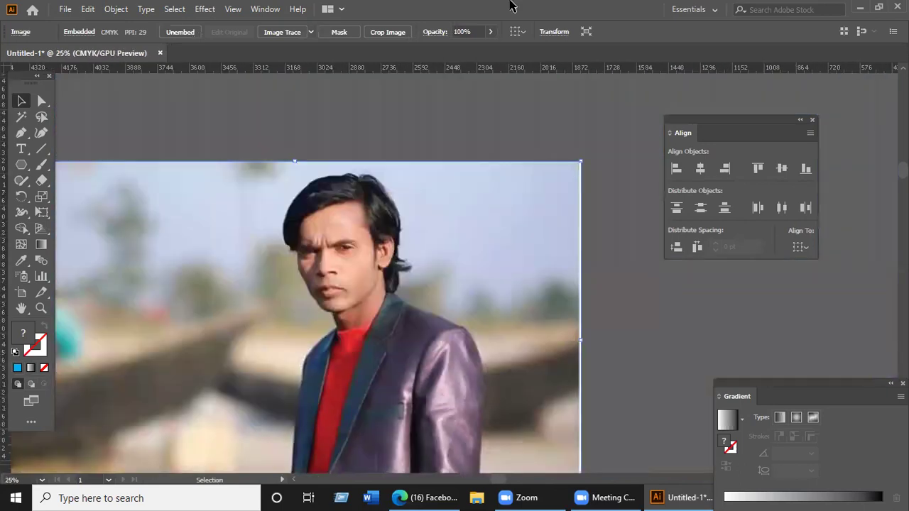
- Switch to the browser and search Google Images for "raster to vector" in a new tab
{"action": "key", "text": "alt+Tab"}
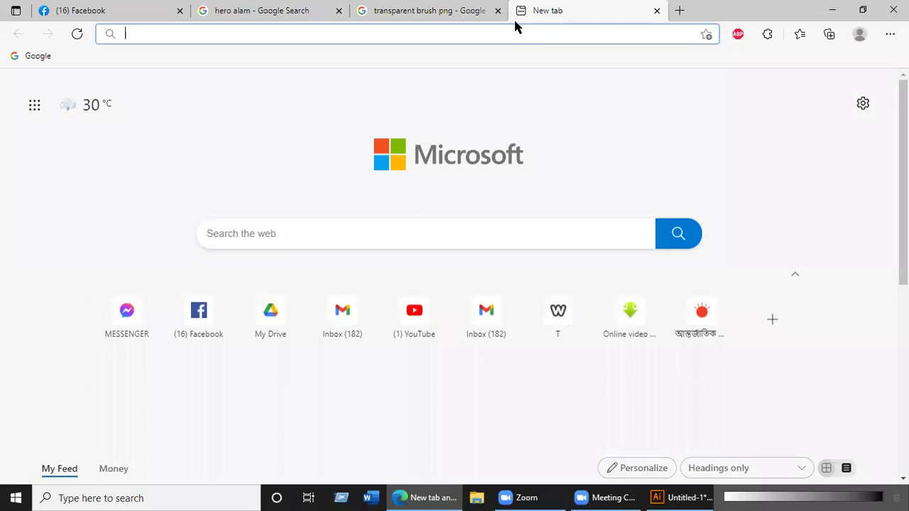
{"action": "type", "text": "raste"}
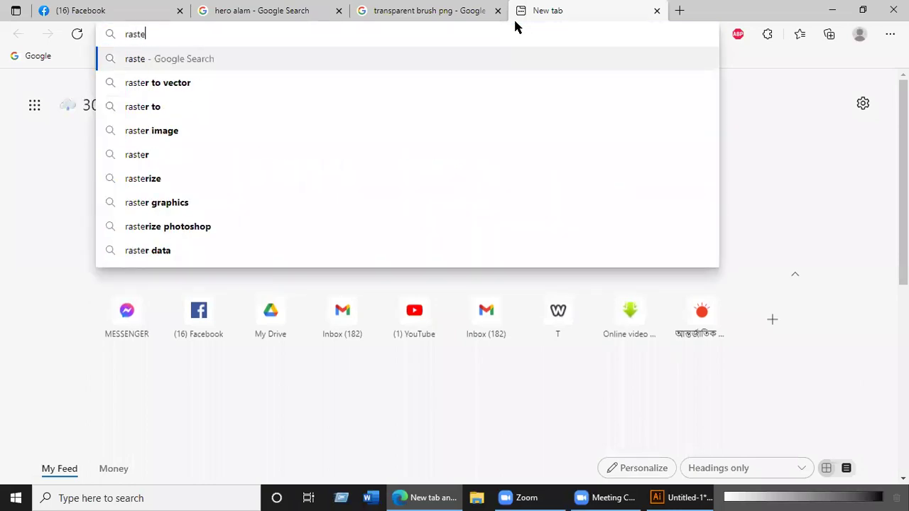
{"action": "key", "text": "Down"}
{"action": "key", "text": "Return"}
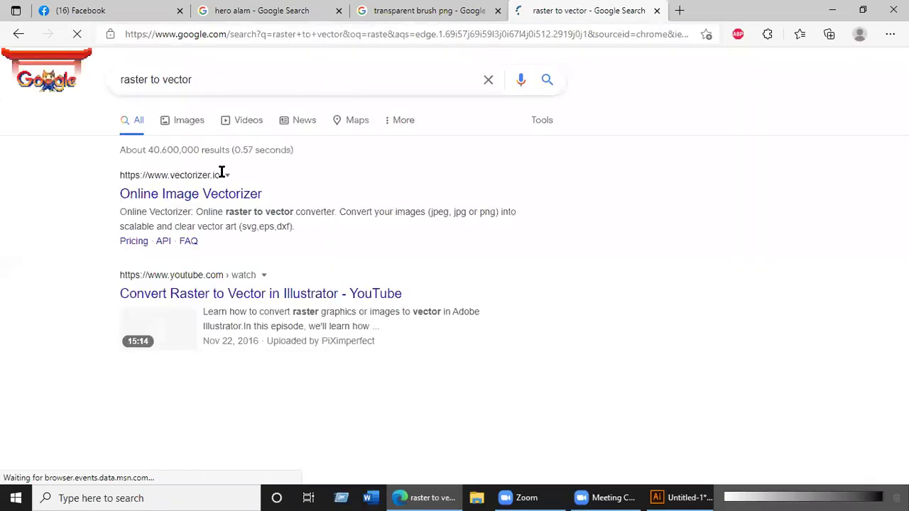
{"action": "left_click", "coordinate": [189, 121]}
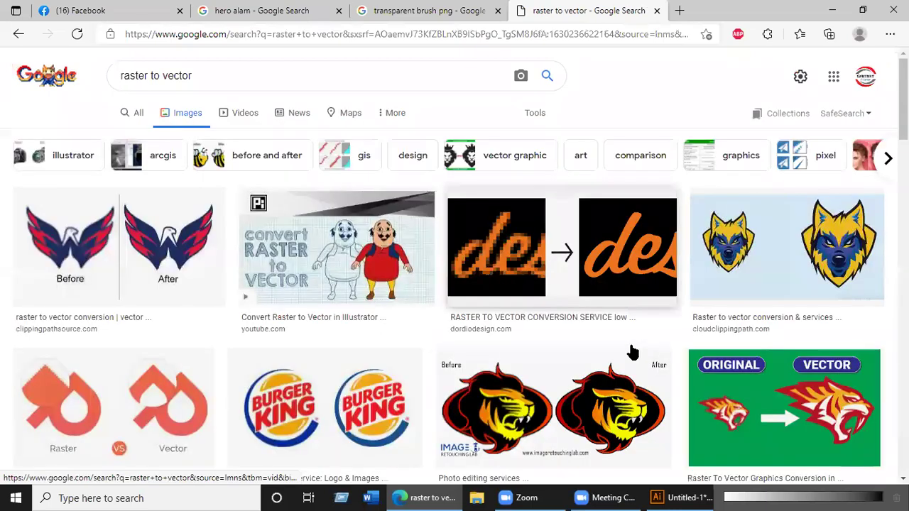
- Browse the image results and preview the mango comparison labelled VECTOR vs RASTER
{"action": "scroll", "coordinate": [632, 352], "scroll_direction": "down", "scroll_amount": 10}
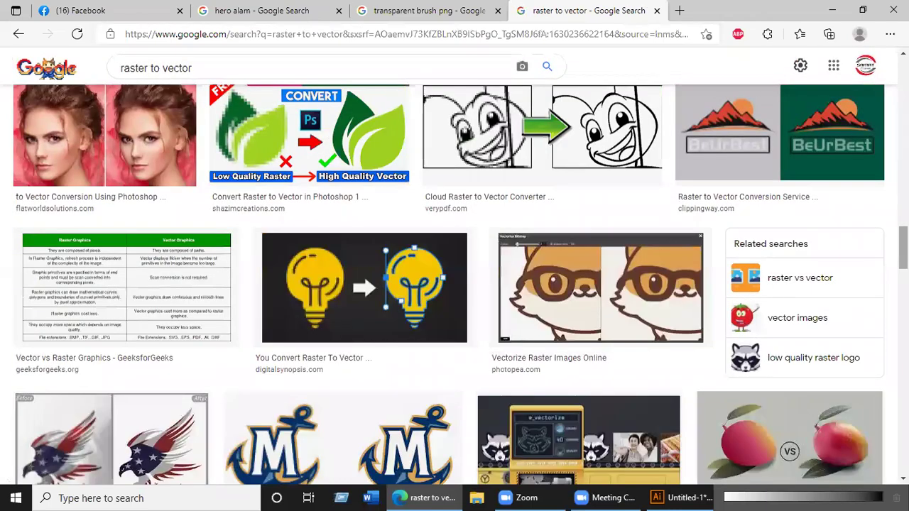
{"action": "scroll", "coordinate": [831, 218], "scroll_direction": "down", "scroll_amount": 5}
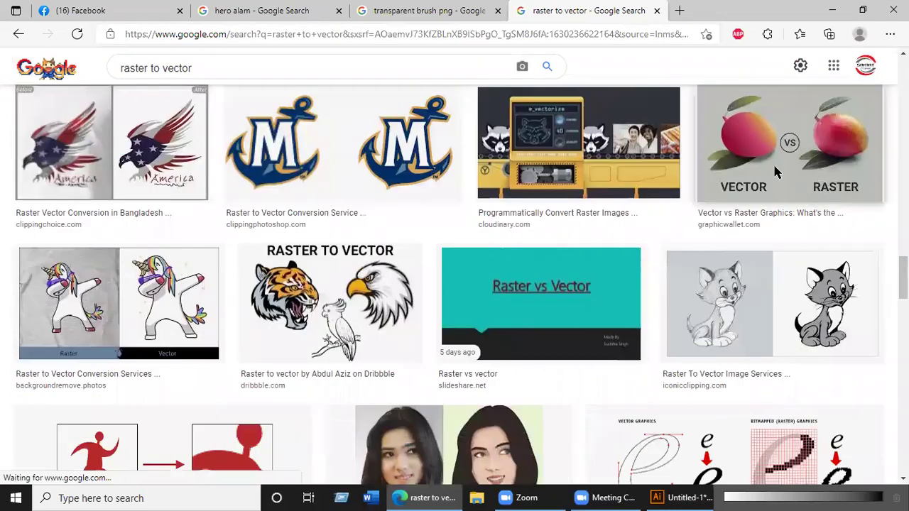
{"action": "left_click", "coordinate": [774, 172]}
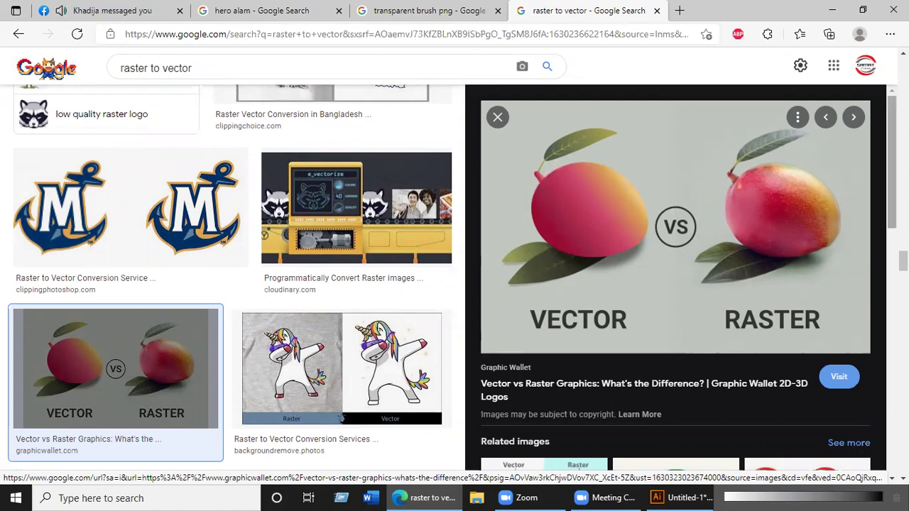
- Look through more comparison results and preview the "Vector vs Raster Explained" portrait image
{"action": "scroll", "coordinate": [745, 184], "scroll_direction": "down", "scroll_amount": 3}
{"action": "scroll", "coordinate": [674, 284], "scroll_direction": "down", "scroll_amount": 5}
{"action": "scroll", "coordinate": [386, 324], "scroll_direction": "down", "scroll_amount": 6}
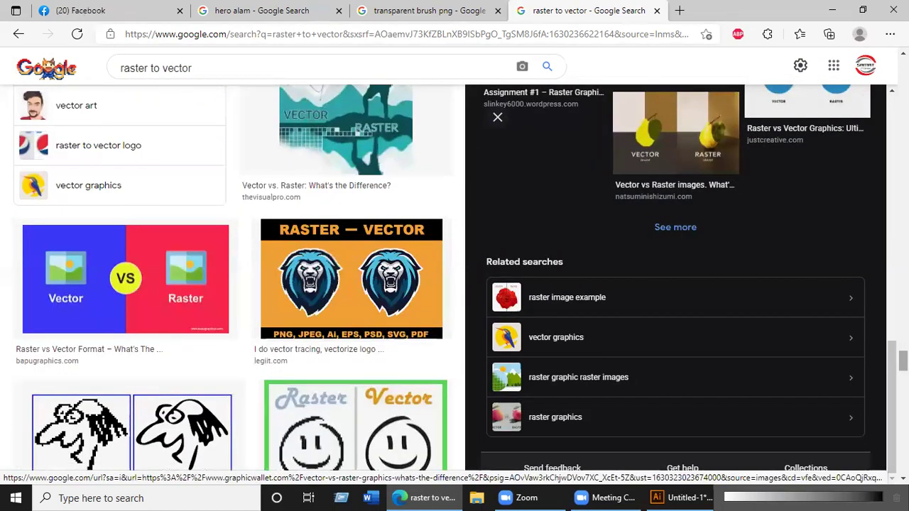
{"action": "scroll", "coordinate": [235, 284], "scroll_direction": "down", "scroll_amount": 4}
{"action": "scroll", "coordinate": [213, 319], "scroll_direction": "down", "scroll_amount": 2}
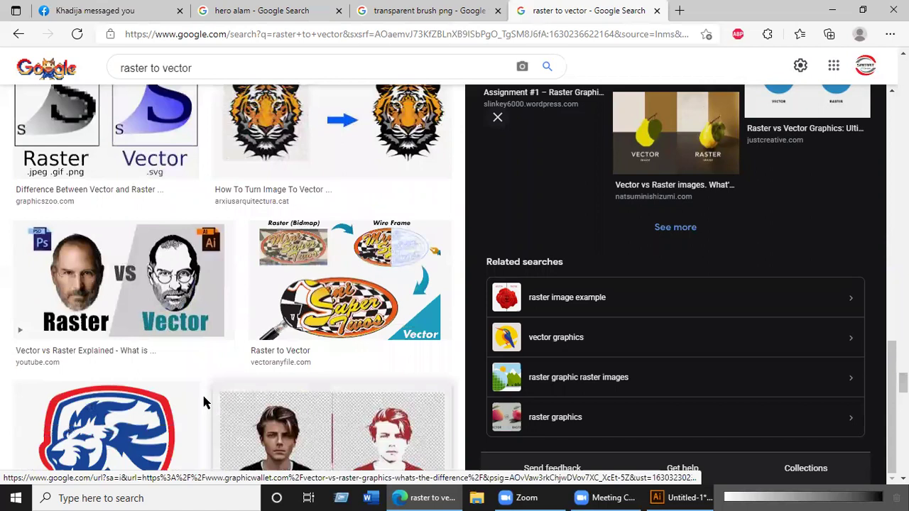
{"action": "left_click", "coordinate": [117, 274]}
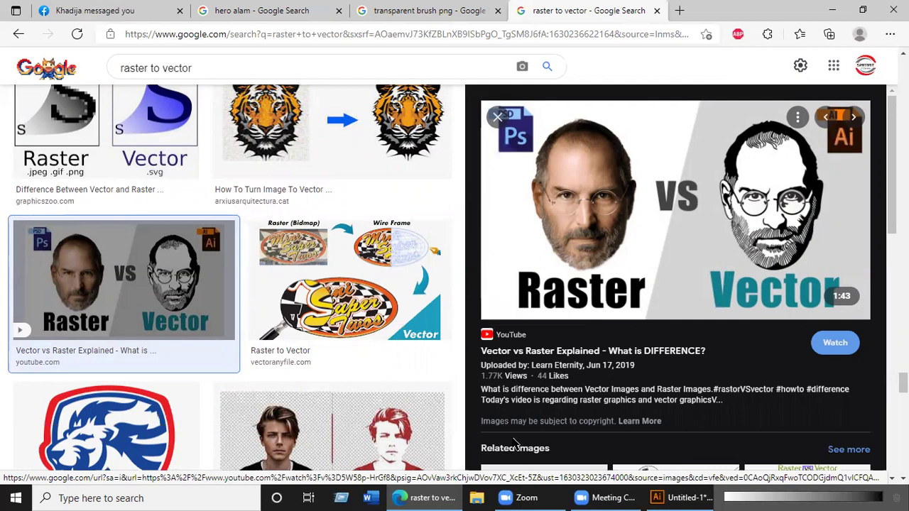
- Preview the "How to Vectorize an Image in Photoshop" result and look through further raster and vector examples
{"action": "left_click", "coordinate": [388, 434]}
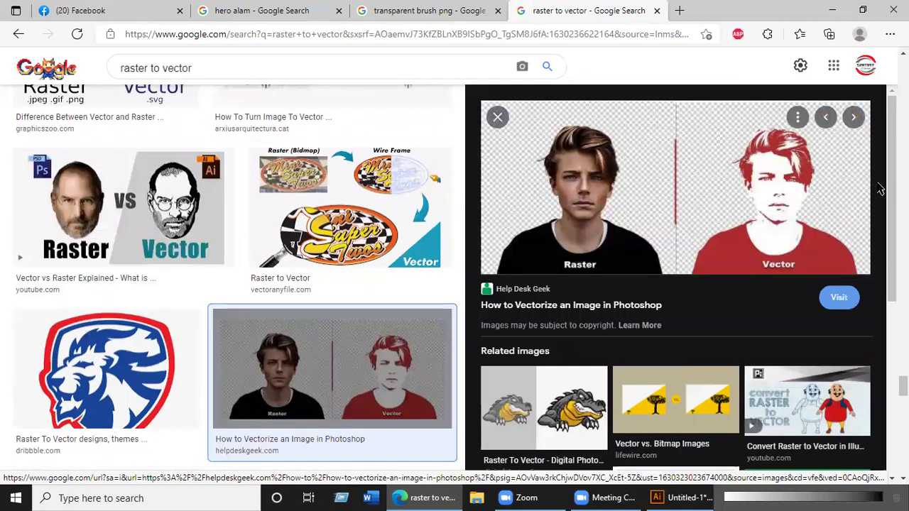
{"action": "scroll", "coordinate": [884, 266], "scroll_direction": "down", "scroll_amount": 2}
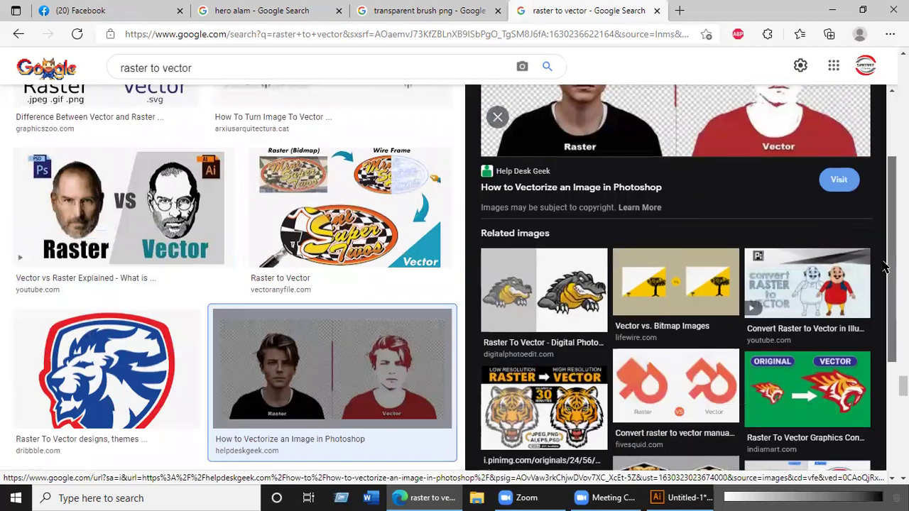
{"action": "scroll", "coordinate": [384, 353], "scroll_direction": "down", "scroll_amount": 5}
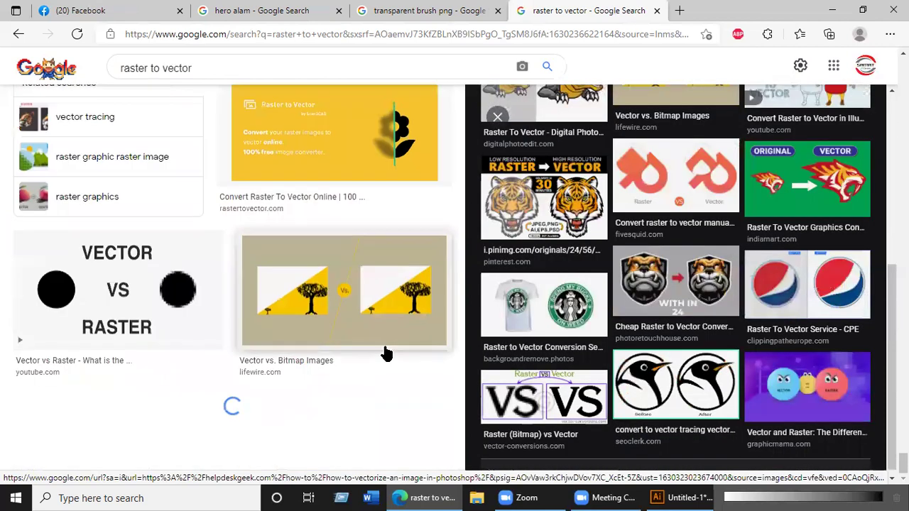
{"action": "scroll", "coordinate": [389, 347], "scroll_direction": "down", "scroll_amount": 5}
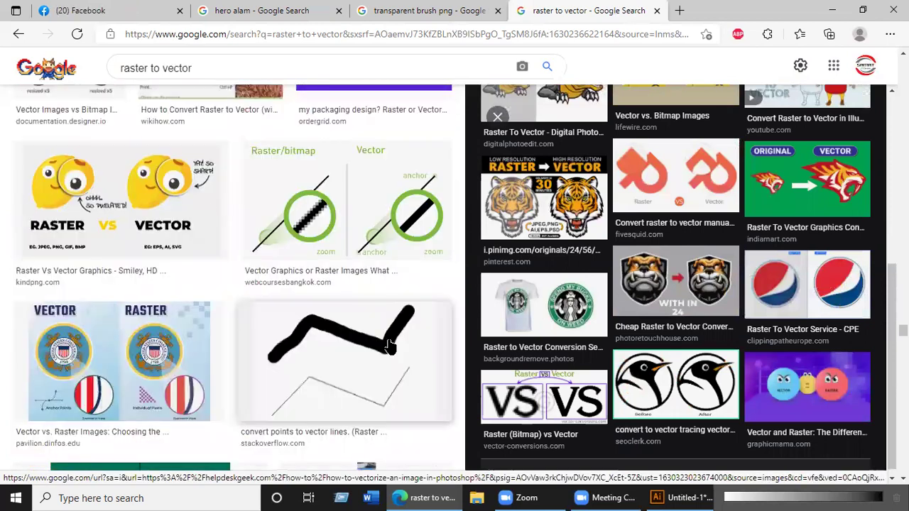
- Return to Illustrator and duplicate the man's photo, placing the copy above and to the left of the original
{"action": "left_click", "coordinate": [289, 10]}
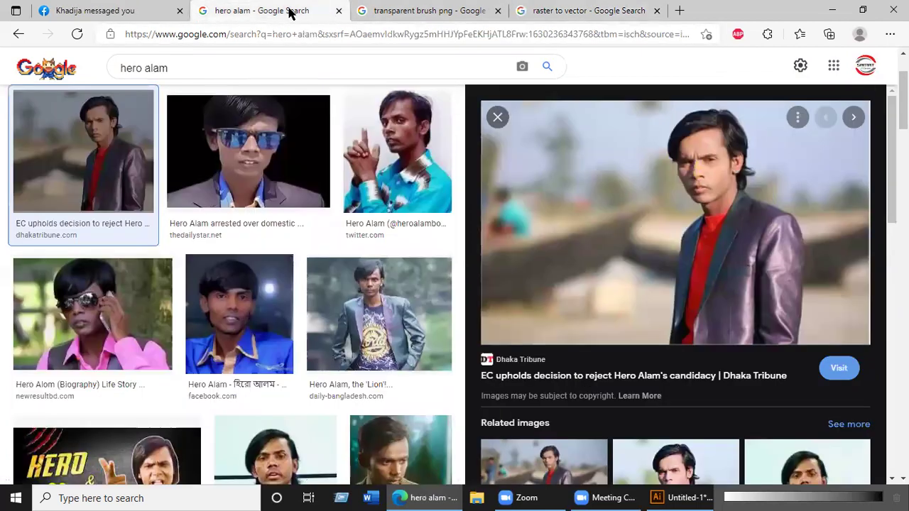
{"action": "left_click", "coordinate": [829, 7]}
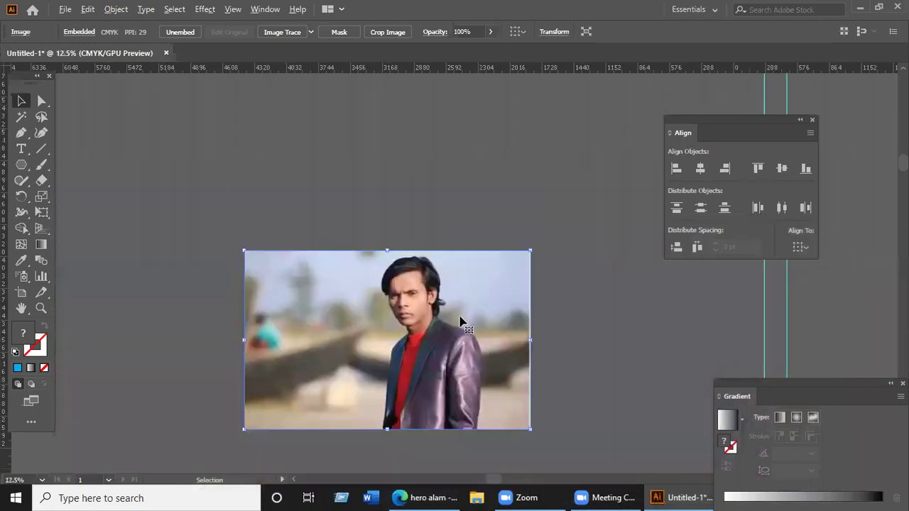
{"action": "left_click_drag", "start_coordinate": [462, 323], "coordinate": [142, 252]}
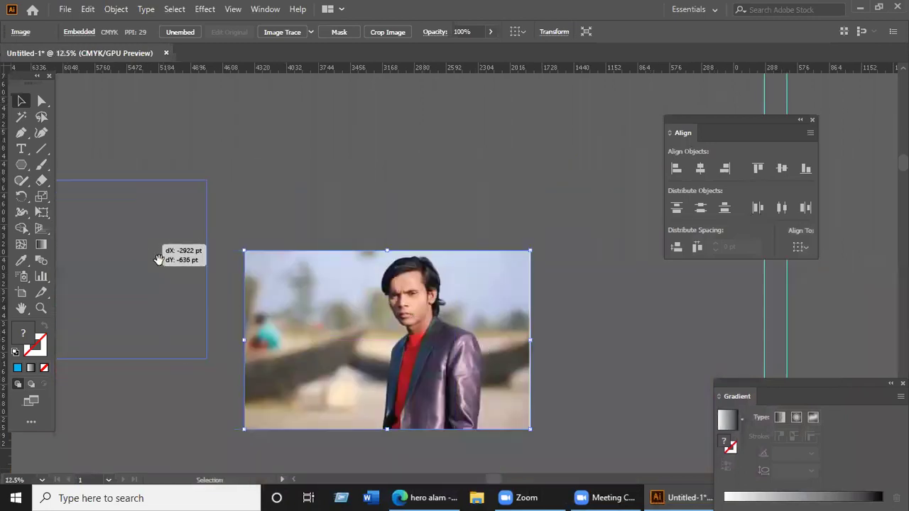
{"action": "left_click_drag", "start_coordinate": [432, 233], "coordinate": [407, 151]}
{"action": "scroll", "coordinate": [397, 235], "scroll_direction": "right", "scroll_amount": 5}
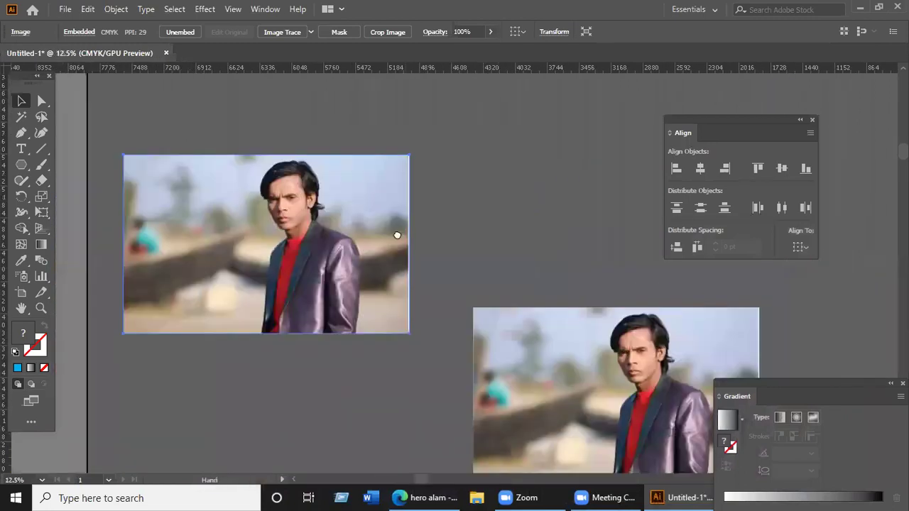
{"action": "left_click_drag", "start_coordinate": [467, 304], "coordinate": [455, 288]}
{"action": "left_click_drag", "start_coordinate": [372, 270], "coordinate": [399, 252]}
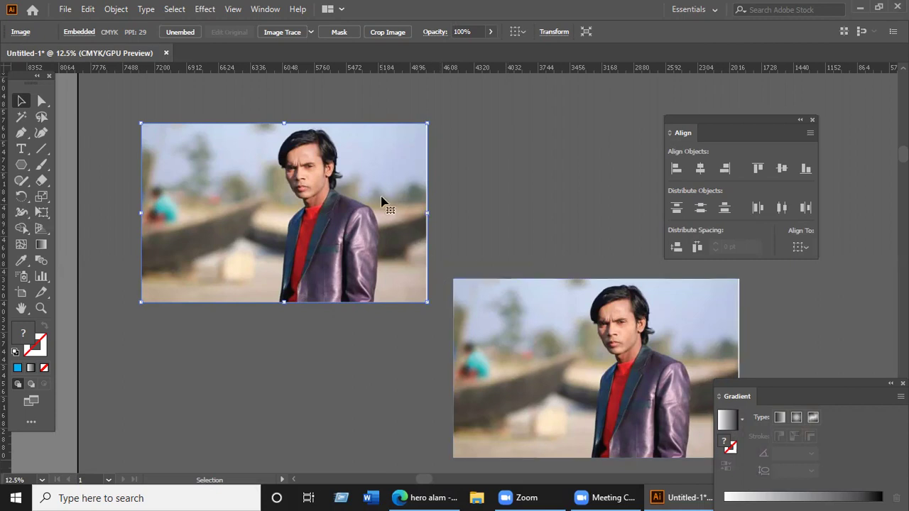
- Image Trace the duplicated photo with the 16 Colors preset and deselect it
{"action": "left_click", "coordinate": [311, 32]}
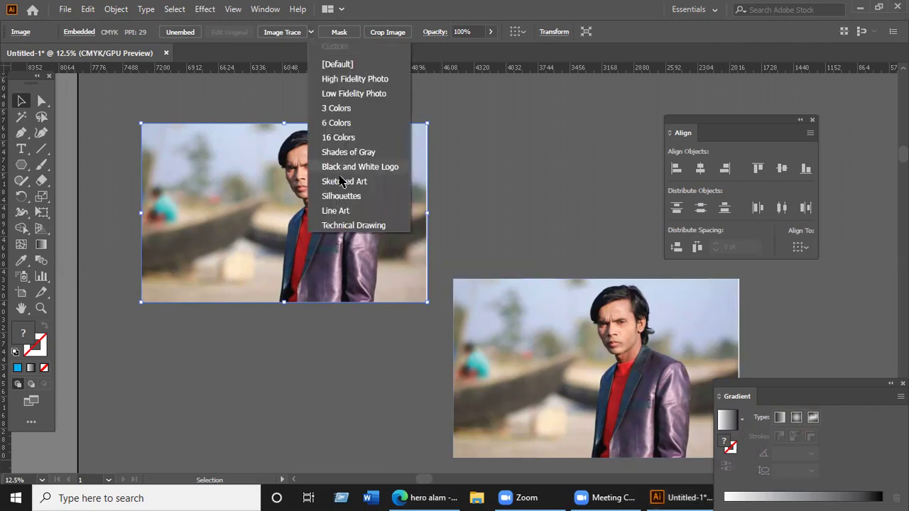
{"action": "left_click", "coordinate": [338, 149]}
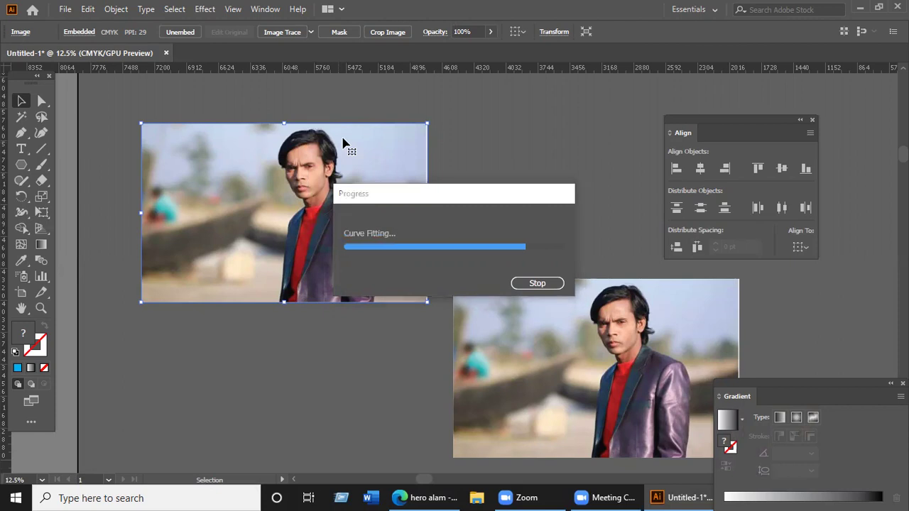
{"action": "left_click", "coordinate": [454, 170]}
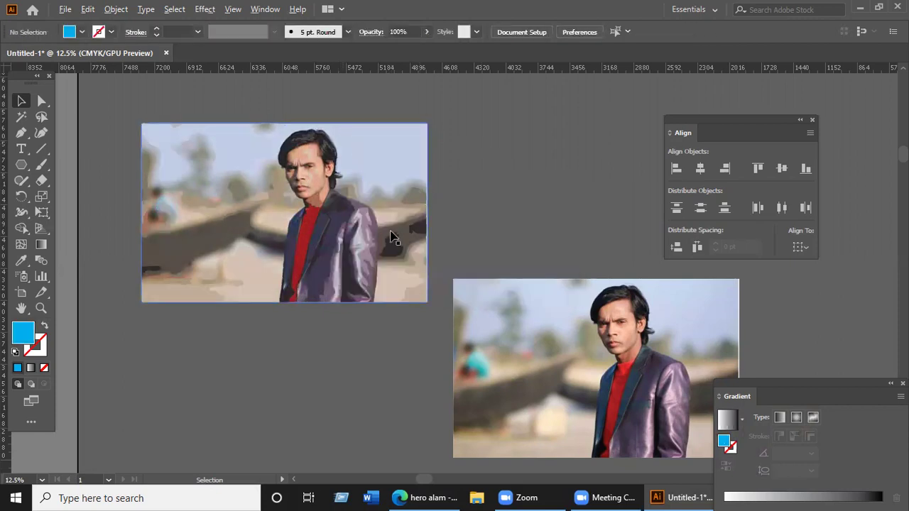
- Examine the traced copy's color shapes up close around the face and hair, and compare the full tracing with the original photo
{"action": "left_click_drag", "start_coordinate": [391, 237], "coordinate": [314, 252]}
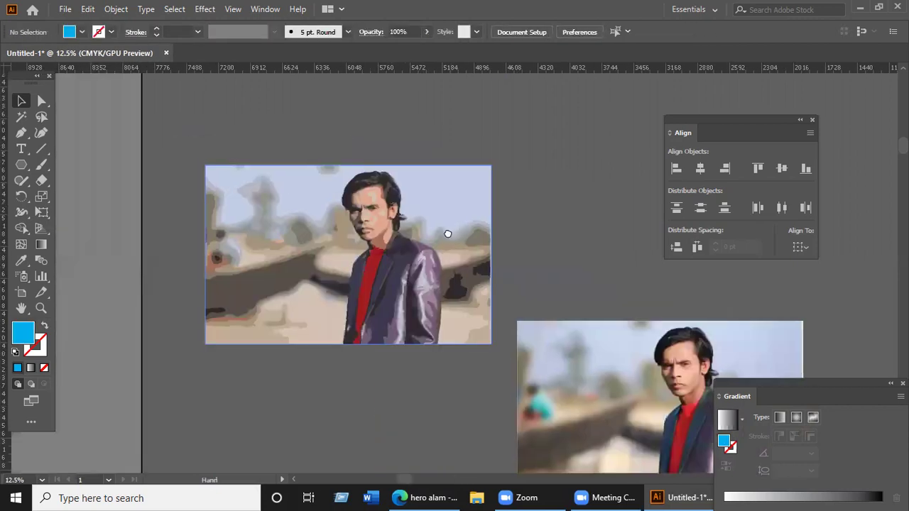
{"action": "left_click_drag", "start_coordinate": [483, 263], "coordinate": [315, 182]}
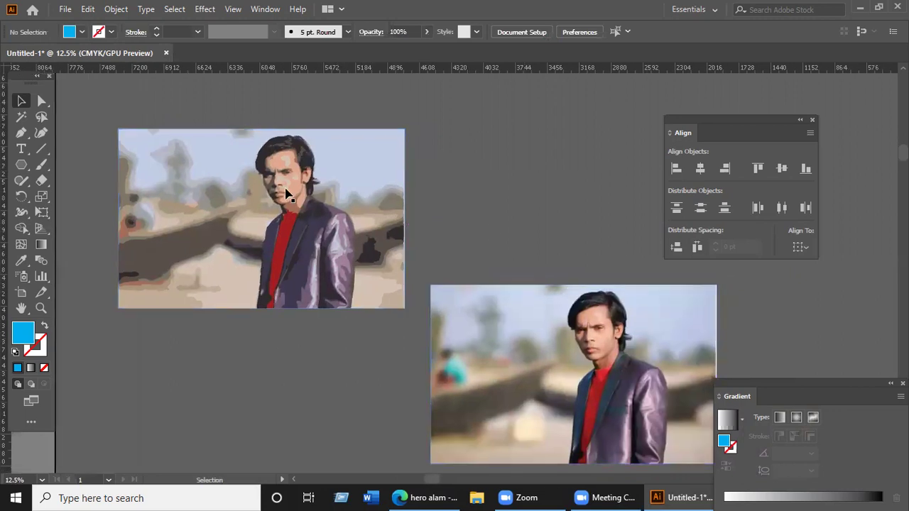
{"action": "scroll", "coordinate": [285, 190], "scroll_direction": "up", "scroll_amount": 4}
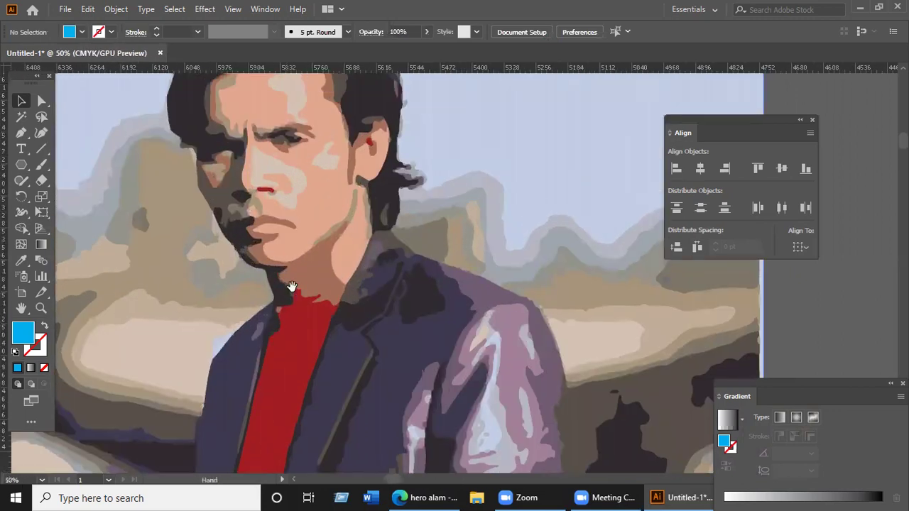
{"action": "scroll", "coordinate": [293, 291], "scroll_direction": "up", "scroll_amount": 2}
{"action": "scroll", "coordinate": [294, 292], "scroll_direction": "up", "scroll_amount": 1}
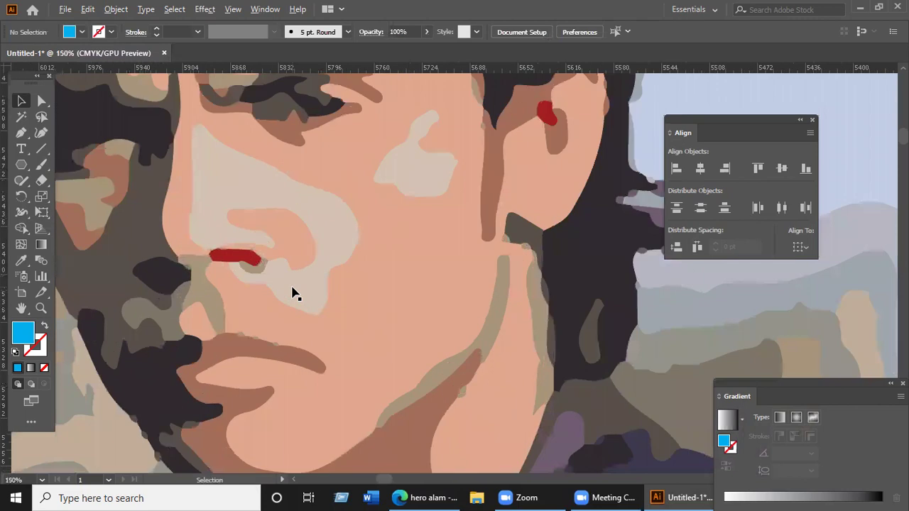
{"action": "scroll", "coordinate": [293, 293], "scroll_direction": "up", "scroll_amount": 1}
{"action": "scroll", "coordinate": [348, 290], "scroll_direction": "up", "scroll_amount": 5}
{"action": "scroll", "coordinate": [354, 319], "scroll_direction": "down", "scroll_amount": 4}
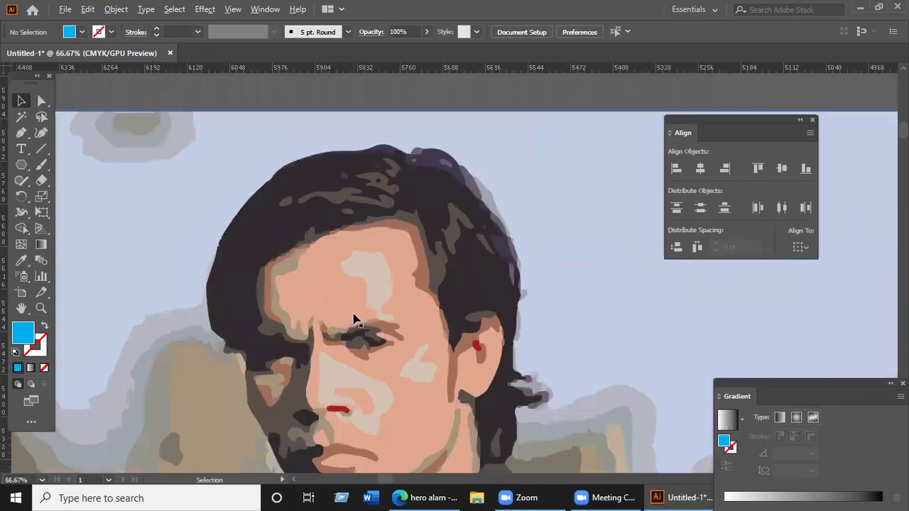
{"action": "scroll", "coordinate": [353, 319], "scroll_direction": "down", "scroll_amount": 3}
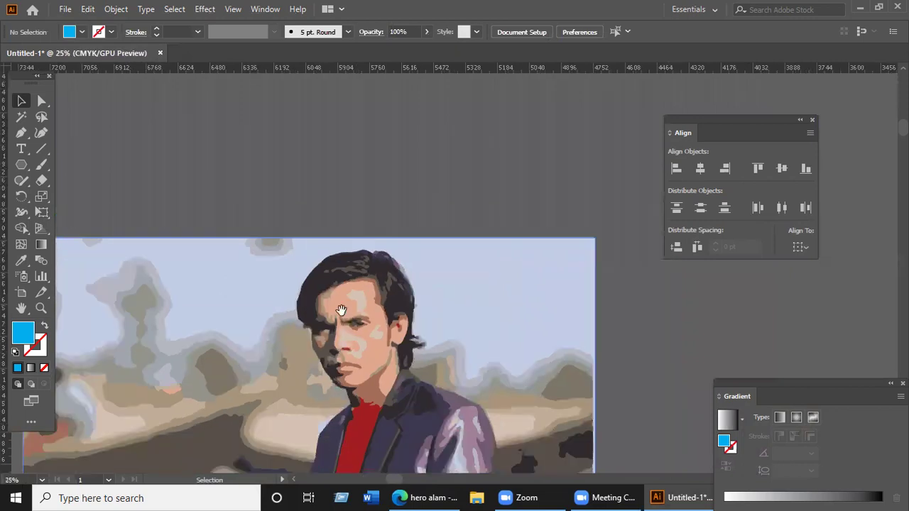
{"action": "scroll", "coordinate": [351, 296], "scroll_direction": "down", "scroll_amount": 2}
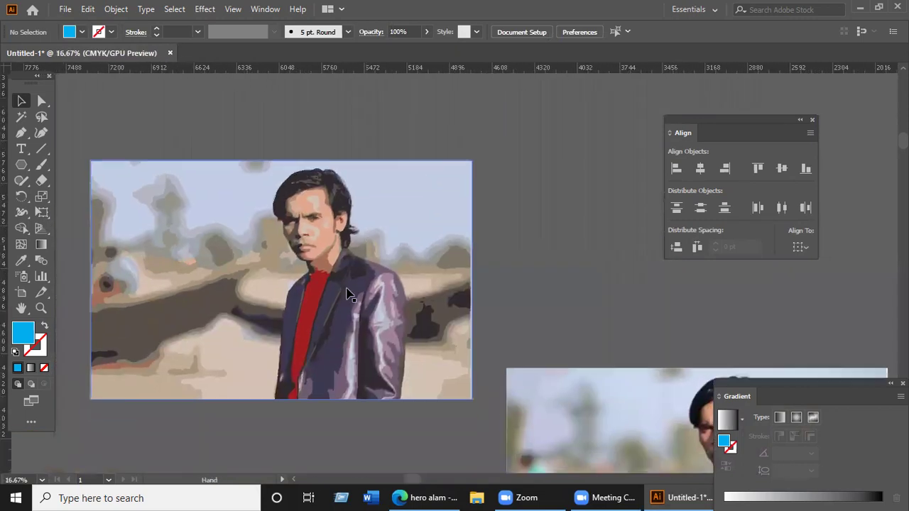
- Expand the traced copy into editable vector paths and ungroup them
{"action": "left_click", "coordinate": [319, 295]}
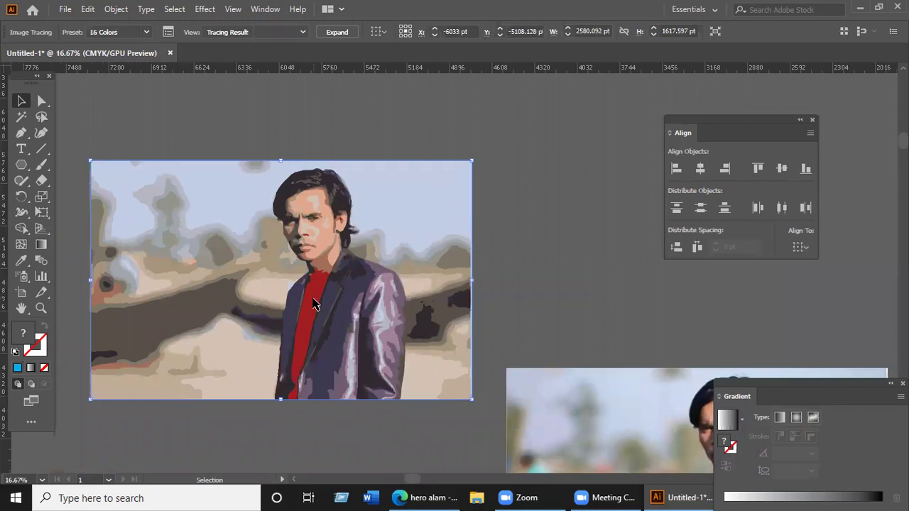
{"action": "right_click", "coordinate": [315, 304]}
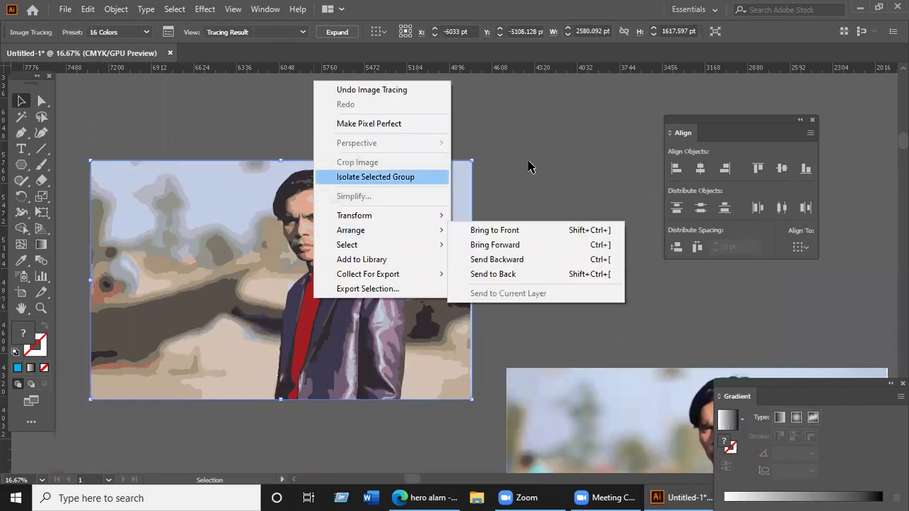
{"action": "left_click", "coordinate": [529, 166]}
{"action": "left_click", "coordinate": [402, 223]}
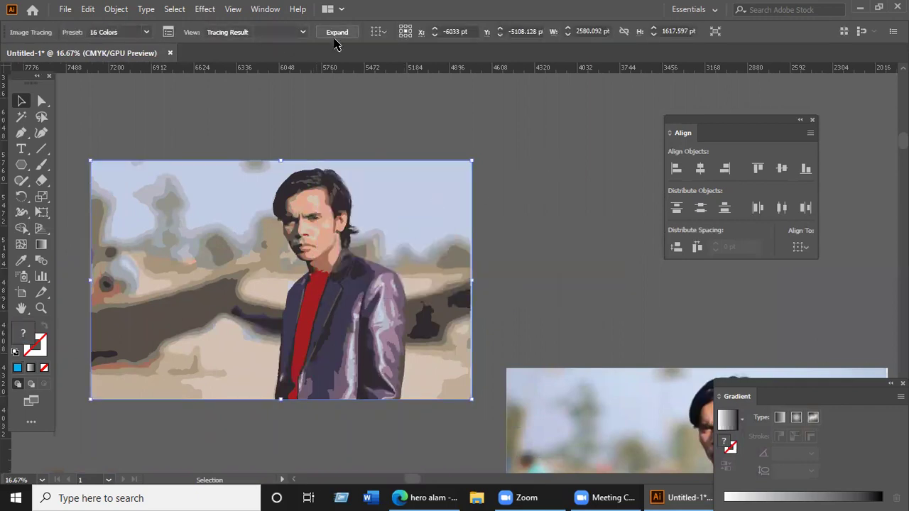
{"action": "left_click", "coordinate": [336, 32]}
{"action": "right_click", "coordinate": [413, 233]}
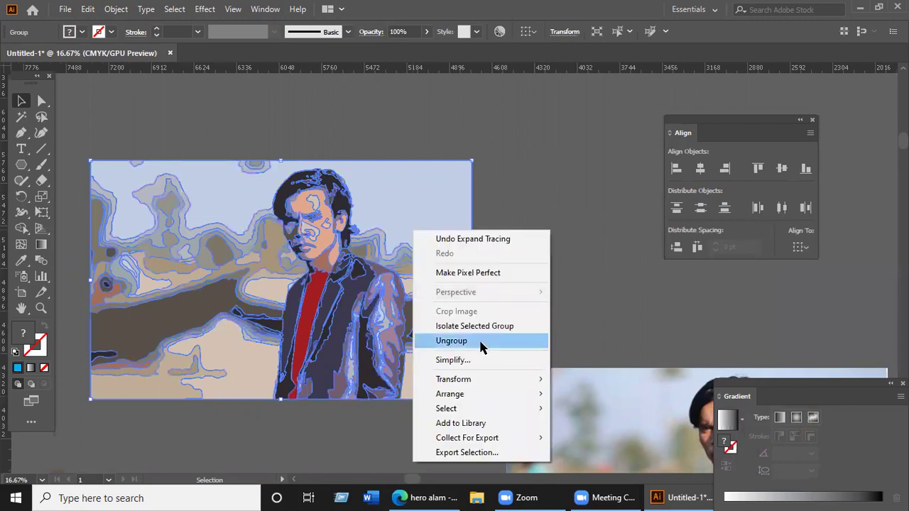
{"action": "left_click", "coordinate": [382, 284]}
- Pull the red shirt shape and the dark blue jacket shape out of the traced picture onto the empty canvas beside it
{"action": "left_click_drag", "start_coordinate": [305, 333], "coordinate": [539, 252]}
{"action": "left_click_drag", "start_coordinate": [336, 341], "coordinate": [424, 281]}
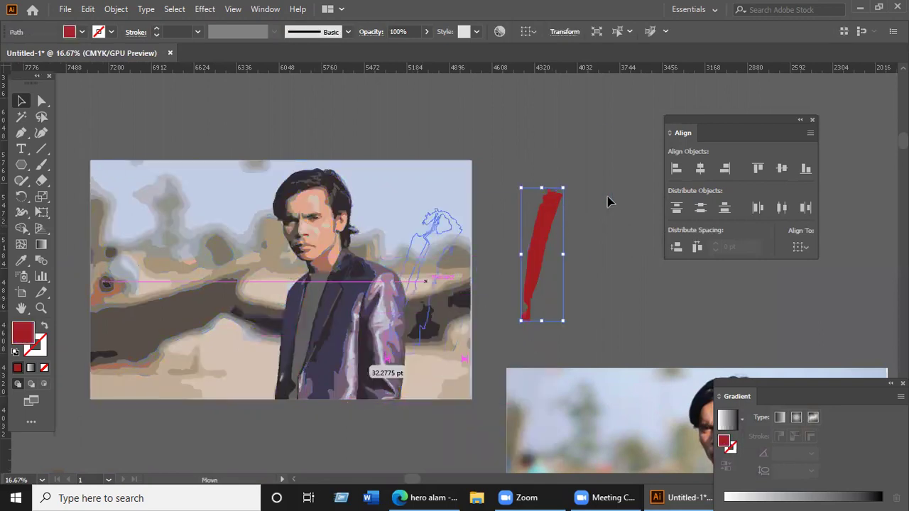
{"action": "left_click_drag", "start_coordinate": [607, 203], "coordinate": [615, 177]}
- Try different fill swatches on the skin-colored face shape, including blue and finally orange, and deselect it
{"action": "left_click", "coordinate": [324, 240]}
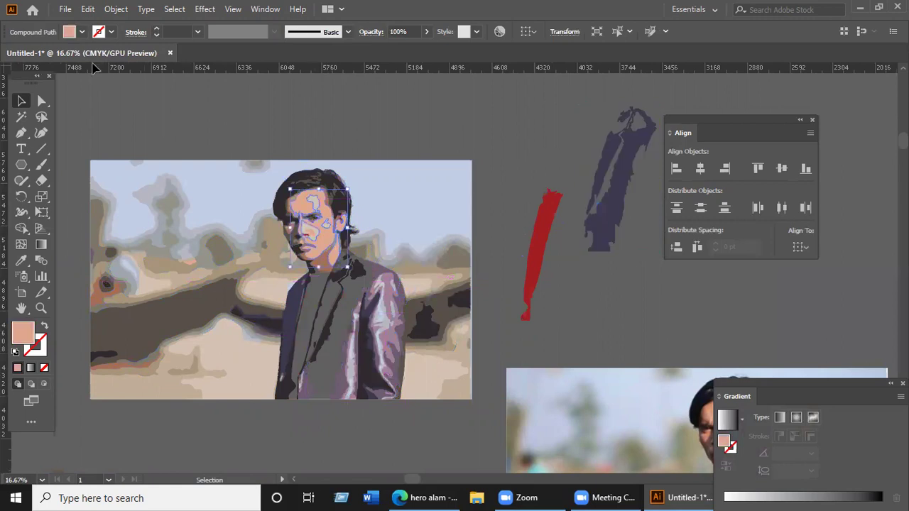
{"action": "left_click", "coordinate": [82, 32]}
{"action": "left_click", "coordinate": [83, 63]}
{"action": "left_click", "coordinate": [93, 64]}
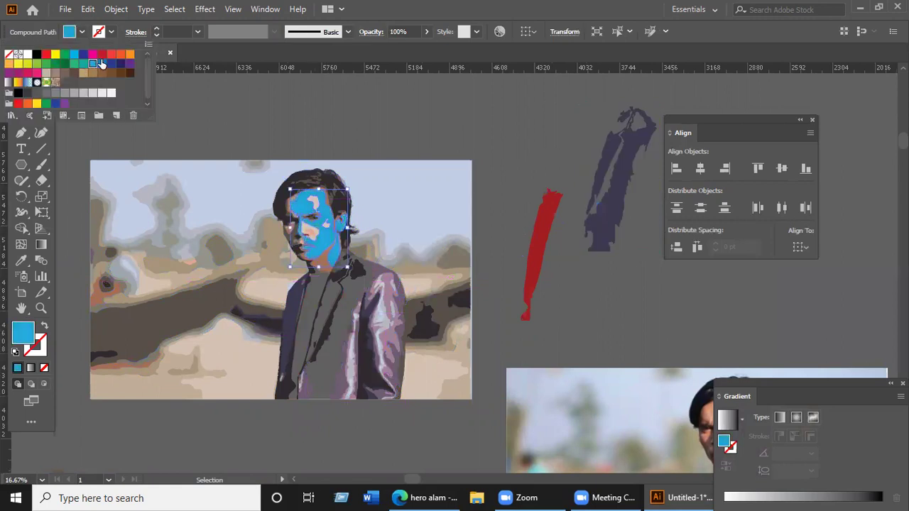
{"action": "left_click", "coordinate": [108, 55]}
{"action": "left_click", "coordinate": [130, 54]}
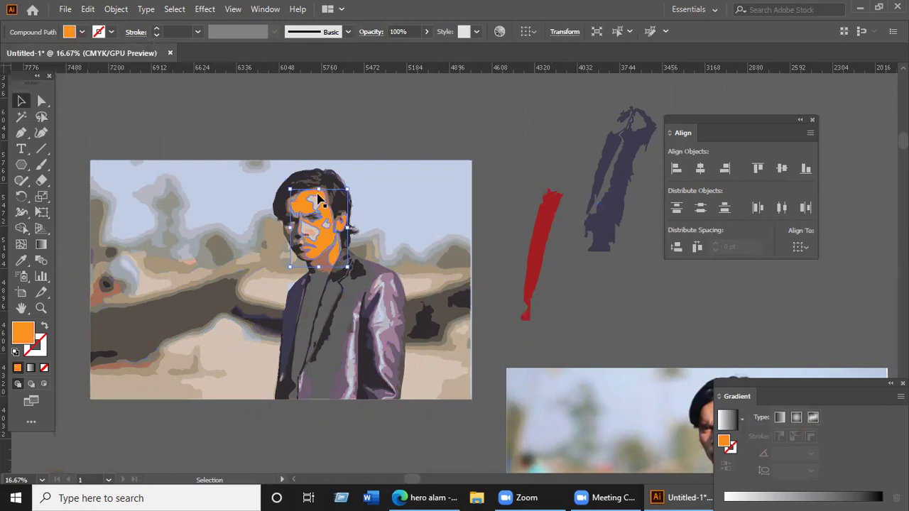
{"action": "left_click", "coordinate": [400, 194]}
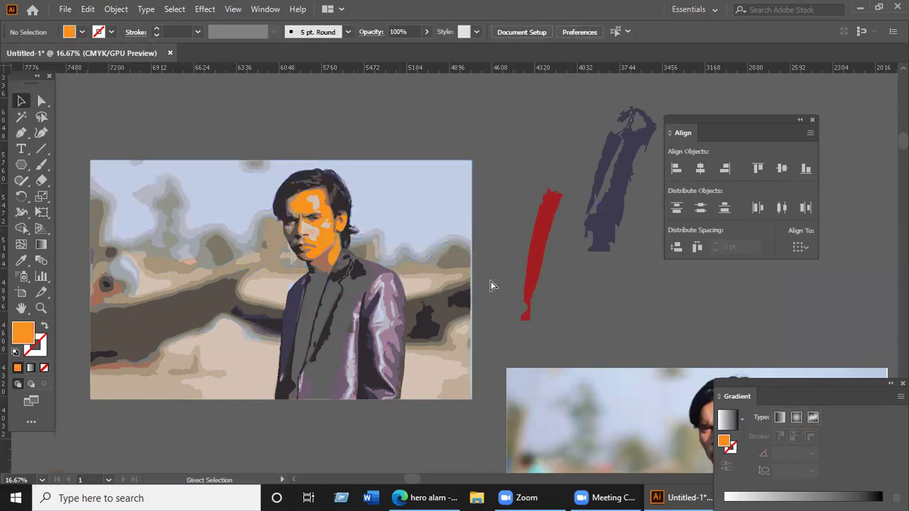
- Undo the fill color changes on the face shape
{"action": "key", "text": "ctrl+z"}
{"action": "key", "text": "ctrl+z"}
{"action": "key", "text": "ctrl+z"}
{"action": "key", "text": "ctrl+z"}
{"action": "key", "text": "ctrl+z"}
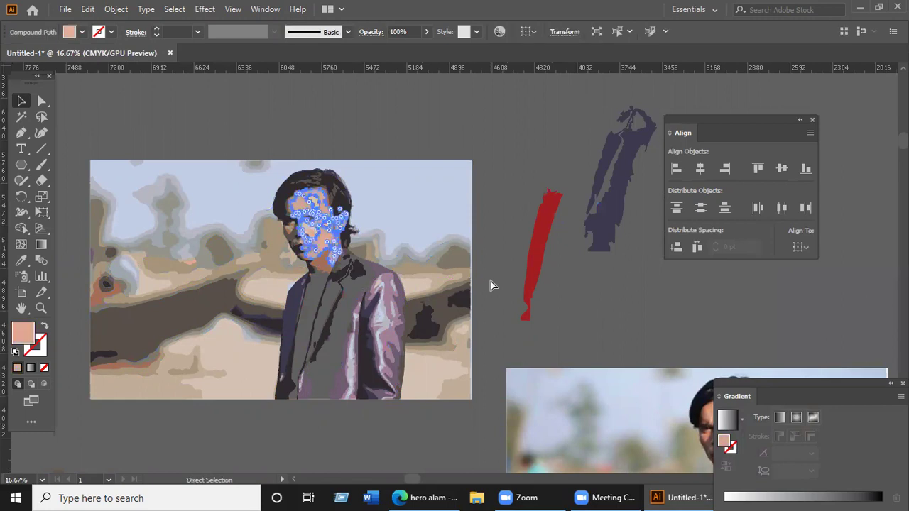
- Undo the displacement of the shirt, jacket and face shapes in the traced portrait and clear the selection
{"action": "key", "text": "ctrl+z"}
{"action": "left_click", "coordinate": [497, 284]}
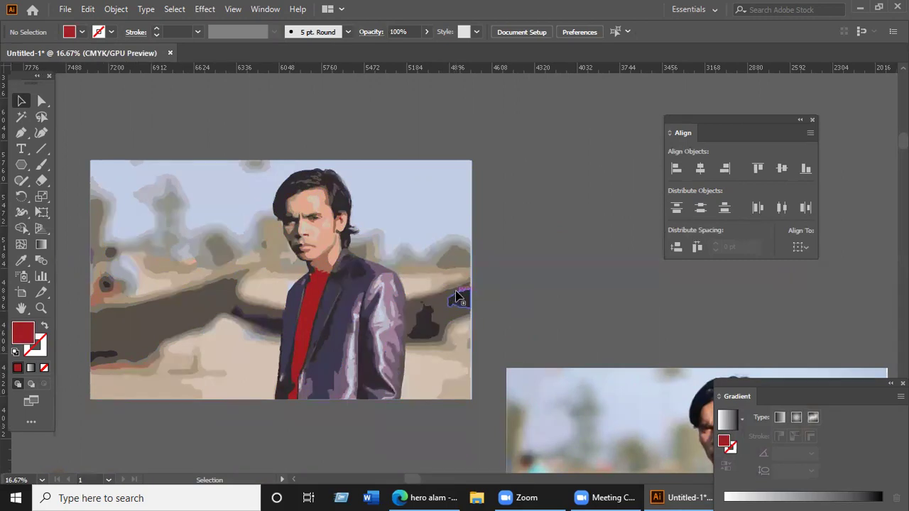
{"action": "key", "text": "ctrl+minus"}
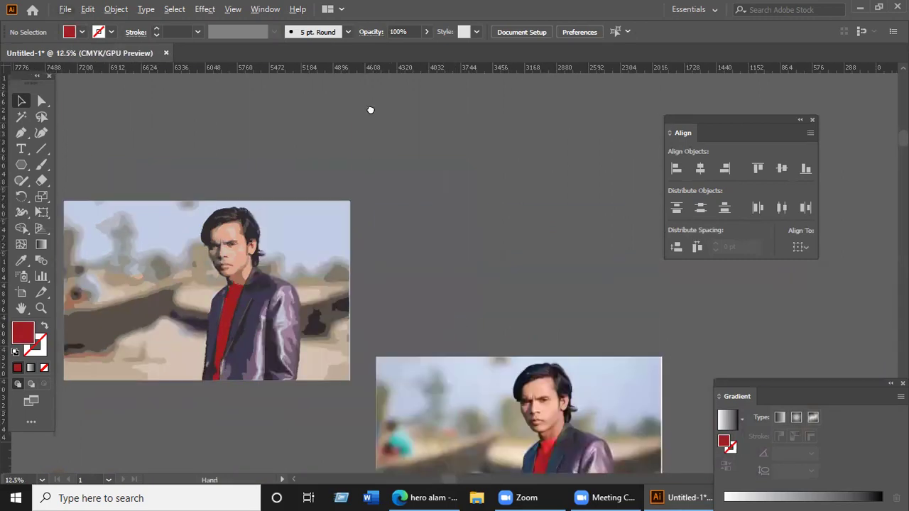
{"action": "scroll", "coordinate": [370, 110], "scroll_direction": "down", "scroll_amount": 3}
{"action": "key", "text": "space"}
{"action": "left_click_drag", "start_coordinate": [400, 269], "coordinate": [371, 264]}
{"action": "left_click", "coordinate": [417, 497]}
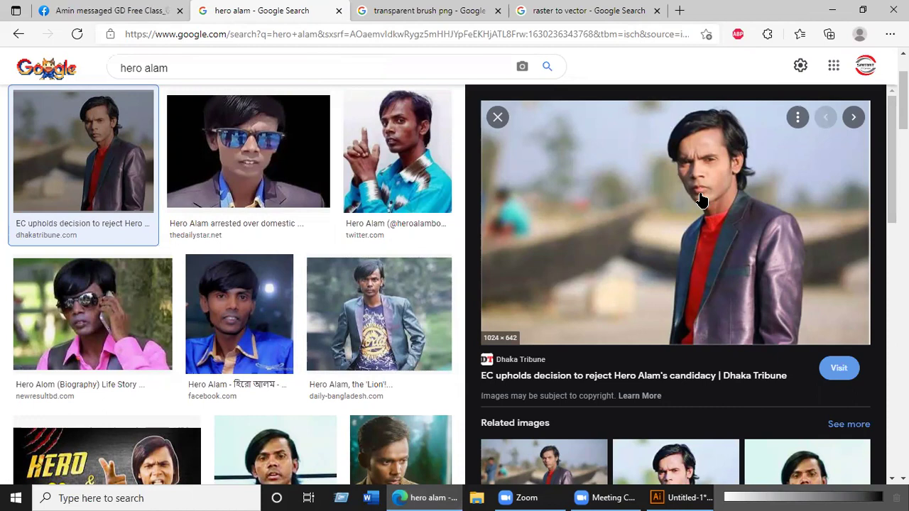
{"action": "left_click", "coordinate": [832, 10]}
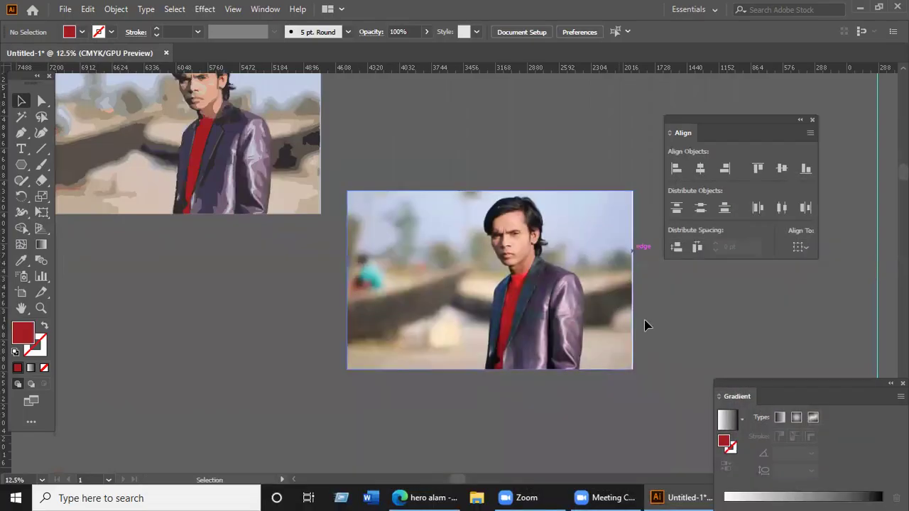
{"action": "scroll", "coordinate": [399, 320], "scroll_direction": "up", "scroll_amount": 5}
{"action": "scroll", "coordinate": [400, 320], "scroll_direction": "left", "scroll_amount": 3}
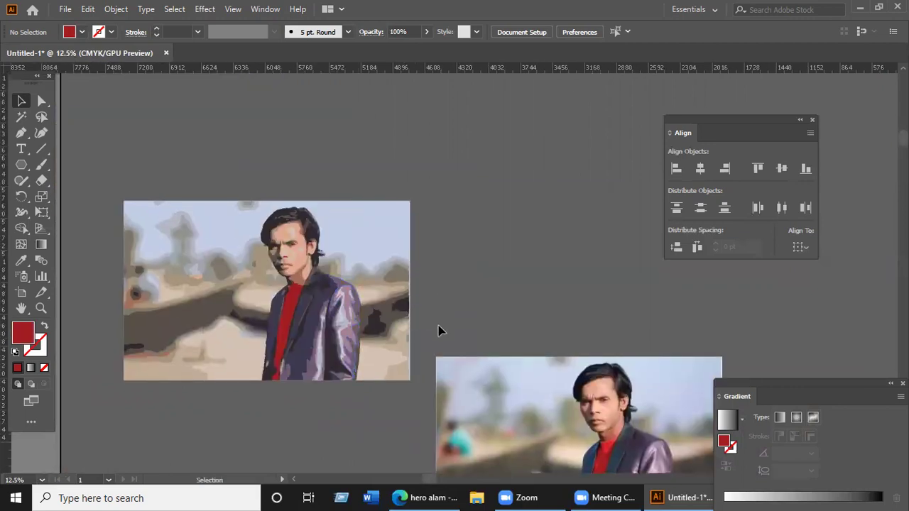
{"action": "scroll", "coordinate": [436, 357], "scroll_direction": "down", "scroll_amount": 4}
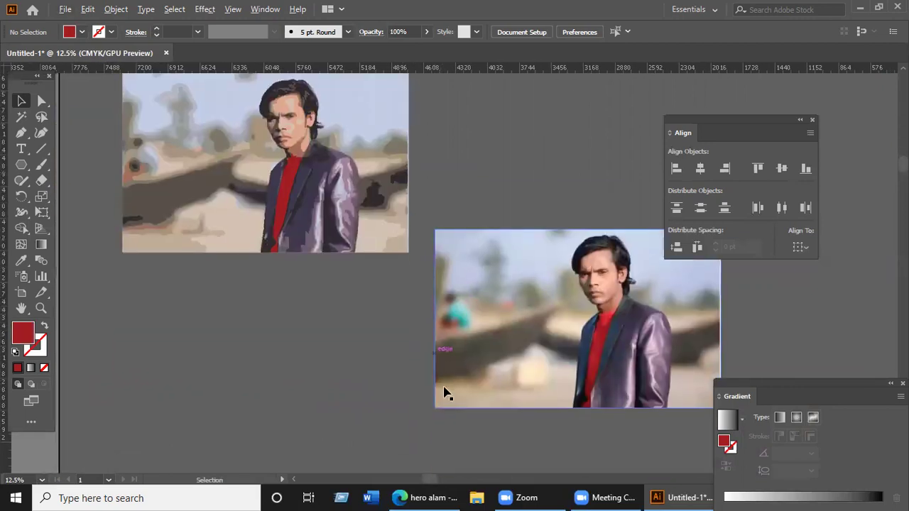
- Switch to the browser's "raster to vector" image search, open the before/after penguin logo result and copy the image
{"action": "left_click", "coordinate": [416, 495]}
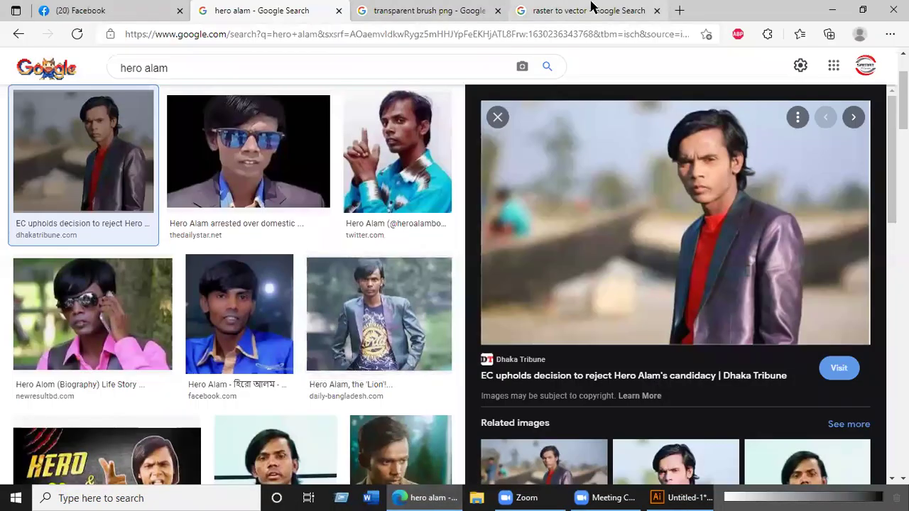
{"action": "left_click", "coordinate": [595, 10]}
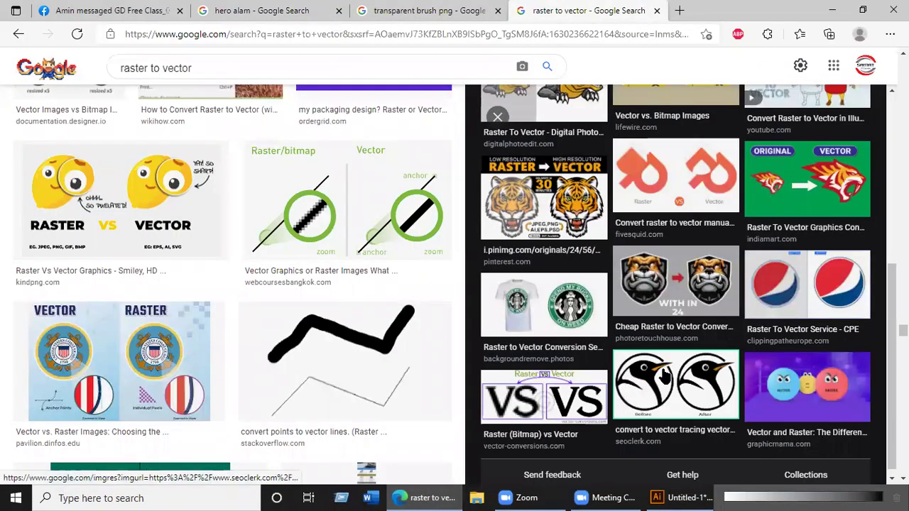
{"action": "left_click", "coordinate": [664, 375]}
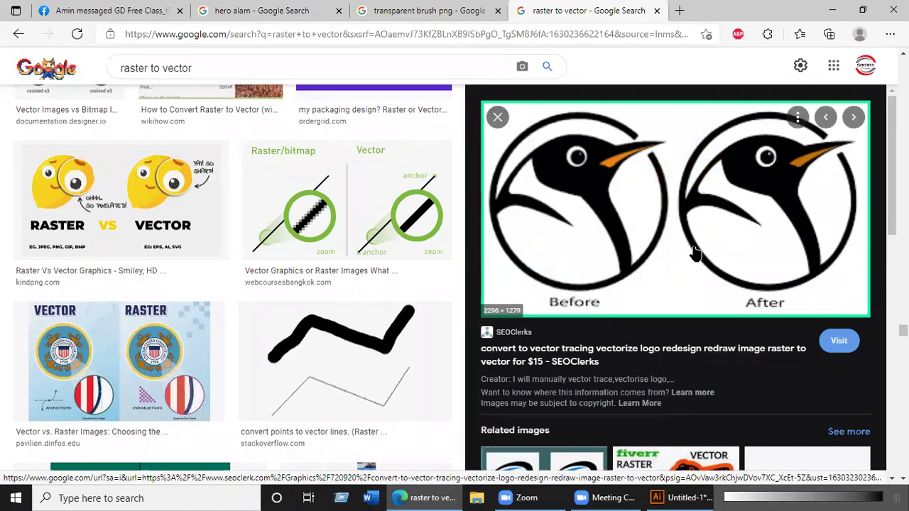
{"action": "scroll", "coordinate": [643, 325], "scroll_direction": "down", "scroll_amount": 8}
{"action": "scroll", "coordinate": [670, 266], "scroll_direction": "up", "scroll_amount": 8}
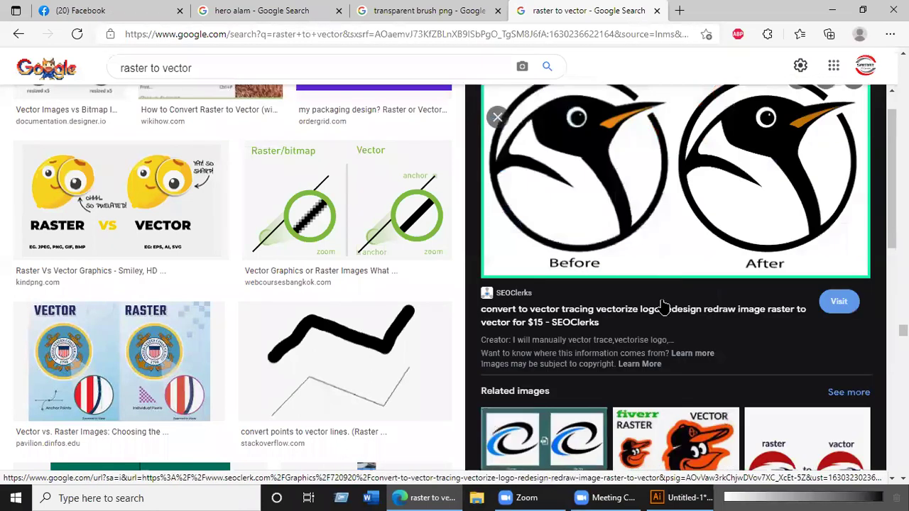
{"action": "right_click", "coordinate": [657, 205]}
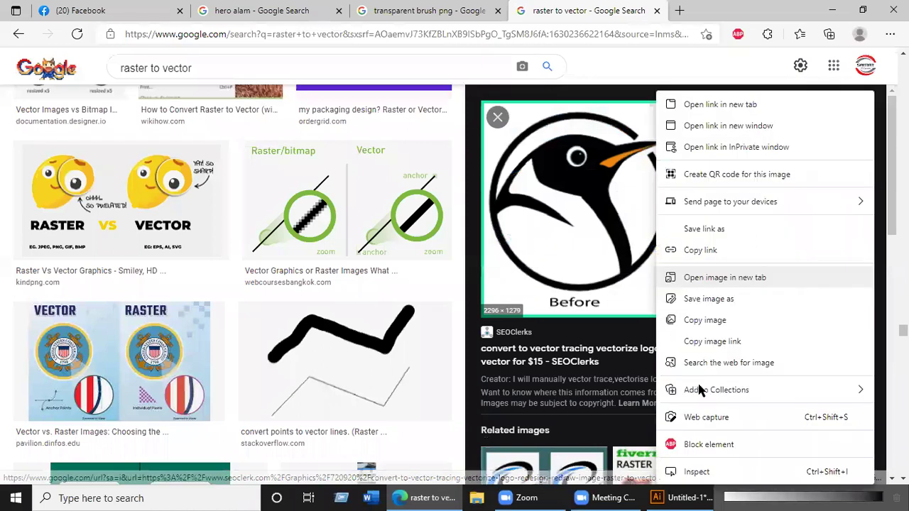
{"action": "left_click", "coordinate": [703, 320]}
- Return to Illustrator and paste the penguin logo image into the empty area below the portraits
{"action": "left_click", "coordinate": [835, 11]}
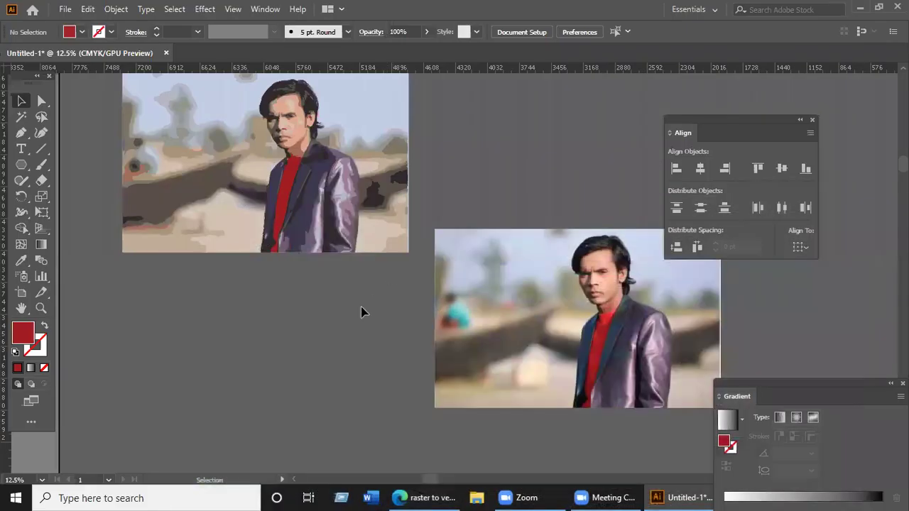
{"action": "key", "text": "ctrl+v"}
{"action": "left_click_drag", "start_coordinate": [376, 342], "coordinate": [299, 337]}
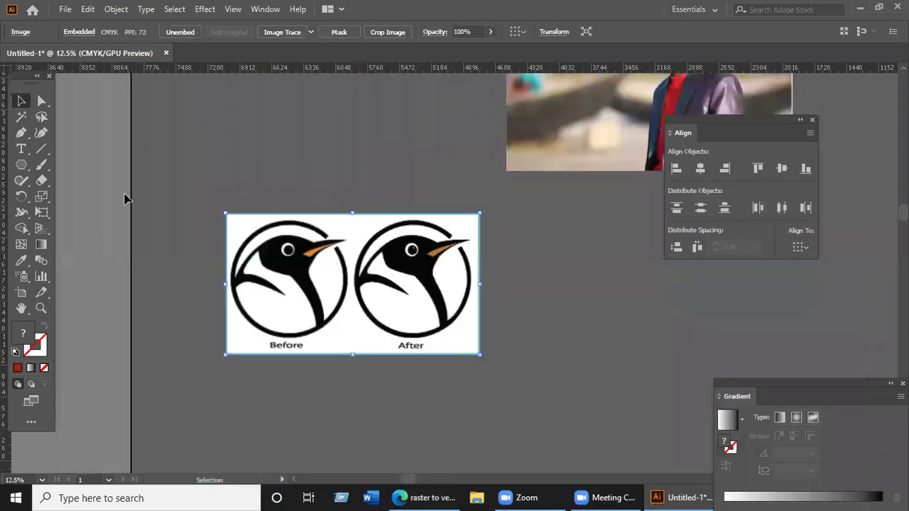
- Draw a rectangle over the "Before" half of the penguin image and use it as a clipping mask to crop the image
{"action": "left_click_drag", "start_coordinate": [22, 170], "coordinate": [74, 166]}
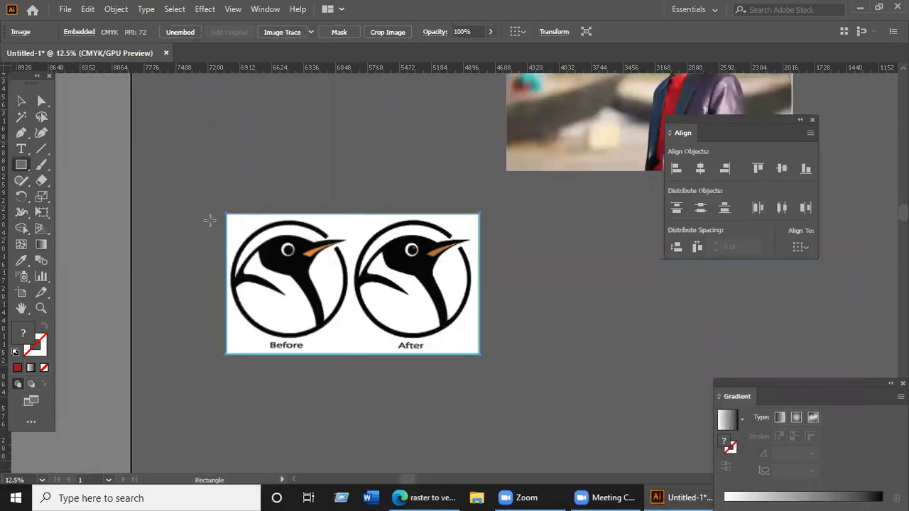
{"action": "mouse_move", "coordinate": [217, 212]}
{"action": "left_mouse_down"}
{"action": "mouse_move", "coordinate": [234, 265]}
{"action": "mouse_move", "coordinate": [351, 362]}
{"action": "left_mouse_up"}
{"action": "key", "text": "v"}
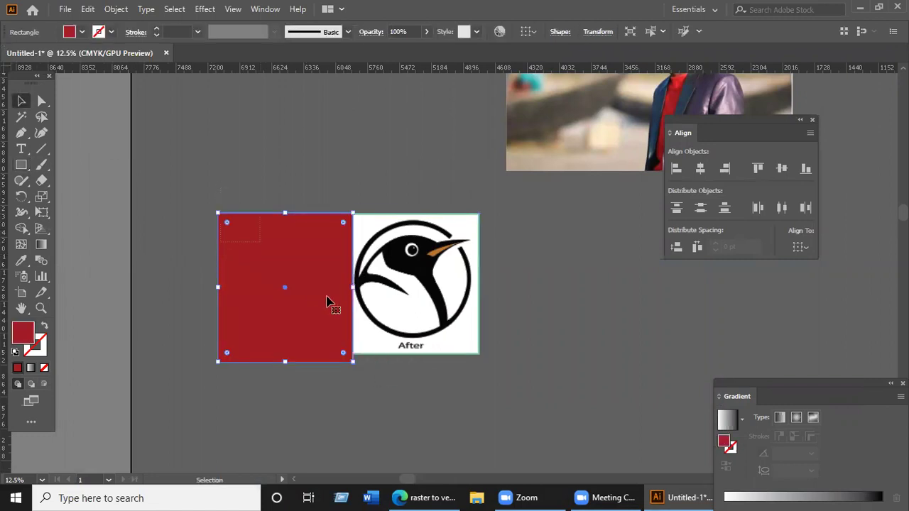
{"action": "key", "text": "ctrl+a"}
{"action": "right_click", "coordinate": [340, 306]}
{"action": "left_click", "coordinate": [373, 195]}
{"action": "key", "text": "ctrl+shift+a"}
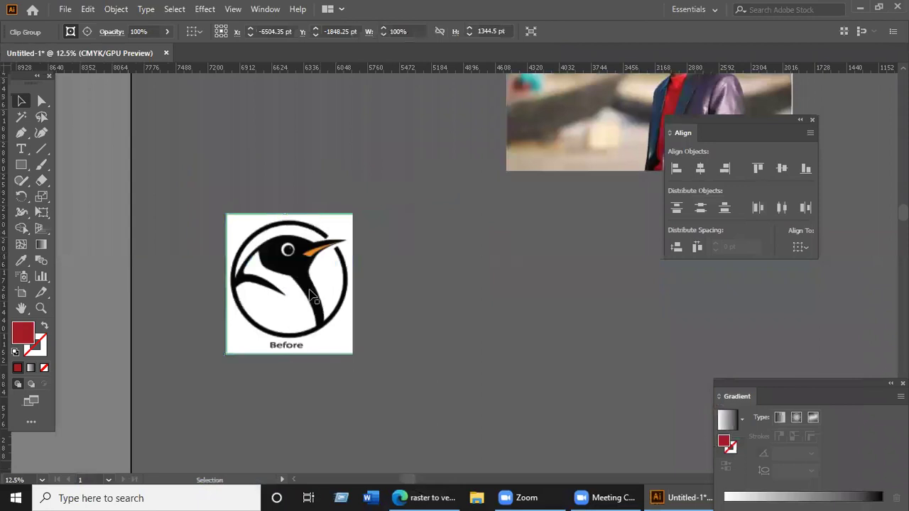
- Examine the edges, eye and beak of the "Before" penguin logo up close to judge its raster quality
{"action": "key", "text": "ctrl+plus"}
{"action": "key", "text": "a"}
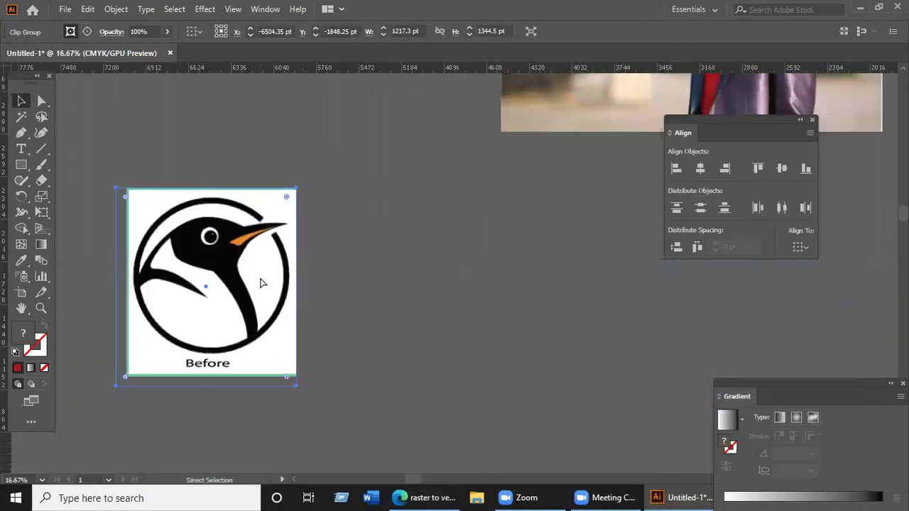
{"action": "key", "text": "ctrl+shift+a"}
{"action": "key", "text": "v"}
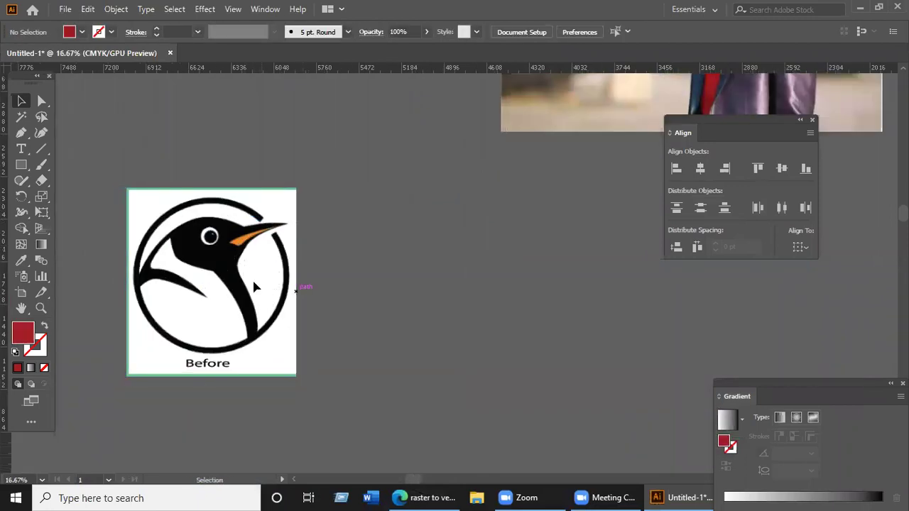
{"action": "scroll", "coordinate": [257, 283], "scroll_direction": "up", "scroll_amount": 4}
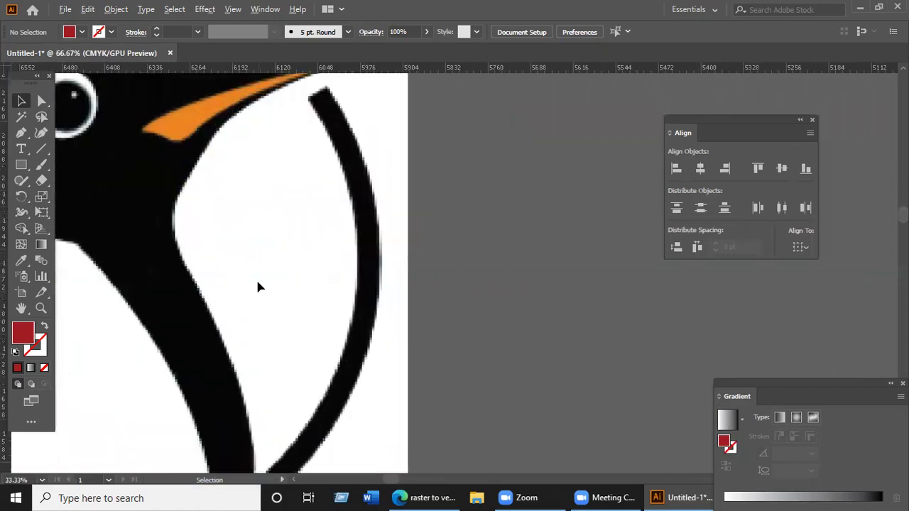
{"action": "scroll", "coordinate": [349, 262], "scroll_direction": "left", "scroll_amount": 3}
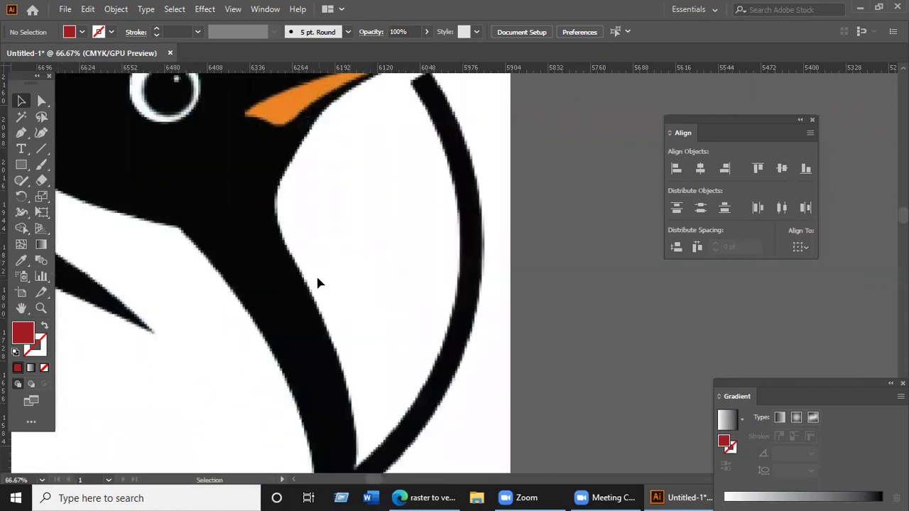
{"action": "scroll", "coordinate": [325, 284], "scroll_direction": "down", "scroll_amount": 2}
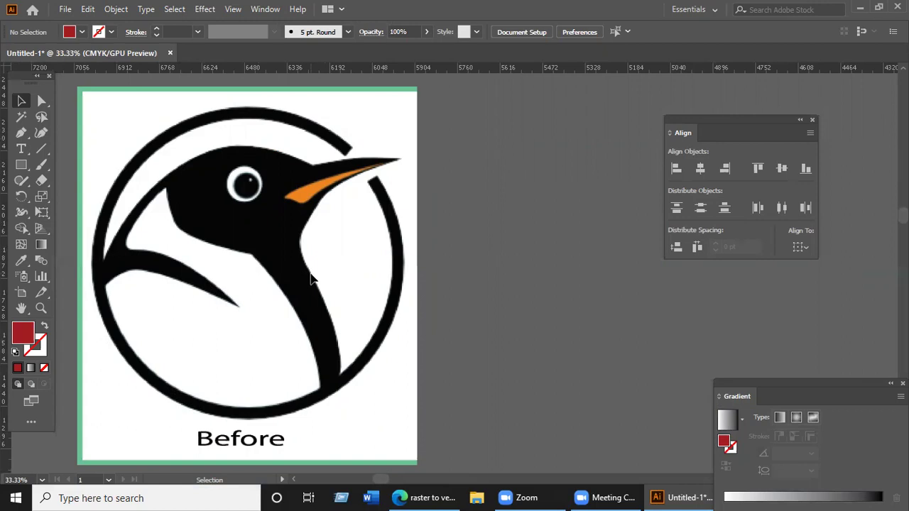
{"action": "scroll", "coordinate": [282, 283], "scroll_direction": "down", "scroll_amount": 1}
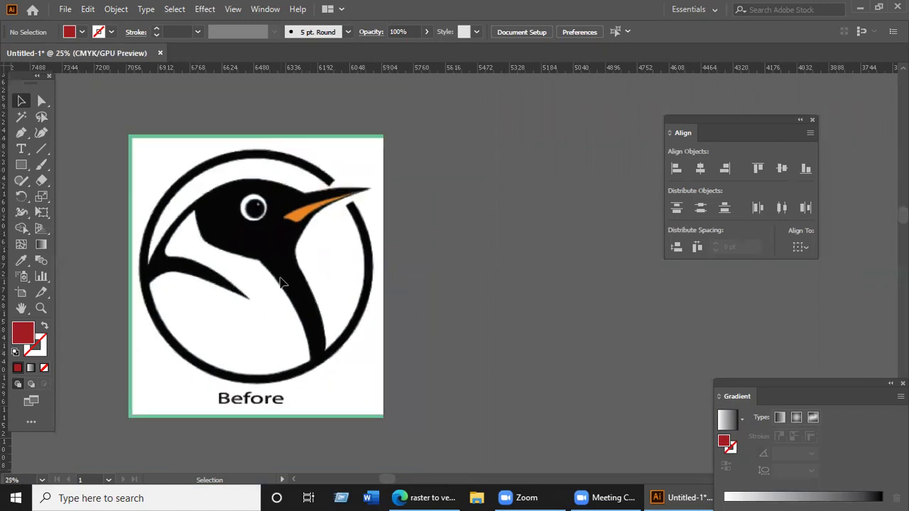
{"action": "scroll", "coordinate": [282, 283], "scroll_direction": "down", "scroll_amount": 1}
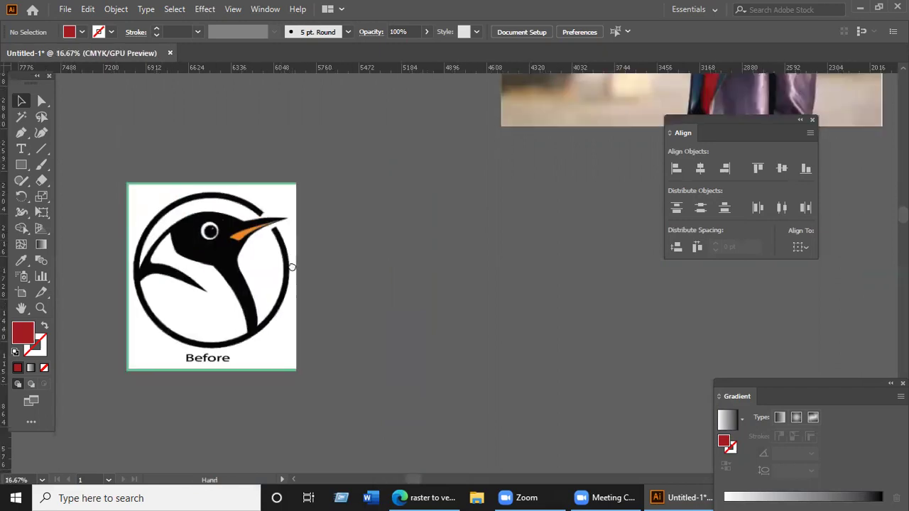
{"action": "scroll", "coordinate": [280, 217], "scroll_direction": "up", "scroll_amount": 8}
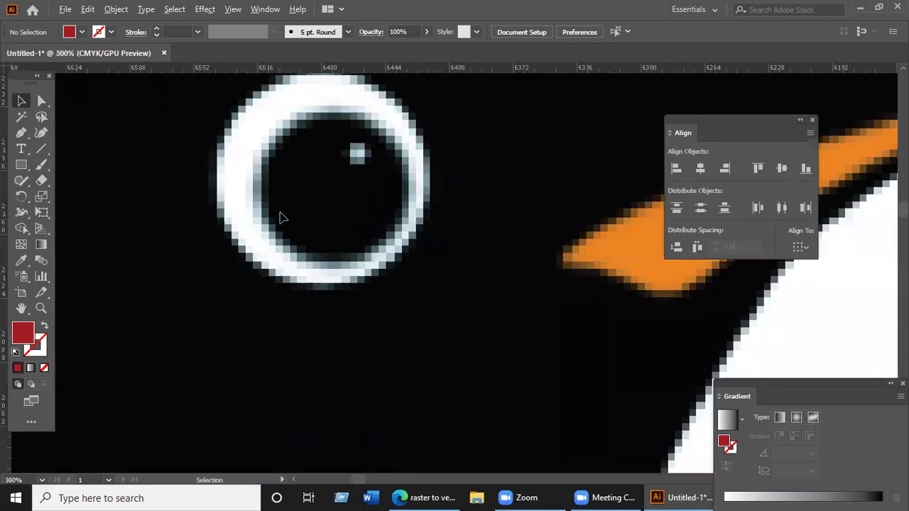
{"action": "scroll", "coordinate": [280, 217], "scroll_direction": "down", "scroll_amount": 10}
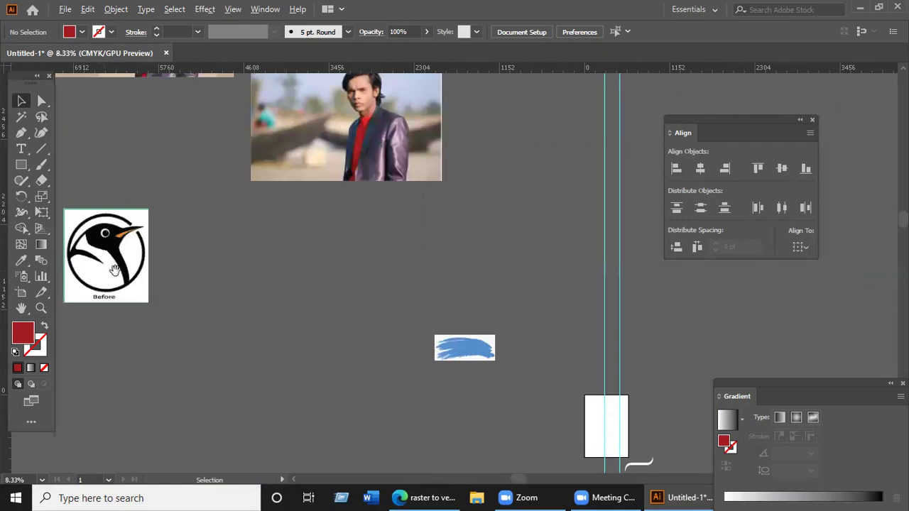
{"action": "left_click_drag", "start_coordinate": [113, 270], "coordinate": [190, 285]}
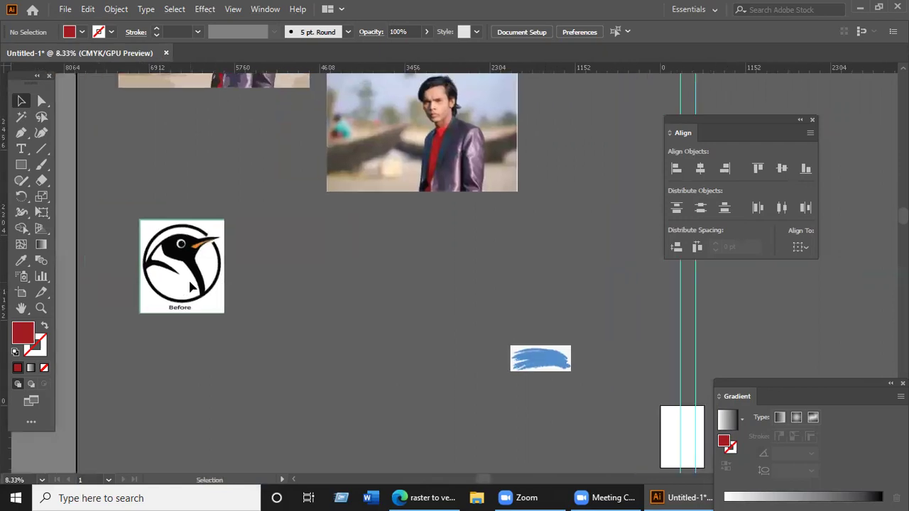
{"action": "scroll", "coordinate": [190, 286], "scroll_direction": "up", "scroll_amount": 4}
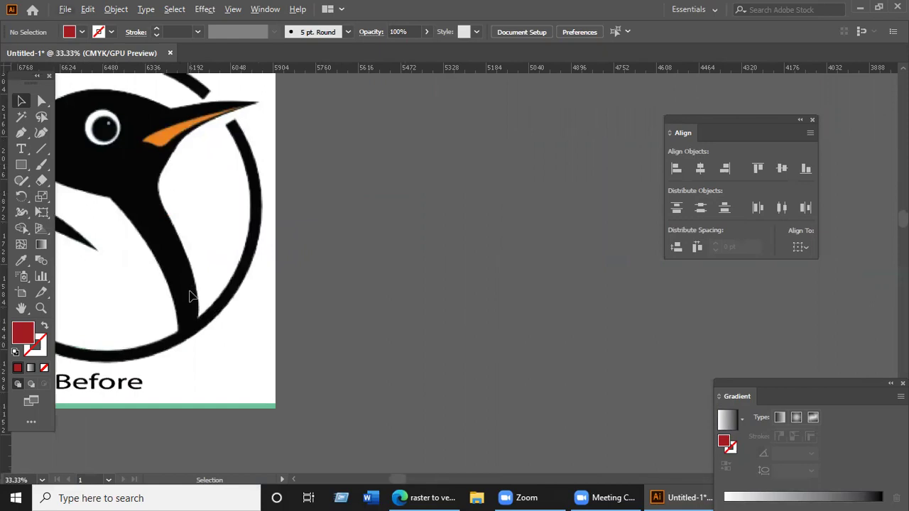
{"action": "scroll", "coordinate": [192, 299], "scroll_direction": "down", "scroll_amount": 2}
{"action": "scroll", "coordinate": [357, 284], "scroll_direction": "left", "scroll_amount": 3}
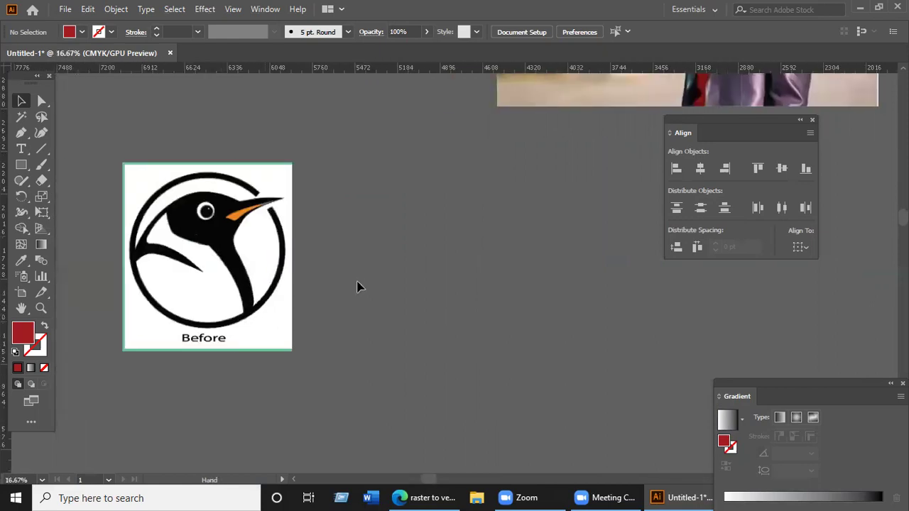
- Draw a circle with the Ellipse Tool over the outer ring of the penguin logo, roughly matching its size
{"action": "scroll", "coordinate": [135, 175], "scroll_direction": "up", "scroll_amount": 1}
{"action": "left_click", "coordinate": [20, 166]}
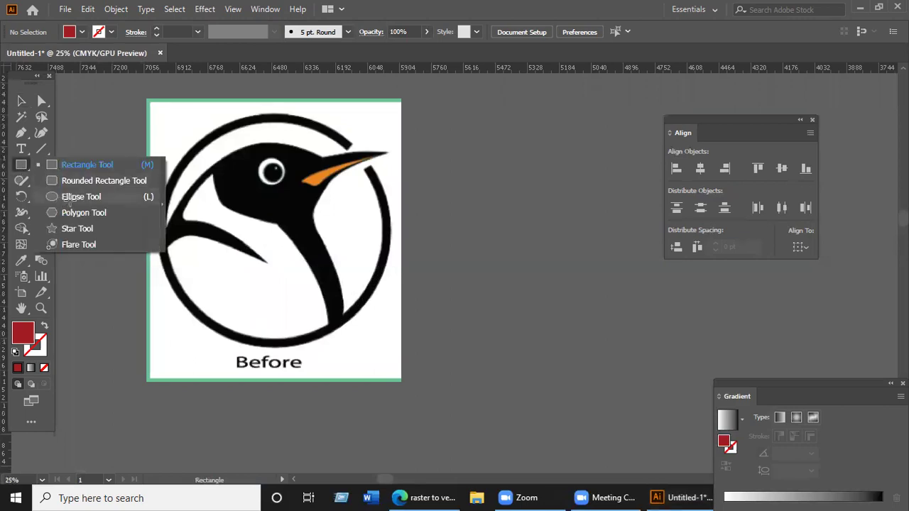
{"action": "left_click", "coordinate": [69, 199]}
{"action": "mouse_move", "coordinate": [271, 223]}
{"action": "left_mouse_down"}
{"action": "mouse_move", "coordinate": [302, 319]}
{"action": "mouse_move", "coordinate": [321, 337]}
{"action": "left_mouse_up"}
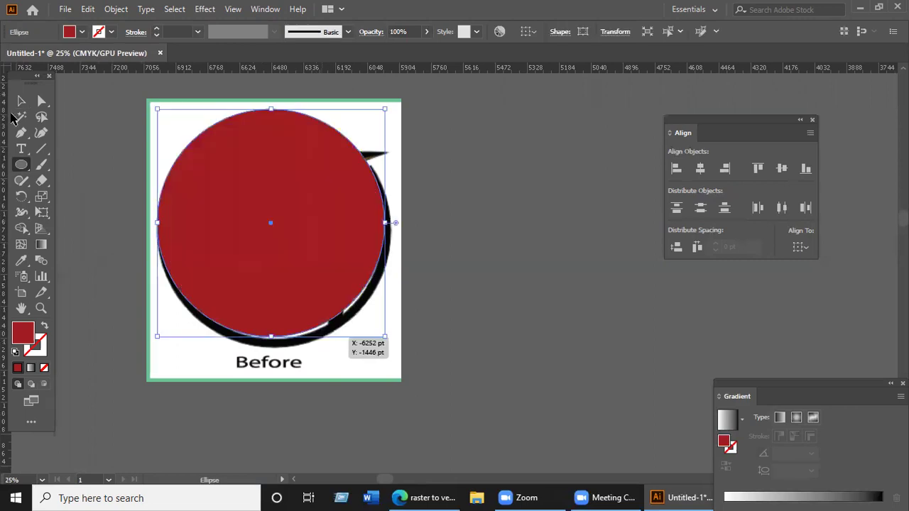
- Swap the circle's fill and stroke to leave a red outline without fill, and set the stroke weight to 45 pt
{"action": "left_click", "coordinate": [82, 37]}
{"action": "left_click", "coordinate": [112, 37]}
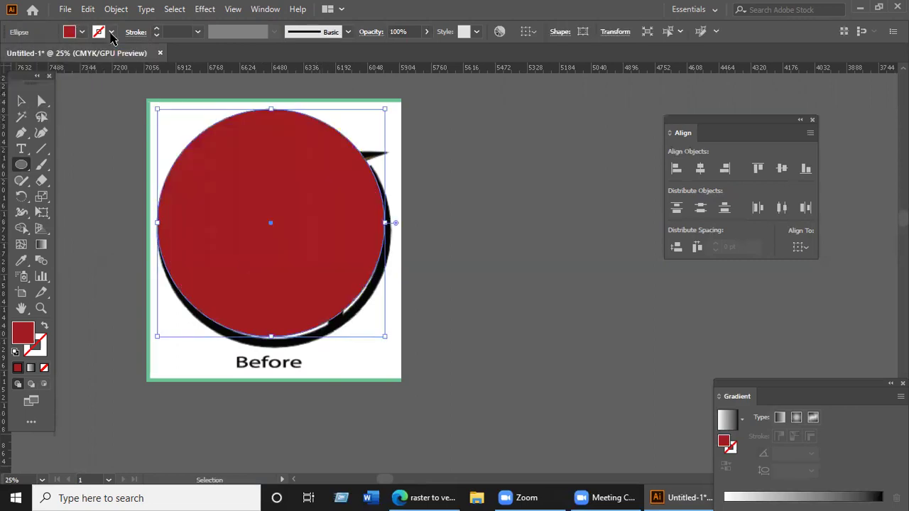
{"action": "left_click", "coordinate": [44, 326]}
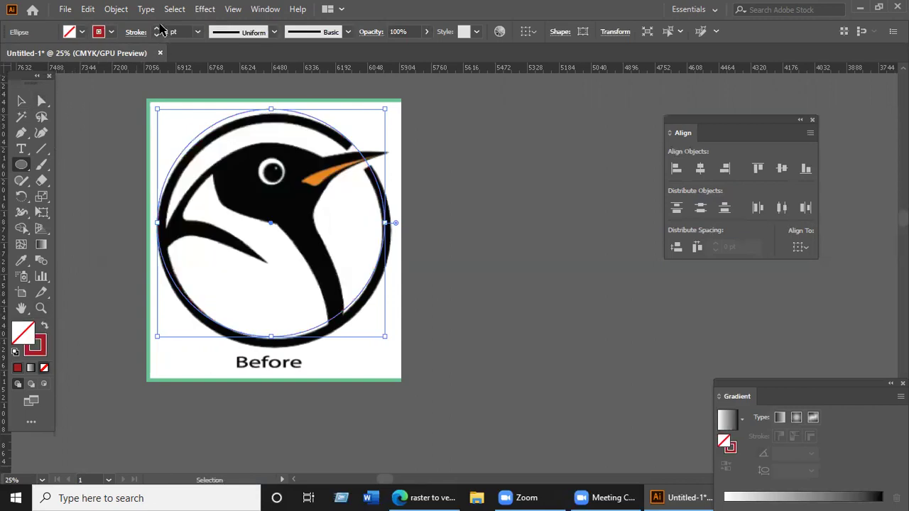
{"action": "left_click_drag", "start_coordinate": [156, 29], "coordinate": [152, 31]}
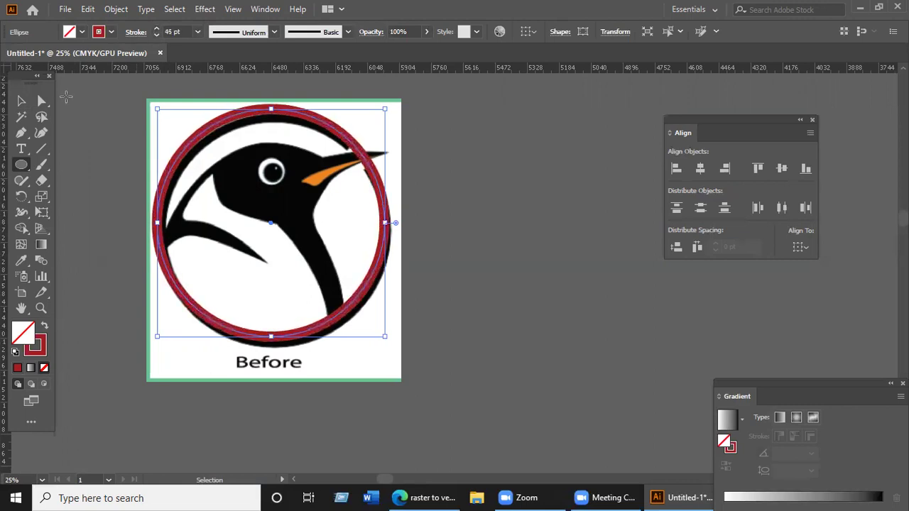
- Nudge the red circle down and slightly right until it lines up with the logo's black outer ring
{"action": "left_click", "coordinate": [21, 101]}
{"action": "key", "text": "Down"}
{"action": "key", "text": "Down"}
{"action": "key", "text": "Down"}
{"action": "key", "text": "Down"}
{"action": "key", "text": "Down"}
{"action": "key", "text": "Down"}
{"action": "key", "text": "Down"}
{"action": "key", "text": "Down"}
{"action": "key", "text": "Down"}
{"action": "key", "text": "Down"}
{"action": "key", "text": "Down"}
{"action": "key", "text": "Down"}
{"action": "key", "text": "Down"}
{"action": "key", "text": "Down"}
{"action": "key", "text": "Down"}
{"action": "key", "text": "Down"}
{"action": "key", "text": "Down"}
{"action": "key", "text": "Down"}
{"action": "key", "text": "Right"}
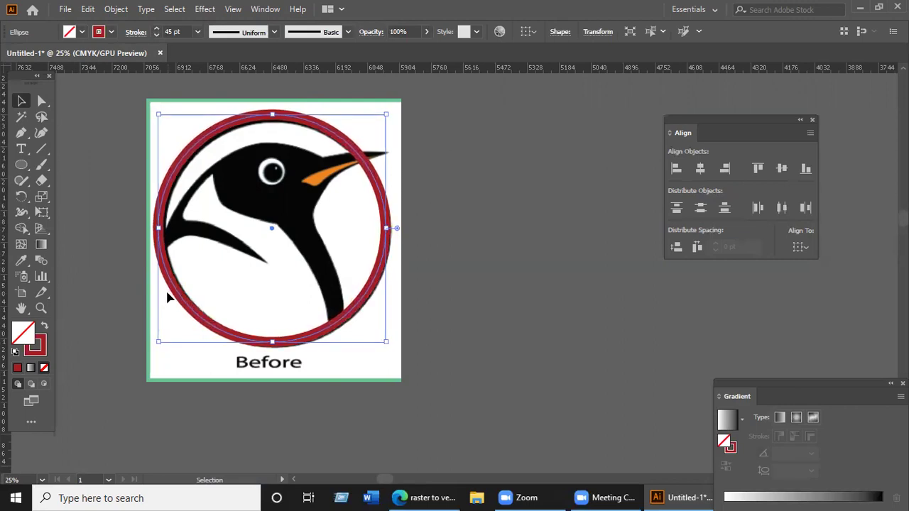
{"action": "left_click_drag", "start_coordinate": [156, 116], "coordinate": [159, 119]}
{"action": "key", "text": "Down"}
{"action": "key", "text": "Down"}
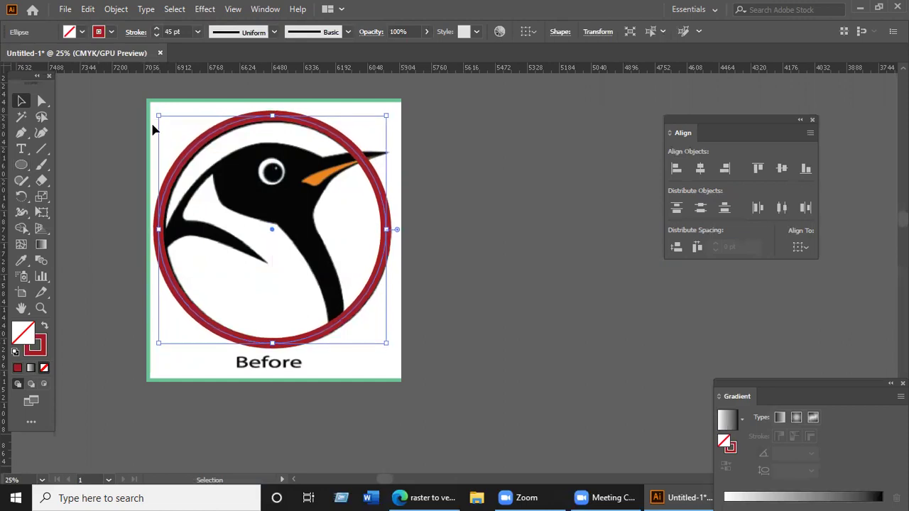
- Nudge the red circle slightly right to align it over the logo's outer ring
{"action": "key", "text": "Right"}
{"action": "key", "text": "Right"}
{"action": "left_click", "coordinate": [475, 210]}
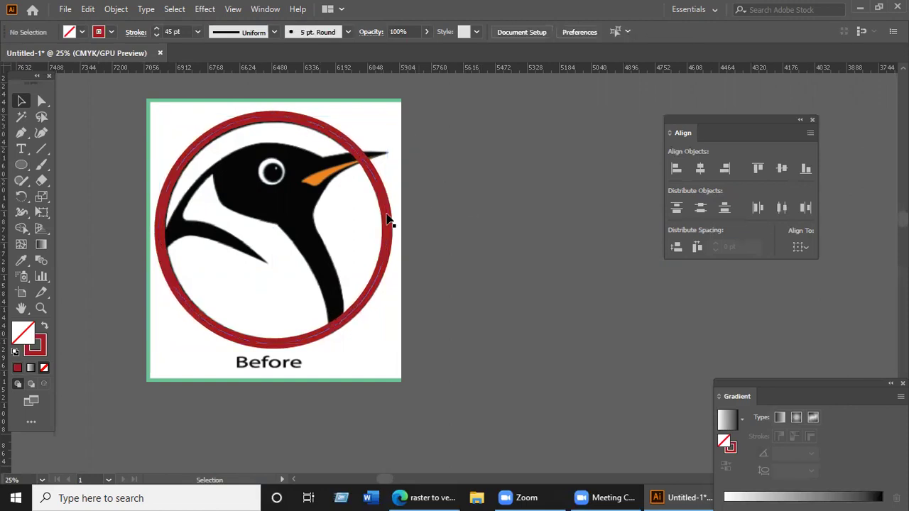
- Expand the red circle's stroke into a filled ring shape
{"action": "left_click", "coordinate": [388, 220]}
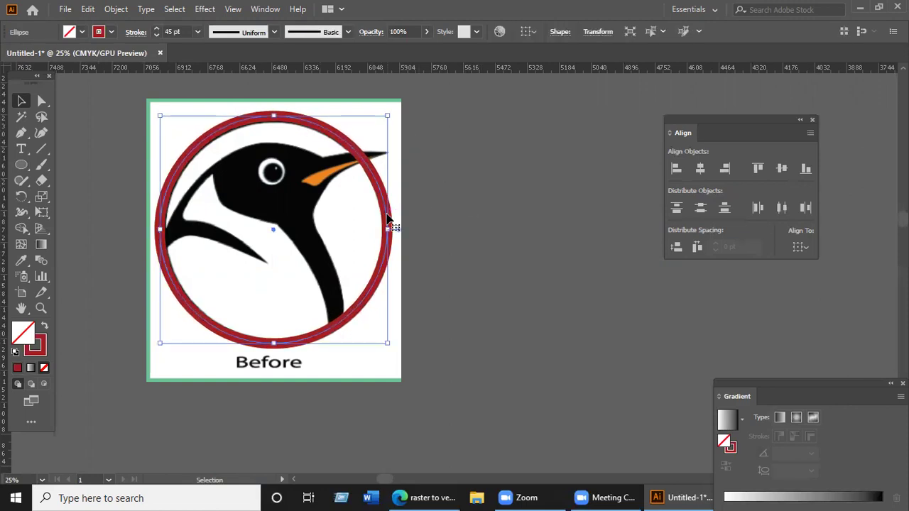
{"action": "left_click", "coordinate": [115, 9]}
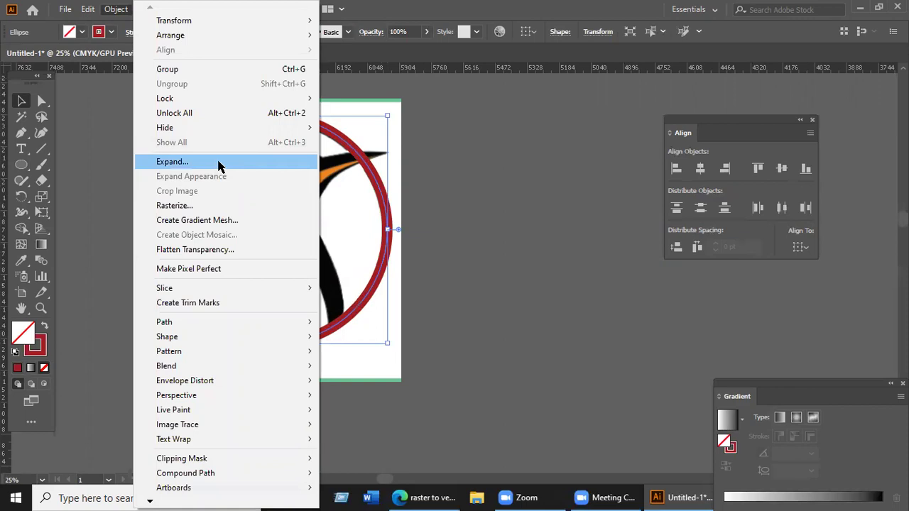
{"action": "left_click", "coordinate": [218, 163]}
{"action": "left_click", "coordinate": [559, 299]}
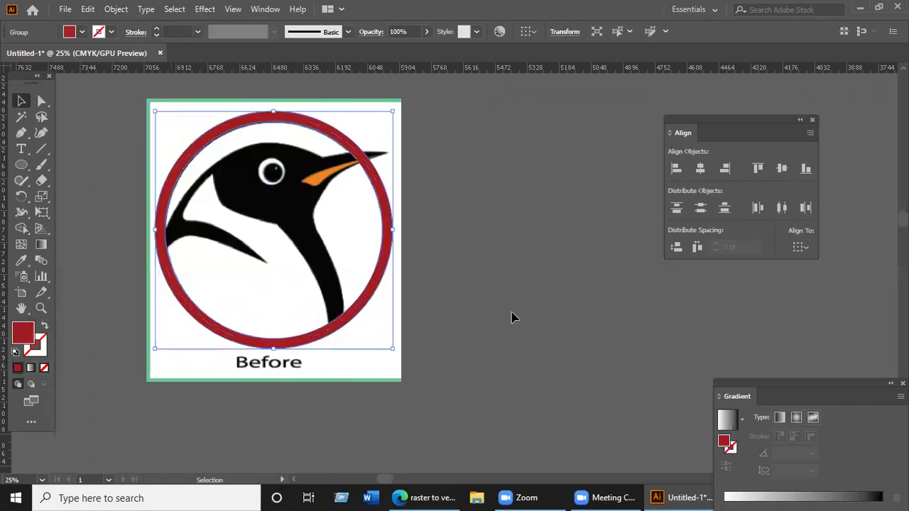
{"action": "left_click", "coordinate": [392, 247]}
{"action": "left_click_drag", "start_coordinate": [394, 243], "coordinate": [595, 246]}
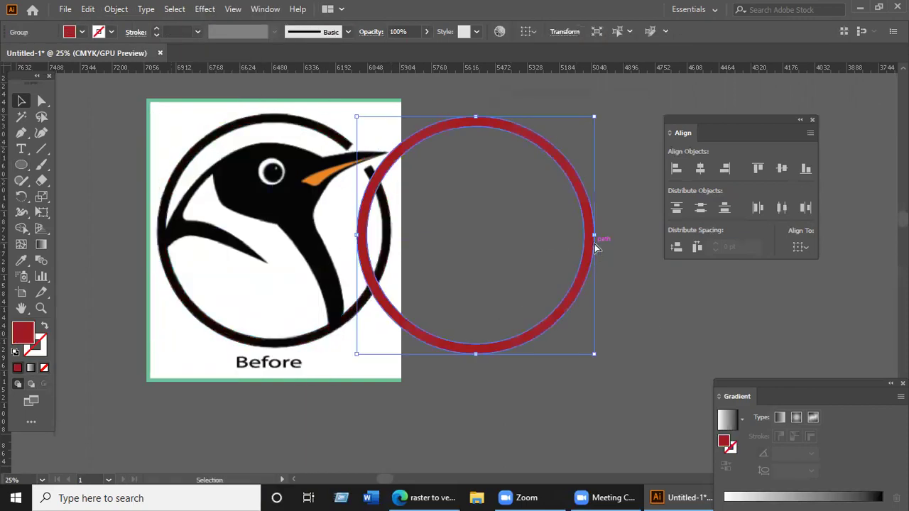
{"action": "key", "text": "ctrl+z"}
{"action": "left_click", "coordinate": [433, 213]}
- Trace the penguin's back and the top of its head with the Pen tool, from the ring's inner left edge to the beak's base
{"action": "scroll", "coordinate": [367, 193], "scroll_direction": "up", "scroll_amount": 1}
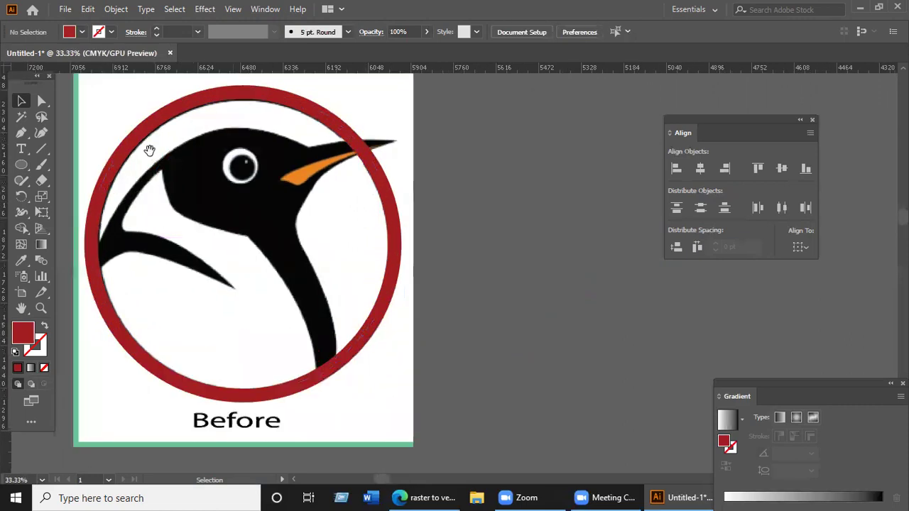
{"action": "left_click_drag", "start_coordinate": [149, 150], "coordinate": [225, 177]}
{"action": "left_click", "coordinate": [22, 133]}
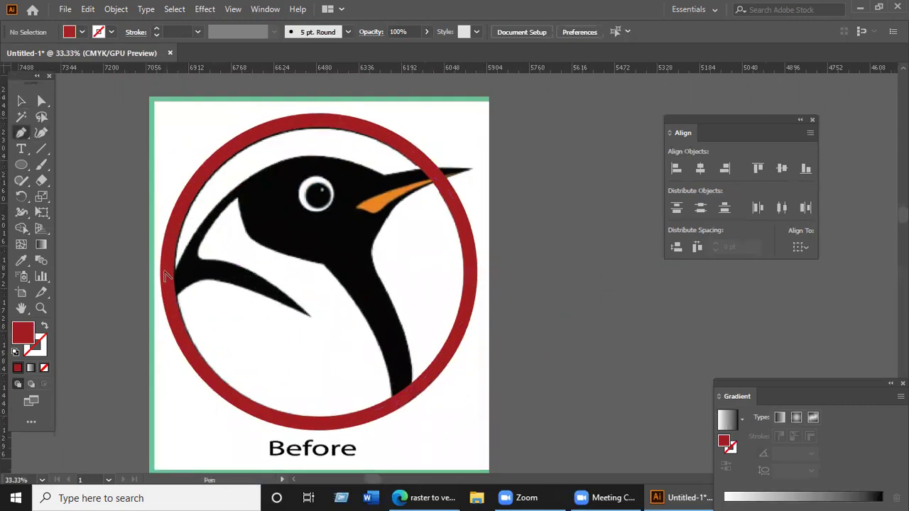
{"action": "scroll", "coordinate": [166, 274], "scroll_direction": "up", "scroll_amount": 2}
{"action": "left_click", "coordinate": [183, 269]}
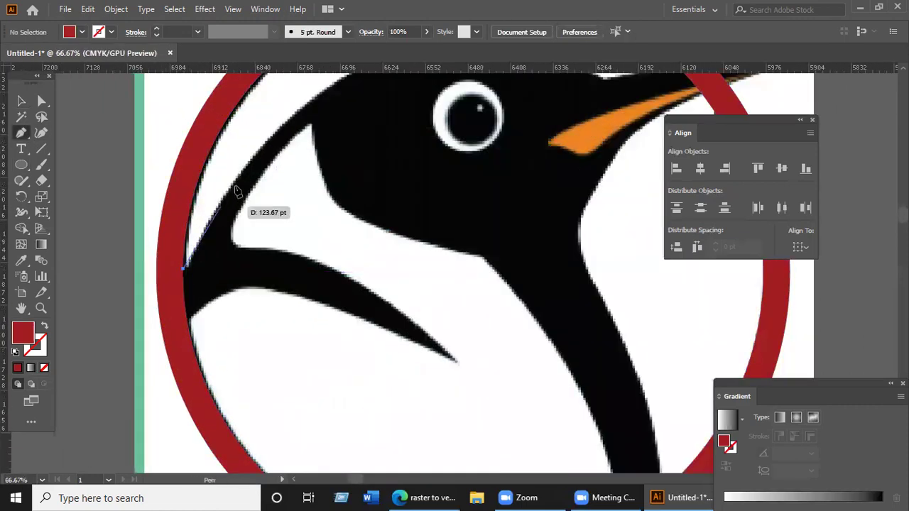
{"action": "left_click_drag", "start_coordinate": [240, 173], "coordinate": [255, 159]}
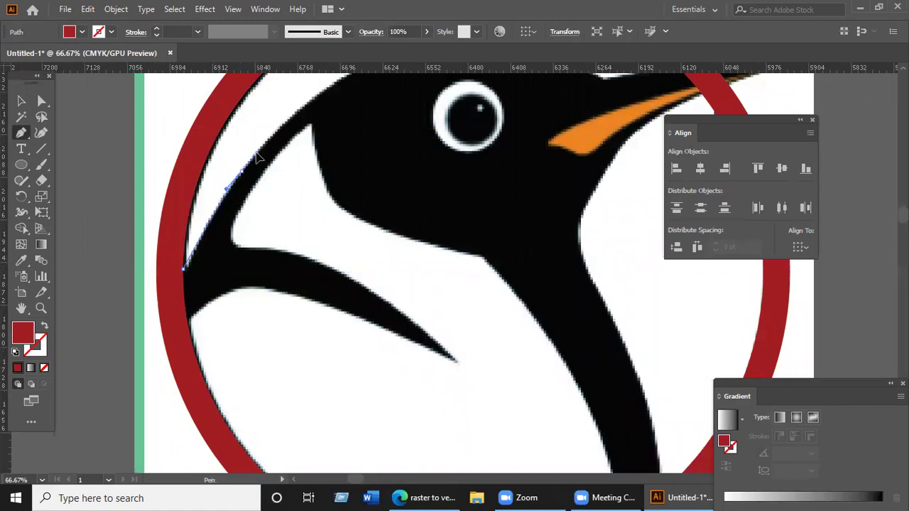
{"action": "left_click_drag", "start_coordinate": [336, 140], "coordinate": [283, 295]}
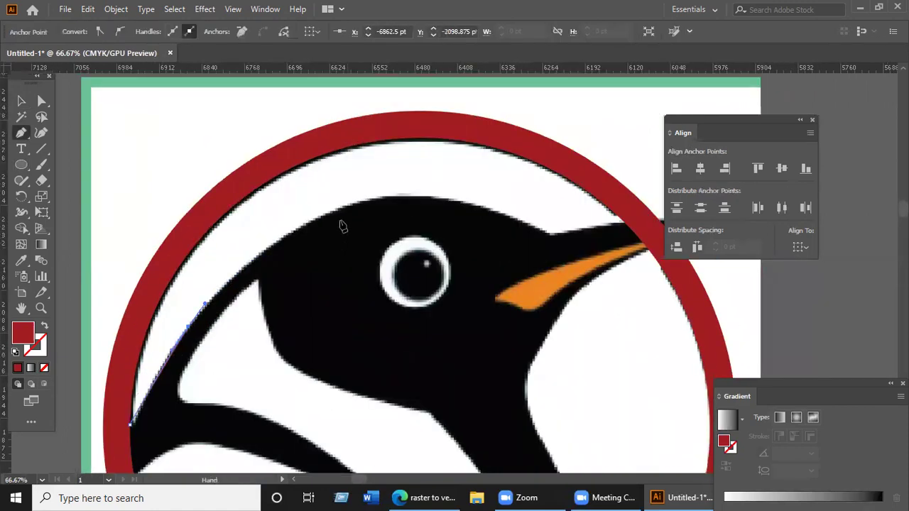
{"action": "left_click_drag", "start_coordinate": [366, 200], "coordinate": [438, 191]}
{"action": "key", "text": "ctrl+z"}
{"action": "left_click_drag", "start_coordinate": [428, 198], "coordinate": [470, 250]}
{"action": "left_click", "coordinate": [551, 223]}
- Extend the path along the beak's upper edge to its tip and turn the tip into a corner point
{"action": "scroll", "coordinate": [470, 250], "scroll_direction": "right", "scroll_amount": 3}
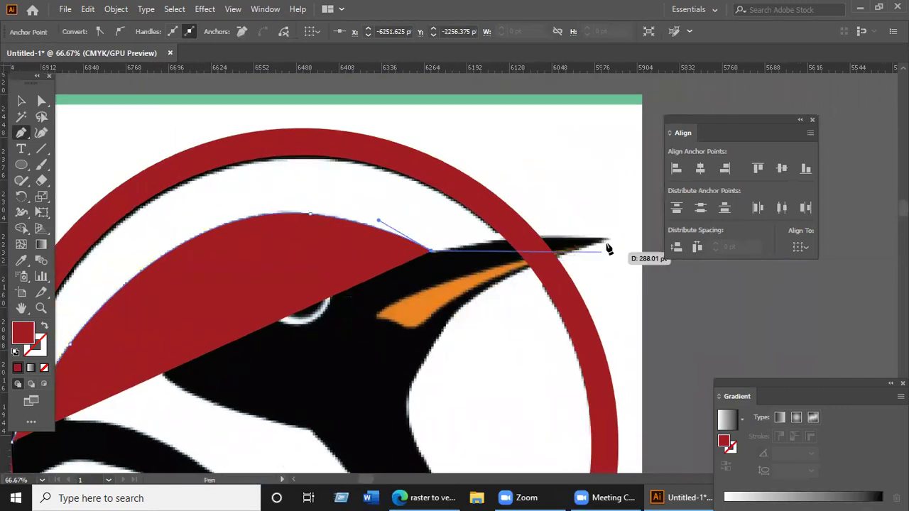
{"action": "left_click_drag", "start_coordinate": [608, 241], "coordinate": [687, 248]}
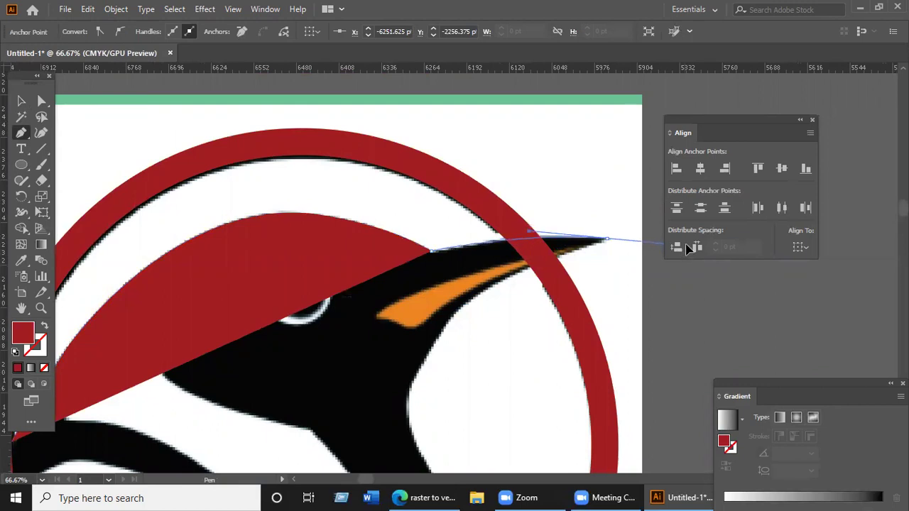
{"action": "left_click", "coordinate": [607, 240]}
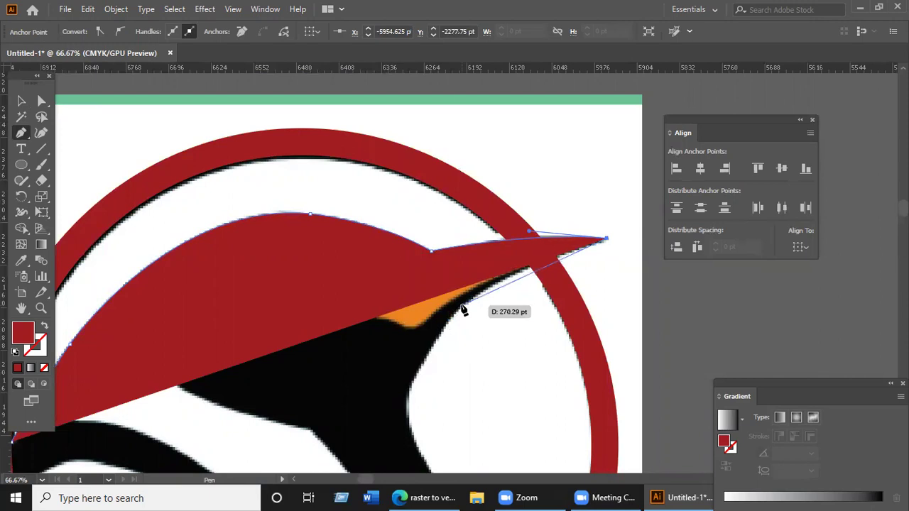
- Trace the beak's underside and the curve of the throat down to the upper front of the neck
{"action": "left_click_drag", "start_coordinate": [455, 310], "coordinate": [445, 257]}
{"action": "left_click_drag", "start_coordinate": [437, 304], "coordinate": [456, 367]}
{"action": "key", "text": "ctrl+z"}
{"action": "key", "text": "ctrl+z"}
{"action": "mouse_move", "coordinate": [417, 268]}
{"action": "left_mouse_down"}
{"action": "mouse_move", "coordinate": [418, 299]}
{"action": "mouse_move", "coordinate": [420, 270]}
{"action": "mouse_move", "coordinate": [409, 272]}
{"action": "left_mouse_up"}
{"action": "scroll", "coordinate": [420, 284], "scroll_direction": "up", "scroll_amount": 1}
{"action": "left_click_drag", "start_coordinate": [420, 309], "coordinate": [438, 321]}
{"action": "key", "text": "ctrl+z"}
{"action": "left_click_drag", "start_coordinate": [385, 253], "coordinate": [392, 263]}
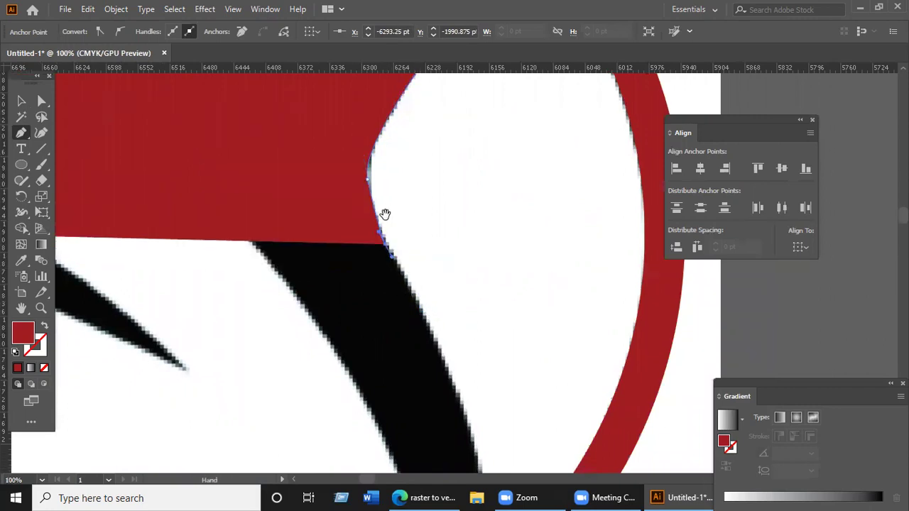
- Continue the path down the neck's front edge to the ring and across the neck's lower end
{"action": "scroll", "coordinate": [385, 213], "scroll_direction": "down", "scroll_amount": 2}
{"action": "scroll", "coordinate": [431, 333], "scroll_direction": "down", "scroll_amount": 2}
{"action": "mouse_move", "coordinate": [431, 332]}
{"action": "left_mouse_down"}
{"action": "mouse_move", "coordinate": [435, 406]}
{"action": "mouse_move", "coordinate": [430, 320]}
{"action": "left_mouse_up"}
{"action": "left_click", "coordinate": [398, 340]}
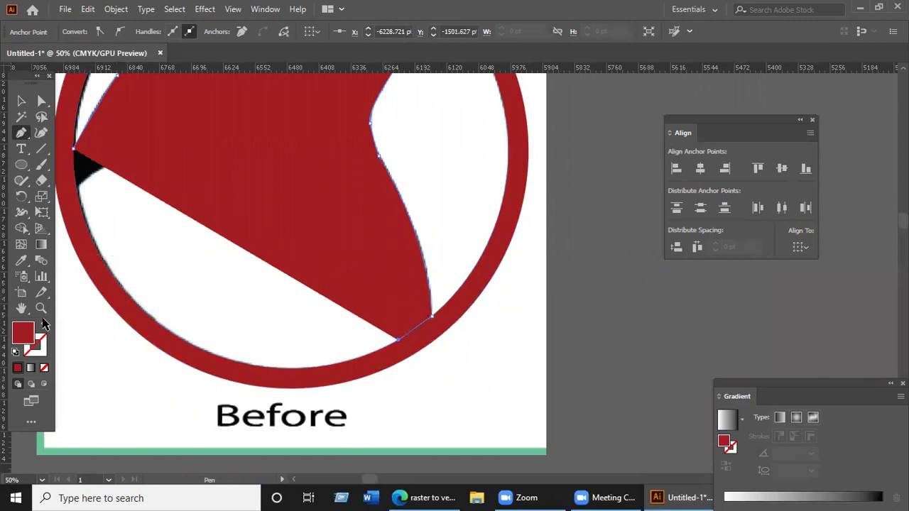
- Swap the path's fill and stroke, and trace the neck's inner edge and the cheek up to its pointed top
{"action": "key", "text": "shift+x"}
{"action": "scroll", "coordinate": [347, 266], "scroll_direction": "up", "scroll_amount": 3}
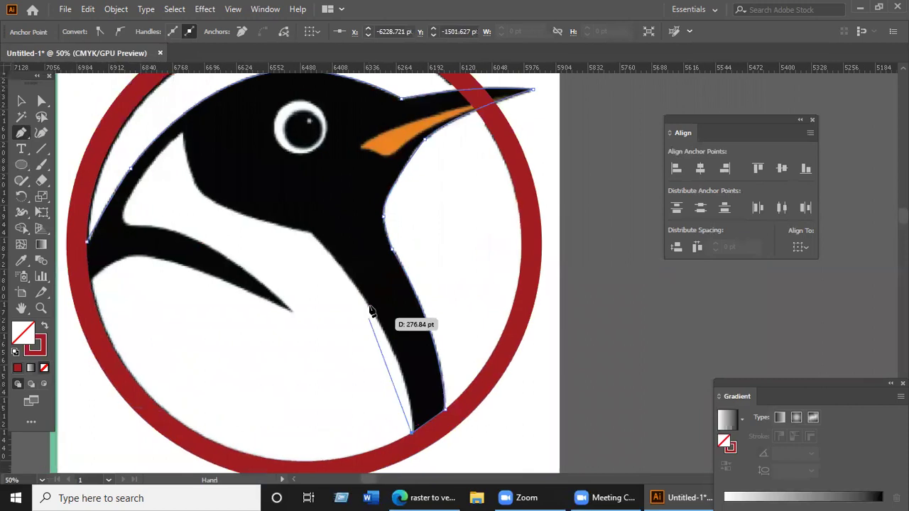
{"action": "left_click_drag", "start_coordinate": [341, 283], "coordinate": [369, 298]}
{"action": "left_click_drag", "start_coordinate": [517, 349], "coordinate": [348, 242]}
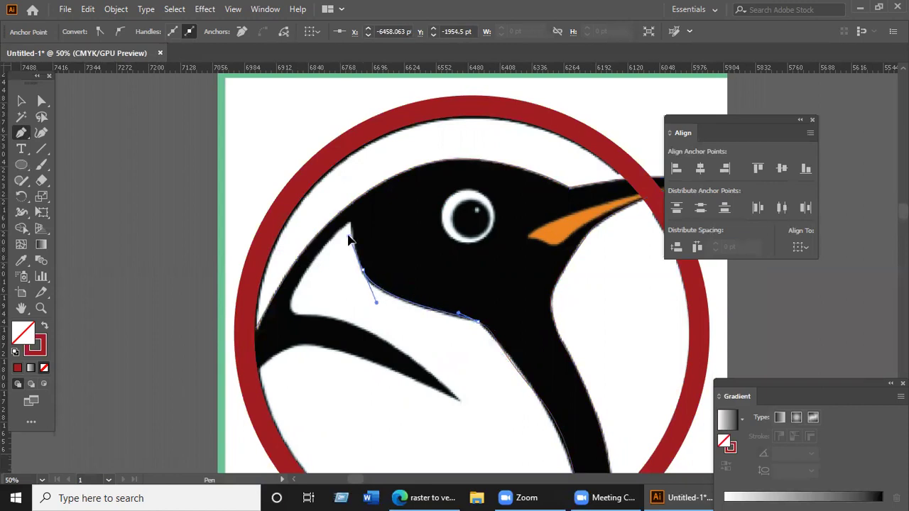
{"action": "left_click_drag", "start_coordinate": [355, 233], "coordinate": [355, 215]}
{"action": "left_click", "coordinate": [355, 212]}
{"action": "left_click_drag", "start_coordinate": [363, 273], "coordinate": [351, 217]}
- Trace the back's inner edge down from the cheek point and around the rounded corner above the wing
{"action": "key", "text": "alt"}
{"action": "left_click_drag", "start_coordinate": [340, 235], "coordinate": [318, 319]}
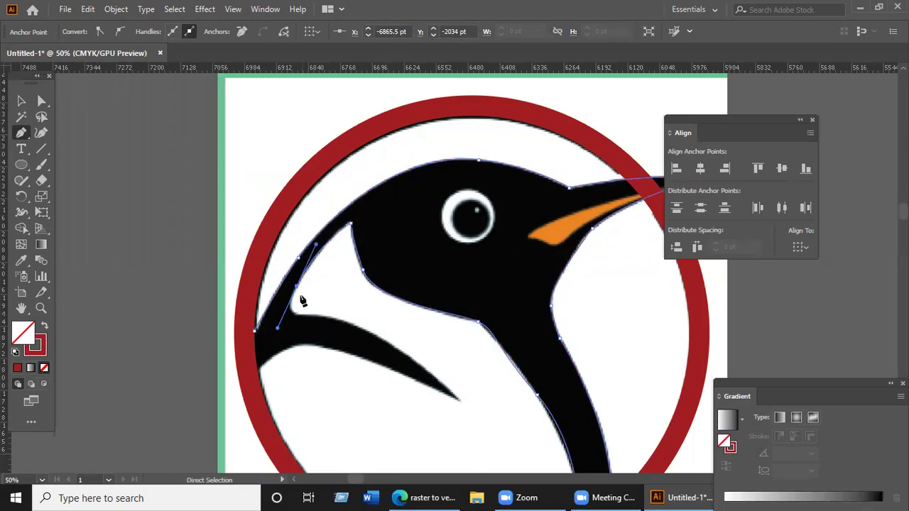
{"action": "left_click_drag", "start_coordinate": [297, 288], "coordinate": [302, 294]}
{"action": "left_click_drag", "start_coordinate": [299, 290], "coordinate": [391, 259]}
{"action": "scroll", "coordinate": [292, 308], "scroll_direction": "up", "scroll_amount": 3}
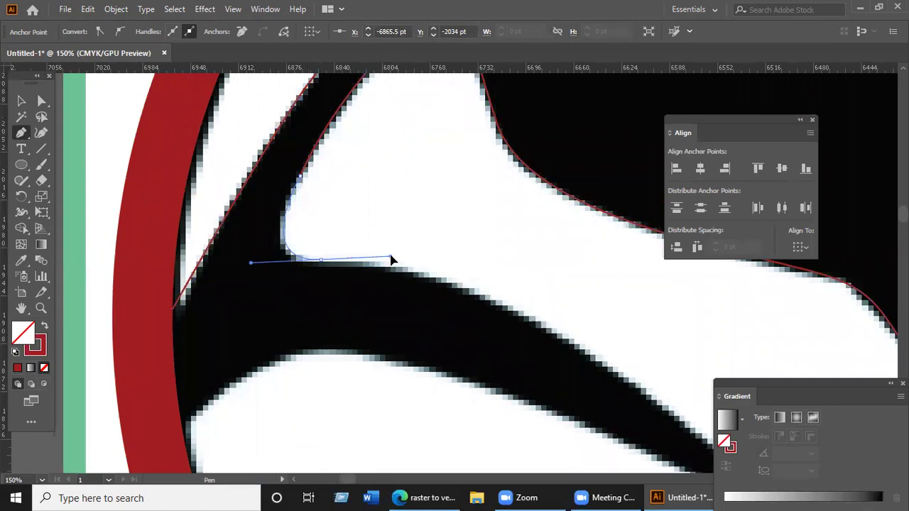
- Trace the wing's upper edge to its pointed tip and return along its lower edge to the ring
{"action": "scroll", "coordinate": [391, 243], "scroll_direction": "down", "scroll_amount": 3}
{"action": "scroll", "coordinate": [497, 381], "scroll_direction": "down", "scroll_amount": 2}
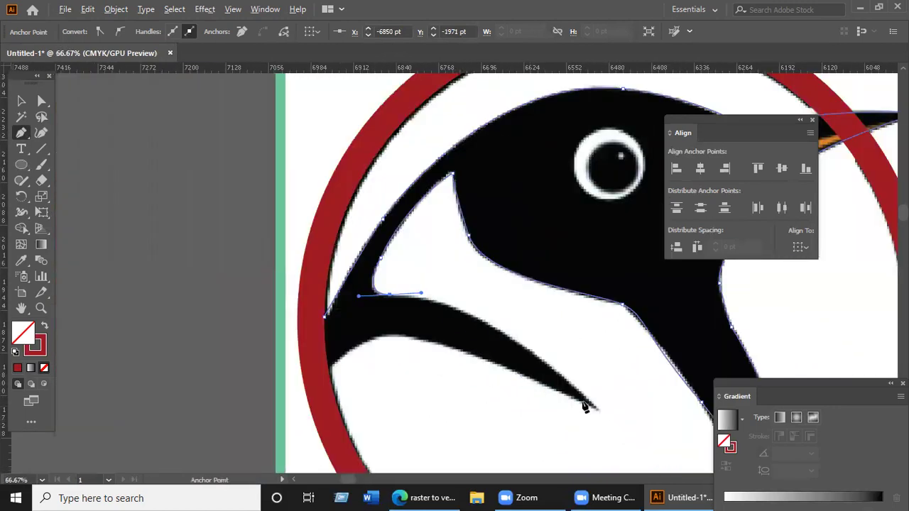
{"action": "left_click_drag", "start_coordinate": [594, 407], "coordinate": [671, 420]}
{"action": "left_click", "coordinate": [595, 332]}
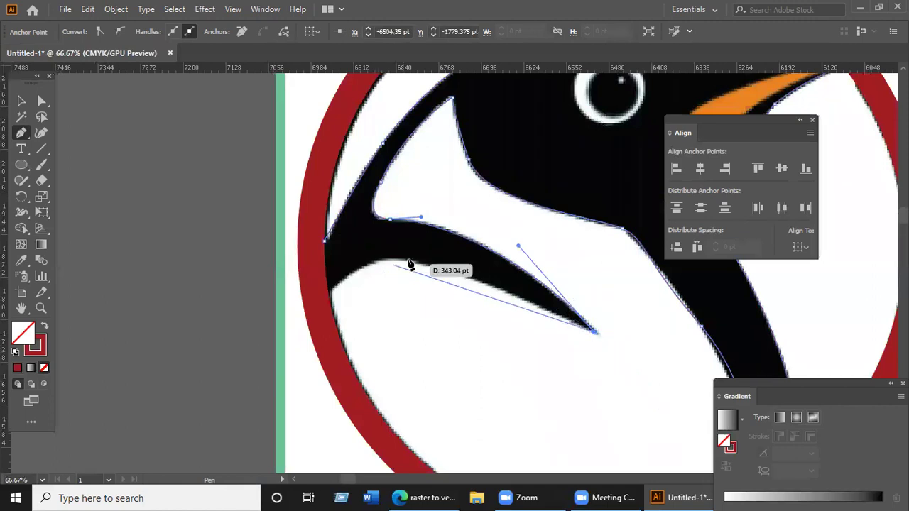
{"action": "left_click", "coordinate": [390, 260]}
{"action": "left_click_drag", "start_coordinate": [358, 267], "coordinate": [325, 241]}
- Bring the path back to its starting point on the ring and swap fill and stroke to fill the penguin red
{"action": "key", "text": "ctrl+minus"}
{"action": "key", "text": "ctrl+minus"}
{"action": "key", "text": "ctrl+minus"}
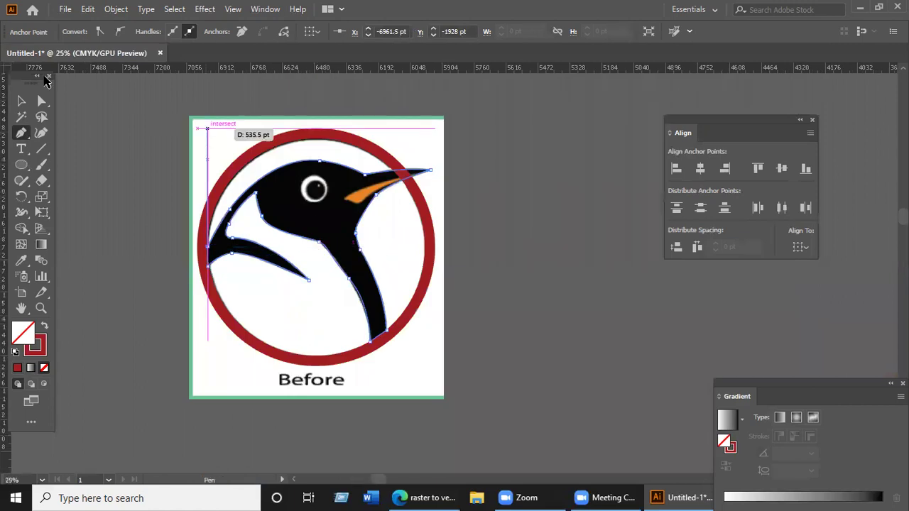
{"action": "key", "text": "ctrl+plus"}
{"action": "key", "text": "ctrl+plus"}
{"action": "key", "text": "ctrl+plus"}
{"action": "key", "text": "ctrl+plus"}
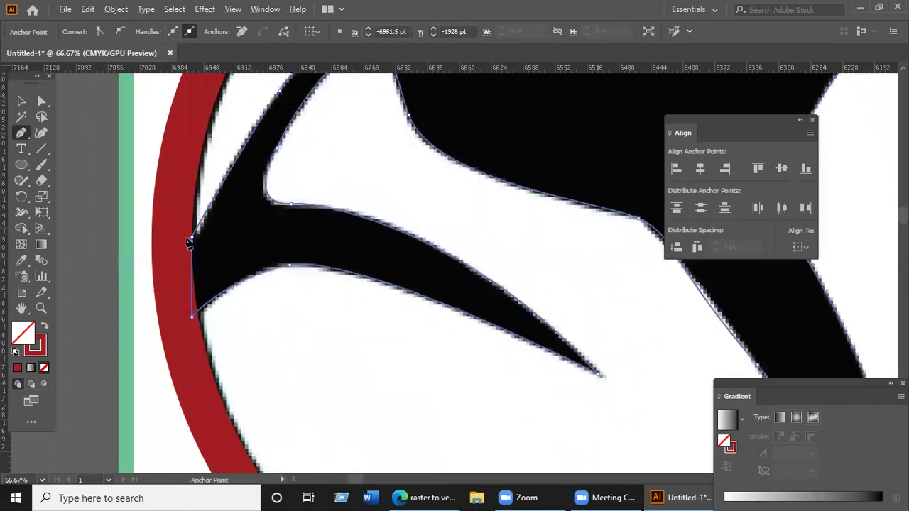
{"action": "left_click_drag", "start_coordinate": [191, 238], "coordinate": [191, 240]}
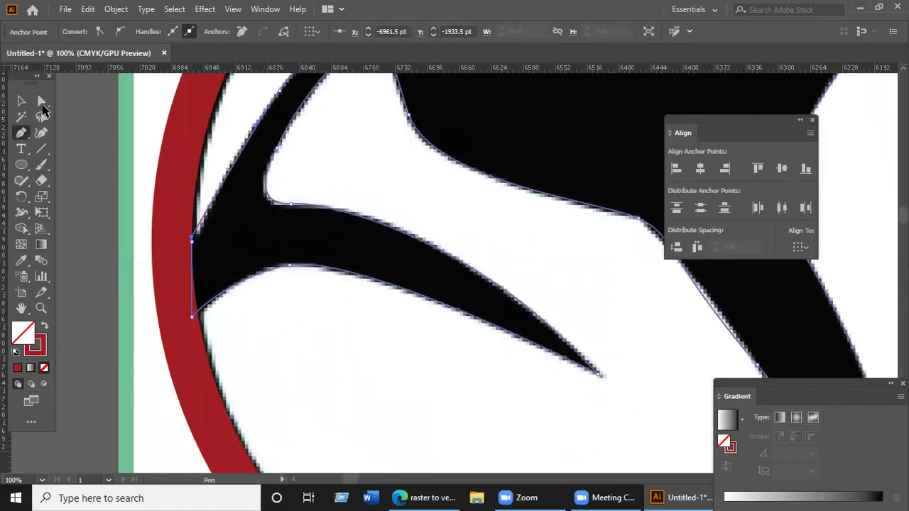
{"action": "left_click", "coordinate": [42, 328]}
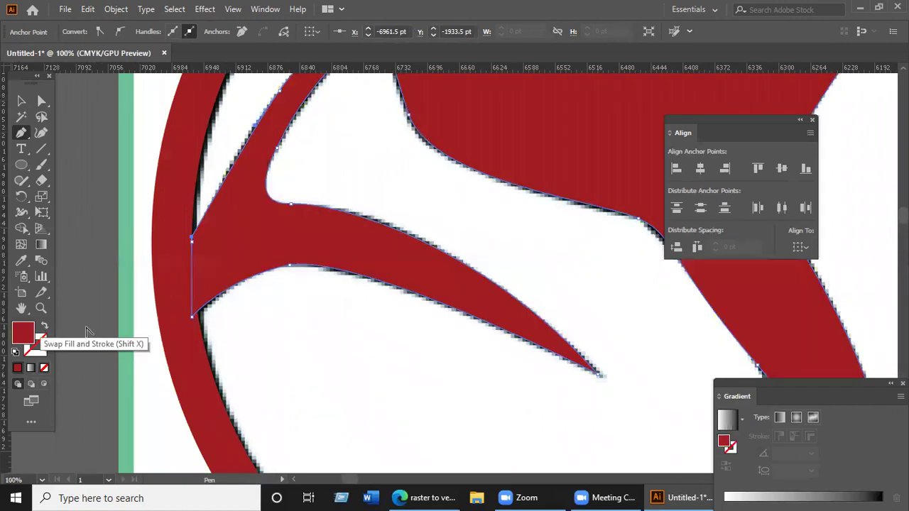
{"action": "key", "text": "ctrl+minus"}
{"action": "key", "text": "ctrl+minus"}
{"action": "left_click", "coordinate": [22, 101]}
{"action": "left_click_drag", "start_coordinate": [372, 198], "coordinate": [521, 291]}
{"action": "key", "text": "a"}
{"action": "key", "text": "ctrl+z"}
{"action": "key", "text": "v"}
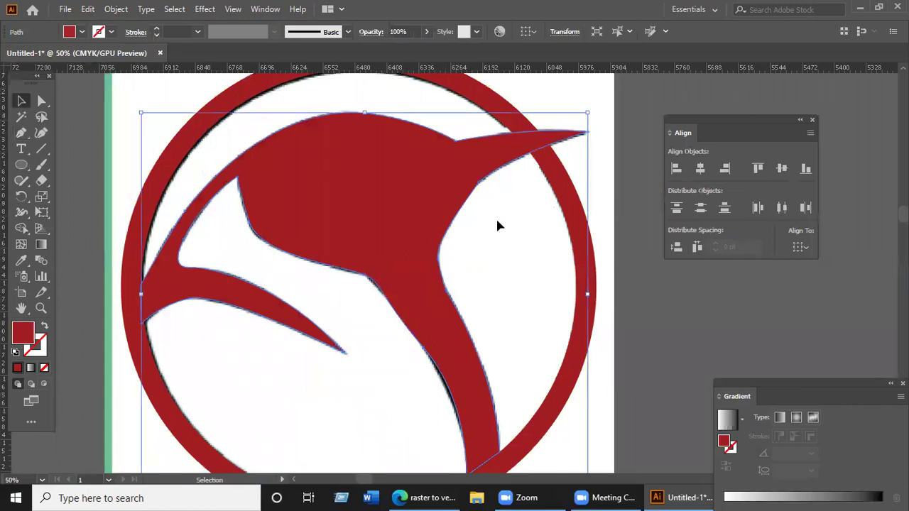
- Move the red ring and penguin shape together off the original logo into the empty space to its right
{"action": "key", "text": "ctrl+minus"}
{"action": "key", "text": "ctrl+minus"}
{"action": "key", "text": "ctrl+minus"}
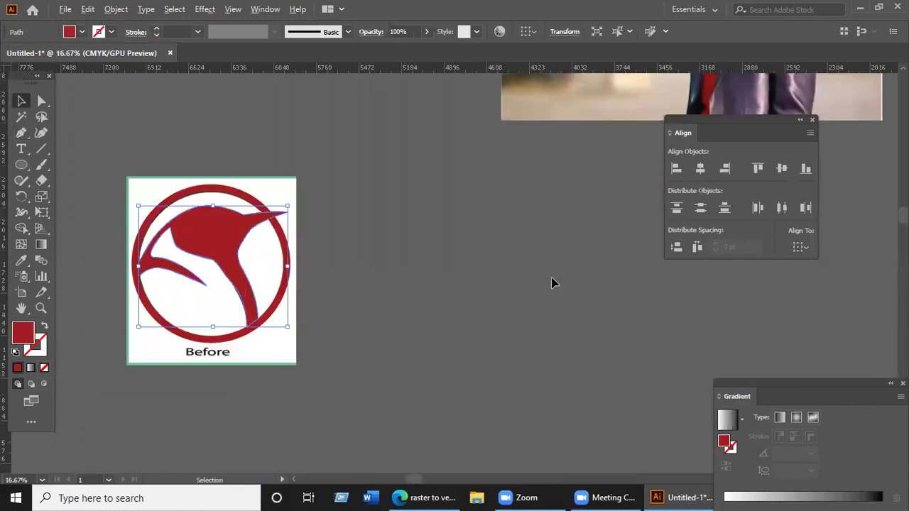
{"action": "left_click", "coordinate": [551, 282]}
{"action": "left_click", "coordinate": [249, 284]}
{"action": "left_click_drag", "start_coordinate": [248, 284], "coordinate": [476, 286]}
{"action": "left_click", "coordinate": [587, 363]}
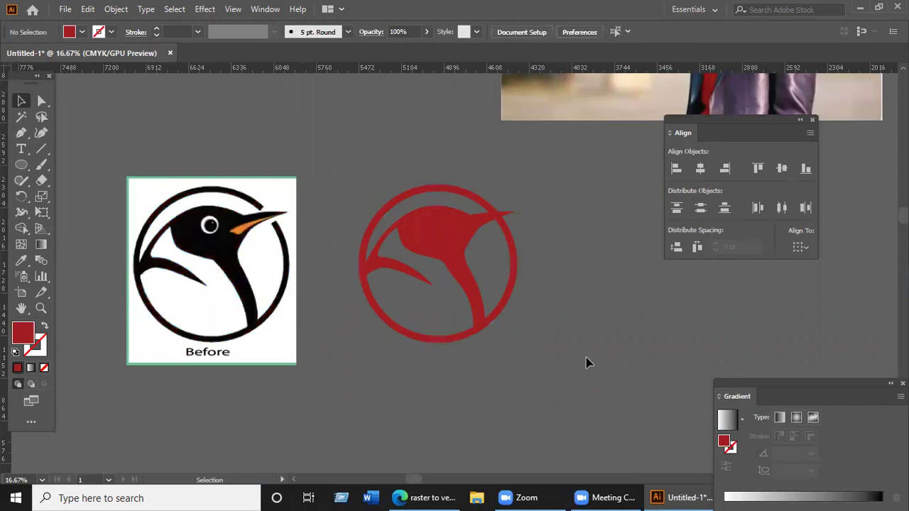
- Change the fill of the traced ring and penguin shape to white
{"action": "left_click_drag", "start_coordinate": [525, 348], "coordinate": [407, 196]}
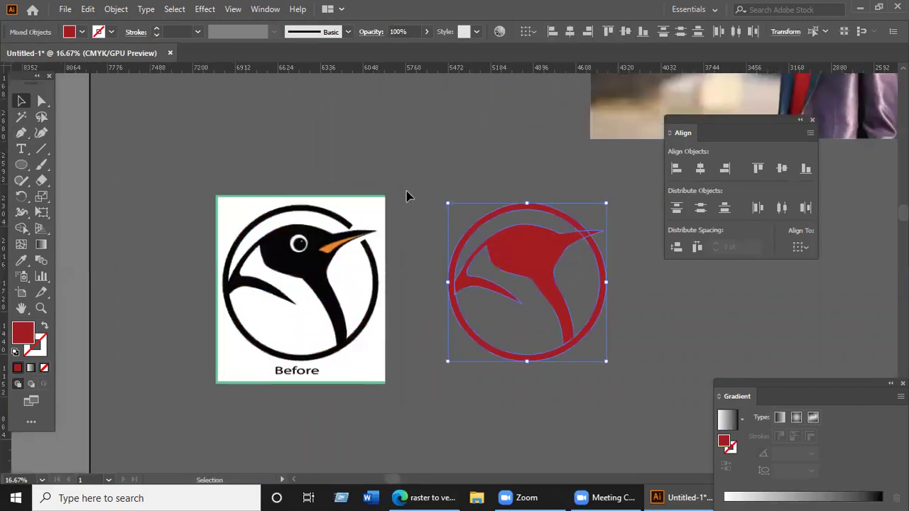
{"action": "left_click", "coordinate": [81, 31]}
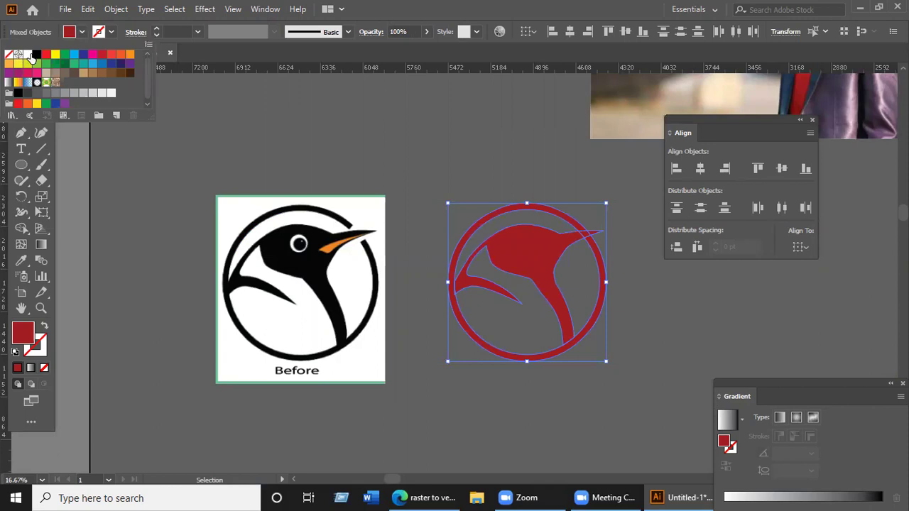
{"action": "left_click", "coordinate": [29, 57]}
{"action": "left_click", "coordinate": [277, 134]}
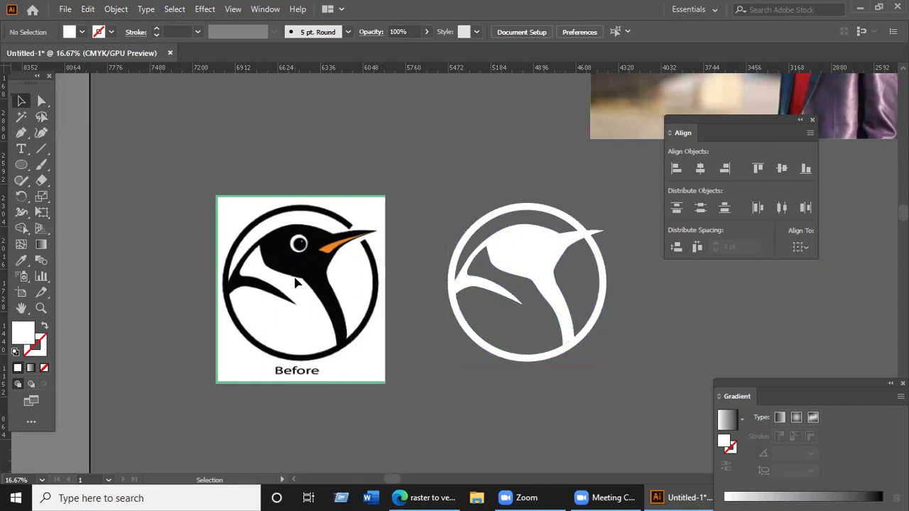
{"action": "left_click", "coordinate": [564, 350]}
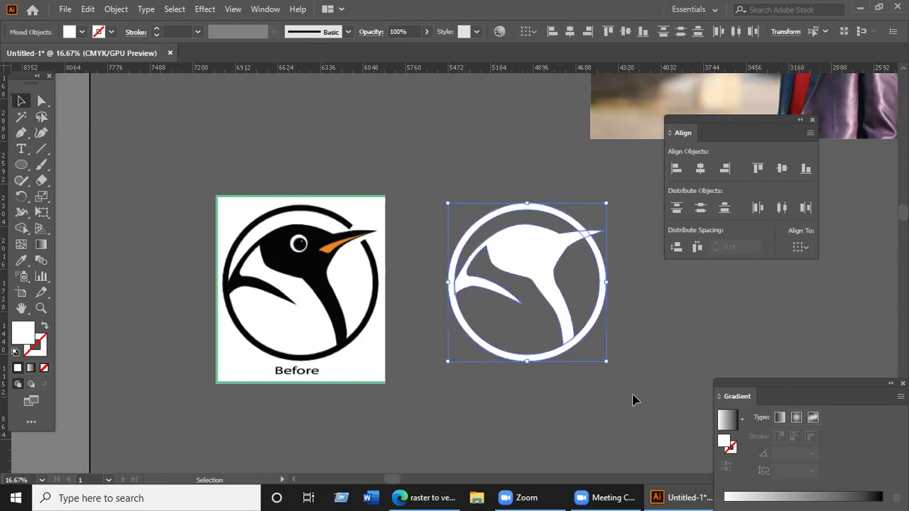
{"action": "left_click", "coordinate": [634, 400]}
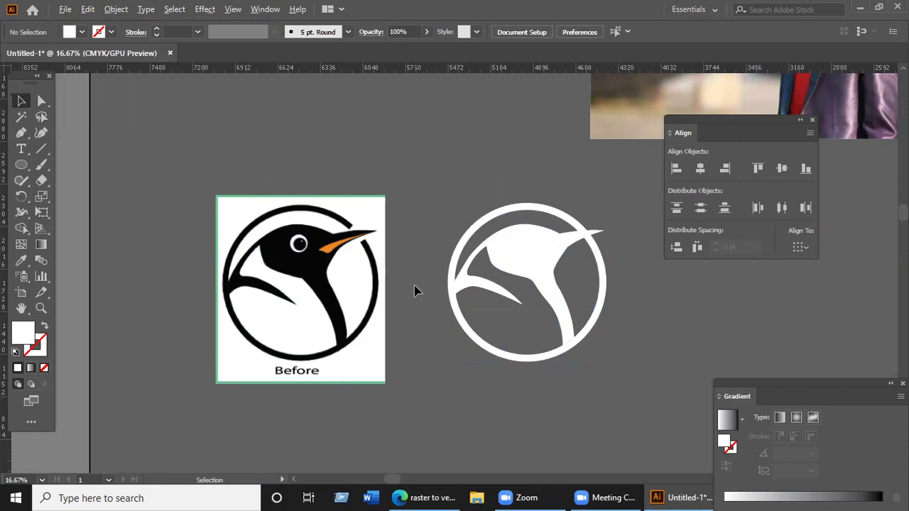
- Select the original portrait photo above the penguin logos
{"action": "key", "text": "ctrl+minus"}
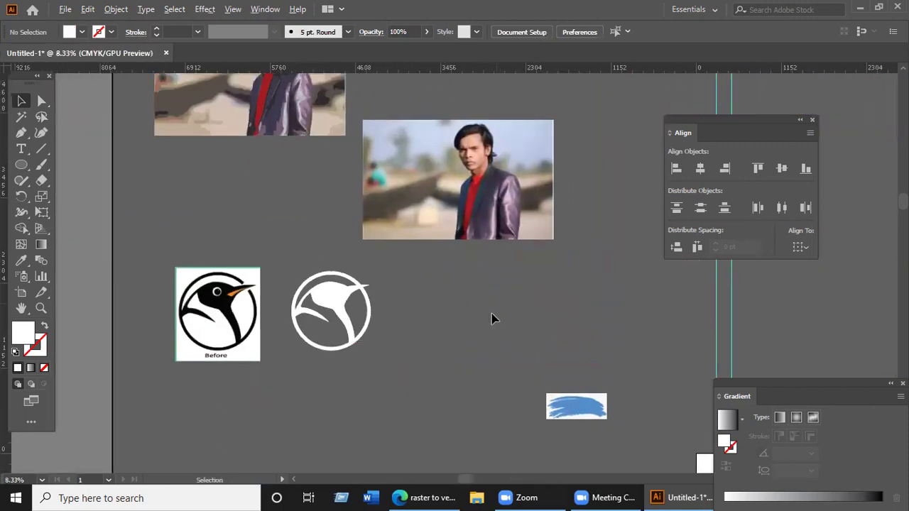
{"action": "scroll", "coordinate": [476, 371], "scroll_direction": "up", "scroll_amount": 2}
{"action": "left_click_drag", "start_coordinate": [487, 262], "coordinate": [451, 299]}
{"action": "key", "text": "ctrl+plus"}
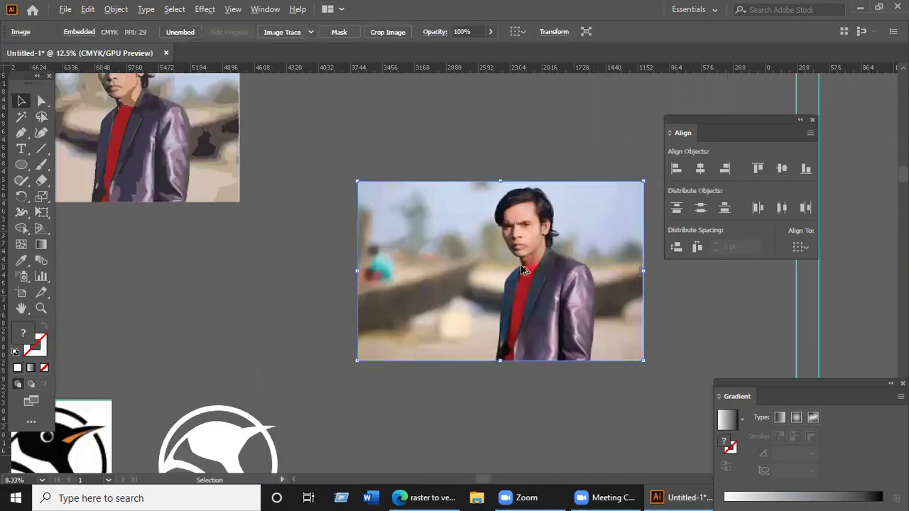
- Move the white penguin shape out of its ring into the empty space beside the original portrait photo
{"action": "left_click_drag", "start_coordinate": [458, 241], "coordinate": [451, 267]}
{"action": "key", "text": "ctrl+minus"}
{"action": "scroll", "coordinate": [242, 373], "scroll_direction": "down", "scroll_amount": 2}
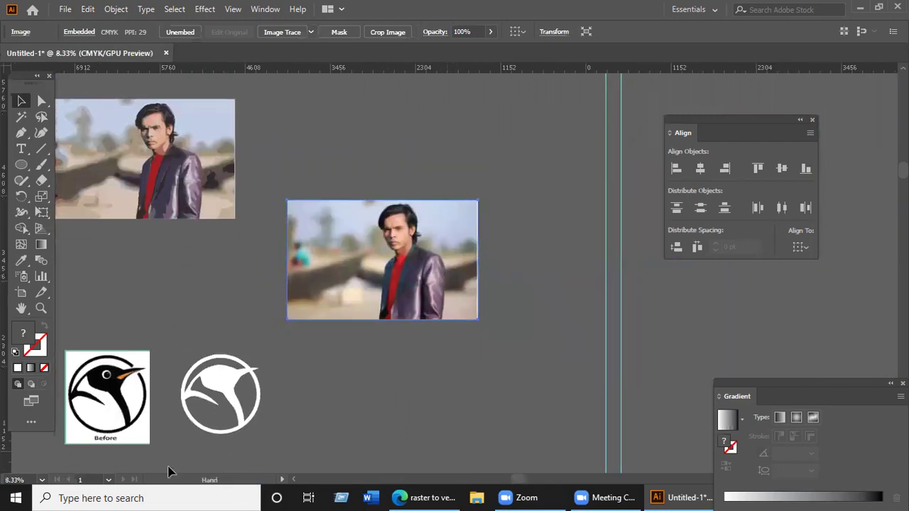
{"action": "left_click_drag", "start_coordinate": [241, 371], "coordinate": [554, 236]}
{"action": "mouse_move", "coordinate": [430, 279]}
{"action": "left_mouse_down"}
{"action": "mouse_move", "coordinate": [409, 248]}
{"action": "mouse_move", "coordinate": [419, 267]}
{"action": "left_mouse_up"}
- Select the portrait photo and the white penguin shape in turn to compare the options offered for an image and a path
{"action": "left_click", "coordinate": [534, 252]}
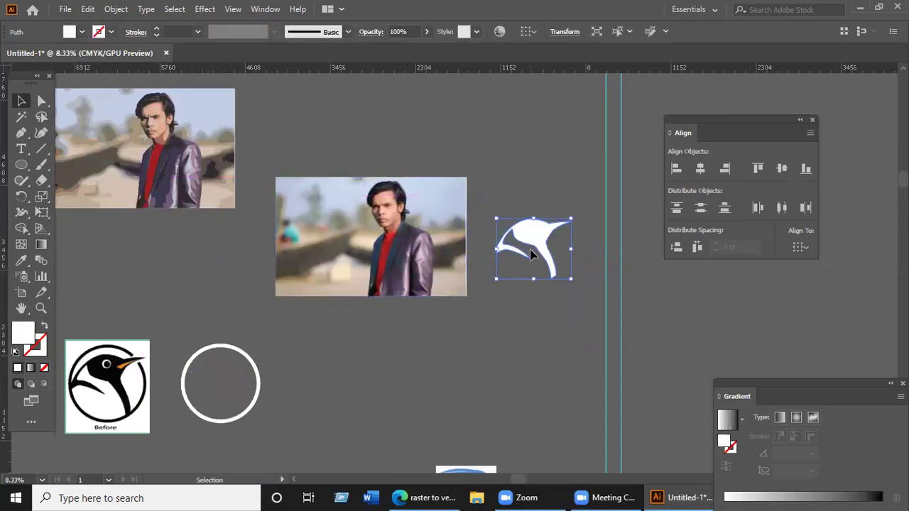
{"action": "left_click", "coordinate": [433, 260]}
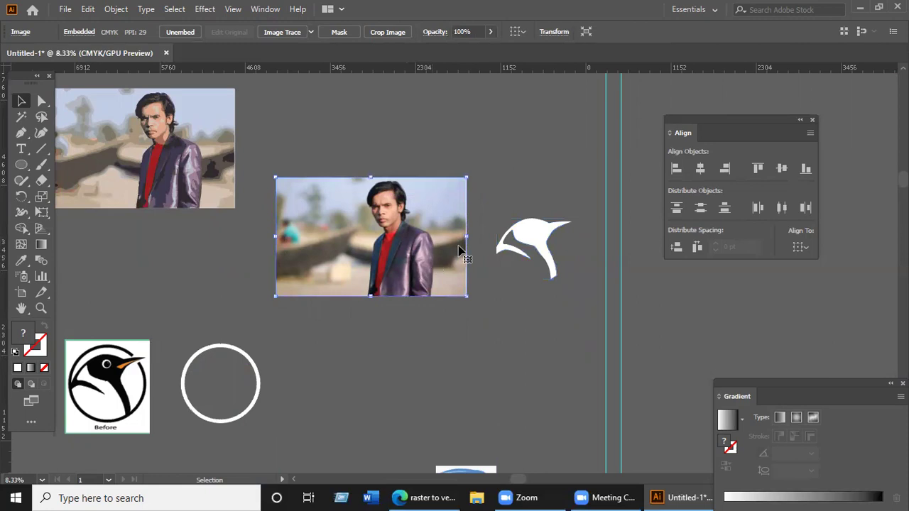
{"action": "left_click", "coordinate": [536, 241]}
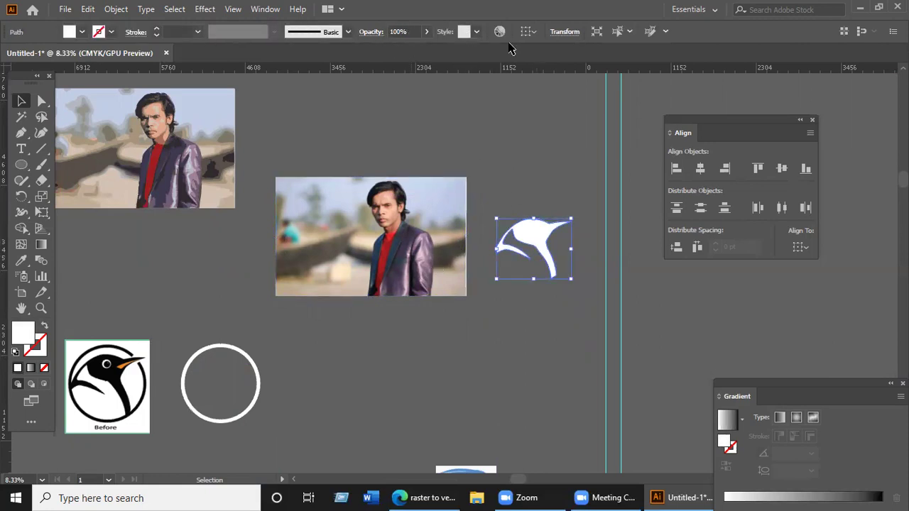
{"action": "left_click", "coordinate": [395, 270]}
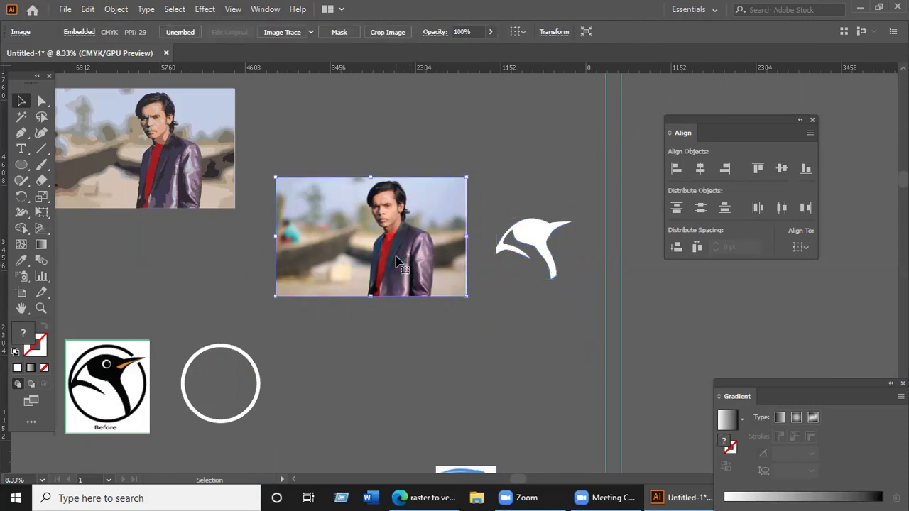
{"action": "left_click", "coordinate": [518, 238]}
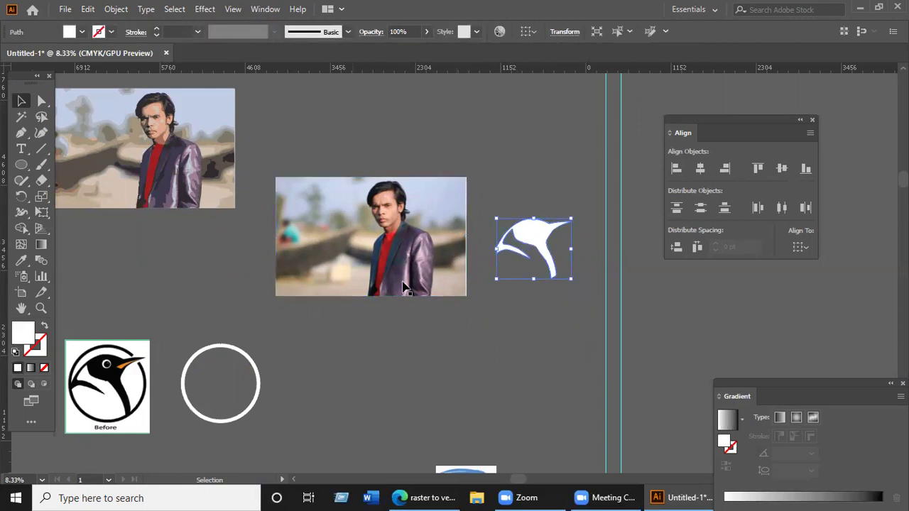
{"action": "left_click", "coordinate": [366, 237]}
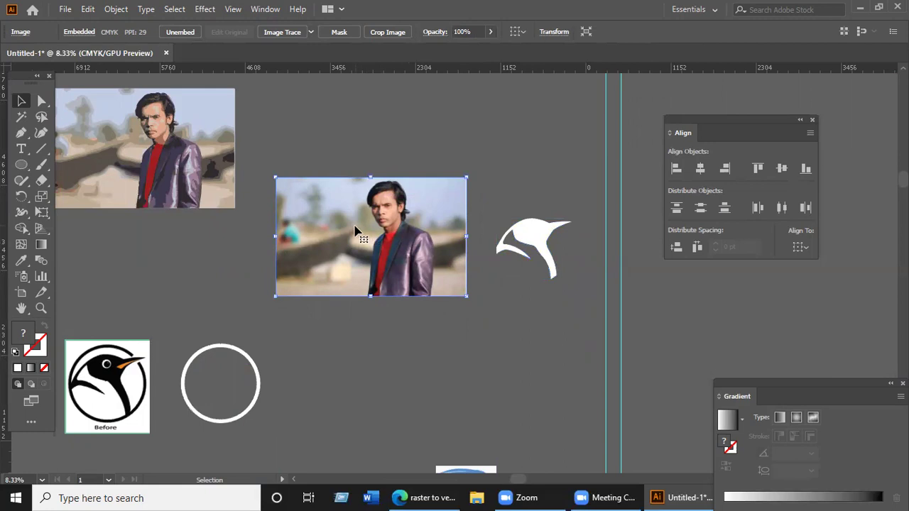
{"action": "left_click_drag", "start_coordinate": [353, 228], "coordinate": [350, 225]}
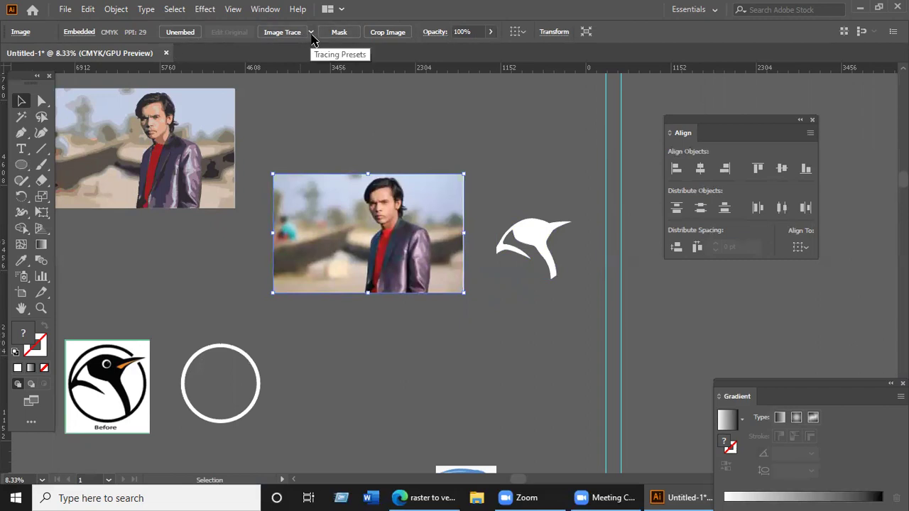
{"action": "mouse_move", "coordinate": [353, 227]}
{"action": "left_mouse_down"}
{"action": "mouse_move", "coordinate": [358, 217]}
{"action": "mouse_move", "coordinate": [355, 243]}
{"action": "left_mouse_up"}
{"action": "double_click", "coordinate": [525, 235]}
{"action": "left_click_drag", "start_coordinate": [528, 235], "coordinate": [534, 210]}
{"action": "double_click", "coordinate": [456, 183]}
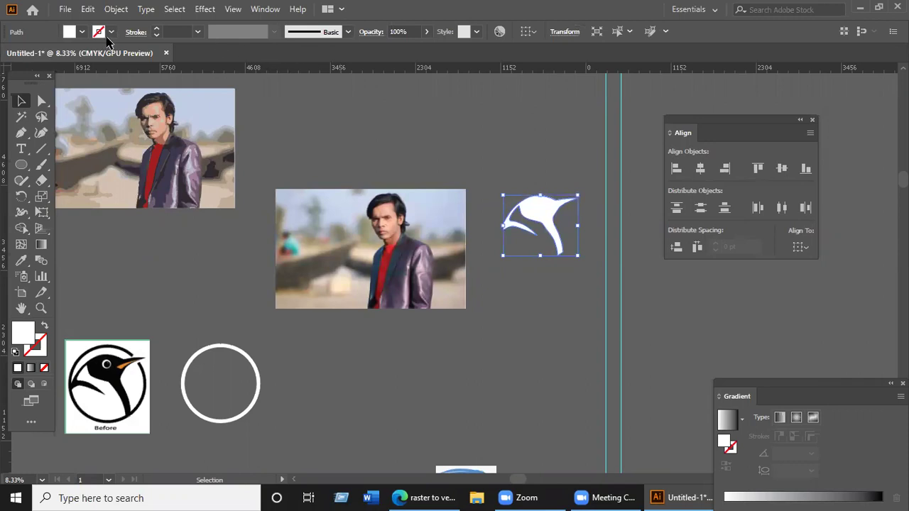
{"action": "left_click", "coordinate": [309, 263]}
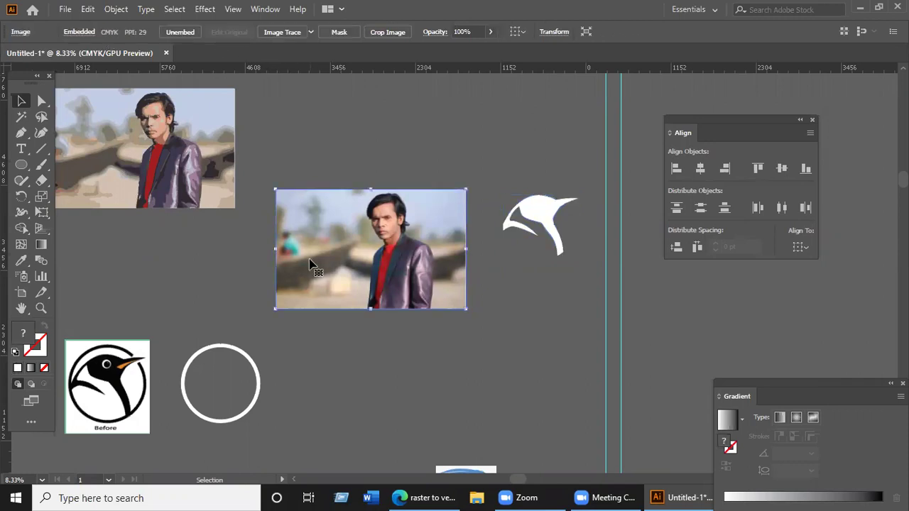
- Image-trace the portrait photo with the 16 Colors preset and shift the result closer to the white penguin shape
{"action": "left_click_drag", "start_coordinate": [315, 254], "coordinate": [336, 236]}
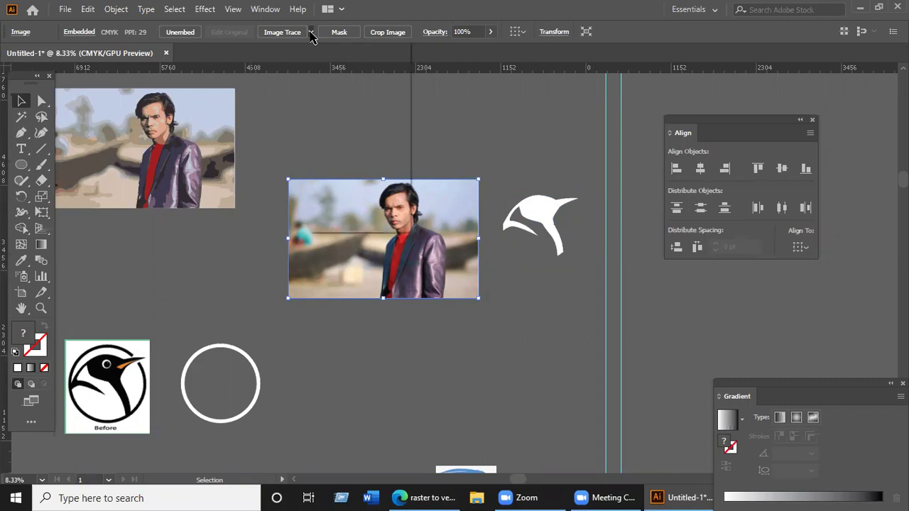
{"action": "left_click", "coordinate": [310, 33]}
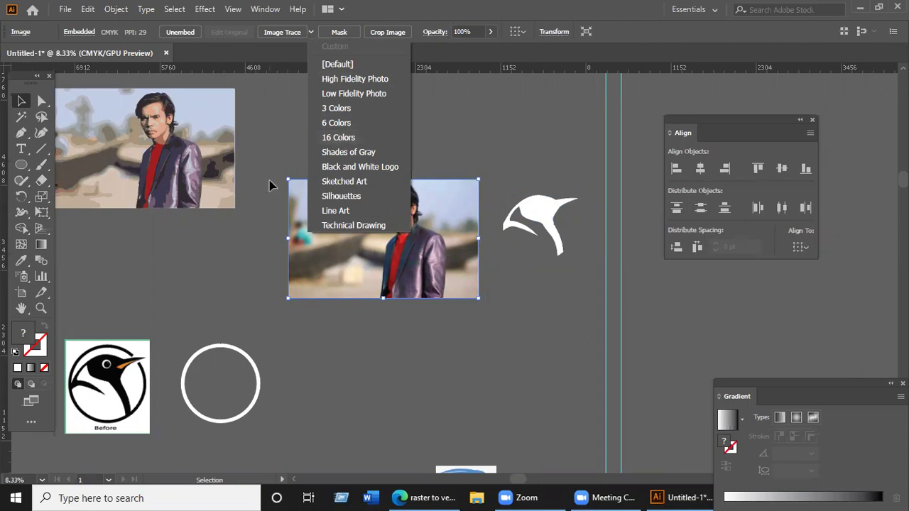
{"action": "left_click", "coordinate": [353, 140]}
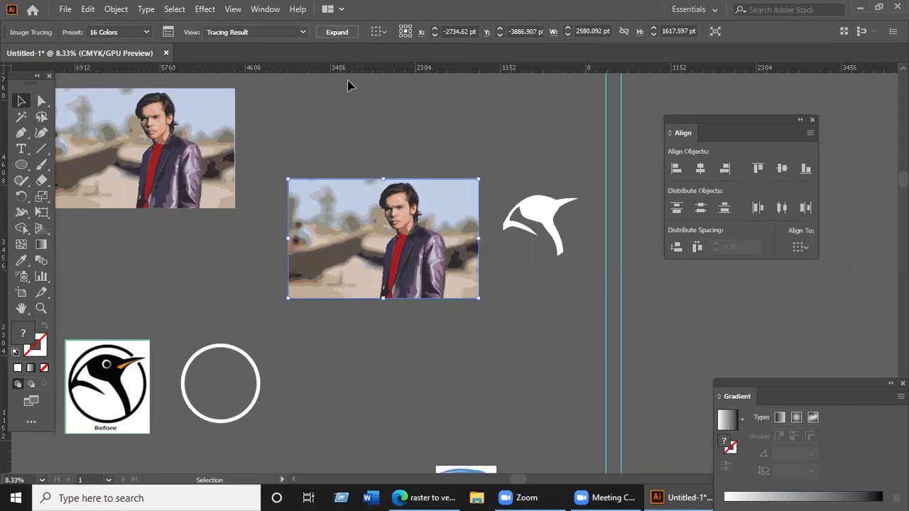
{"action": "left_click", "coordinate": [367, 114]}
{"action": "left_click", "coordinate": [407, 221]}
{"action": "left_click_drag", "start_coordinate": [394, 262], "coordinate": [412, 269]}
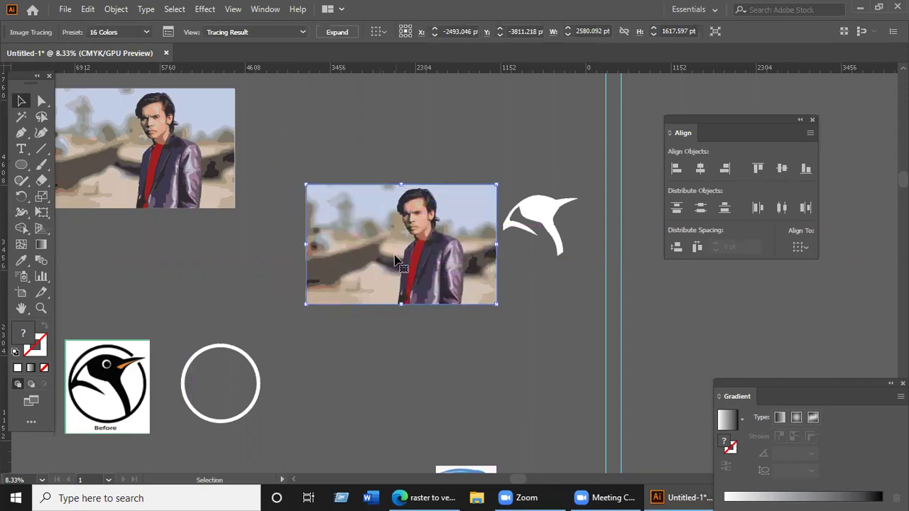
- Expand the portrait tracing into vector paths and ungroup them
{"action": "left_click", "coordinate": [338, 33]}
{"action": "right_click", "coordinate": [362, 226]}
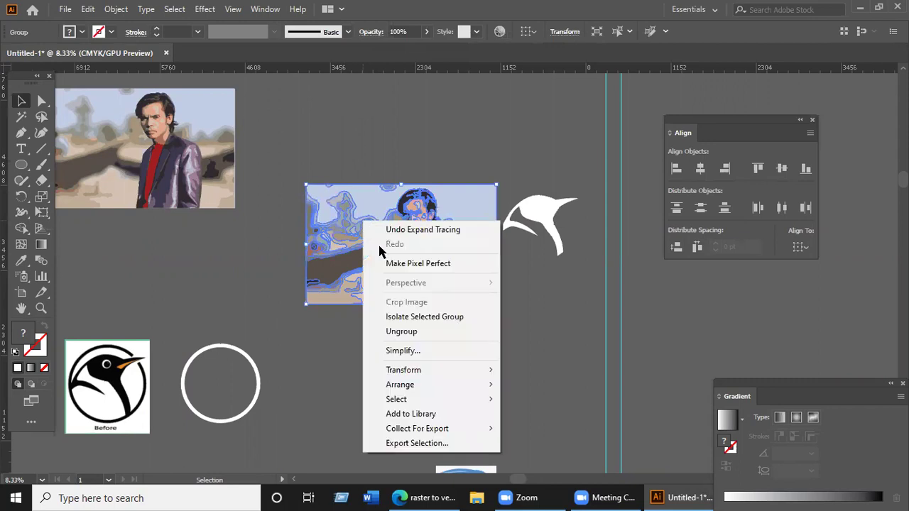
{"action": "left_click", "coordinate": [410, 332]}
{"action": "left_click", "coordinate": [359, 349]}
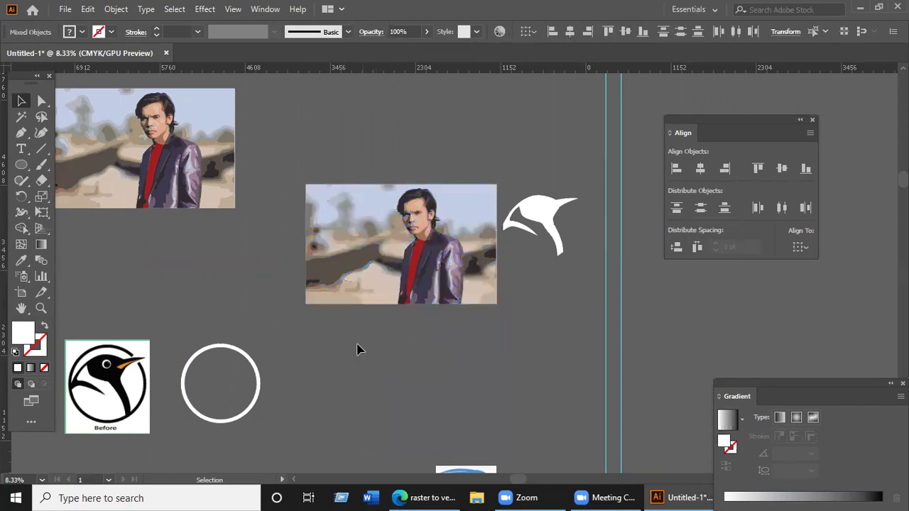
- Recolour the dark red shirt shape in the expanded portrait with a bright orange-red fill swatch
{"action": "left_click", "coordinate": [418, 262]}
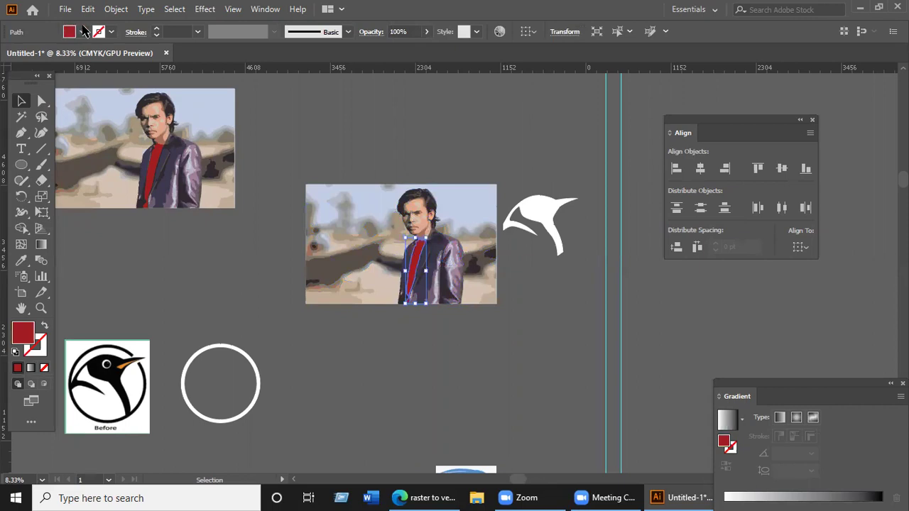
{"action": "left_click", "coordinate": [82, 33]}
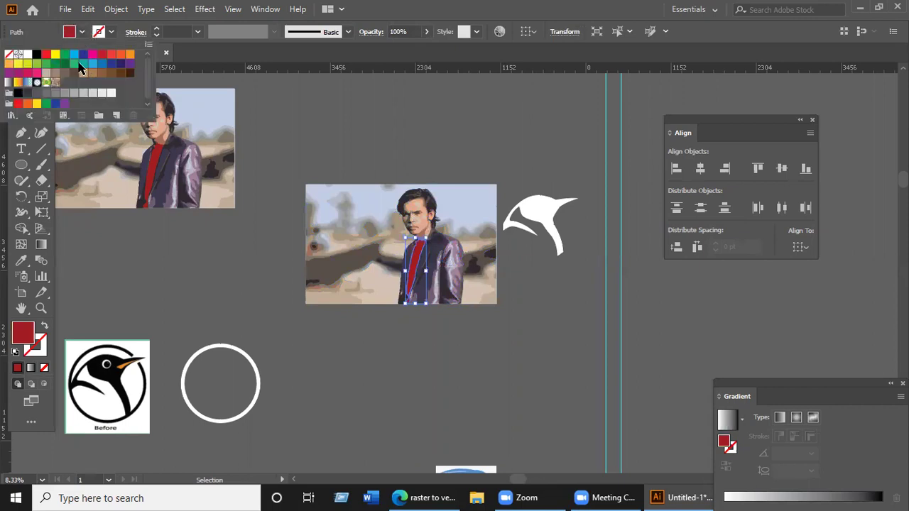
{"action": "left_click", "coordinate": [83, 65]}
{"action": "left_click", "coordinate": [103, 55]}
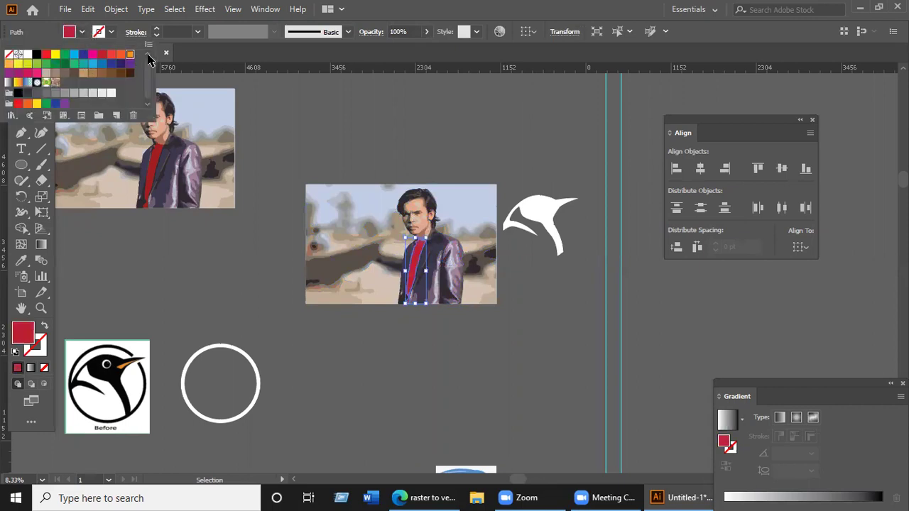
{"action": "left_click", "coordinate": [130, 54]}
{"action": "left_click", "coordinate": [116, 55]}
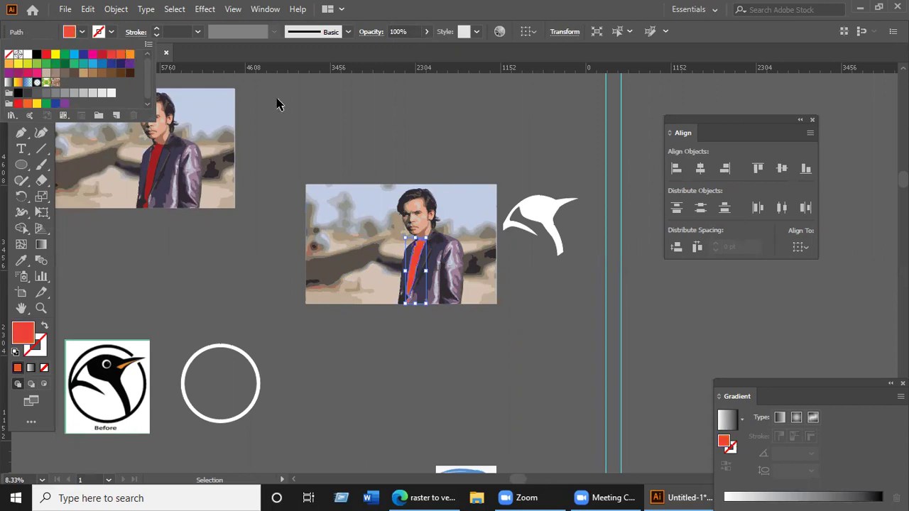
{"action": "left_click", "coordinate": [436, 328]}
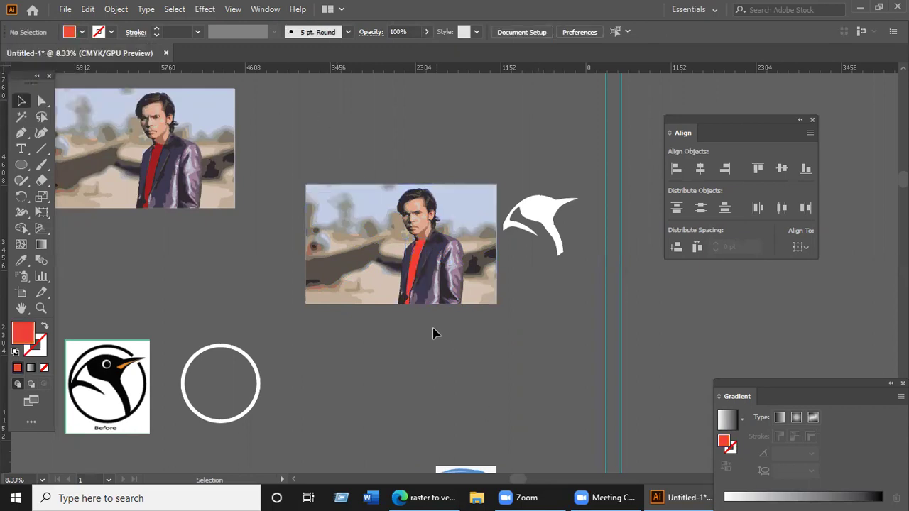
- Unlock all objects and select the original penguin logo image labelled Before
{"action": "scroll", "coordinate": [431, 334], "scroll_direction": "down", "scroll_amount": 3}
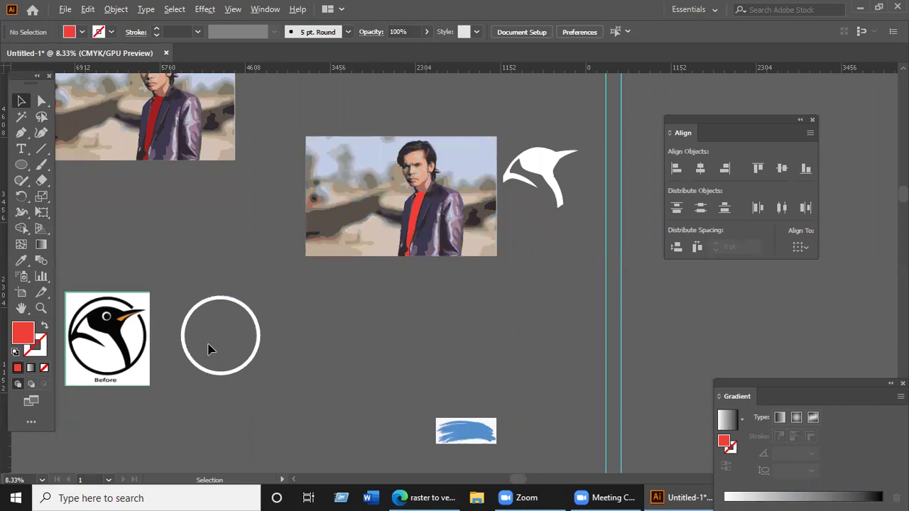
{"action": "scroll", "coordinate": [209, 347], "scroll_direction": "up", "scroll_amount": 1}
{"action": "scroll", "coordinate": [328, 263], "scroll_direction": "down", "scroll_amount": 2}
{"action": "scroll", "coordinate": [375, 249], "scroll_direction": "left", "scroll_amount": 3}
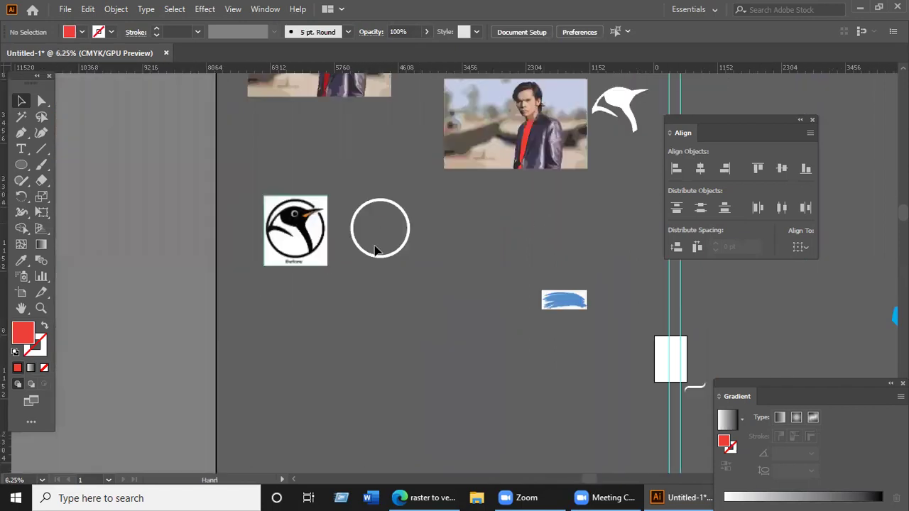
{"action": "scroll", "coordinate": [221, 230], "scroll_direction": "up", "scroll_amount": 1}
{"action": "scroll", "coordinate": [221, 231], "scroll_direction": "left", "scroll_amount": 3}
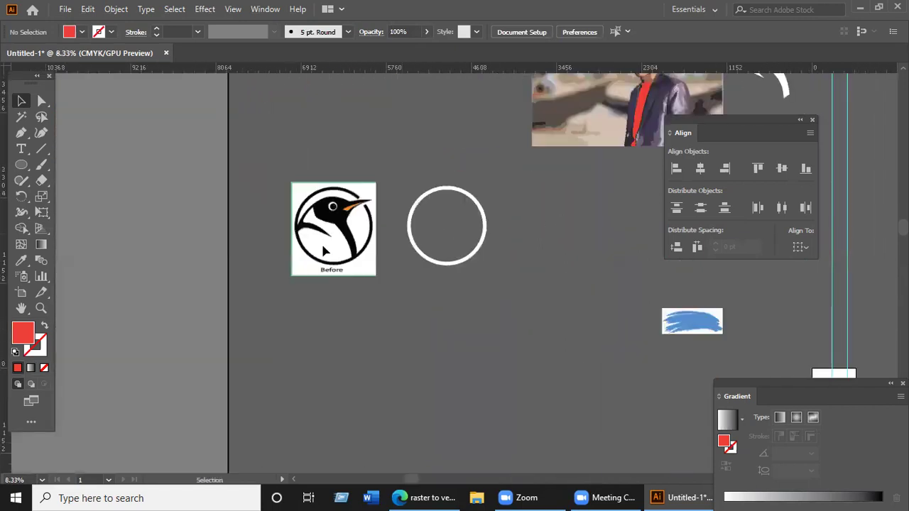
{"action": "key", "text": "alt"}
{"action": "left_click_drag", "start_coordinate": [364, 305], "coordinate": [352, 266]}
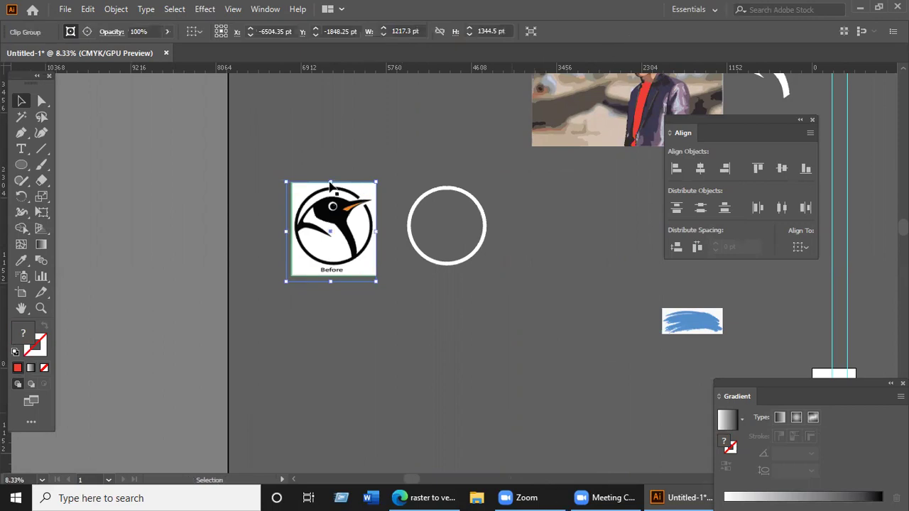
- Release the clipping mask on the Before penguin logo and move the full Before/After image below the white ring
{"action": "right_click", "coordinate": [355, 241]}
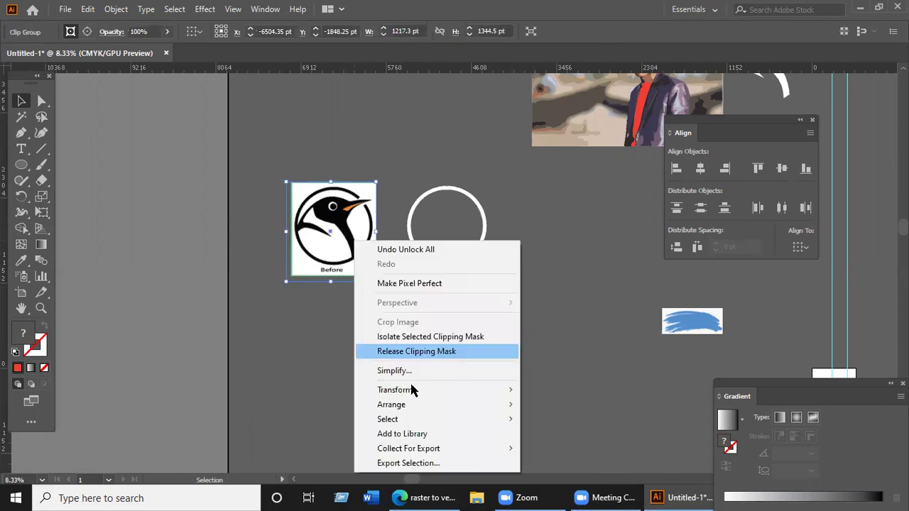
{"action": "left_click", "coordinate": [397, 351]}
{"action": "left_click_drag", "start_coordinate": [400, 245], "coordinate": [487, 336]}
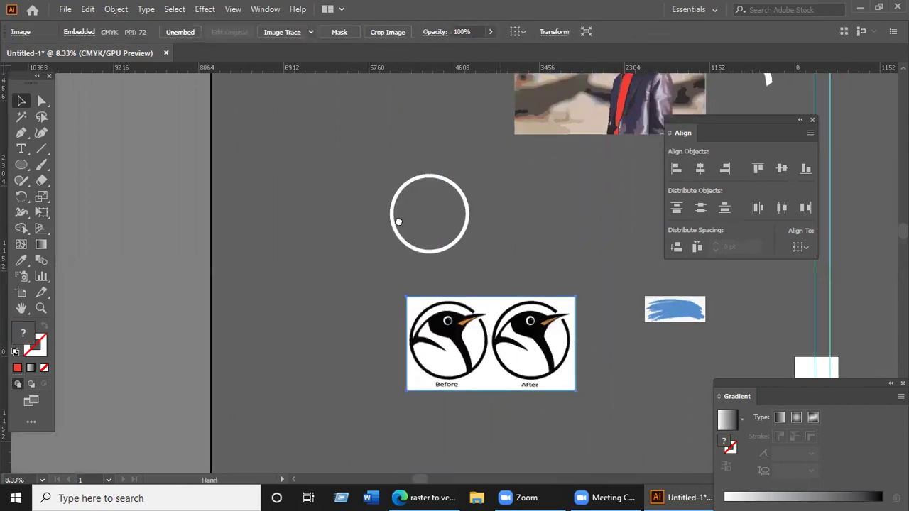
- Image-trace the Before/After penguin image with the 16 Colors preset
{"action": "scroll", "coordinate": [399, 221], "scroll_direction": "down", "scroll_amount": 5}
{"action": "scroll", "coordinate": [426, 220], "scroll_direction": "up", "scroll_amount": 2}
{"action": "scroll", "coordinate": [442, 243], "scroll_direction": "up", "scroll_amount": 5}
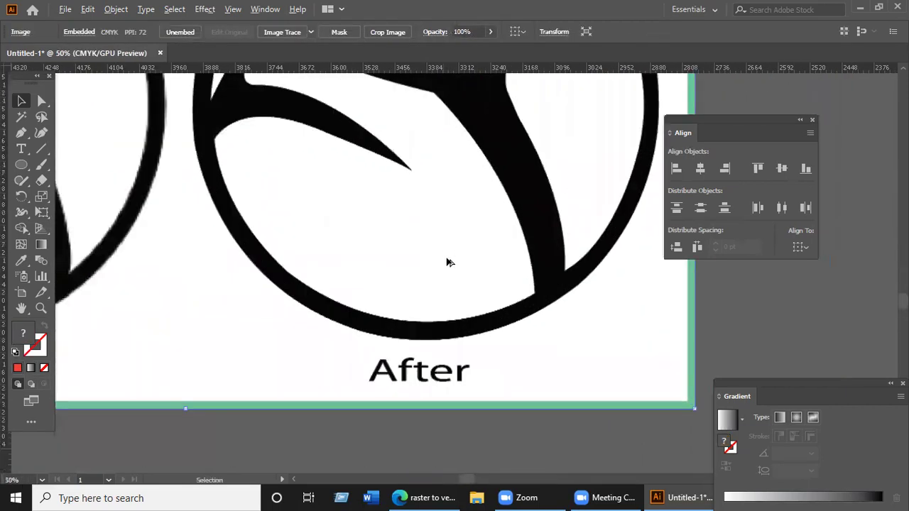
{"action": "scroll", "coordinate": [447, 263], "scroll_direction": "down", "scroll_amount": 3}
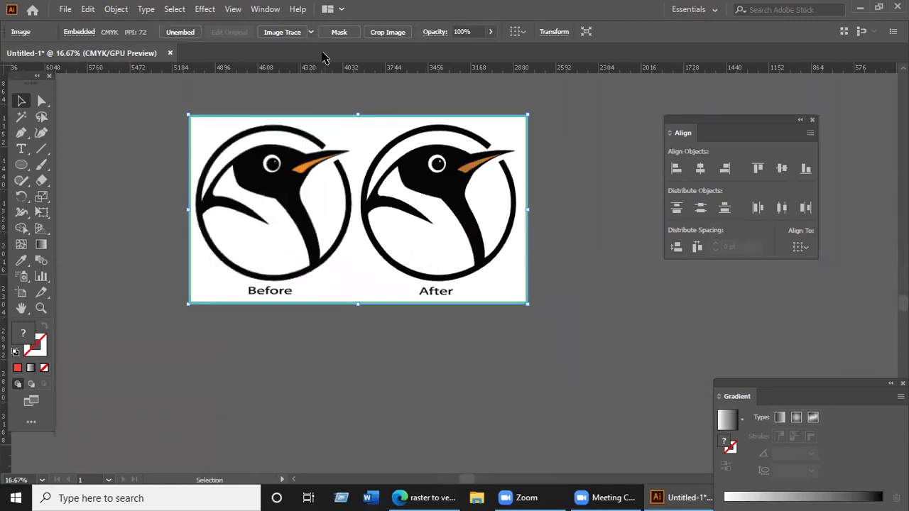
{"action": "left_click", "coordinate": [310, 32]}
{"action": "left_click", "coordinate": [337, 165]}
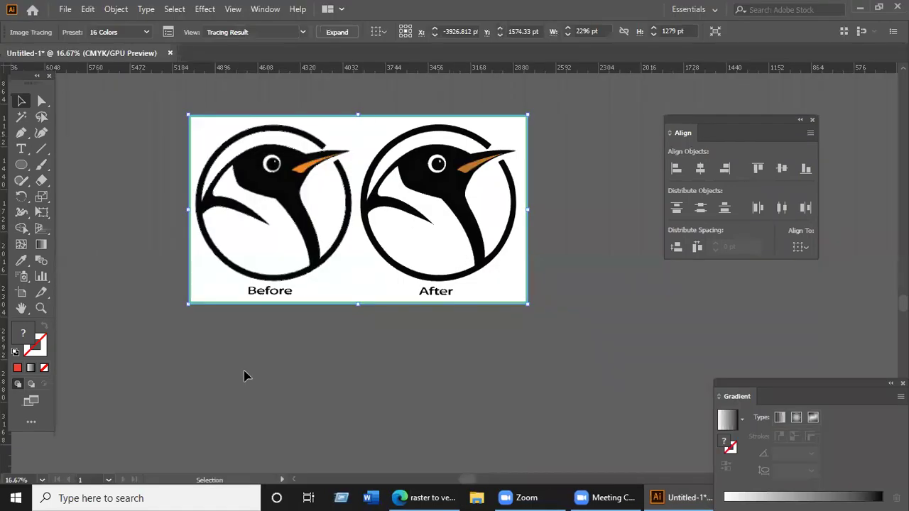
- Expand the Before/After penguin tracing into paths, ungroup them and clear the selection
{"action": "left_click", "coordinate": [270, 361]}
{"action": "left_click", "coordinate": [299, 245]}
{"action": "right_click", "coordinate": [297, 191]}
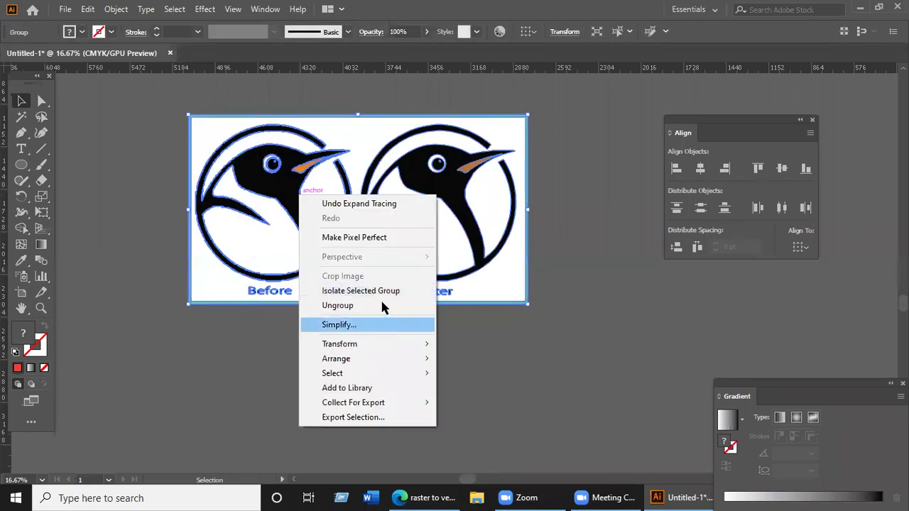
{"action": "left_click", "coordinate": [376, 306]}
{"action": "left_click", "coordinate": [341, 329]}
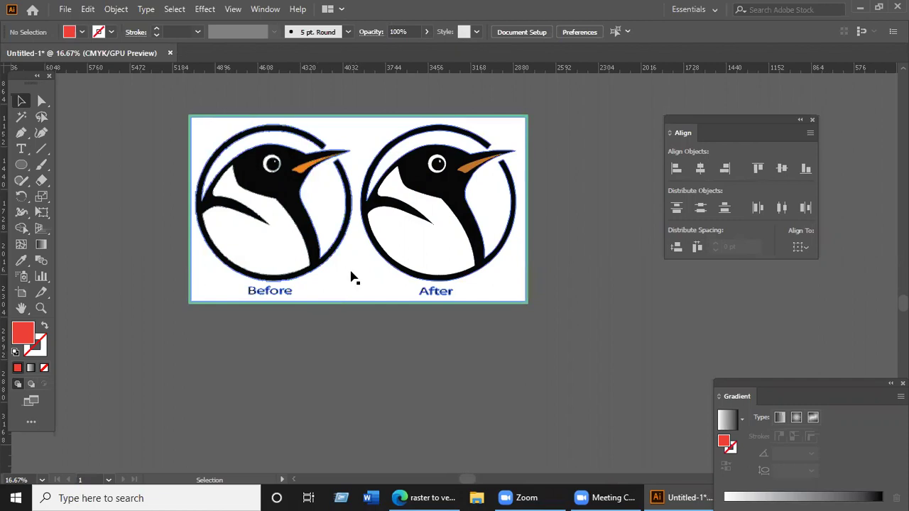
- Delete the white background and the white belly areas from both traced penguin logos
{"action": "left_click_drag", "start_coordinate": [348, 273], "coordinate": [645, 414]}
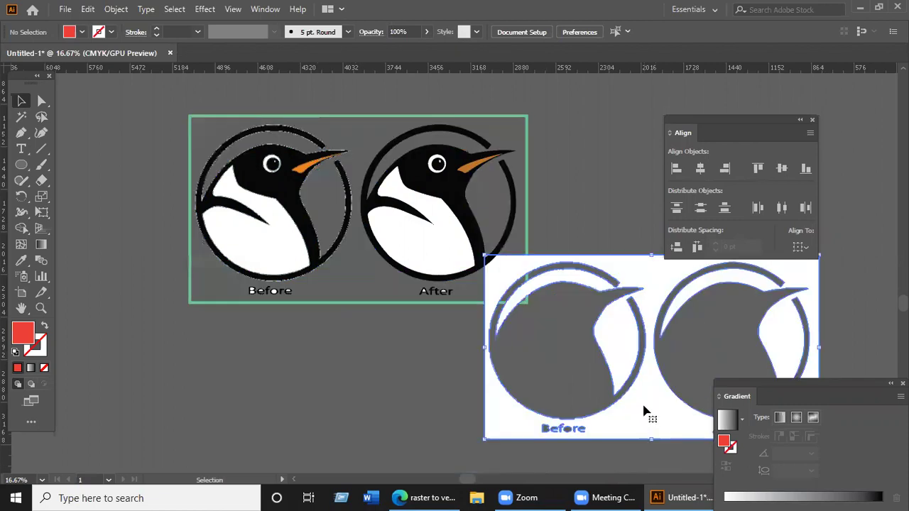
{"action": "key", "text": "Delete"}
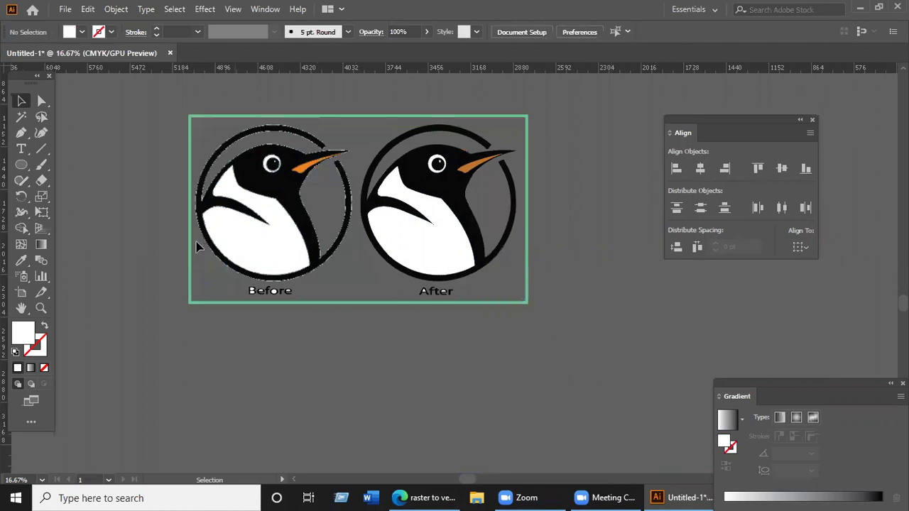
{"action": "left_click", "coordinate": [266, 239]}
{"action": "key", "text": "Delete"}
{"action": "left_click", "coordinate": [411, 245]}
{"action": "key", "text": "Delete"}
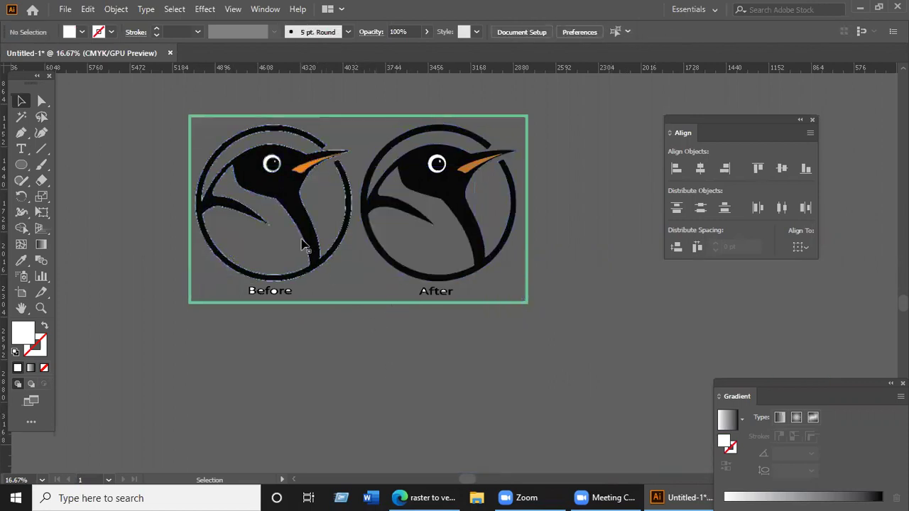
- Move the black shape of the traced Before penguin out of the green frame and clear the selection
{"action": "scroll", "coordinate": [302, 245], "scroll_direction": "up", "scroll_amount": 3}
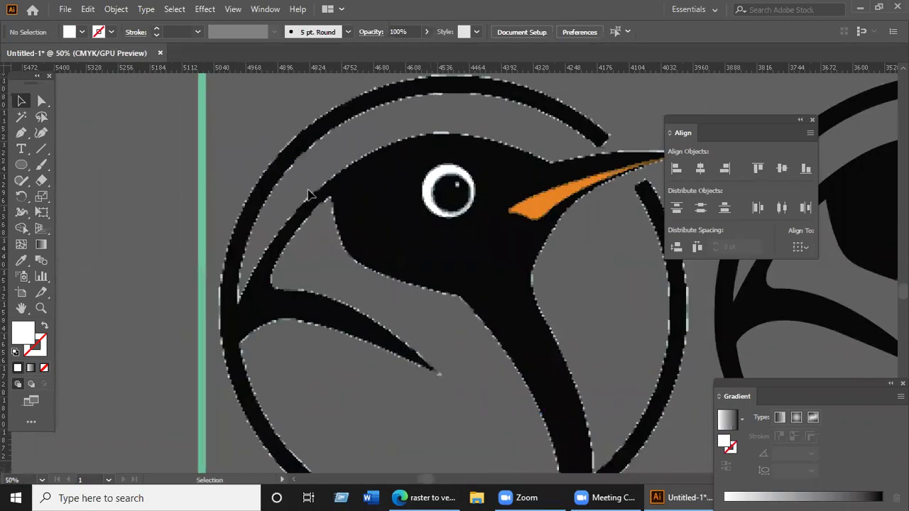
{"action": "scroll", "coordinate": [309, 194], "scroll_direction": "up", "scroll_amount": 1}
{"action": "left_click", "coordinate": [371, 220]}
{"action": "scroll", "coordinate": [369, 226], "scroll_direction": "down", "scroll_amount": 2}
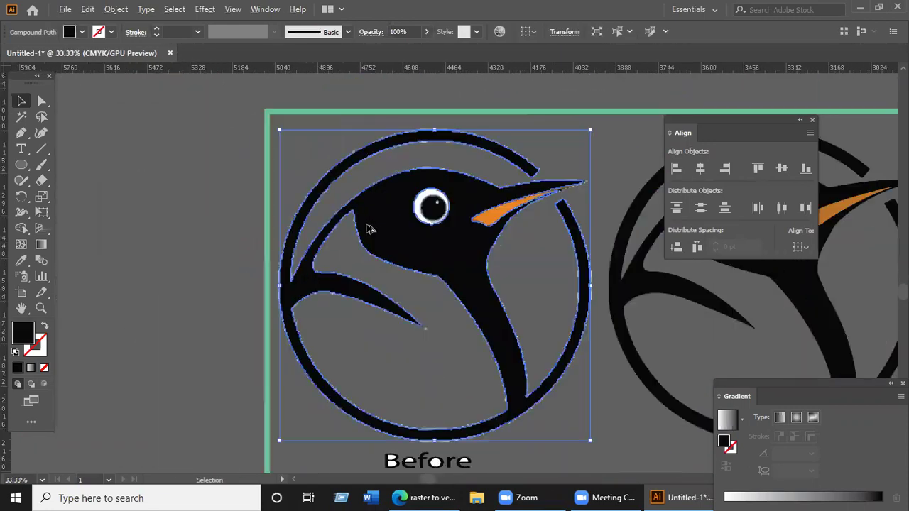
{"action": "scroll", "coordinate": [376, 235], "scroll_direction": "down", "scroll_amount": 1}
{"action": "left_click_drag", "start_coordinate": [447, 270], "coordinate": [142, 270]}
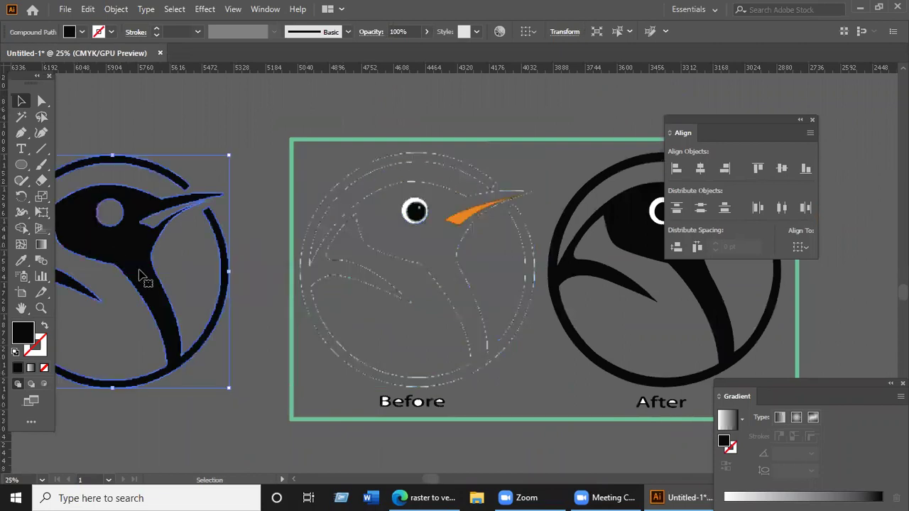
{"action": "left_click", "coordinate": [213, 432]}
- Examine the edges of the separated black Before shape and undo its move
{"action": "scroll", "coordinate": [557, 365], "scroll_direction": "up", "scroll_amount": 3}
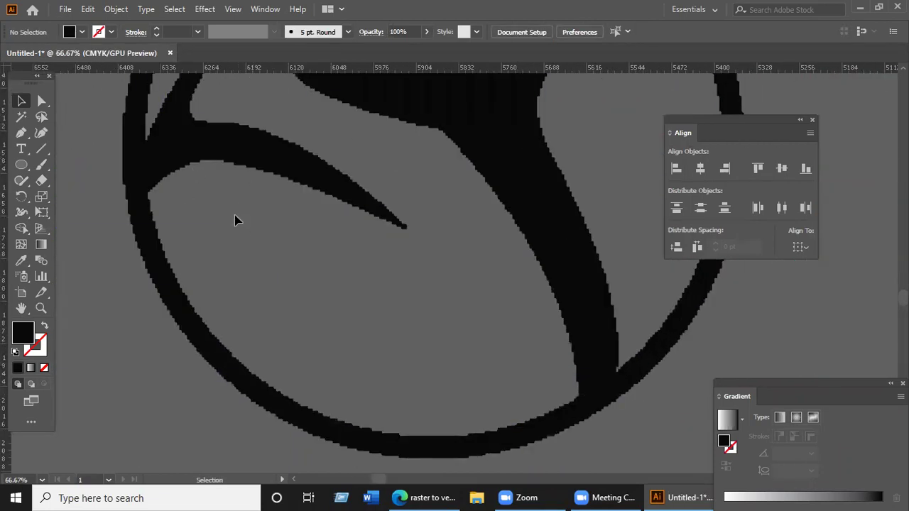
{"action": "scroll", "coordinate": [233, 213], "scroll_direction": "down", "scroll_amount": 2}
{"action": "scroll", "coordinate": [284, 277], "scroll_direction": "up", "scroll_amount": 1}
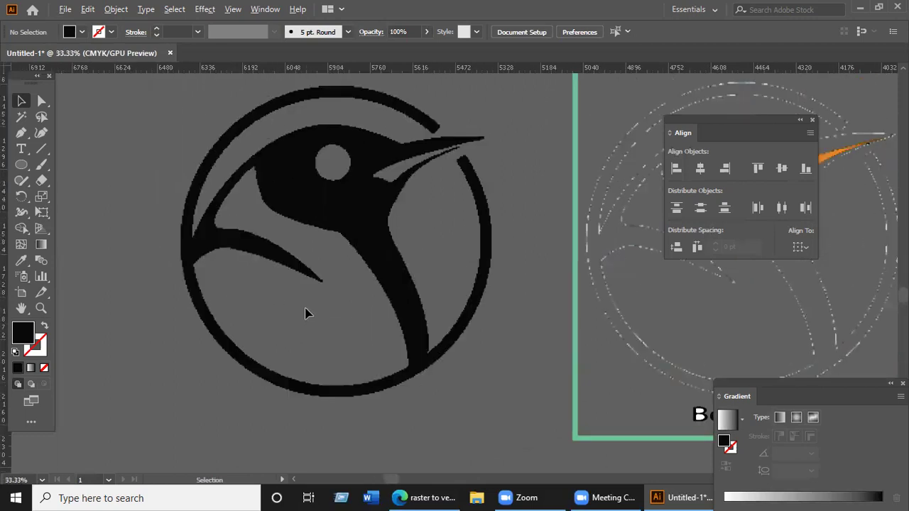
{"action": "scroll", "coordinate": [306, 313], "scroll_direction": "up", "scroll_amount": 2}
{"action": "scroll", "coordinate": [335, 264], "scroll_direction": "down", "scroll_amount": 1}
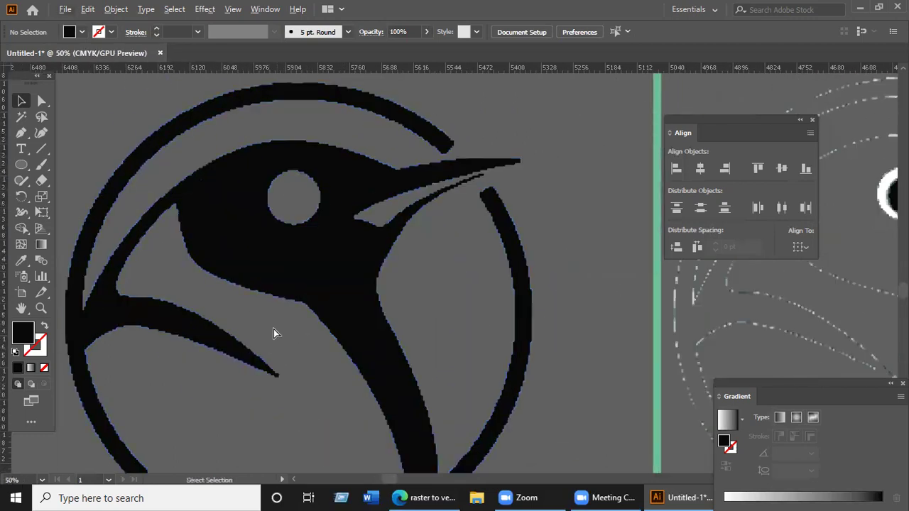
{"action": "key", "text": "ctrl+z"}
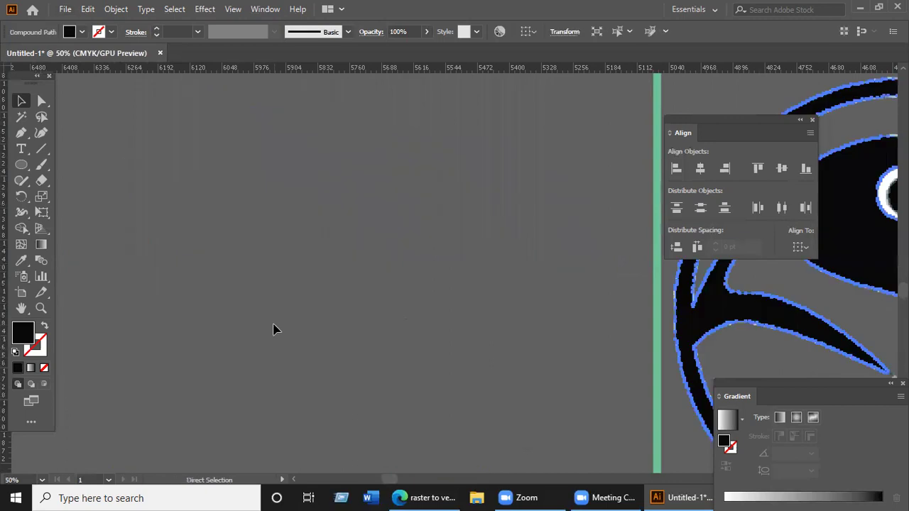
{"action": "scroll", "coordinate": [278, 326], "scroll_direction": "down", "scroll_amount": 4}
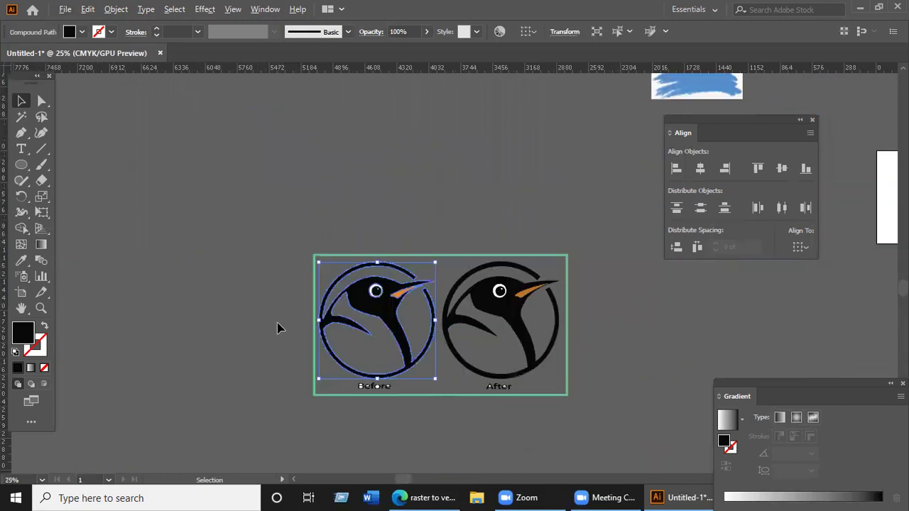
- Select all parts of the traced After penguin logo and group them
{"action": "left_click", "coordinate": [543, 353]}
{"action": "scroll", "coordinate": [535, 331], "scroll_direction": "up", "scroll_amount": 2}
{"action": "scroll", "coordinate": [533, 327], "scroll_direction": "up", "scroll_amount": 2}
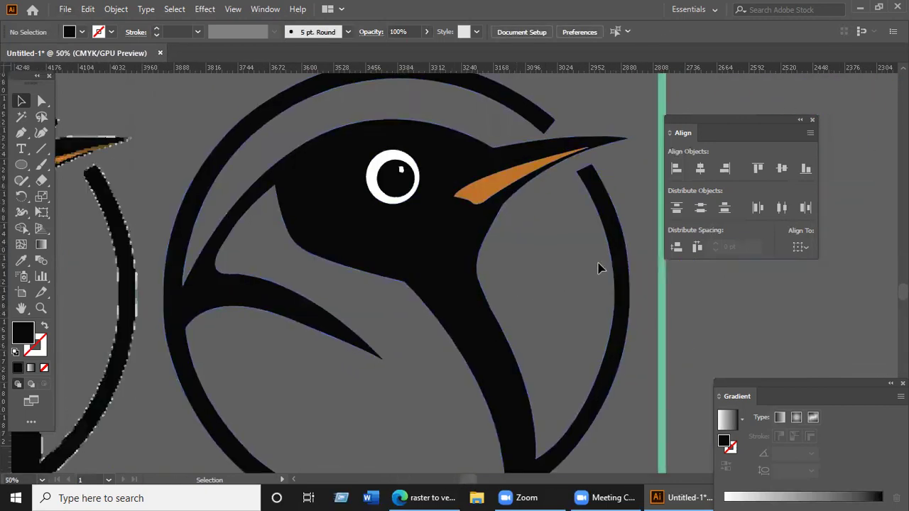
{"action": "scroll", "coordinate": [482, 304], "scroll_direction": "up", "scroll_amount": 2}
{"action": "scroll", "coordinate": [469, 294], "scroll_direction": "down", "scroll_amount": 3}
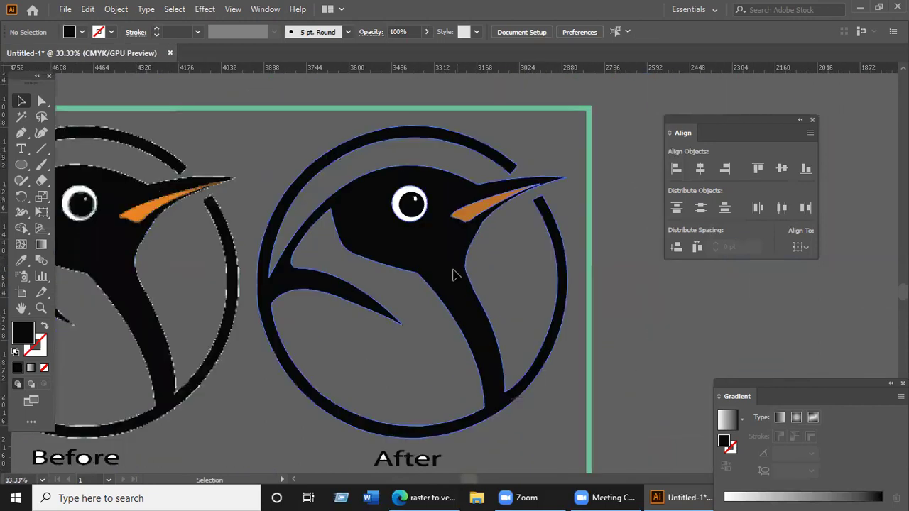
{"action": "left_click", "coordinate": [452, 270]}
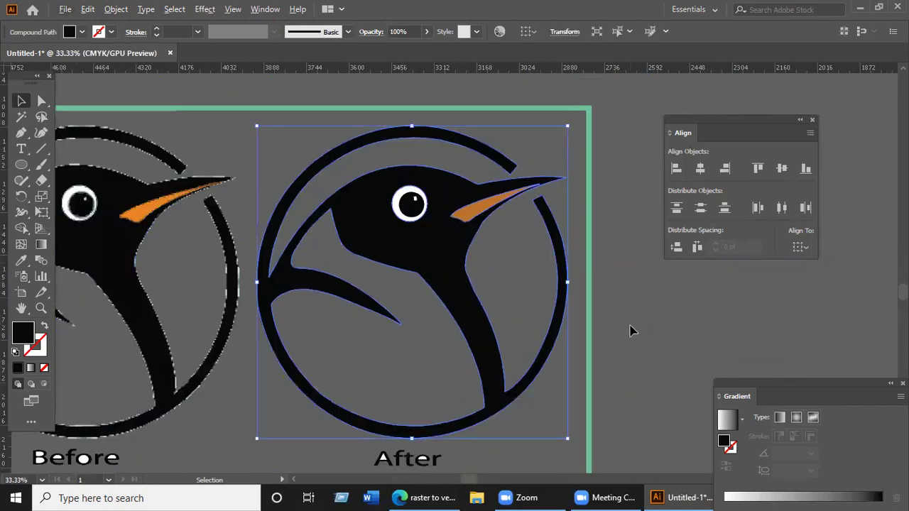
{"action": "left_click", "coordinate": [543, 268]}
{"action": "left_click_drag", "start_coordinate": [331, 133], "coordinate": [572, 341]}
{"action": "right_click", "coordinate": [424, 260]}
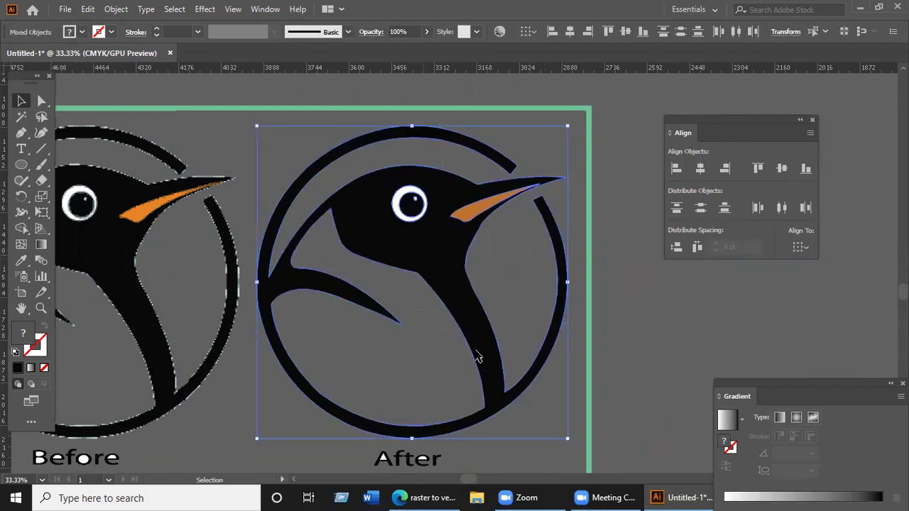
{"action": "left_click", "coordinate": [478, 360]}
- Move the grouped After penguin logo out of the green frame to the empty area beside it and deselect it
{"action": "scroll", "coordinate": [397, 299], "scroll_direction": "down", "scroll_amount": 1}
{"action": "left_click_drag", "start_coordinate": [381, 294], "coordinate": [634, 355]}
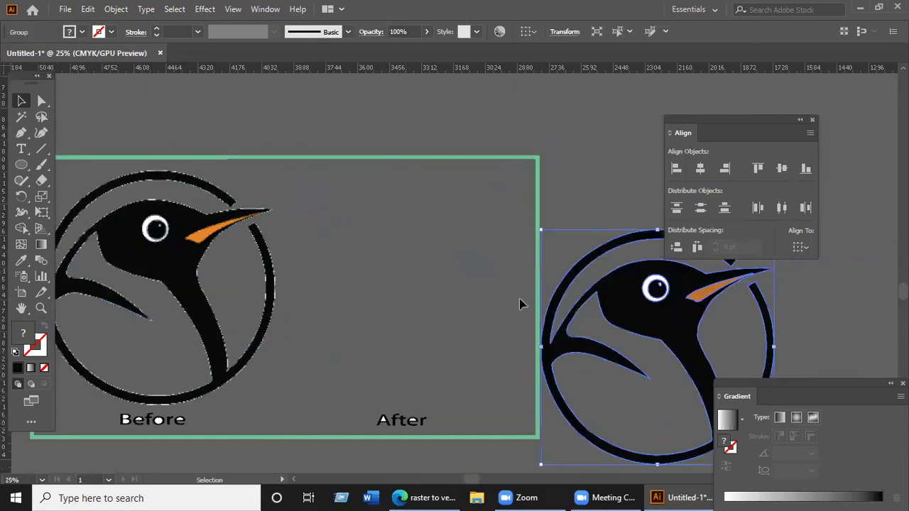
{"action": "scroll", "coordinate": [523, 305], "scroll_direction": "down", "scroll_amount": 2}
{"action": "left_click_drag", "start_coordinate": [421, 305], "coordinate": [269, 281]}
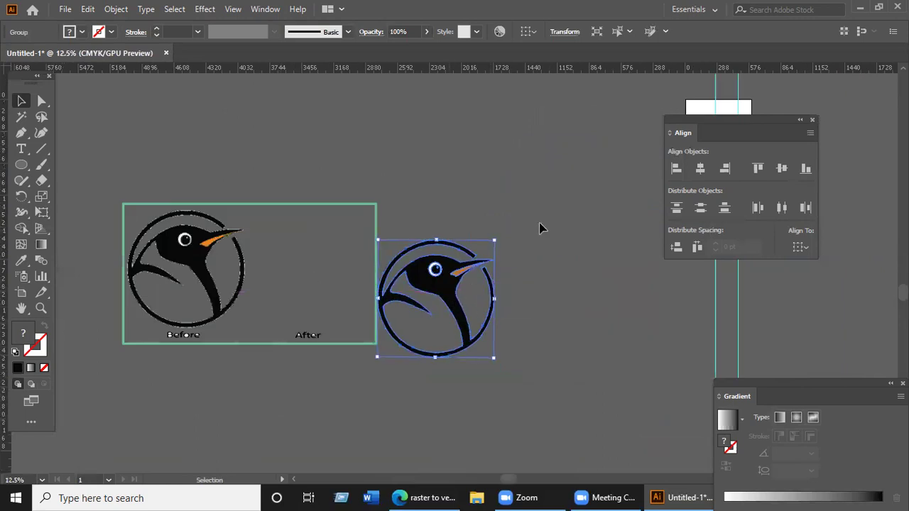
{"action": "left_click_drag", "start_coordinate": [482, 305], "coordinate": [571, 236]}
{"action": "left_click", "coordinate": [614, 324]}
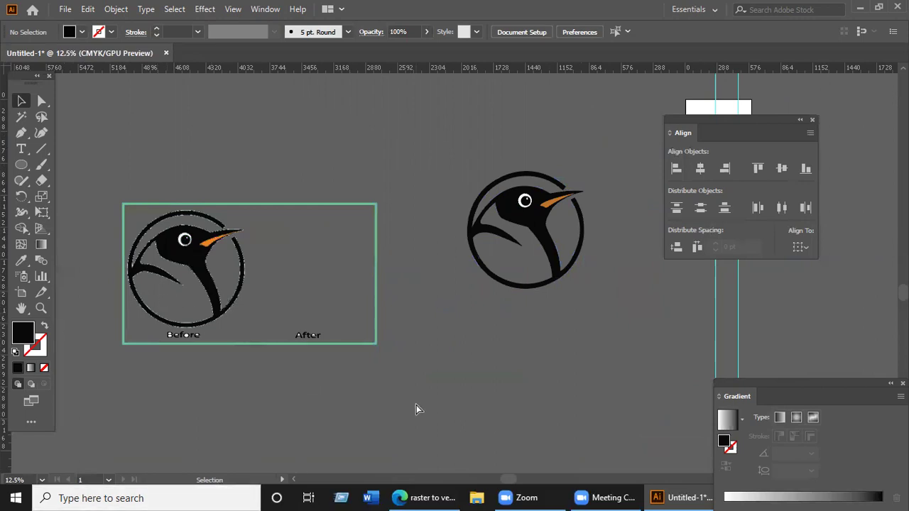
- Paste the original Before/After penguin image and place it below the traced version
{"action": "key", "text": "ctrl+v"}
{"action": "left_click_drag", "start_coordinate": [421, 274], "coordinate": [371, 430]}
{"action": "scroll", "coordinate": [312, 251], "scroll_direction": "down", "scroll_amount": 5}
{"action": "scroll", "coordinate": [314, 308], "scroll_direction": "up", "scroll_amount": 3}
- Compare the edge quality of the Before and After penguins in the pasted image at different magnifications
{"action": "key", "text": "ctrl+equal"}
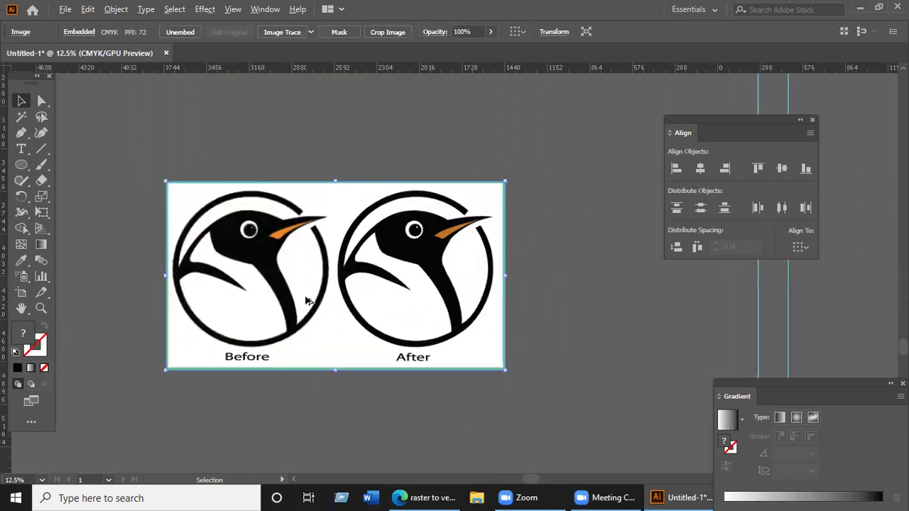
{"action": "key", "text": "ctrl+equal"}
{"action": "key", "text": "ctrl+equal"}
{"action": "key", "text": "ctrl+equal"}
{"action": "key", "text": "ctrl+equal"}
{"action": "key", "text": "ctrl+equal"}
{"action": "key", "text": "ctrl+equal"}
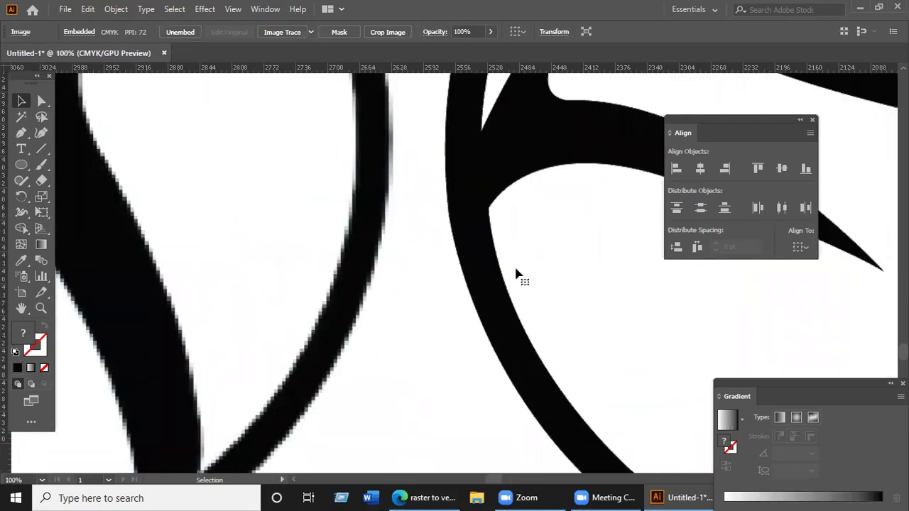
{"action": "key", "text": "ctrl+minus"}
{"action": "key", "text": "ctrl+minus"}
{"action": "key", "text": "ctrl+minus"}
{"action": "key", "text": "ctrl+minus"}
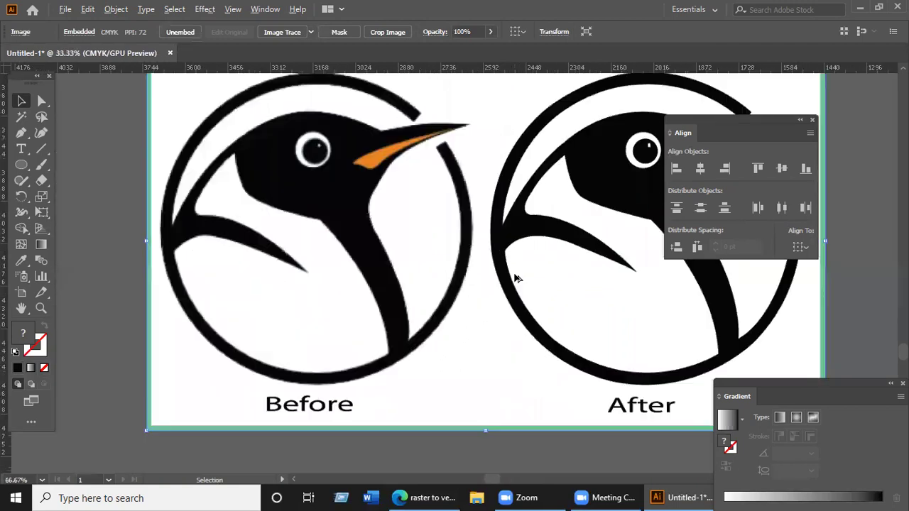
{"action": "key", "text": "ctrl+minus"}
{"action": "key", "text": "ctrl+minus"}
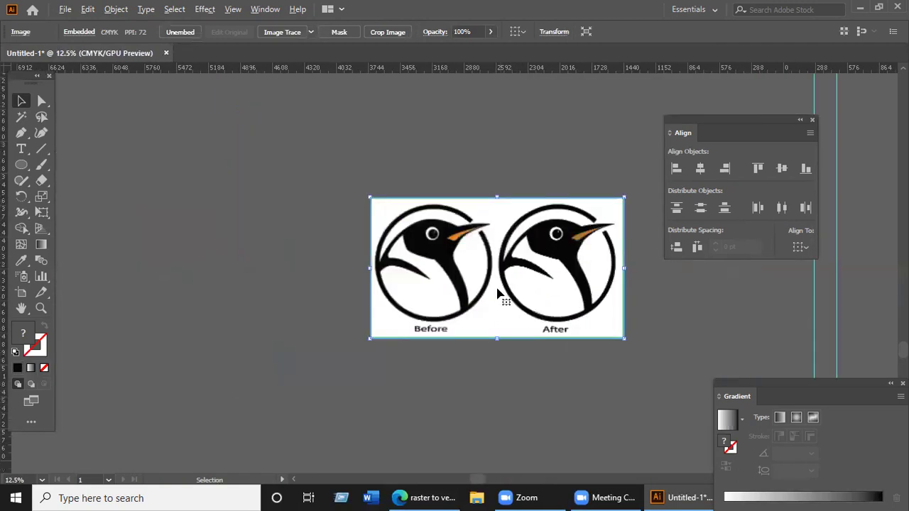
{"action": "key", "text": "ctrl+plus"}
{"action": "key", "text": "ctrl+plus"}
{"action": "key", "text": "ctrl+plus"}
{"action": "key", "text": "ctrl+plus"}
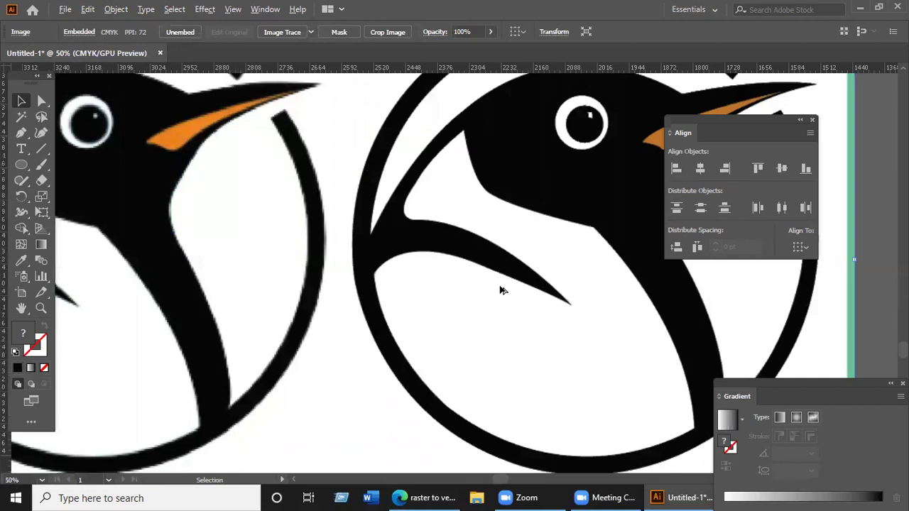
{"action": "key", "text": "ctrl+minus"}
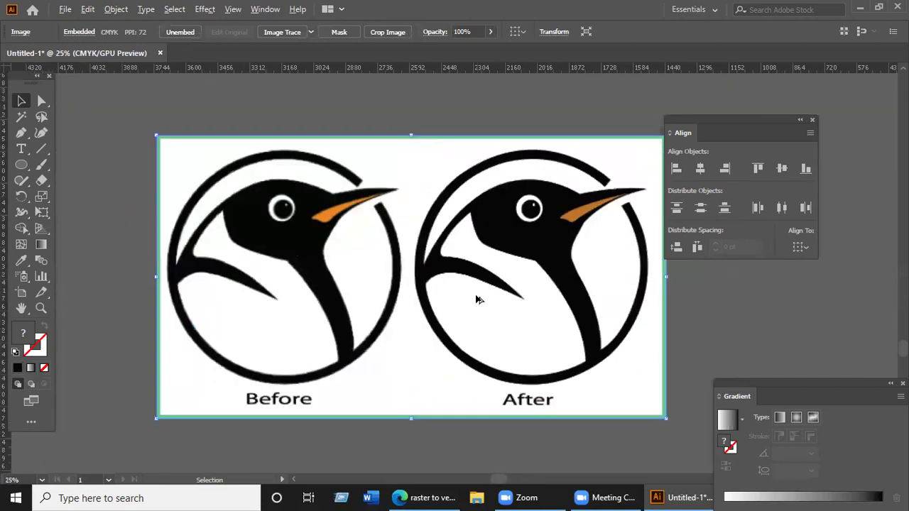
{"action": "key", "text": "ctrl+minus"}
{"action": "key", "text": "ctrl+plus"}
{"action": "key", "text": "ctrl+plus"}
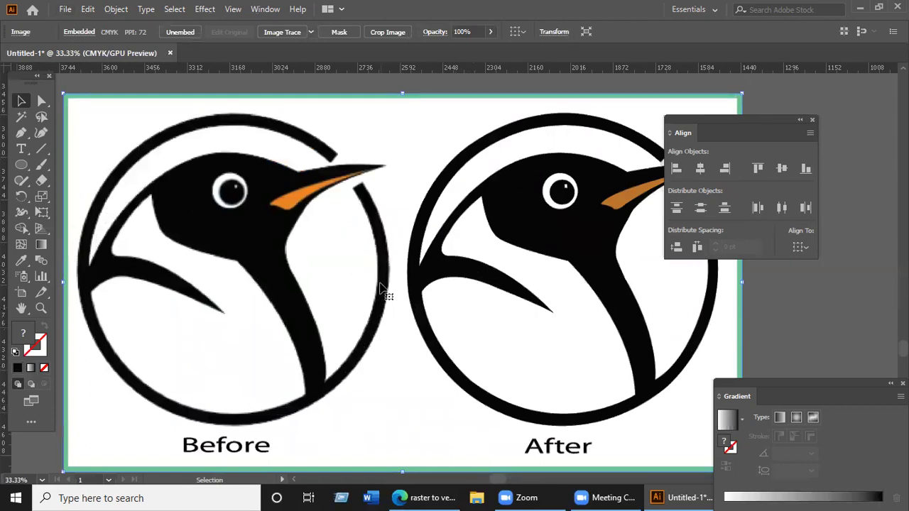
{"action": "scroll", "coordinate": [380, 288], "scroll_direction": "down", "scroll_amount": 2}
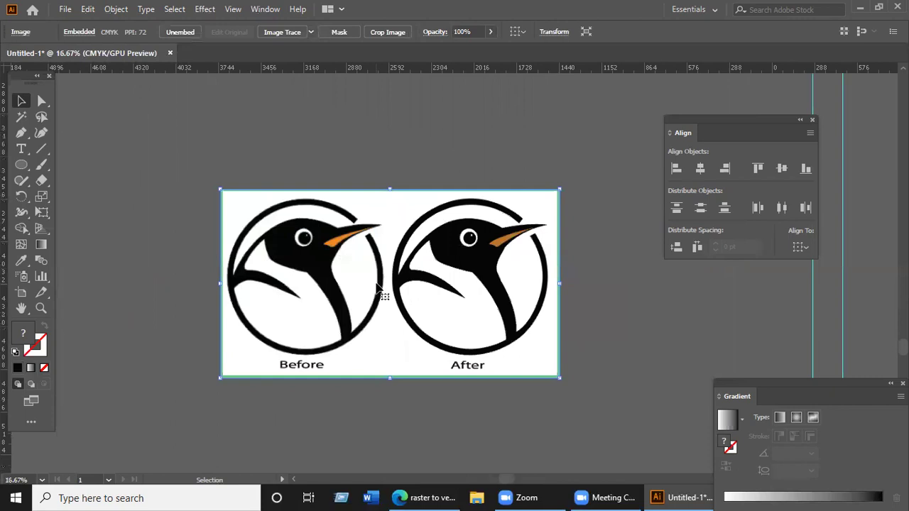
- Draw a rectangle of about 1296 x 1544 pt over the Before half and use it as the image's clipping mask
{"action": "left_click", "coordinate": [28, 167]}
{"action": "left_click_drag", "start_coordinate": [28, 168], "coordinate": [81, 163]}
{"action": "left_click_drag", "start_coordinate": [199, 169], "coordinate": [368, 384]}
{"action": "left_click", "coordinate": [21, 100]}
{"action": "key", "text": "ctrl+a"}
{"action": "right_click", "coordinate": [287, 311]}
{"action": "left_click", "coordinate": [350, 203]}
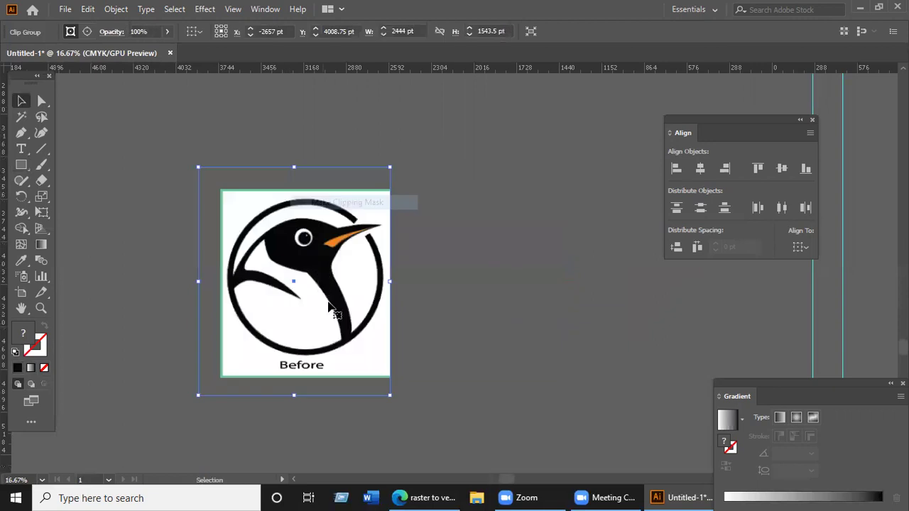
- Move the clipped Before image next to the traced Before penguin, over the empty half of the green frame
{"action": "scroll", "coordinate": [333, 317], "scroll_direction": "up", "scroll_amount": 4, "text": "alt"}
{"action": "scroll", "coordinate": [332, 317], "scroll_direction": "down", "scroll_amount": 4, "text": "alt"}
{"action": "left_click_drag", "start_coordinate": [333, 165], "coordinate": [202, 159]}
{"action": "scroll", "coordinate": [315, 339], "scroll_direction": "down", "scroll_amount": 1}
{"action": "left_click_drag", "start_coordinate": [270, 151], "coordinate": [424, 213]}
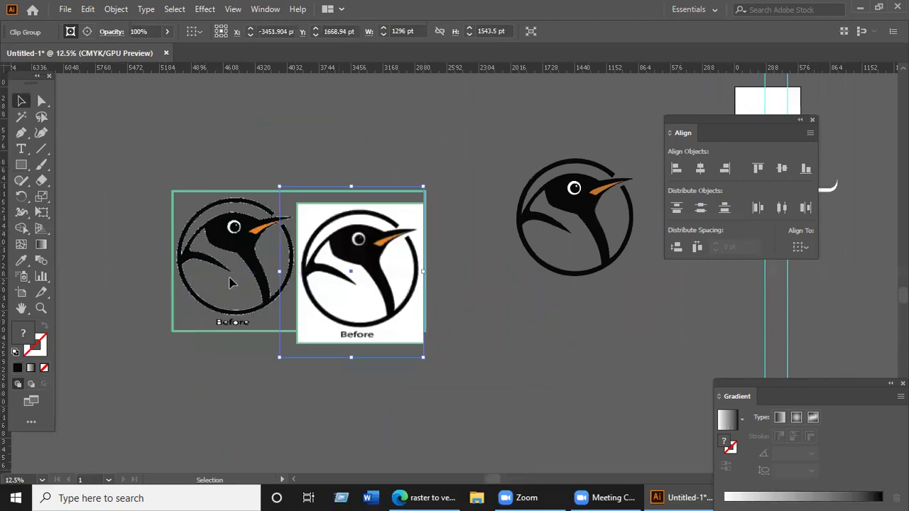
- Compare the edges of the traced Before penguin, the clipped original image and the traced After penguin up close
{"action": "scroll", "coordinate": [234, 284], "scroll_direction": "up", "scroll_amount": 2, "text": "alt"}
{"action": "scroll", "coordinate": [234, 284], "scroll_direction": "up", "scroll_amount": 1, "text": "alt"}
{"action": "scroll", "coordinate": [454, 310], "scroll_direction": "up", "scroll_amount": 3, "text": "alt"}
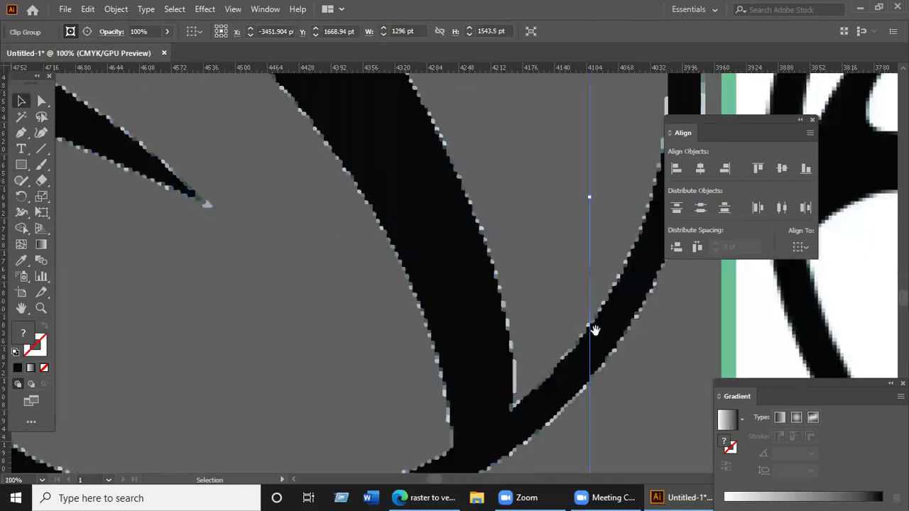
{"action": "left_click_drag", "start_coordinate": [594, 329], "coordinate": [414, 364]}
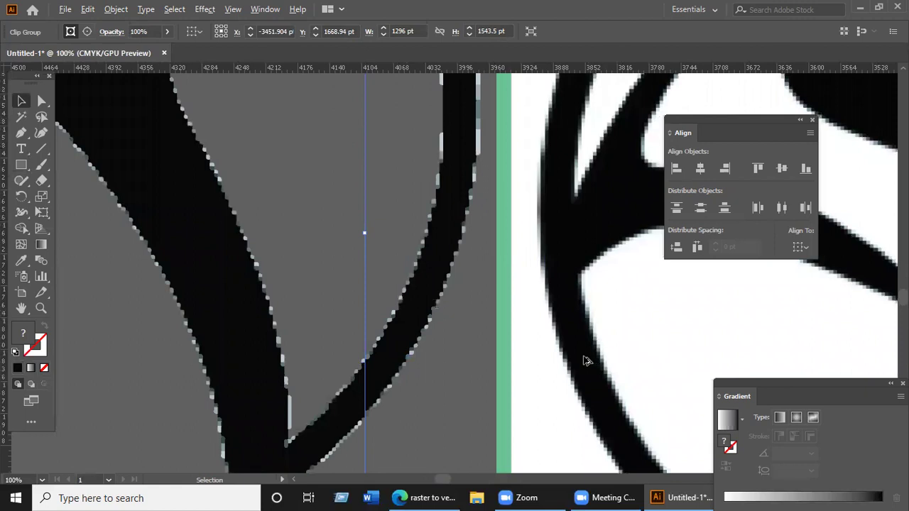
{"action": "scroll", "coordinate": [580, 360], "scroll_direction": "down", "scroll_amount": 6}
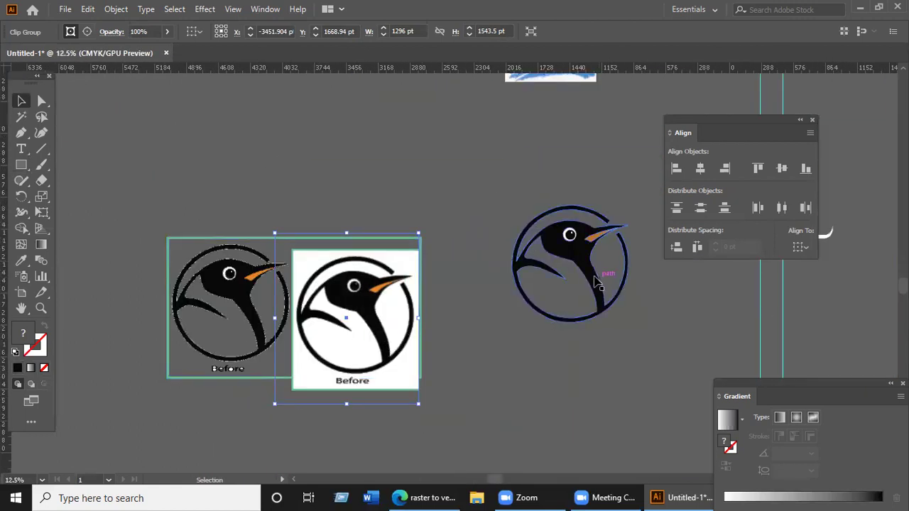
{"action": "scroll", "coordinate": [580, 282], "scroll_direction": "up", "scroll_amount": 3}
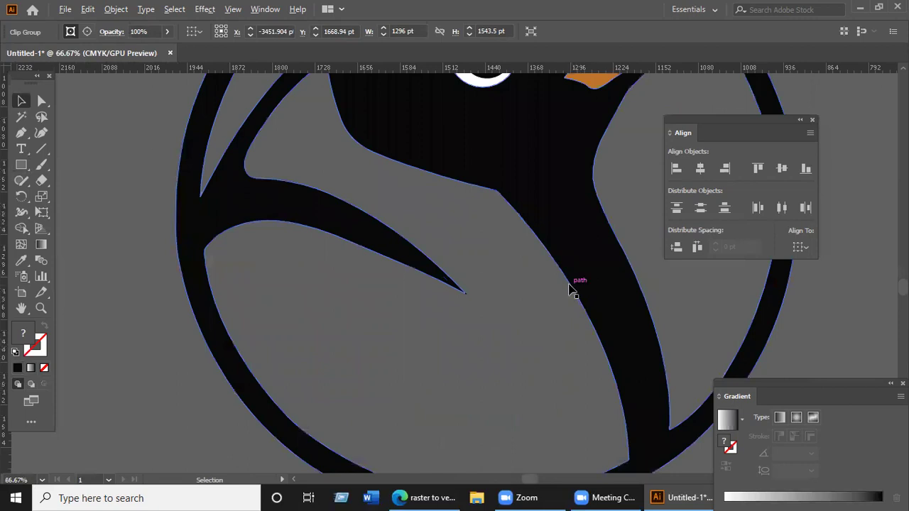
{"action": "scroll", "coordinate": [559, 290], "scroll_direction": "down", "scroll_amount": 6}
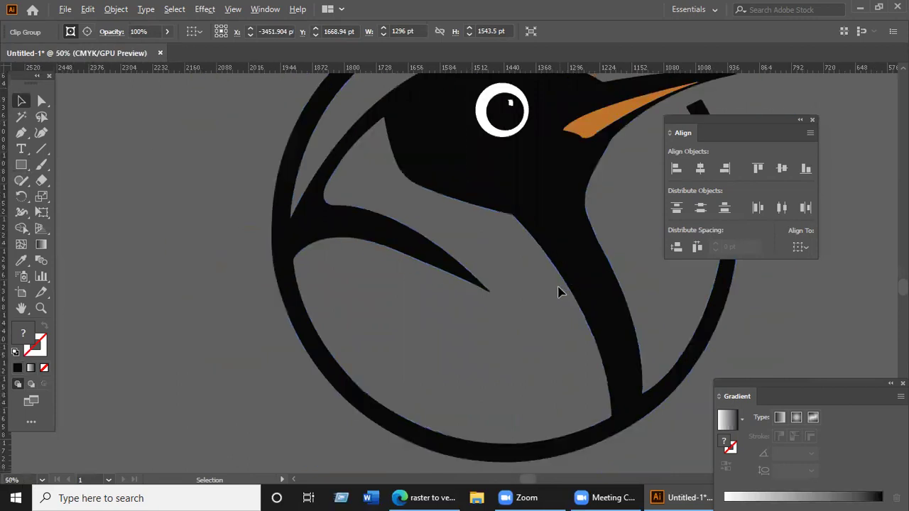
{"action": "left_click_drag", "start_coordinate": [455, 300], "coordinate": [405, 328]}
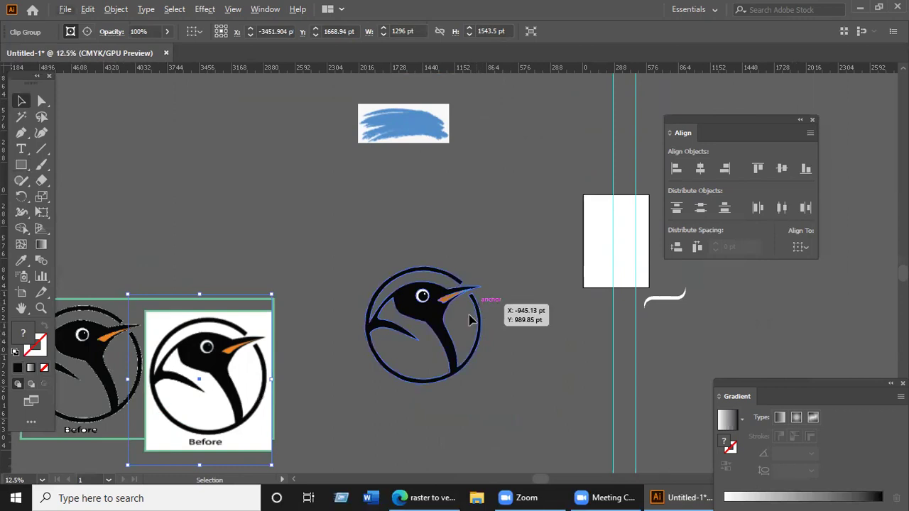
- Select all the artwork in the document and delete it
{"action": "key", "text": "ctrl+a"}
{"action": "key", "text": "backslash"}
{"action": "key", "text": "Delete"}
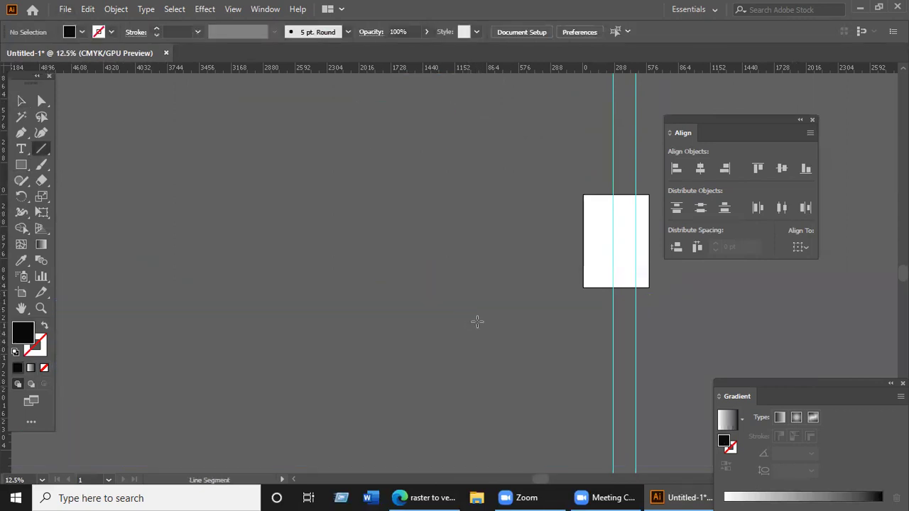
- Switch to the browser and open the full set of images related to the Before/After penguin picture
{"action": "left_click", "coordinate": [435, 497]}
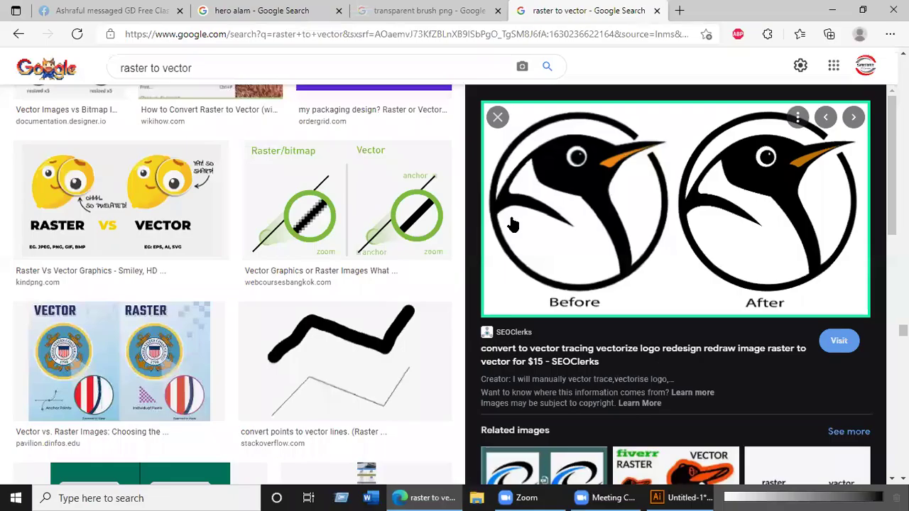
{"action": "scroll", "coordinate": [685, 241], "scroll_direction": "down", "scroll_amount": 5}
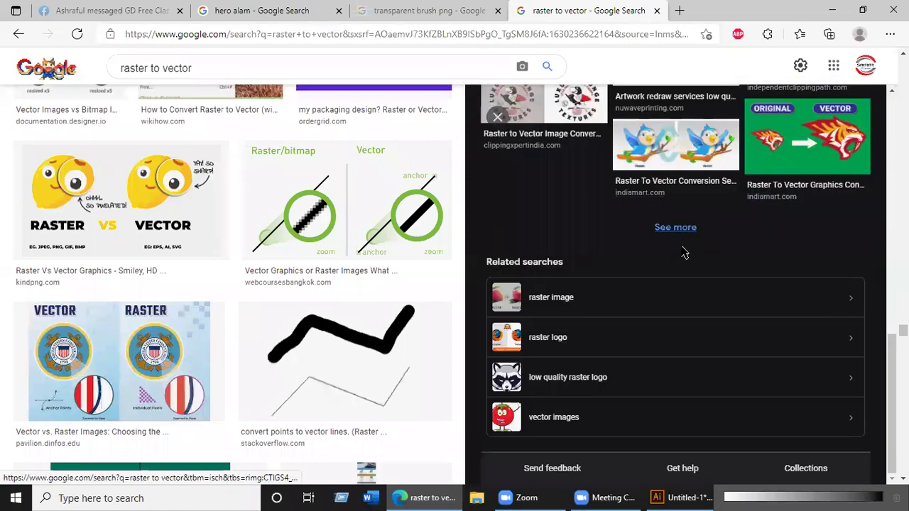
{"action": "left_click", "coordinate": [678, 234]}
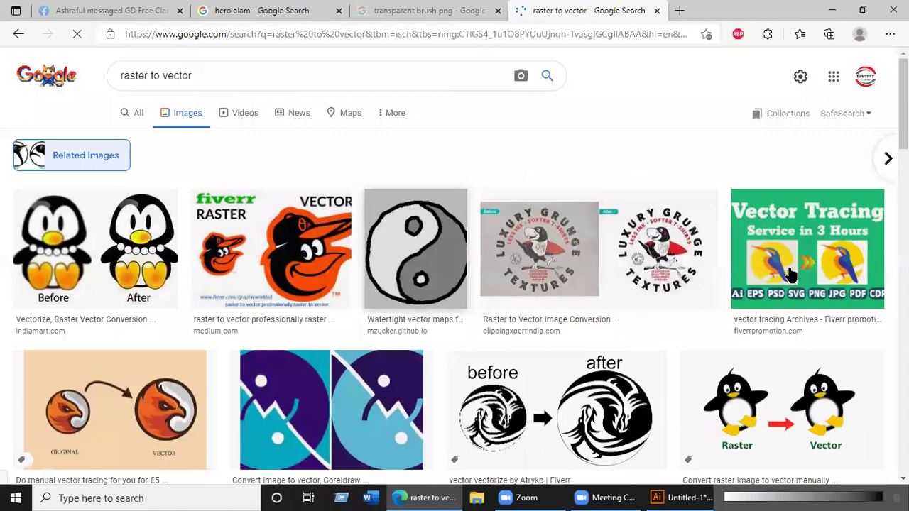
- Search Google Images for "location icon png" and return from the map view to the image results
{"action": "scroll", "coordinate": [790, 273], "scroll_direction": "down", "scroll_amount": 10}
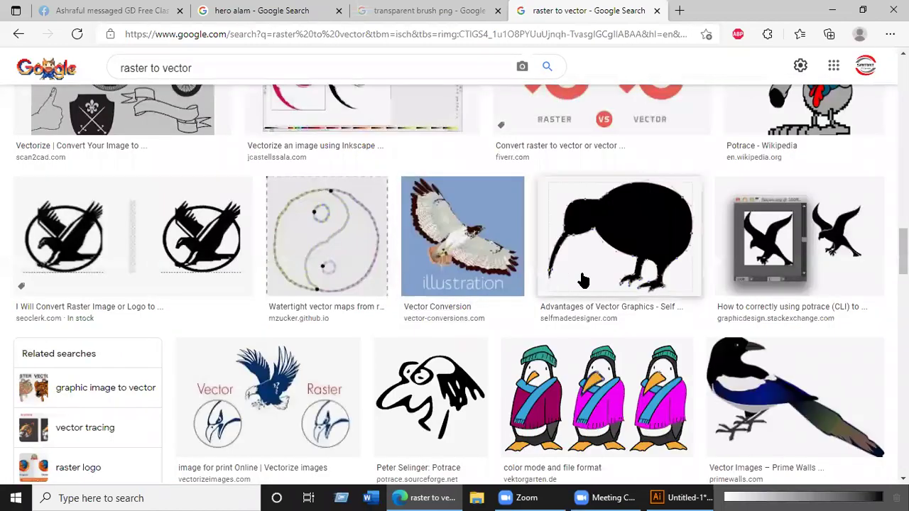
{"action": "left_click", "coordinate": [260, 64]}
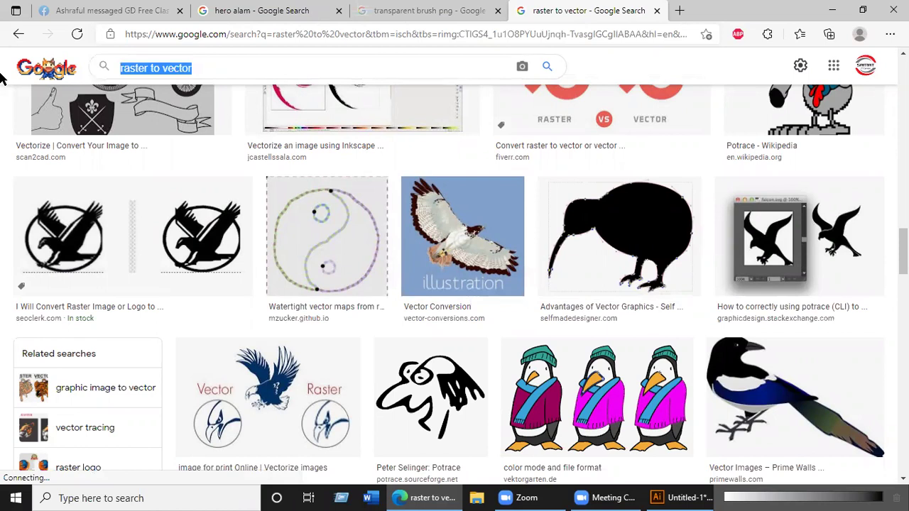
{"action": "key", "text": "BackSpace"}
{"action": "type", "text": "loca"}
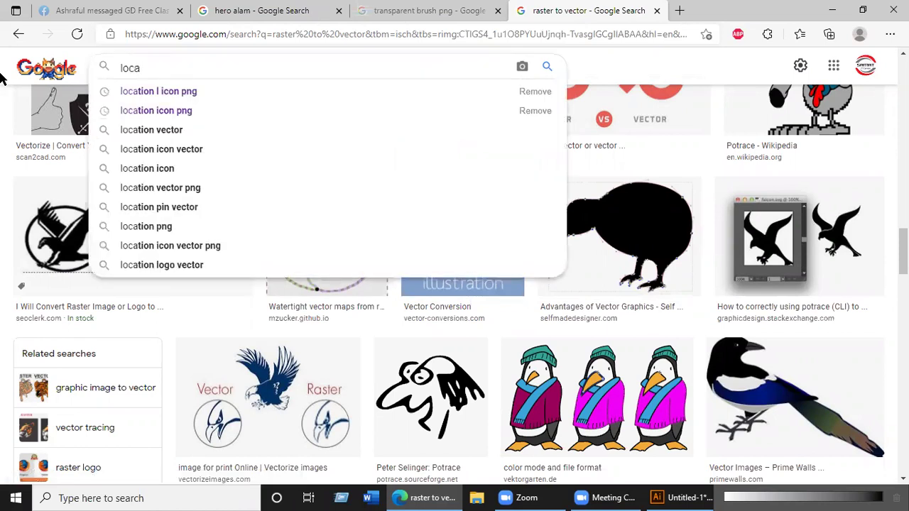
{"action": "key", "text": "Down"}
{"action": "key", "text": "Down"}
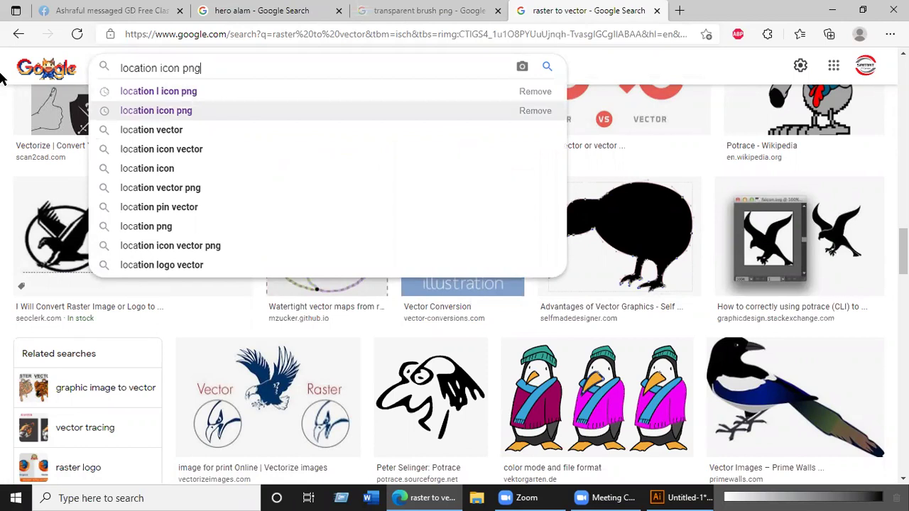
{"action": "key", "text": "Return"}
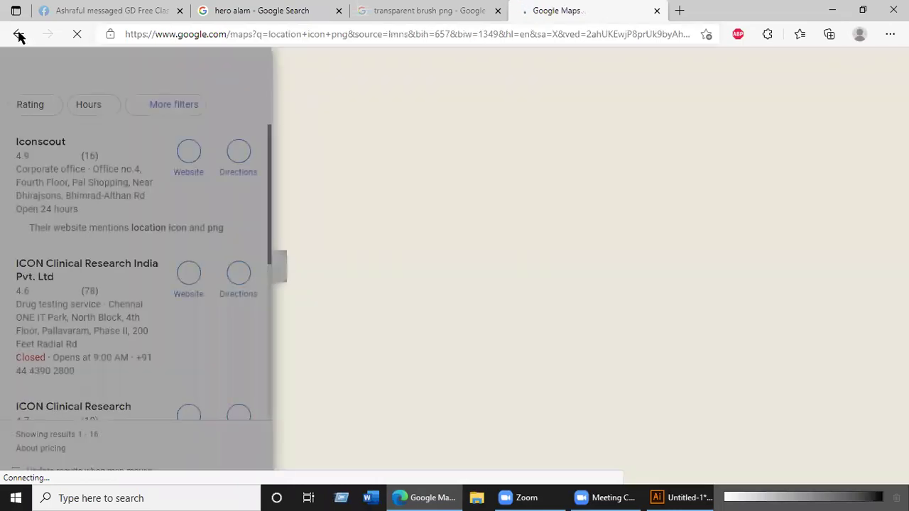
{"action": "left_click", "coordinate": [18, 34]}
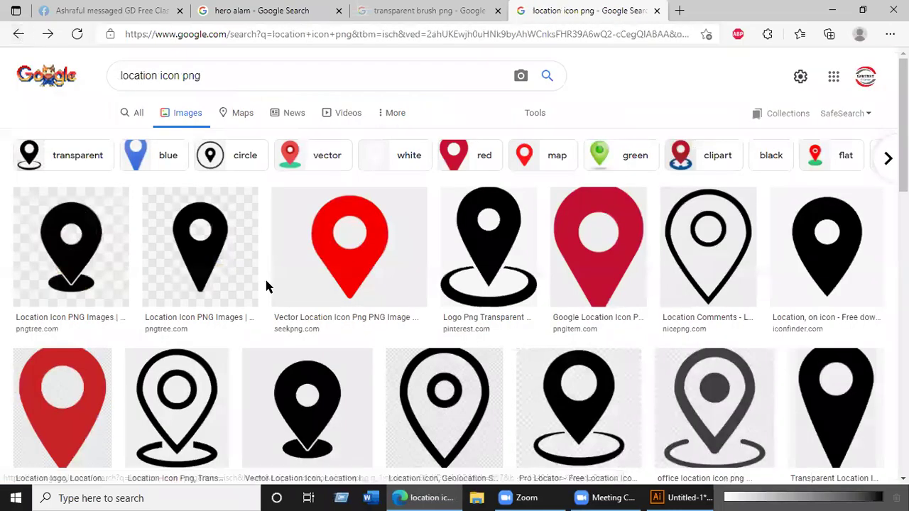
- Copy the flat red SeekPNG location pin image and paste it into the Illustrator document
{"action": "left_click", "coordinate": [317, 261]}
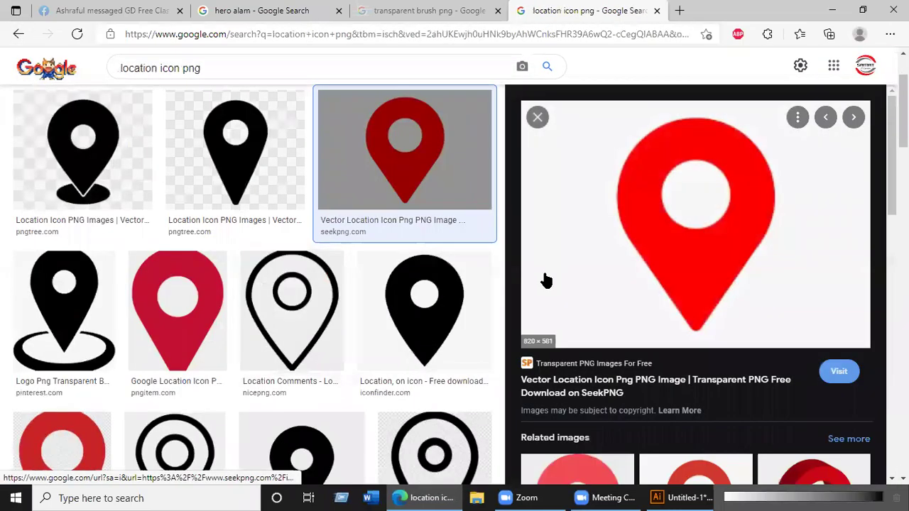
{"action": "right_click", "coordinate": [686, 325]}
{"action": "left_click", "coordinate": [683, 320]}
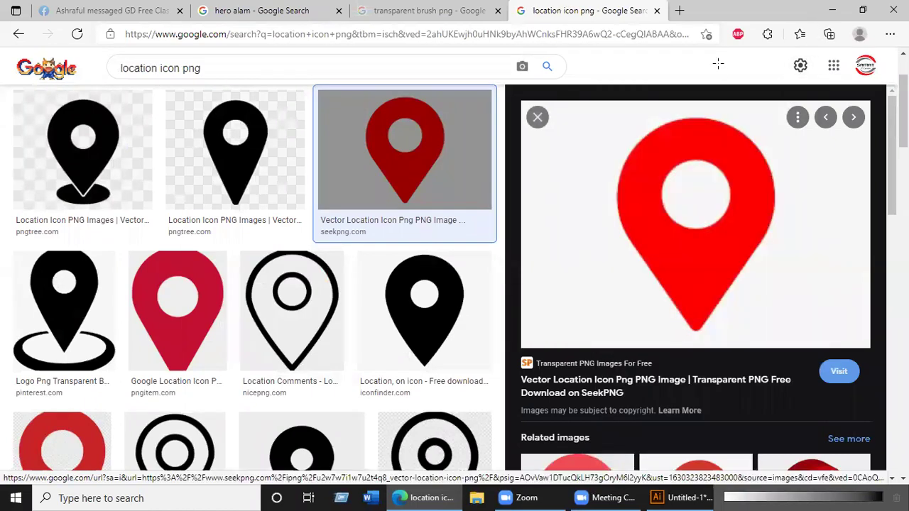
{"action": "left_click", "coordinate": [831, 11]}
{"action": "key", "text": "ctrl+v"}
{"action": "left_click", "coordinate": [21, 101]}
- Examine the pixelated edges of the pasted red pin image at high magnification
{"action": "key", "text": "ctrl+plus"}
{"action": "key", "text": "ctrl+plus"}
{"action": "key", "text": "ctrl+plus"}
{"action": "key", "text": "ctrl+plus"}
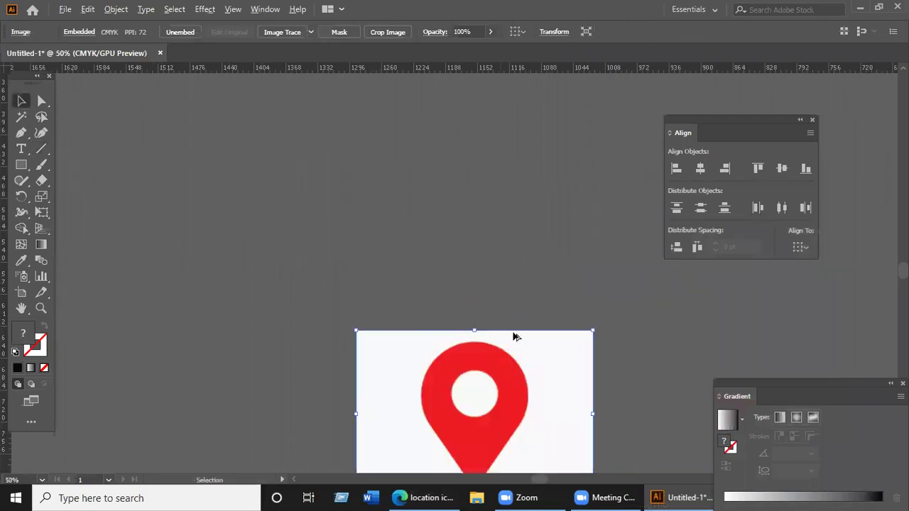
{"action": "key", "text": "ctrl+plus"}
{"action": "key", "text": "ctrl+plus"}
{"action": "key", "text": "ctrl+plus"}
{"action": "key", "text": "ctrl+plus"}
{"action": "key", "text": "ctrl+plus"}
{"action": "key", "text": "ctrl+plus"}
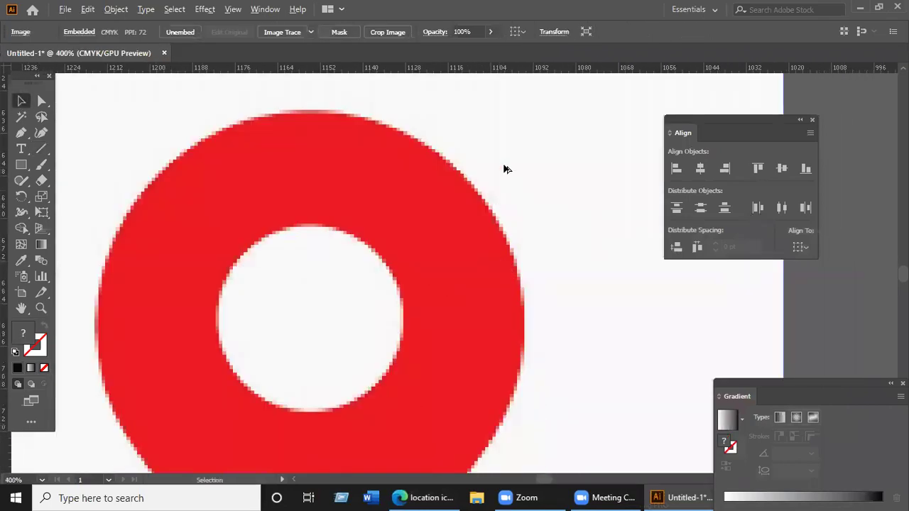
{"action": "key", "text": "ctrl+plus"}
{"action": "key", "text": "ctrl+plus"}
{"action": "key", "text": "ctrl+0"}
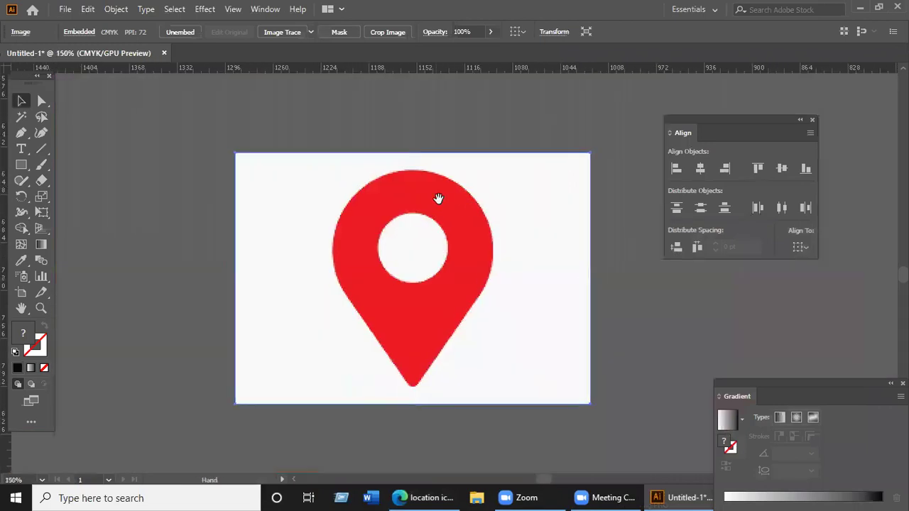
{"action": "scroll", "coordinate": [436, 203], "scroll_direction": "up", "scroll_amount": 3}
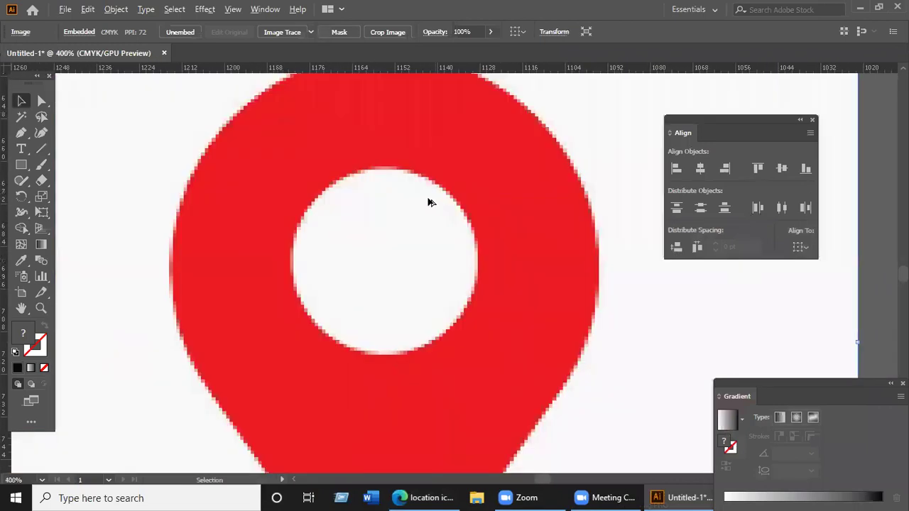
{"action": "scroll", "coordinate": [418, 213], "scroll_direction": "down", "scroll_amount": 3}
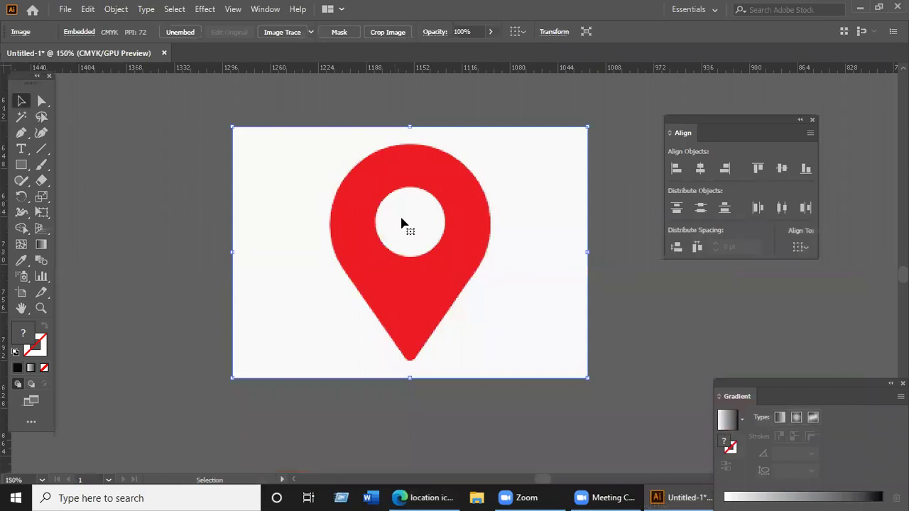
- Trace the red pin image with the 16 Colors Image Trace preset and expand the result
{"action": "left_click", "coordinate": [311, 32]}
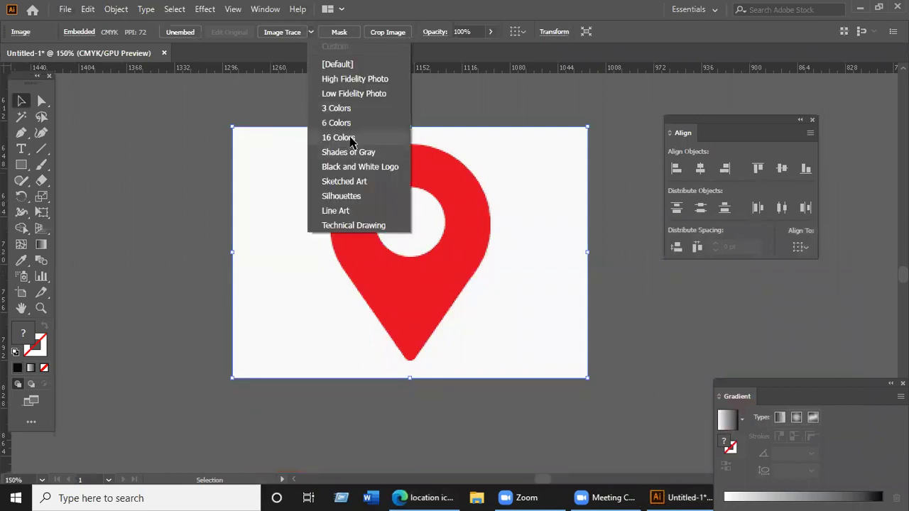
{"action": "left_click", "coordinate": [338, 138]}
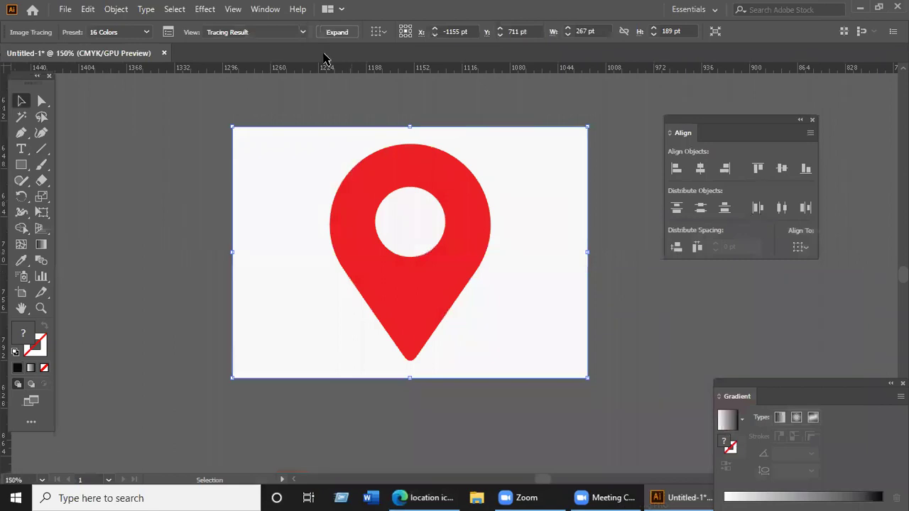
{"action": "left_click", "coordinate": [337, 31]}
- Ungroup the expanded pin tracing and delete its white background and the white circle inside the pin
{"action": "right_click", "coordinate": [321, 146]}
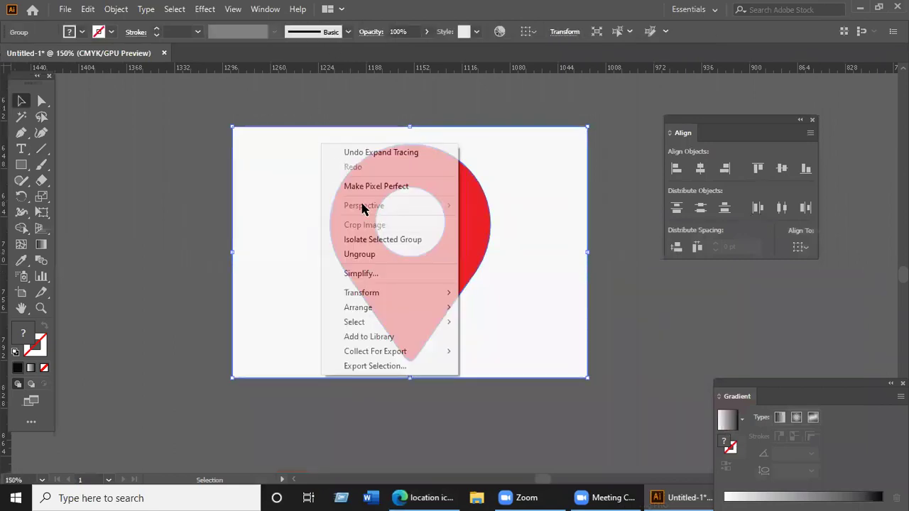
{"action": "left_click", "coordinate": [359, 254]}
{"action": "left_click", "coordinate": [560, 337]}
{"action": "left_click", "coordinate": [561, 337]}
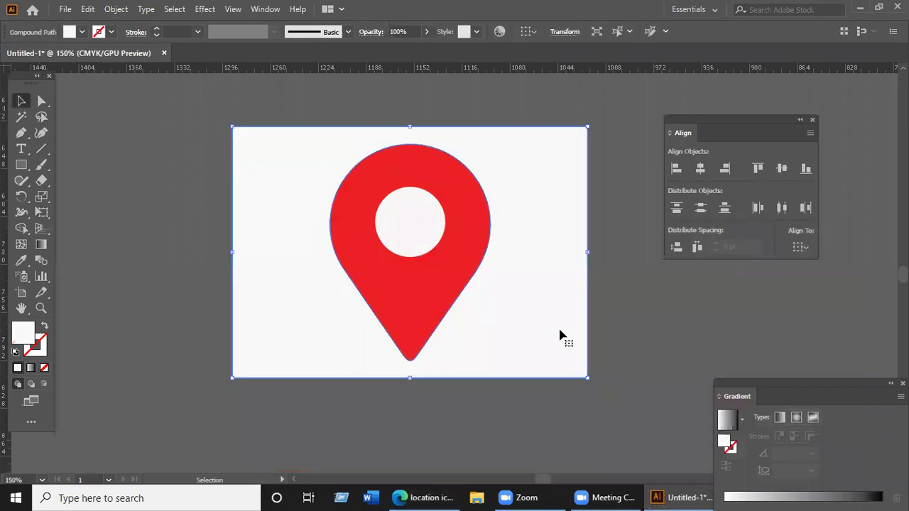
{"action": "key", "text": "Delete"}
{"action": "left_click", "coordinate": [412, 239]}
{"action": "key", "text": "Delete"}
- Inspect the outline of the traced red pin at different magnifications
{"action": "scroll", "coordinate": [395, 219], "scroll_direction": "up", "scroll_amount": 3}
{"action": "scroll", "coordinate": [426, 291], "scroll_direction": "down", "scroll_amount": 1}
{"action": "scroll", "coordinate": [319, 228], "scroll_direction": "down", "scroll_amount": 1}
{"action": "scroll", "coordinate": [388, 203], "scroll_direction": "down", "scroll_amount": 1}
{"action": "scroll", "coordinate": [438, 215], "scroll_direction": "down", "scroll_amount": 2}
{"action": "scroll", "coordinate": [426, 252], "scroll_direction": "up", "scroll_amount": 2}
{"action": "scroll", "coordinate": [427, 279], "scroll_direction": "down", "scroll_amount": 2}
- Move the traced red pin to the left to free up canvas beside it, and check its tip up close
{"action": "left_click_drag", "start_coordinate": [532, 300], "coordinate": [392, 318]}
{"action": "left_click_drag", "start_coordinate": [314, 323], "coordinate": [257, 323]}
{"action": "left_click", "coordinate": [495, 293]}
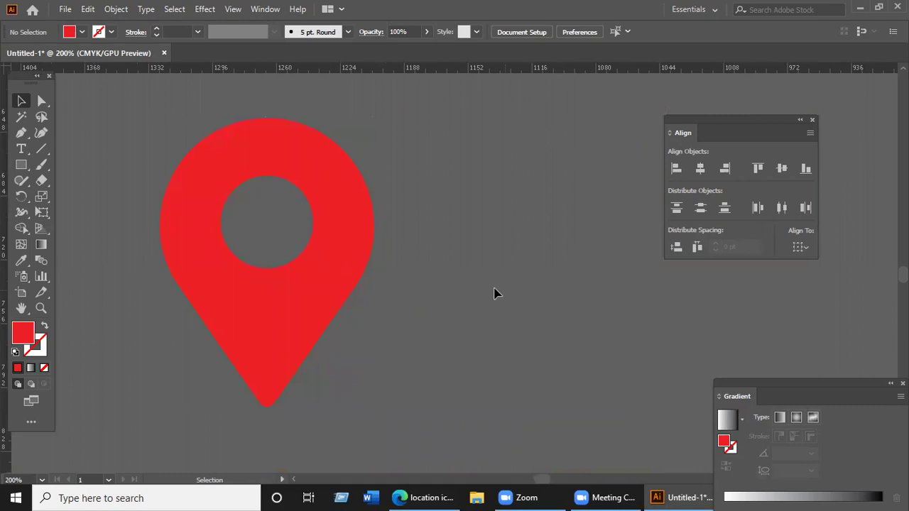
{"action": "scroll", "coordinate": [276, 422], "scroll_direction": "up", "scroll_amount": 8}
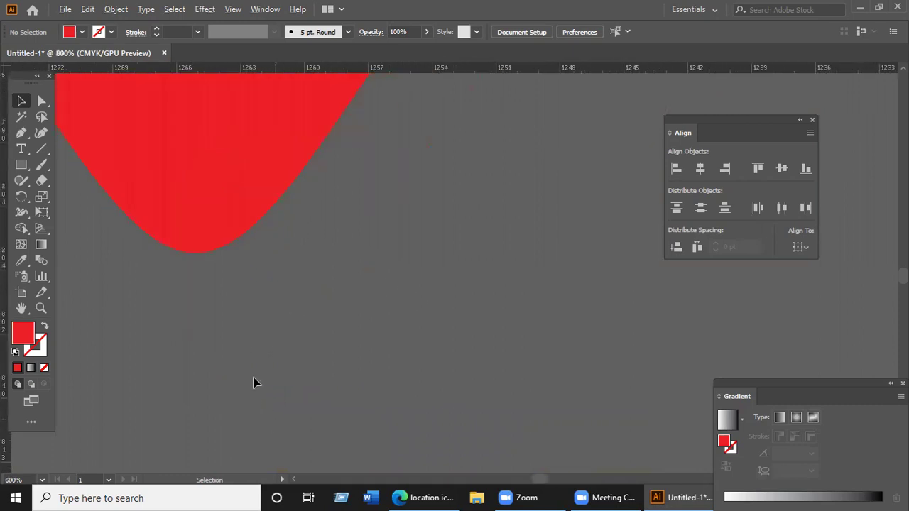
{"action": "scroll", "coordinate": [242, 365], "scroll_direction": "down", "scroll_amount": 10}
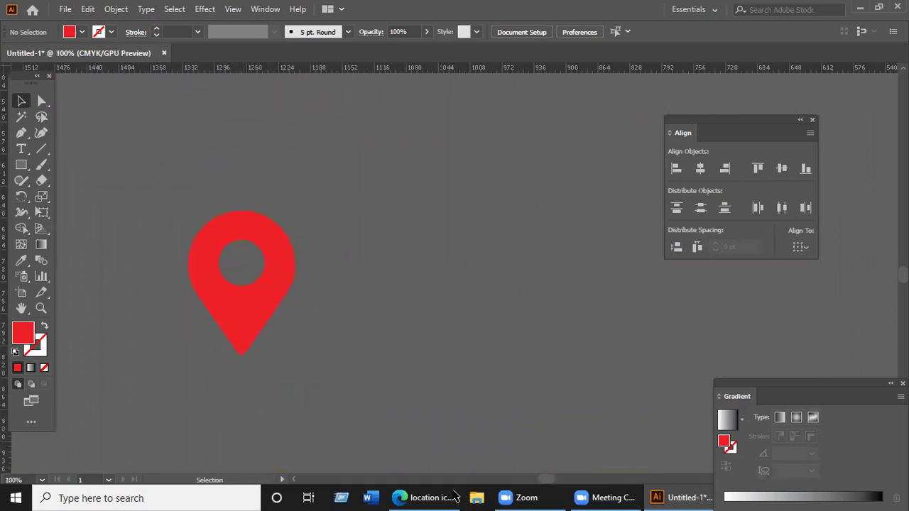
- Switch to the browser, compare several location icon results and open the preview of the GPS pin over a coloured map
{"action": "left_click", "coordinate": [426, 497]}
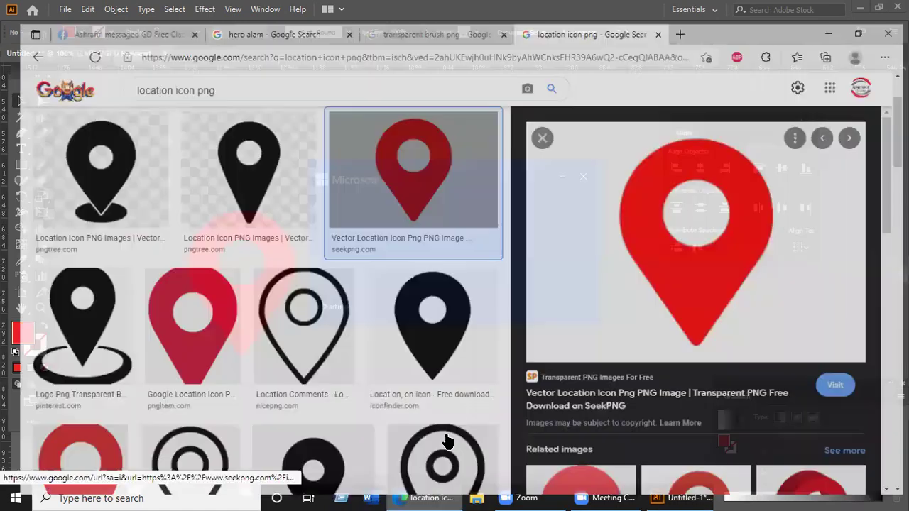
{"action": "scroll", "coordinate": [522, 237], "scroll_direction": "down", "scroll_amount": 5}
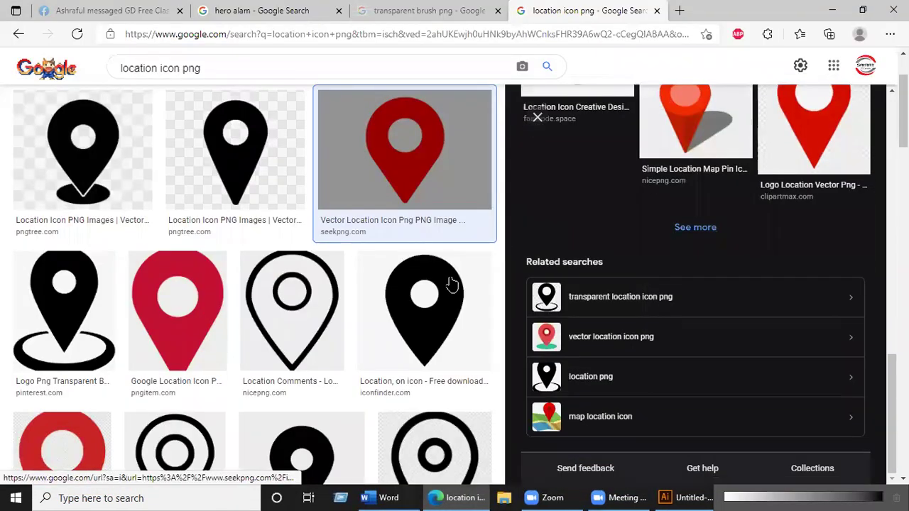
{"action": "left_click", "coordinate": [389, 321]}
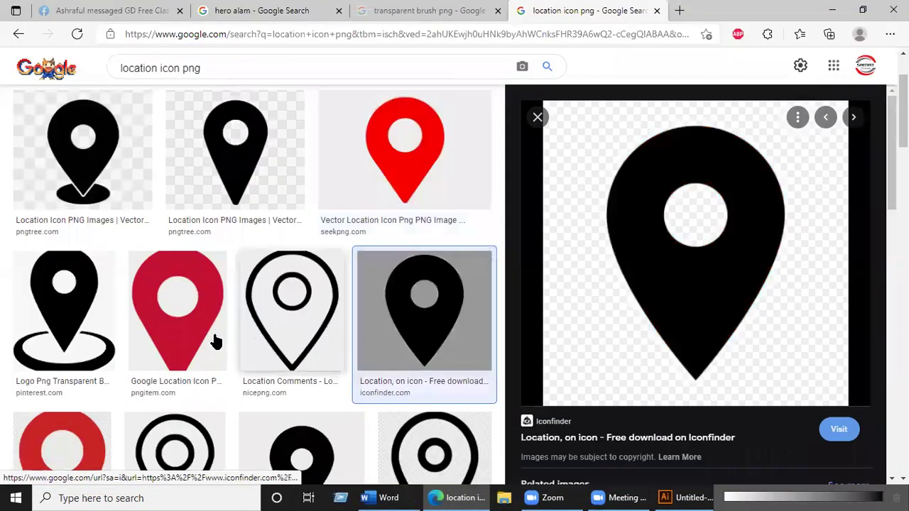
{"action": "left_click", "coordinate": [213, 340]}
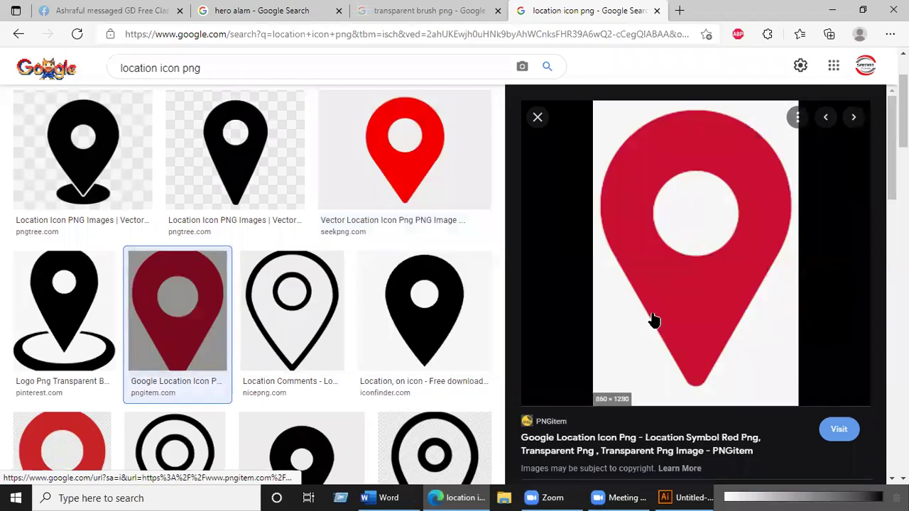
{"action": "left_click", "coordinate": [71, 304]}
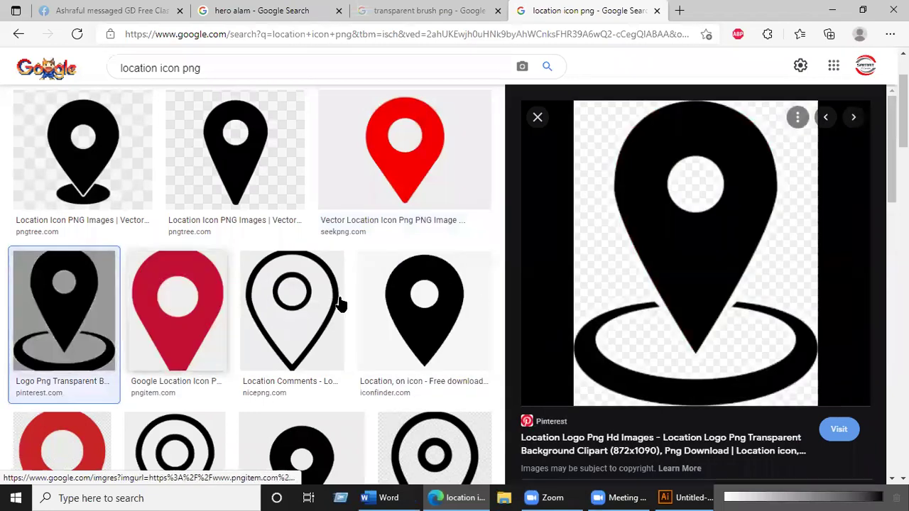
{"action": "scroll", "coordinate": [280, 302], "scroll_direction": "down", "scroll_amount": 5}
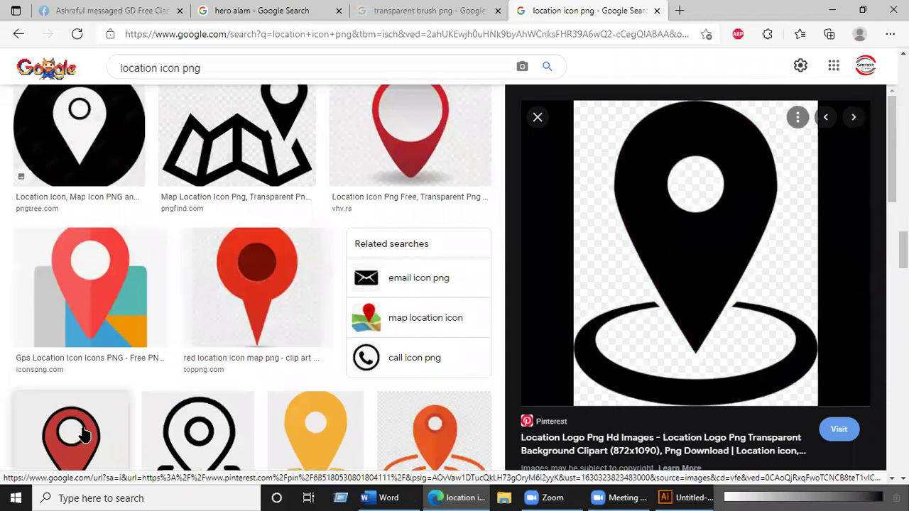
{"action": "left_click", "coordinate": [68, 431]}
{"action": "left_click", "coordinate": [220, 376]}
{"action": "left_click", "coordinate": [309, 362]}
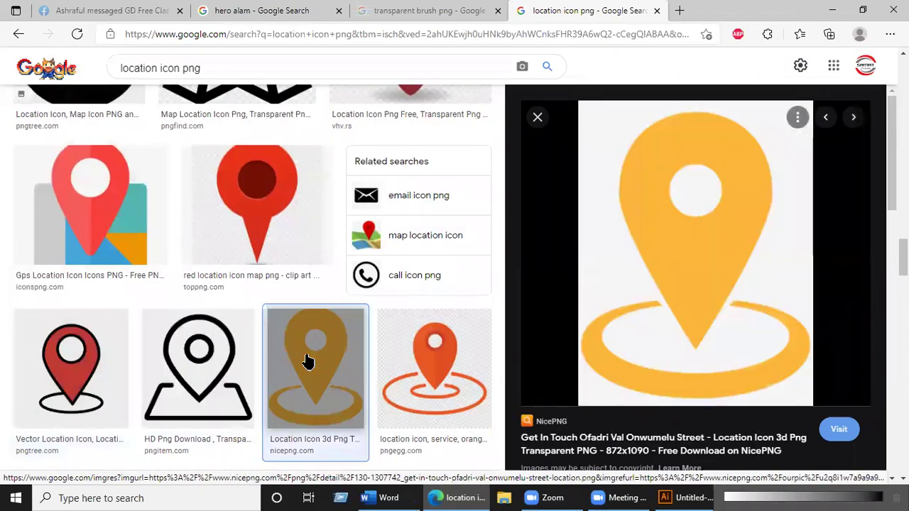
{"action": "left_click", "coordinate": [150, 194]}
{"action": "scroll", "coordinate": [350, 266], "scroll_direction": "up", "scroll_amount": 4}
{"action": "scroll", "coordinate": [349, 266], "scroll_direction": "up", "scroll_amount": 3}
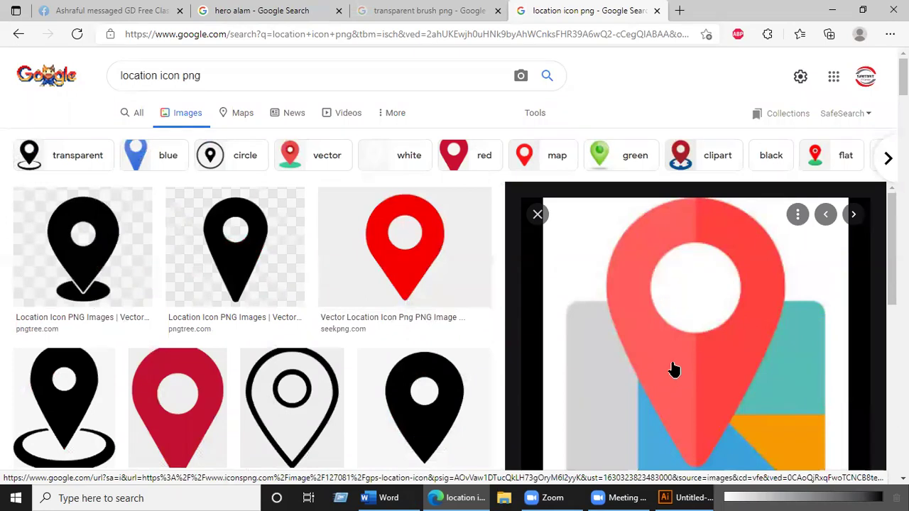
- Copy the GPS pin-and-map image and paste it into the Illustrator document beside the traced red pin
{"action": "right_click", "coordinate": [660, 343]}
{"action": "left_click", "coordinate": [705, 320]}
{"action": "left_click", "coordinate": [832, 9]}
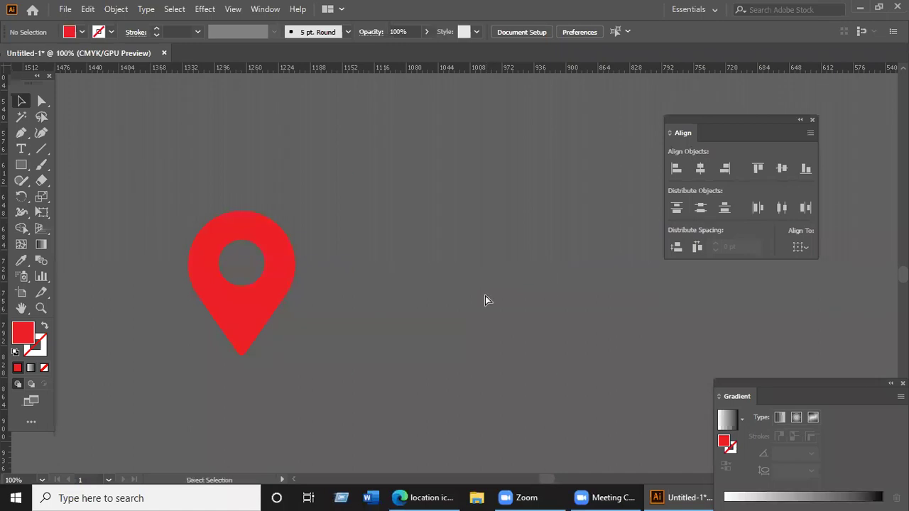
{"action": "key", "text": "ctrl+v"}
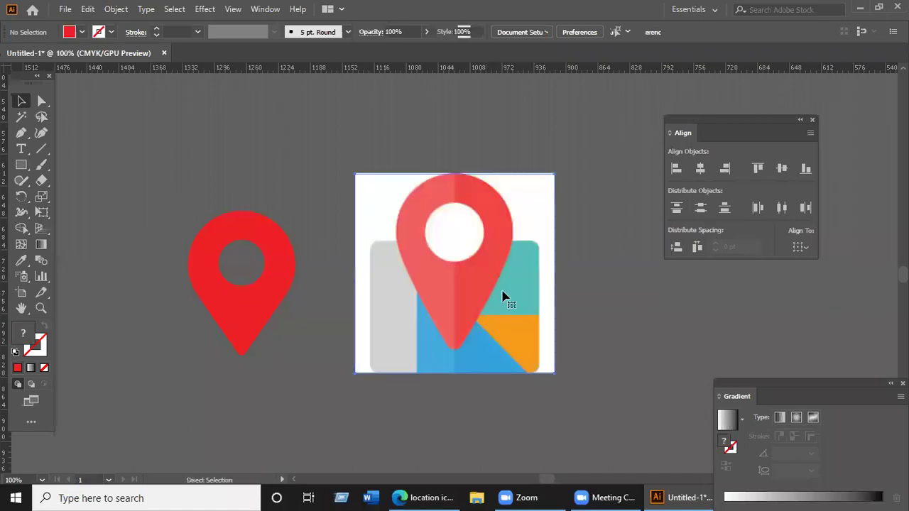
- Examine the pixelated edges of the pasted GPS pin-and-map image up close
{"action": "key", "text": "ctrl+plus"}
{"action": "key", "text": "ctrl+plus"}
{"action": "key", "text": "ctrl+plus"}
{"action": "key", "text": "ctrl+plus"}
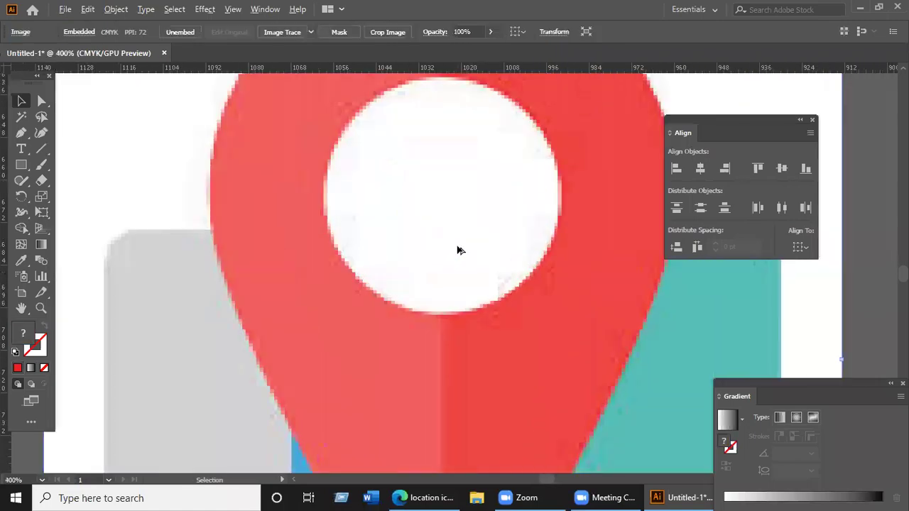
{"action": "key", "text": "ctrl+plus"}
{"action": "key", "text": "ctrl+minus"}
{"action": "key", "text": "ctrl+minus"}
{"action": "key", "text": "ctrl+minus"}
- Convert the GPS pin-and-map image to separate vector shapes by expanding and ungrouping a 6 Colors Image Trace
{"action": "left_click", "coordinate": [311, 33]}
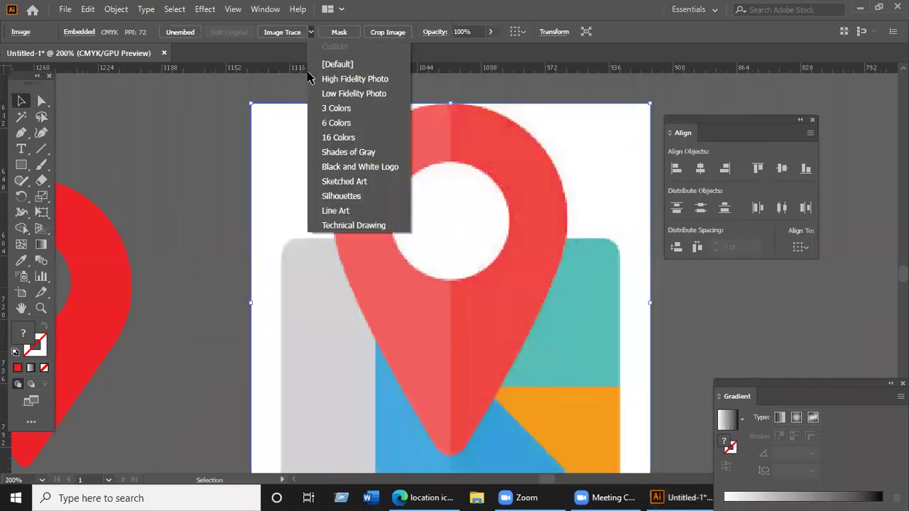
{"action": "left_click", "coordinate": [319, 122]}
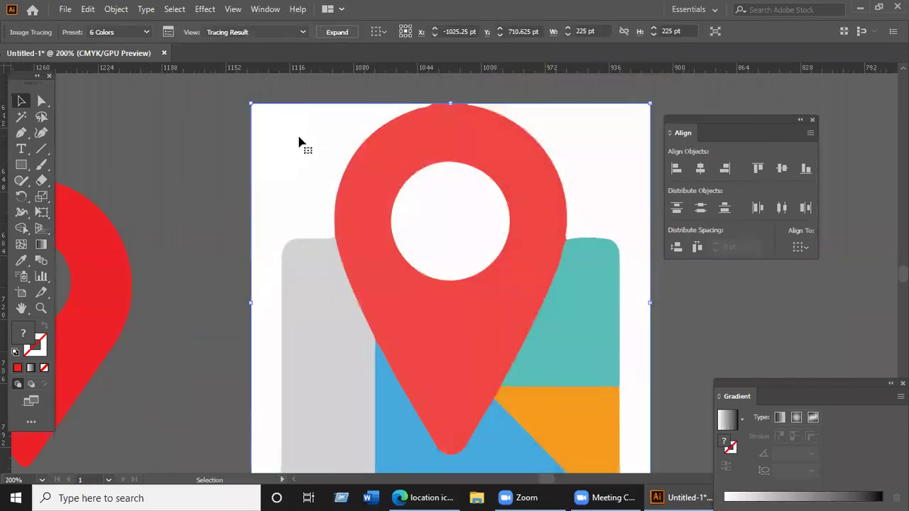
{"action": "left_click", "coordinate": [338, 33]}
{"action": "right_click", "coordinate": [379, 160]}
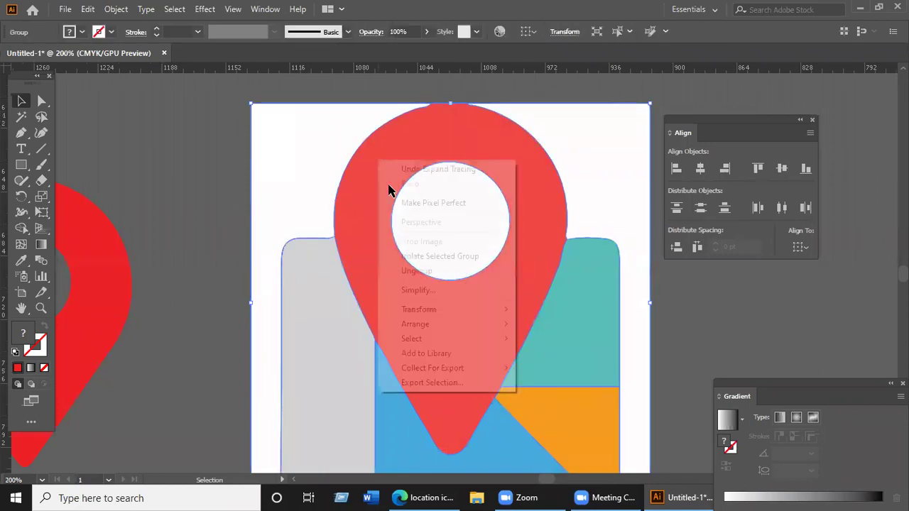
{"action": "left_click", "coordinate": [427, 276]}
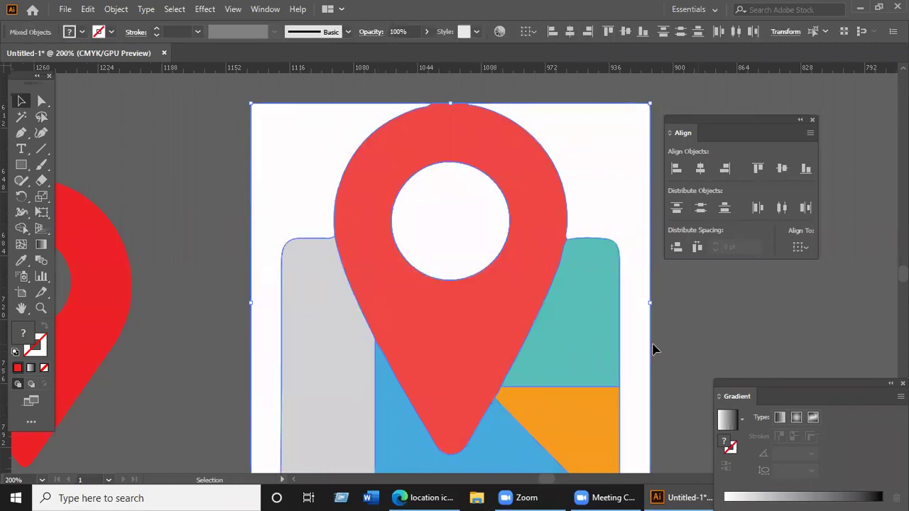
- Move the red pin shape out of the expanded map image onto the empty canvas beside it
{"action": "left_click", "coordinate": [643, 350]}
{"action": "scroll", "coordinate": [643, 349], "scroll_direction": "down", "scroll_amount": 1}
{"action": "left_click_drag", "start_coordinate": [542, 313], "coordinate": [671, 344]}
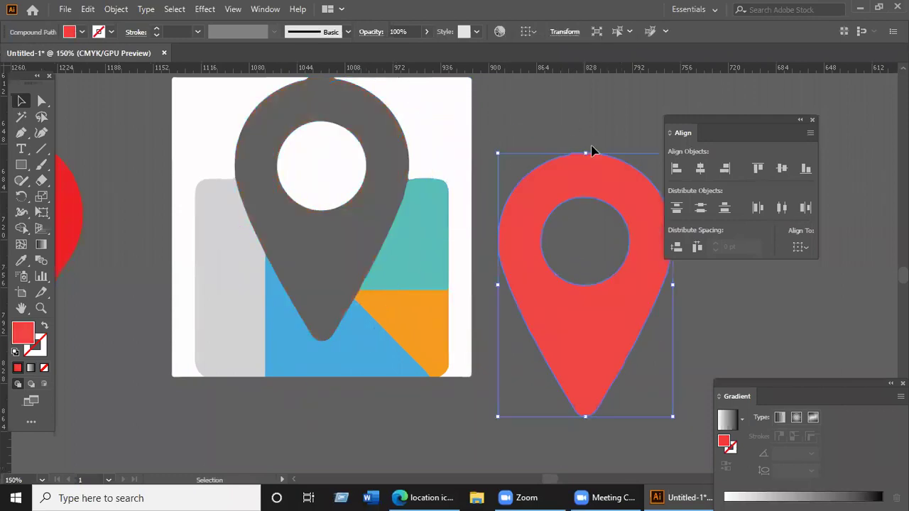
- Examine the outline of the separated red pin up close, along its upper edge and down both sides
{"action": "key", "text": "ctrl+shift+a"}
{"action": "scroll", "coordinate": [597, 169], "scroll_direction": "up", "scroll_amount": 5}
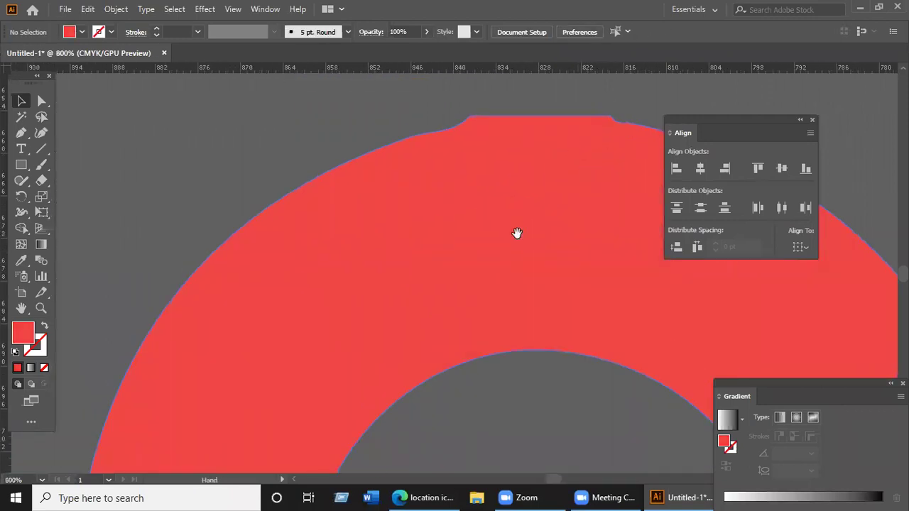
{"action": "scroll", "coordinate": [383, 205], "scroll_direction": "up", "scroll_amount": 1}
{"action": "scroll", "coordinate": [412, 211], "scroll_direction": "up", "scroll_amount": 1}
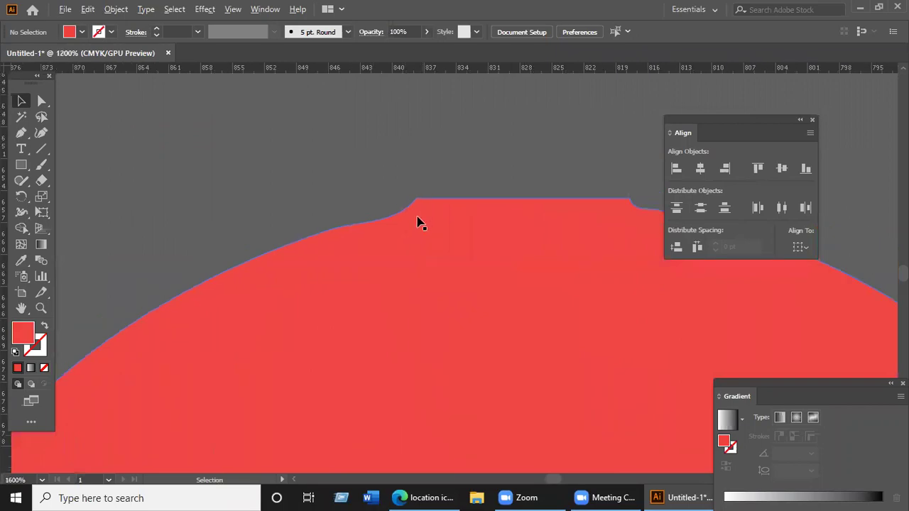
{"action": "scroll", "coordinate": [426, 227], "scroll_direction": "down", "scroll_amount": 3}
{"action": "scroll", "coordinate": [438, 318], "scroll_direction": "down", "scroll_amount": 3}
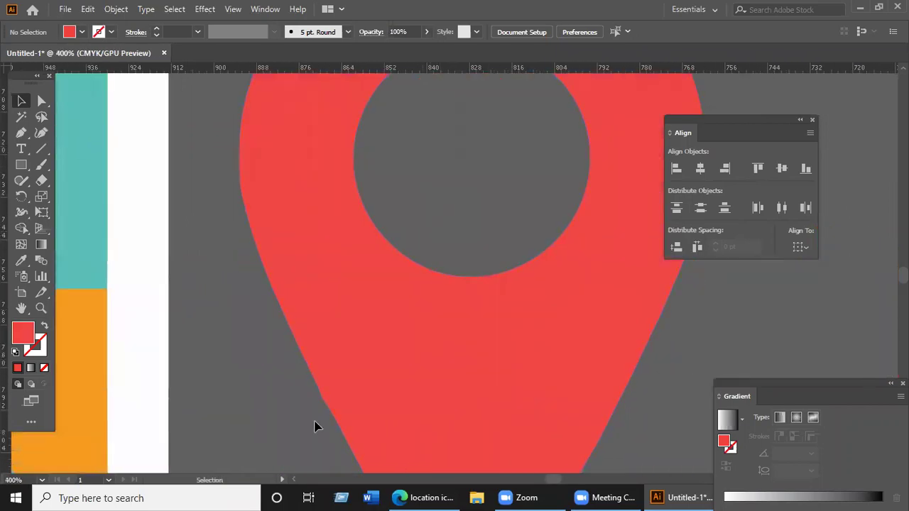
{"action": "scroll", "coordinate": [327, 415], "scroll_direction": "up", "scroll_amount": 2}
{"action": "scroll", "coordinate": [327, 404], "scroll_direction": "down", "scroll_amount": 3}
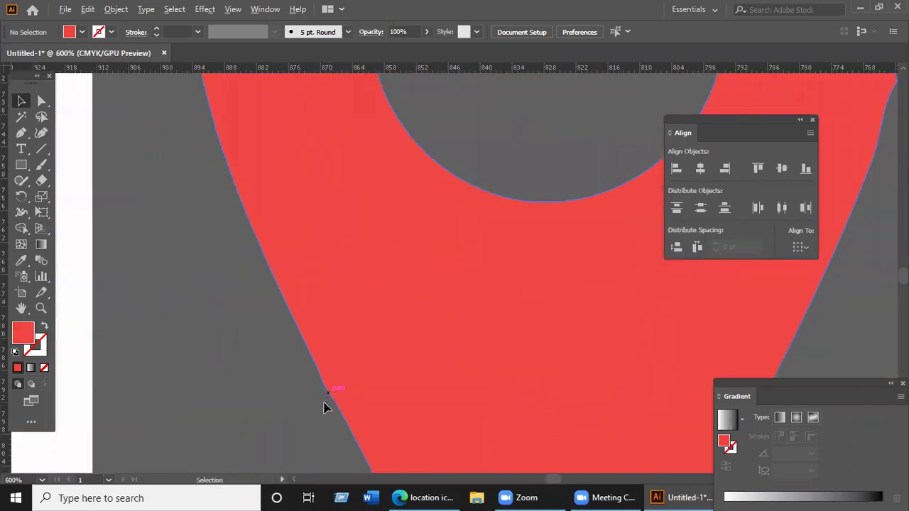
{"action": "scroll", "coordinate": [559, 227], "scroll_direction": "down", "scroll_amount": 1}
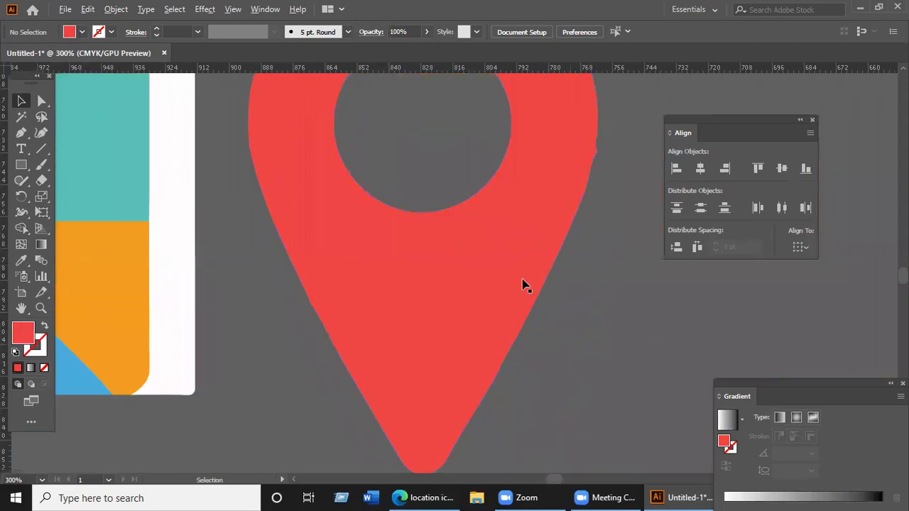
{"action": "scroll", "coordinate": [523, 312], "scroll_direction": "down", "scroll_amount": 2}
{"action": "scroll", "coordinate": [523, 339], "scroll_direction": "up", "scroll_amount": 3}
{"action": "scroll", "coordinate": [511, 346], "scroll_direction": "down", "scroll_amount": 2}
{"action": "scroll", "coordinate": [501, 350], "scroll_direction": "down", "scroll_amount": 3}
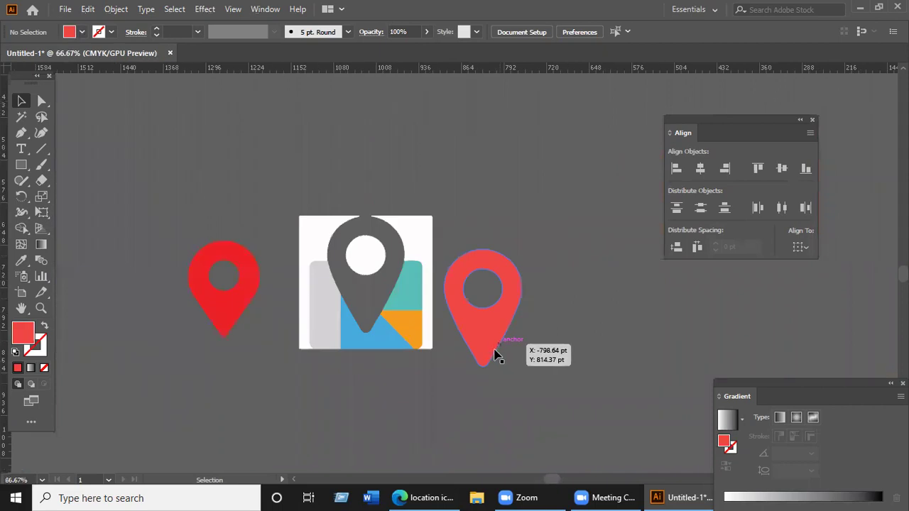
- Undo the pin's separation and the expansion of the 6 Colors tracing, and move the whole tracing farther from the plain red pin
{"action": "key", "text": "ctrl+z"}
{"action": "key", "text": "ctrl+z"}
{"action": "key", "text": "ctrl+z"}
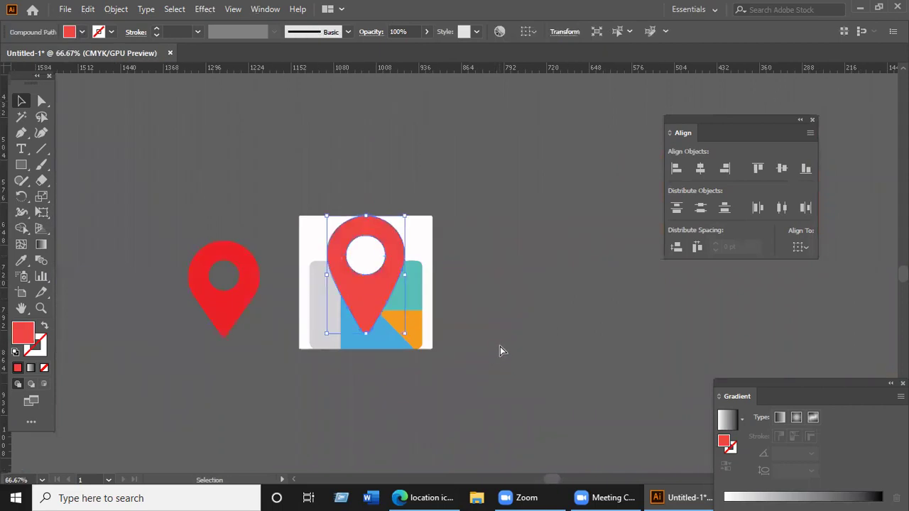
{"action": "left_click", "coordinate": [490, 346]}
{"action": "left_click_drag", "start_coordinate": [394, 285], "coordinate": [525, 310]}
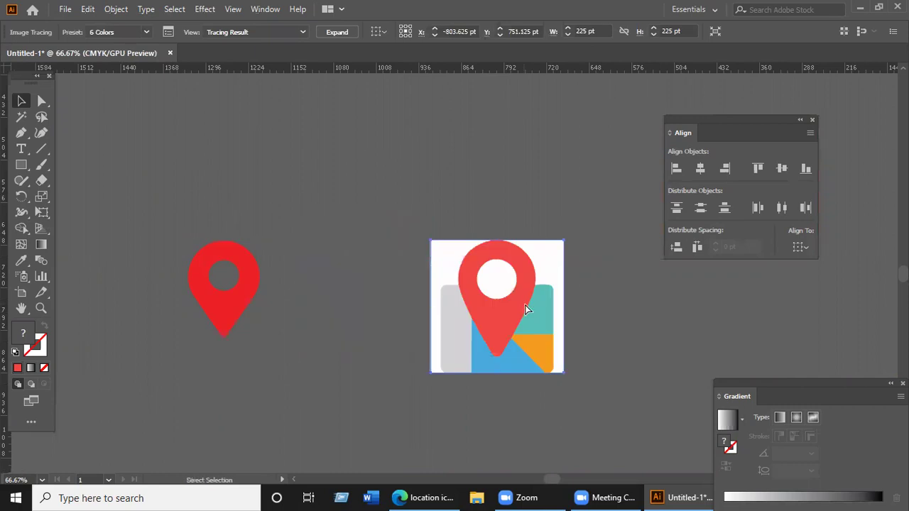
- Sketch a rough pin outline over the traced map image with the Pen tool, and delete the path
{"action": "key", "text": "ctrl+shift+a"}
{"action": "left_click", "coordinate": [22, 133]}
{"action": "left_click_drag", "start_coordinate": [466, 310], "coordinate": [532, 260]}
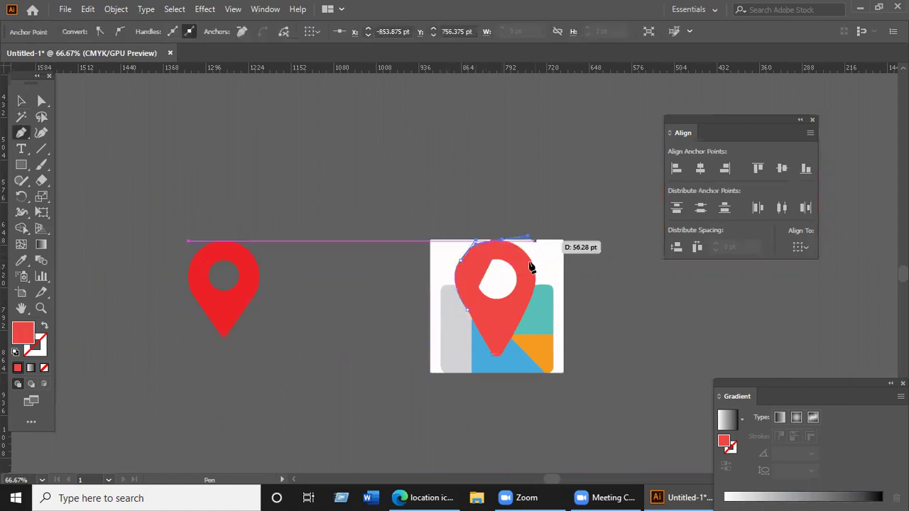
{"action": "left_click_drag", "start_coordinate": [523, 298], "coordinate": [492, 367]}
{"action": "left_click_drag", "start_coordinate": [466, 310], "coordinate": [444, 300]}
{"action": "key", "text": "ctrl"}
{"action": "left_click", "coordinate": [19, 102]}
{"action": "mouse_move", "coordinate": [531, 307]}
{"action": "left_mouse_down"}
{"action": "mouse_move", "coordinate": [574, 298]}
{"action": "mouse_move", "coordinate": [608, 274]}
{"action": "mouse_move", "coordinate": [549, 268]}
{"action": "left_mouse_up"}
{"action": "key", "text": "Delete"}
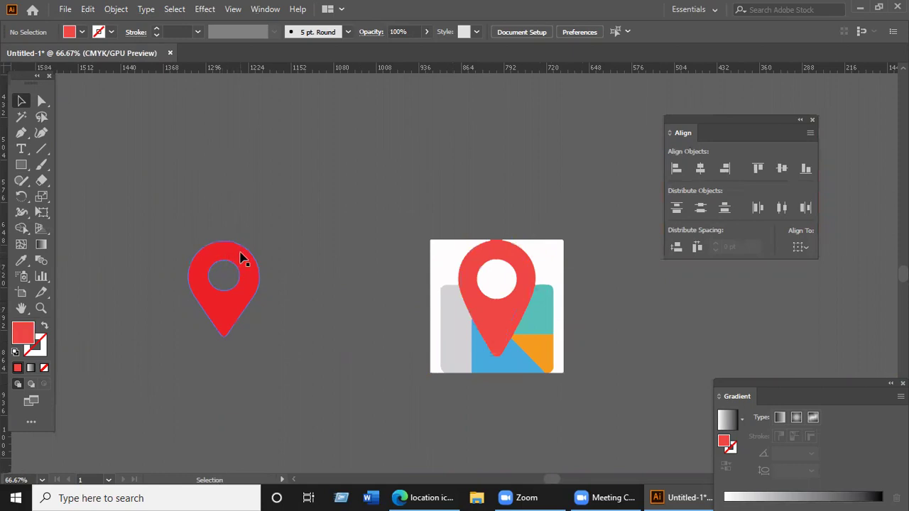
- Copy the previewed Hero Alam photo from the browser, paste it into the Illustrator document and duplicate it side by side on empty canvas
{"action": "scroll", "coordinate": [242, 259], "scroll_direction": "up", "scroll_amount": 3}
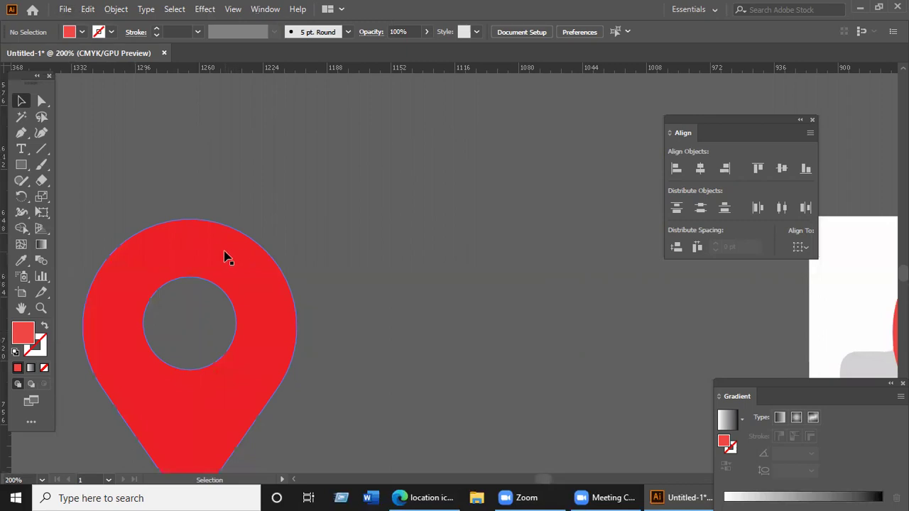
{"action": "scroll", "coordinate": [226, 257], "scroll_direction": "down", "scroll_amount": 2}
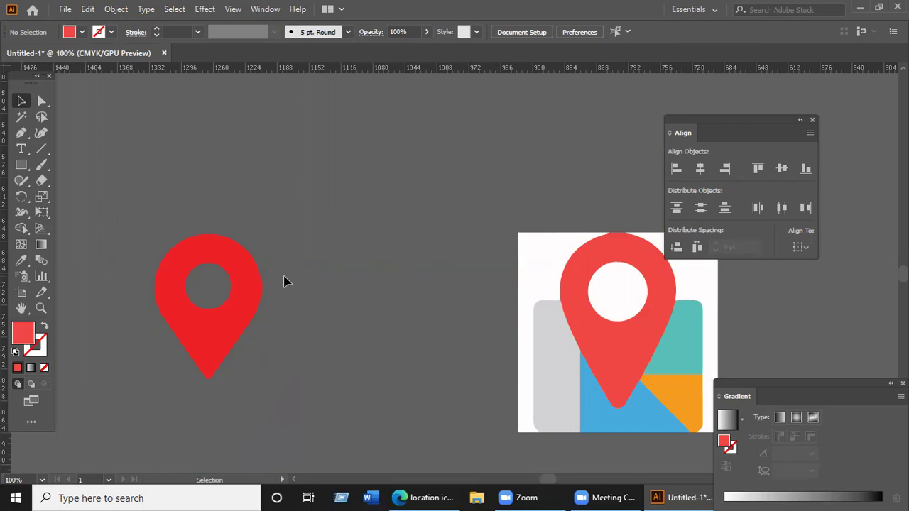
{"action": "scroll", "coordinate": [285, 283], "scroll_direction": "down", "scroll_amount": 6}
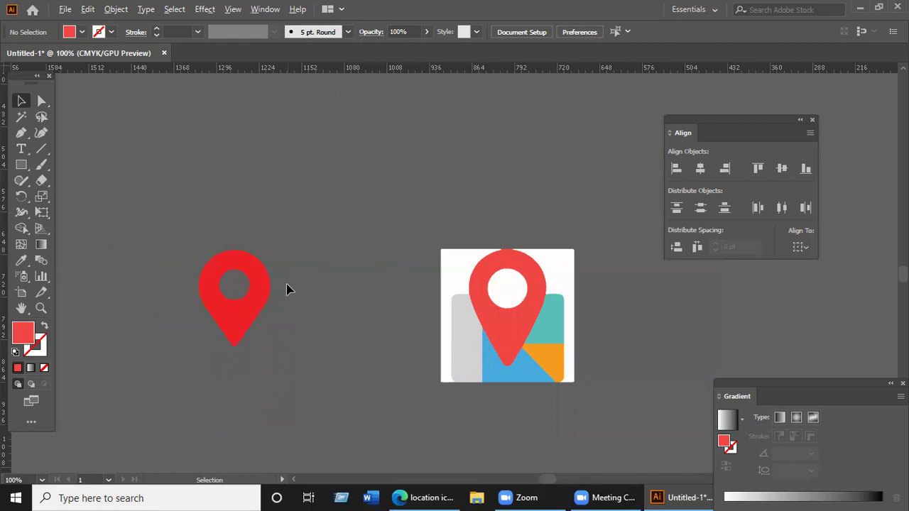
{"action": "left_click_drag", "start_coordinate": [286, 282], "coordinate": [382, 193]}
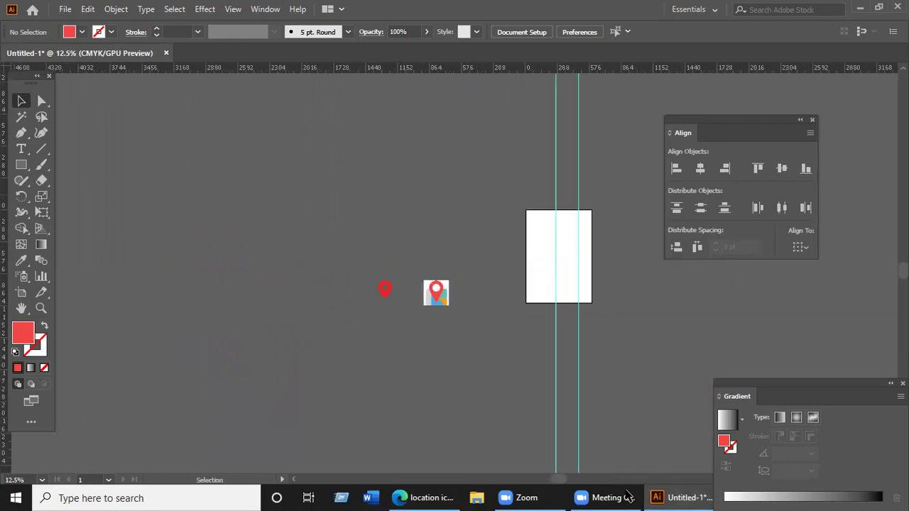
{"action": "left_click", "coordinate": [435, 497]}
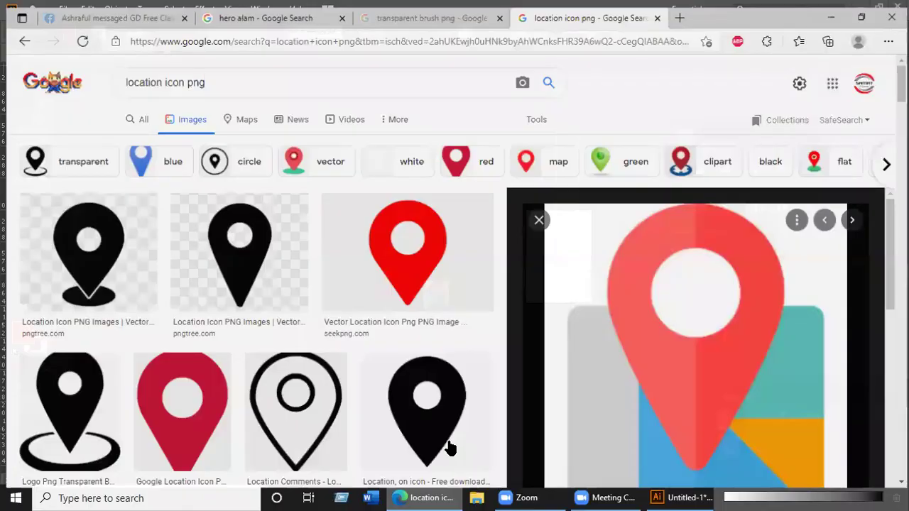
{"action": "left_click", "coordinate": [274, 17]}
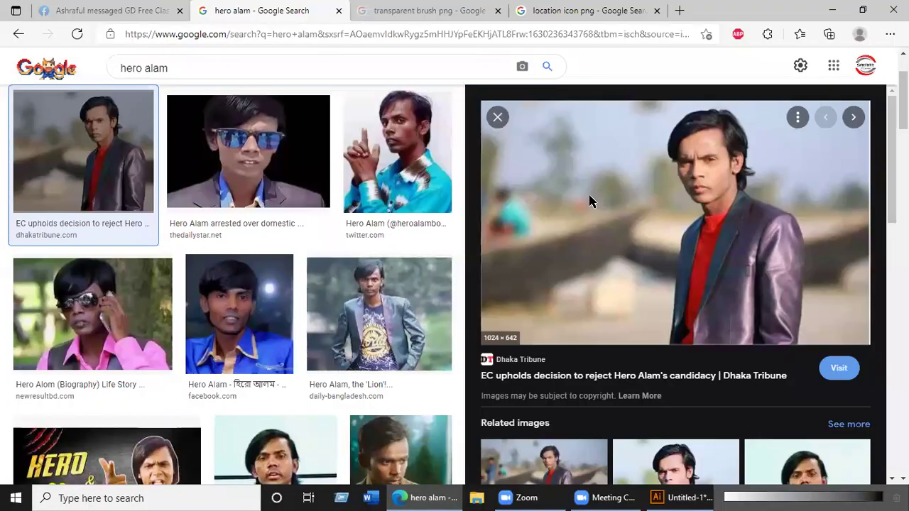
{"action": "right_click", "coordinate": [589, 202]}
{"action": "left_click", "coordinate": [660, 325]}
{"action": "left_click", "coordinate": [832, 10]}
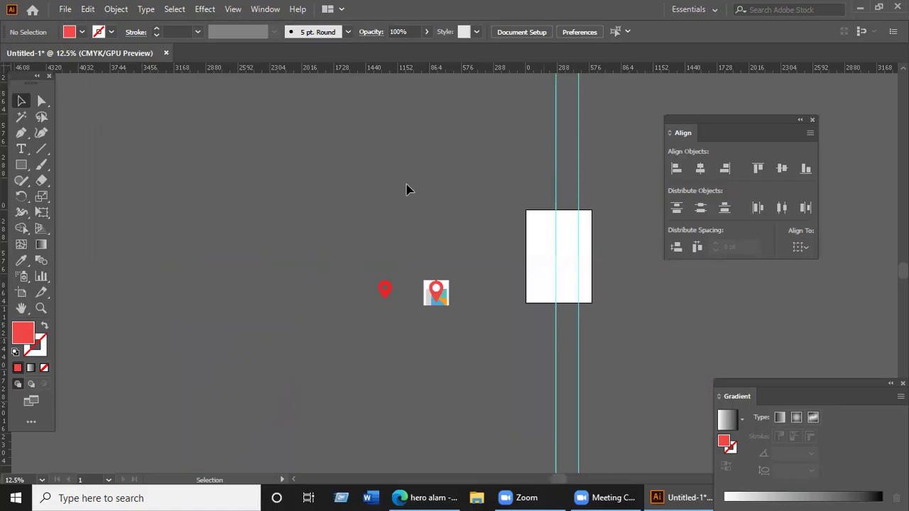
{"action": "key", "text": "ctrl+v"}
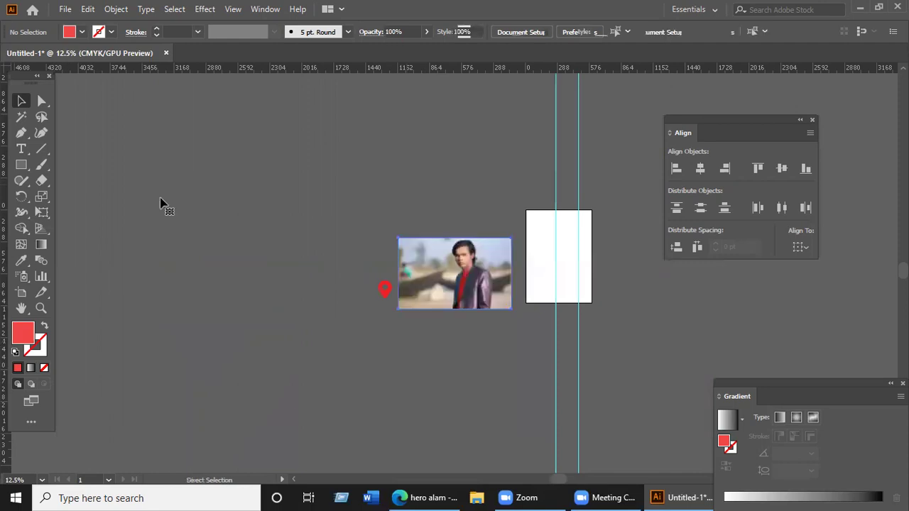
{"action": "left_click_drag", "start_coordinate": [160, 203], "coordinate": [286, 206]}
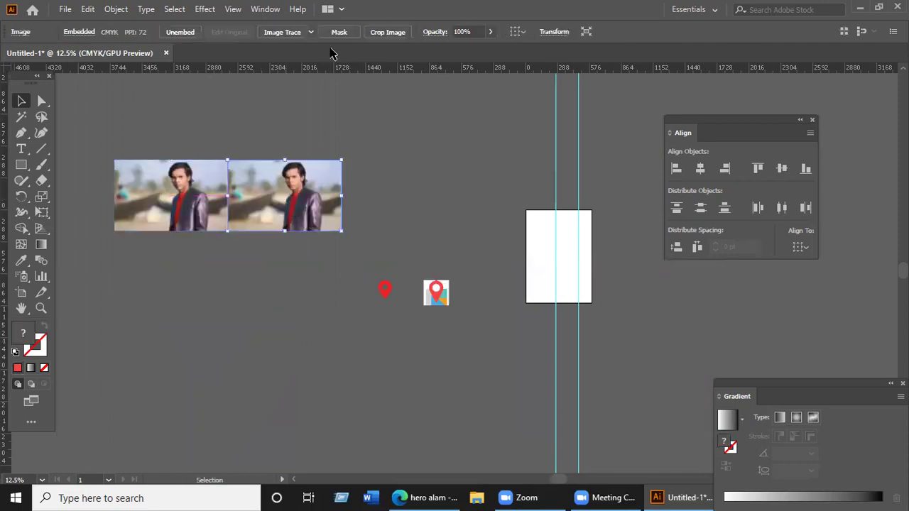
- Try the [Default] Image Trace preset on the duplicated photo, inspect the tracing up close, and undo it
{"action": "left_click", "coordinate": [310, 32]}
{"action": "left_click", "coordinate": [331, 64]}
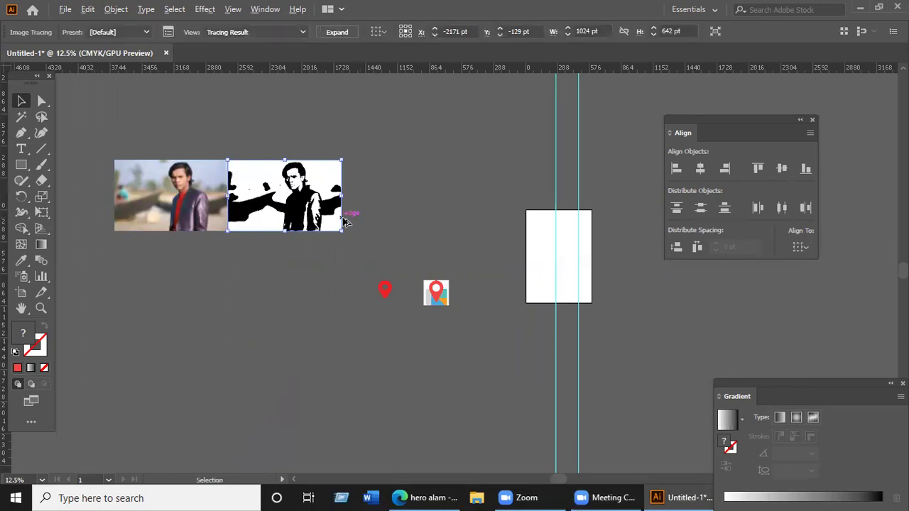
{"action": "scroll", "coordinate": [349, 213], "scroll_direction": "up", "scroll_amount": 3}
{"action": "scroll", "coordinate": [411, 227], "scroll_direction": "up", "scroll_amount": 2}
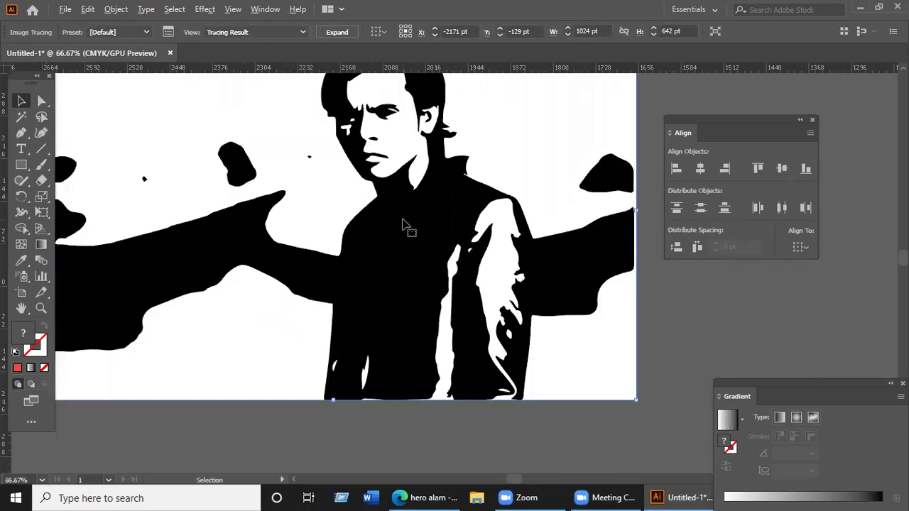
{"action": "scroll", "coordinate": [408, 225], "scroll_direction": "down", "scroll_amount": 1}
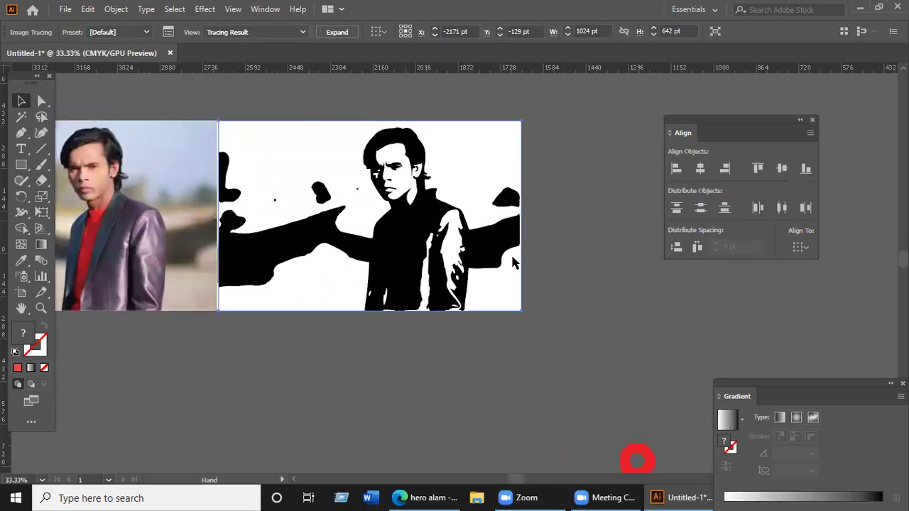
{"action": "scroll", "coordinate": [589, 142], "scroll_direction": "left", "scroll_amount": 1}
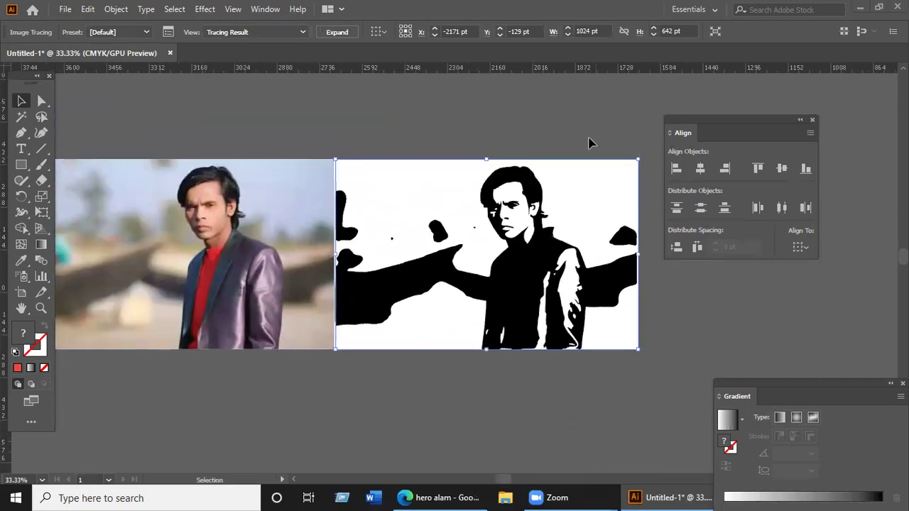
{"action": "scroll", "coordinate": [564, 231], "scroll_direction": "up", "scroll_amount": 3}
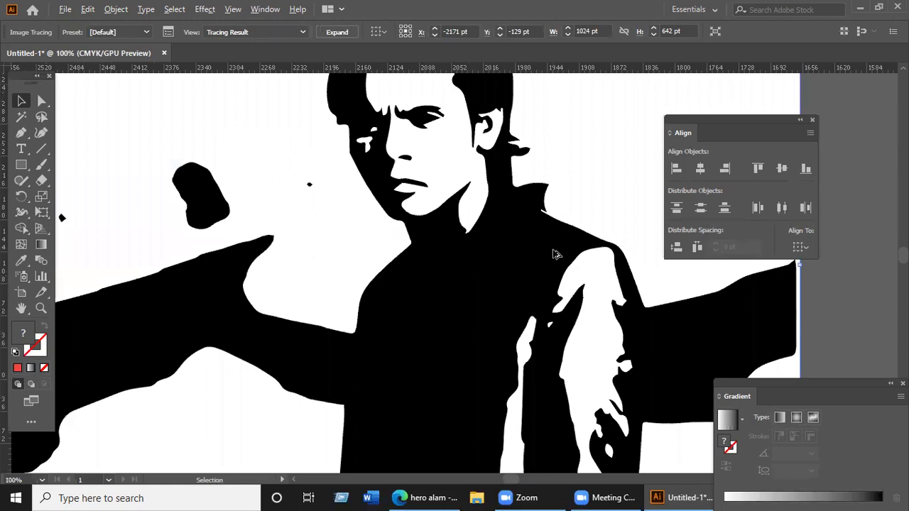
{"action": "scroll", "coordinate": [556, 254], "scroll_direction": "down", "scroll_amount": 4}
{"action": "key", "text": "ctrl+z"}
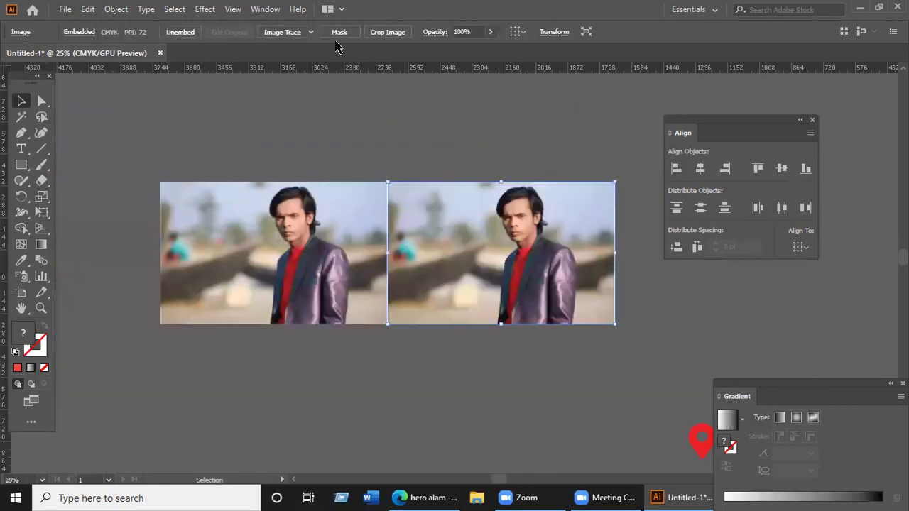
- Trace the duplicated photo with the 16 Colors Image Trace preset
{"action": "left_click", "coordinate": [311, 32]}
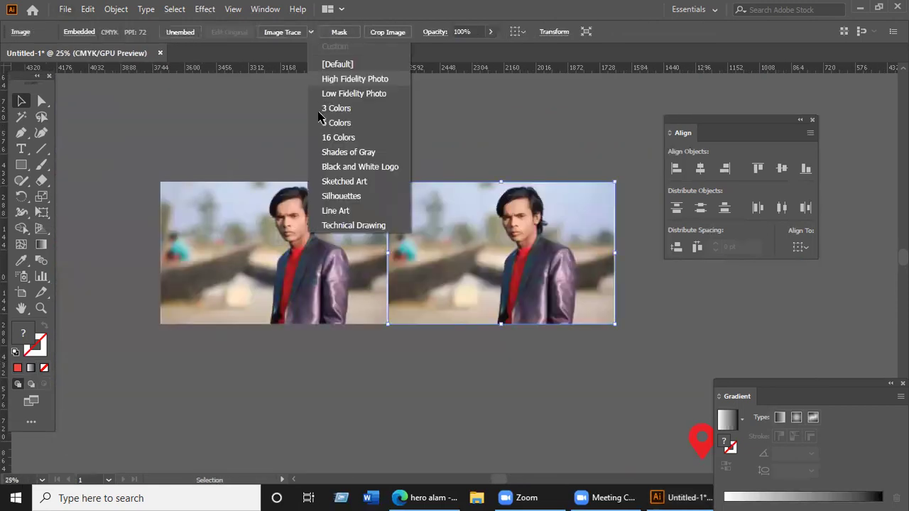
{"action": "left_click", "coordinate": [348, 138]}
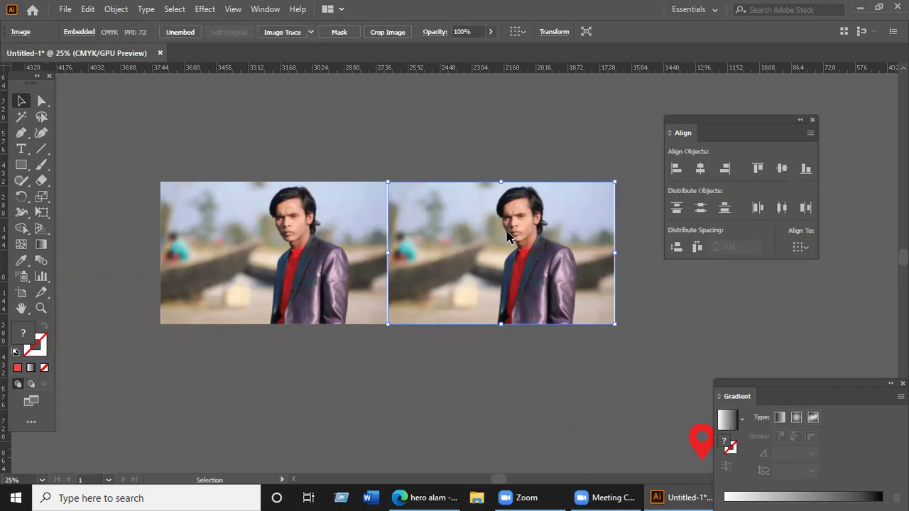
{"action": "scroll", "coordinate": [468, 208], "scroll_direction": "up", "scroll_amount": 3}
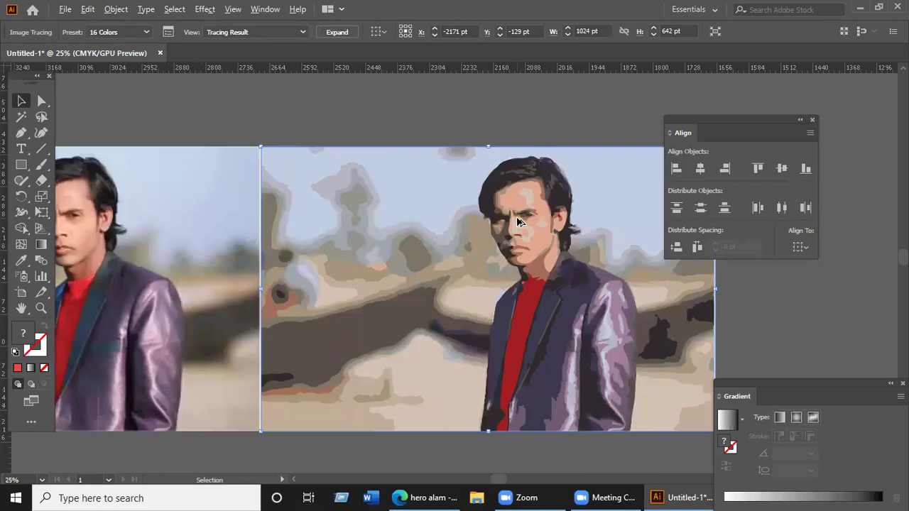
- Close the Align panel and compare facial and background detail in the original photo and its 16 Colors tracing up close
{"action": "left_click_drag", "start_coordinate": [350, 281], "coordinate": [610, 270]}
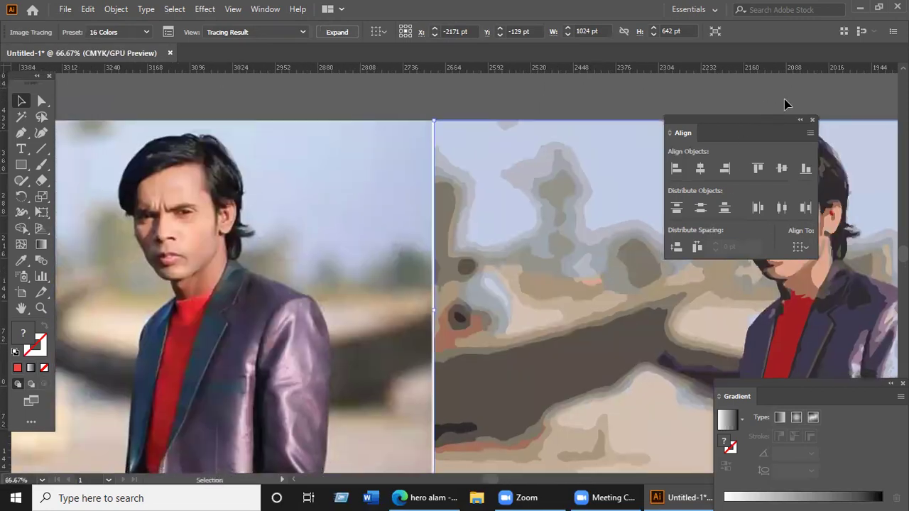
{"action": "left_click", "coordinate": [812, 119]}
{"action": "scroll", "coordinate": [781, 230], "scroll_direction": "up", "scroll_amount": 1}
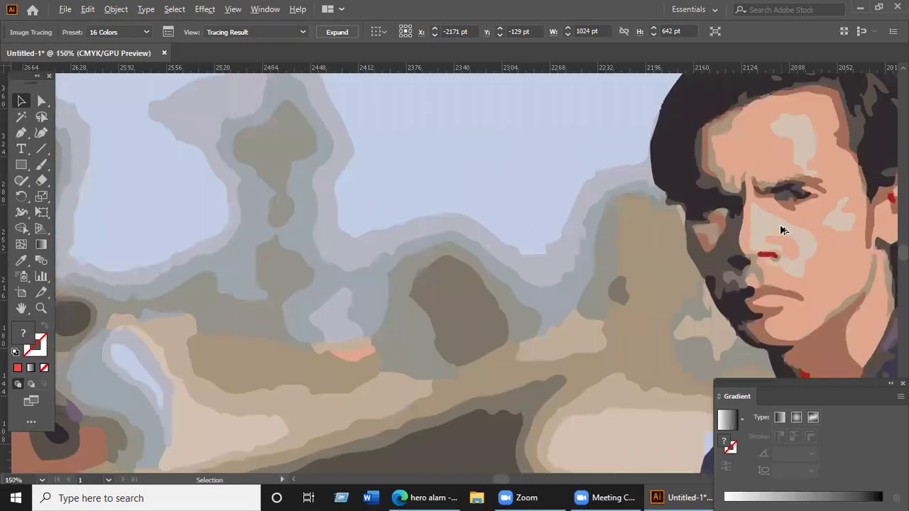
{"action": "scroll", "coordinate": [783, 230], "scroll_direction": "down", "scroll_amount": 2}
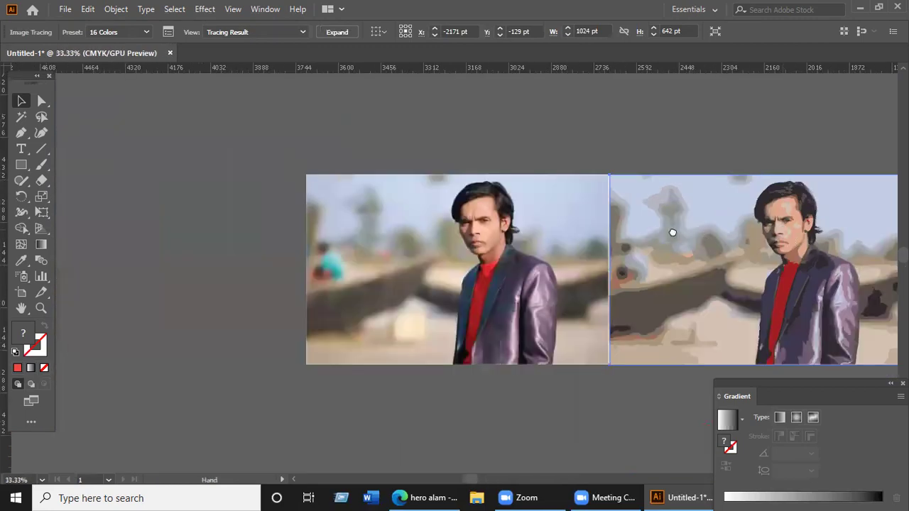
{"action": "scroll", "coordinate": [371, 260], "scroll_direction": "right", "scroll_amount": 2}
{"action": "scroll", "coordinate": [373, 239], "scroll_direction": "up", "scroll_amount": 4}
{"action": "scroll", "coordinate": [375, 224], "scroll_direction": "down", "scroll_amount": 3}
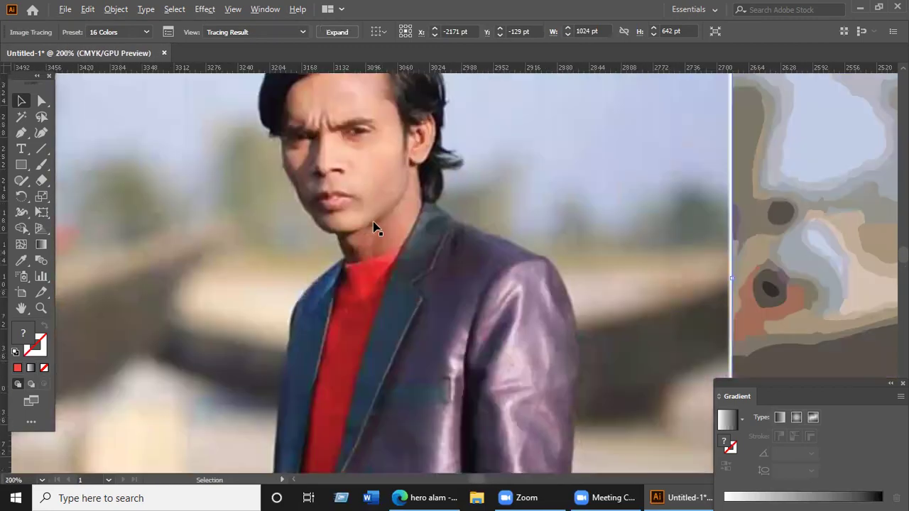
{"action": "scroll", "coordinate": [372, 217], "scroll_direction": "up", "scroll_amount": 2}
{"action": "scroll", "coordinate": [371, 217], "scroll_direction": "down", "scroll_amount": 2}
{"action": "scroll", "coordinate": [364, 206], "scroll_direction": "down", "scroll_amount": 1}
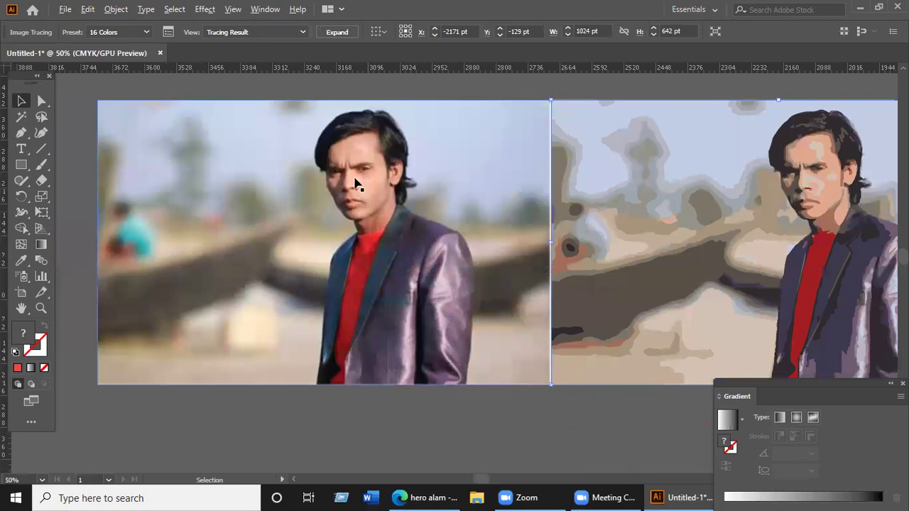
{"action": "scroll", "coordinate": [354, 184], "scroll_direction": "up", "scroll_amount": 4}
{"action": "scroll", "coordinate": [355, 186], "scroll_direction": "down", "scroll_amount": 6}
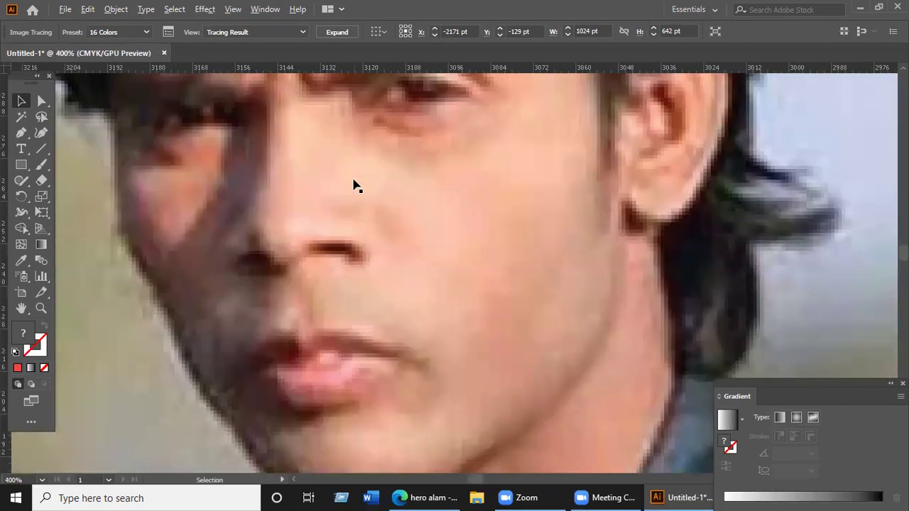
{"action": "scroll", "coordinate": [341, 221], "scroll_direction": "up", "scroll_amount": 1}
{"action": "scroll", "coordinate": [350, 220], "scroll_direction": "up", "scroll_amount": 1}
{"action": "scroll", "coordinate": [348, 225], "scroll_direction": "down", "scroll_amount": 3}
{"action": "left_click_drag", "start_coordinate": [377, 209], "coordinate": [639, 152]}
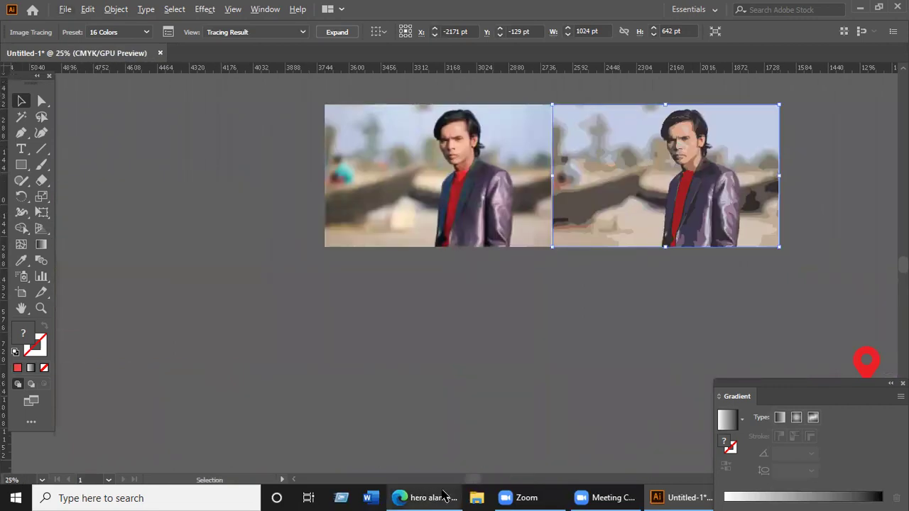
- Switch to the browser to view the location icon image results, and return to the Illustrator document
{"action": "left_click", "coordinate": [445, 497]}
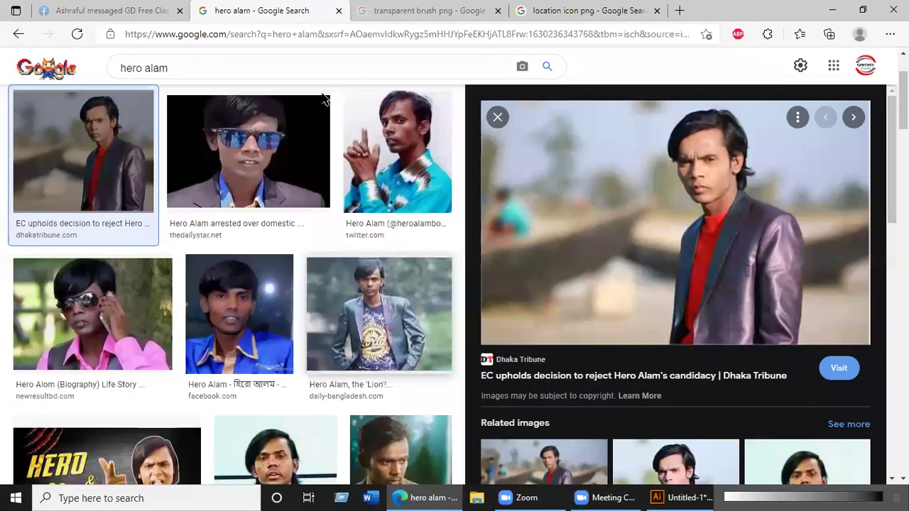
{"action": "left_click", "coordinate": [520, 9]}
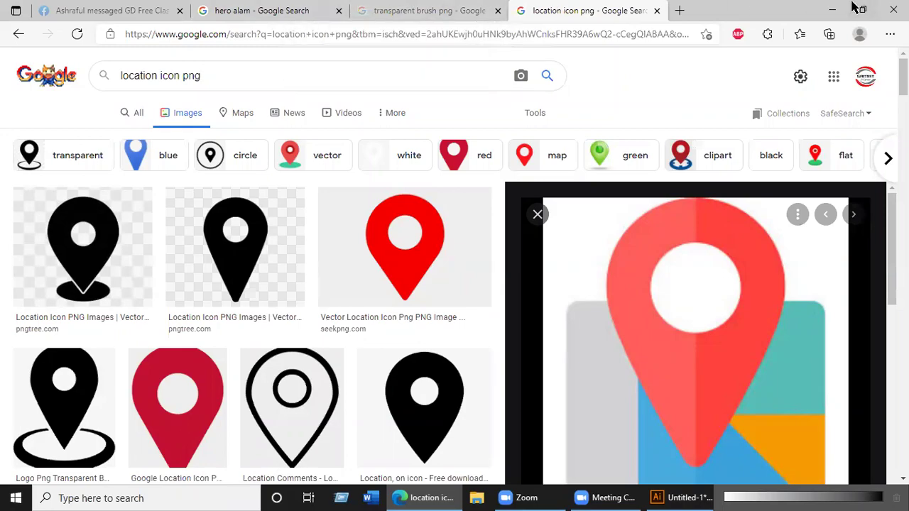
{"action": "left_click", "coordinate": [823, 9]}
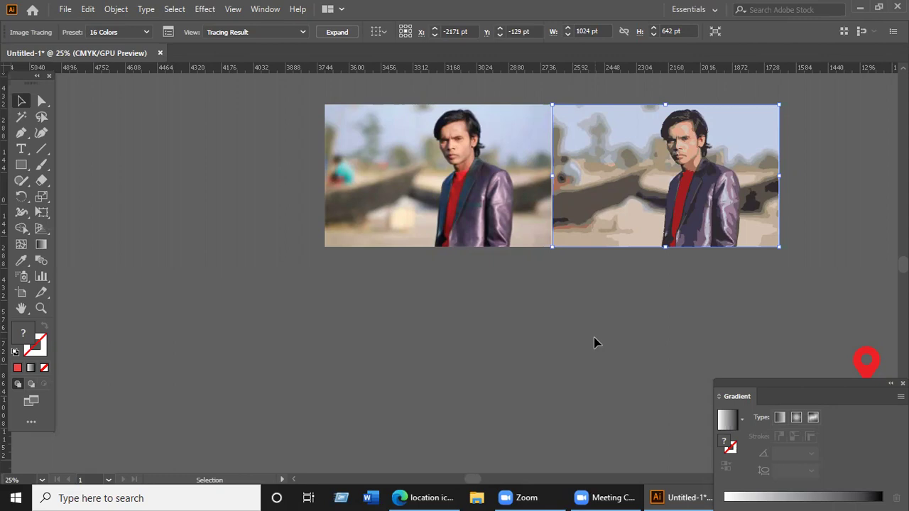
- Open the Move settings for the traced photo and enter a horizontal distance of 0
{"action": "key", "text": "Return"}
{"action": "type", "text": "0"}
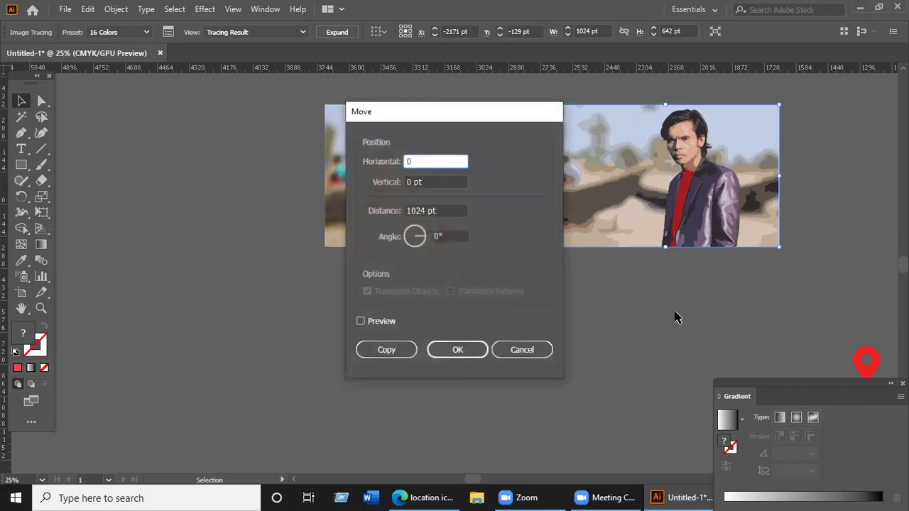